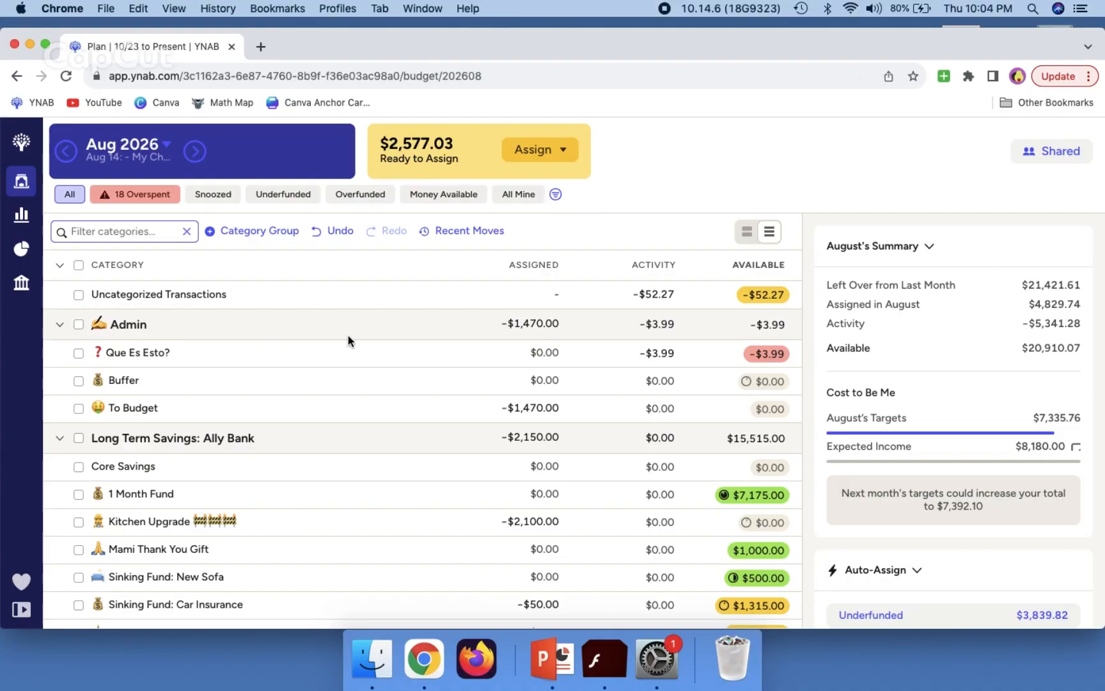
Step: Look through the August 2026 category groups, from Admin and savings down to the Mine (Separate) group
{"action": "scroll", "coordinate": [334, 338], "scroll_direction": "down", "scroll_amount": 10}
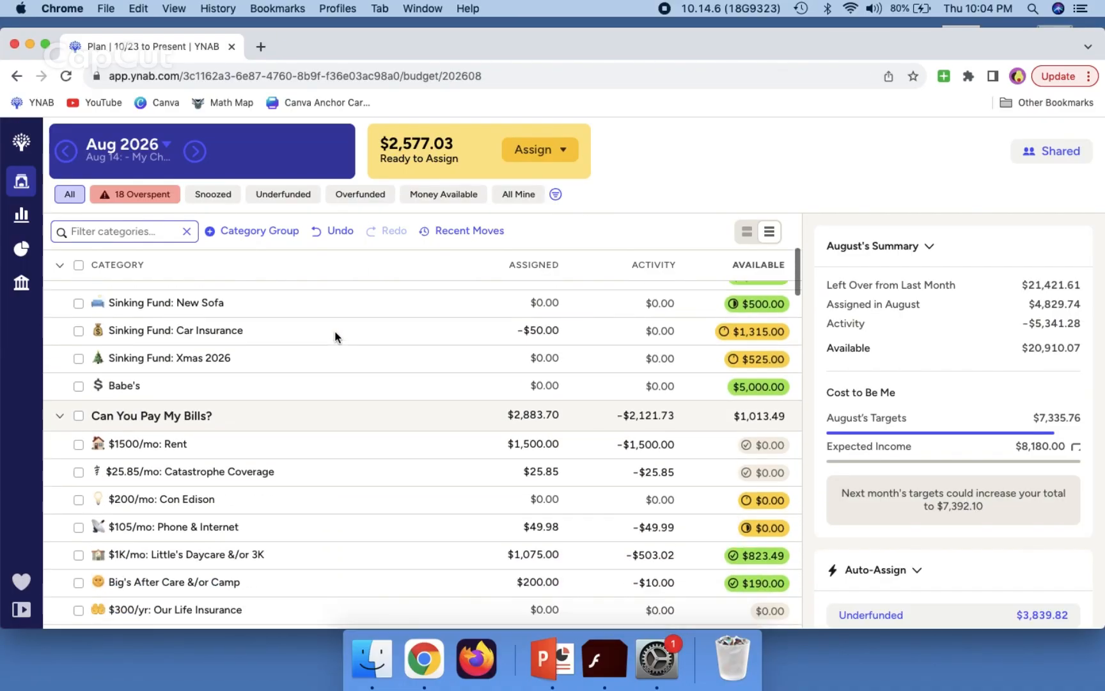
{"action": "scroll", "coordinate": [334, 337], "scroll_direction": "down", "scroll_amount": 8}
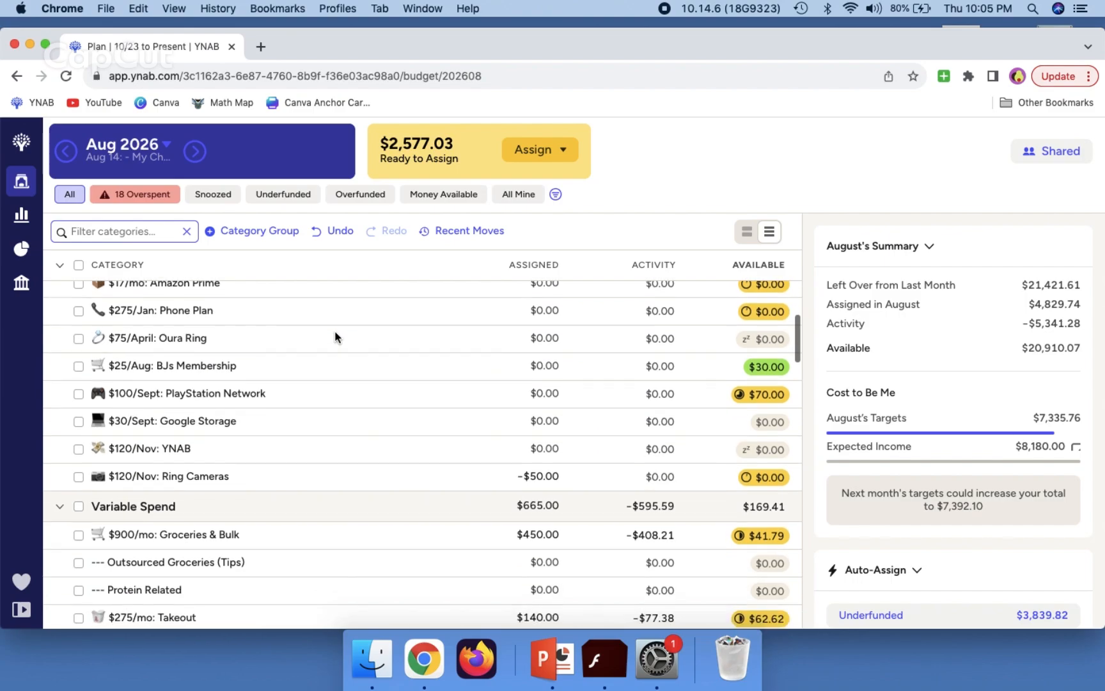
{"action": "scroll", "coordinate": [335, 333], "scroll_direction": "down", "scroll_amount": 3}
{"action": "scroll", "coordinate": [336, 328], "scroll_direction": "up", "scroll_amount": 12}
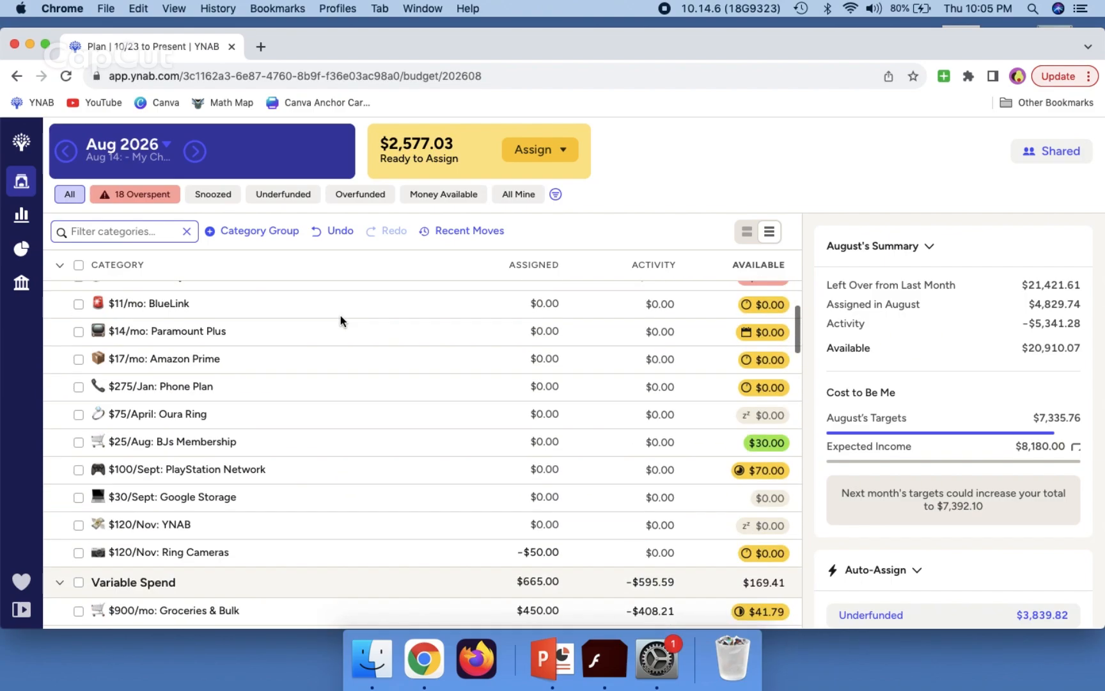
{"action": "scroll", "coordinate": [341, 320], "scroll_direction": "up", "scroll_amount": 5}
{"action": "scroll", "coordinate": [341, 320], "scroll_direction": "down", "scroll_amount": 15}
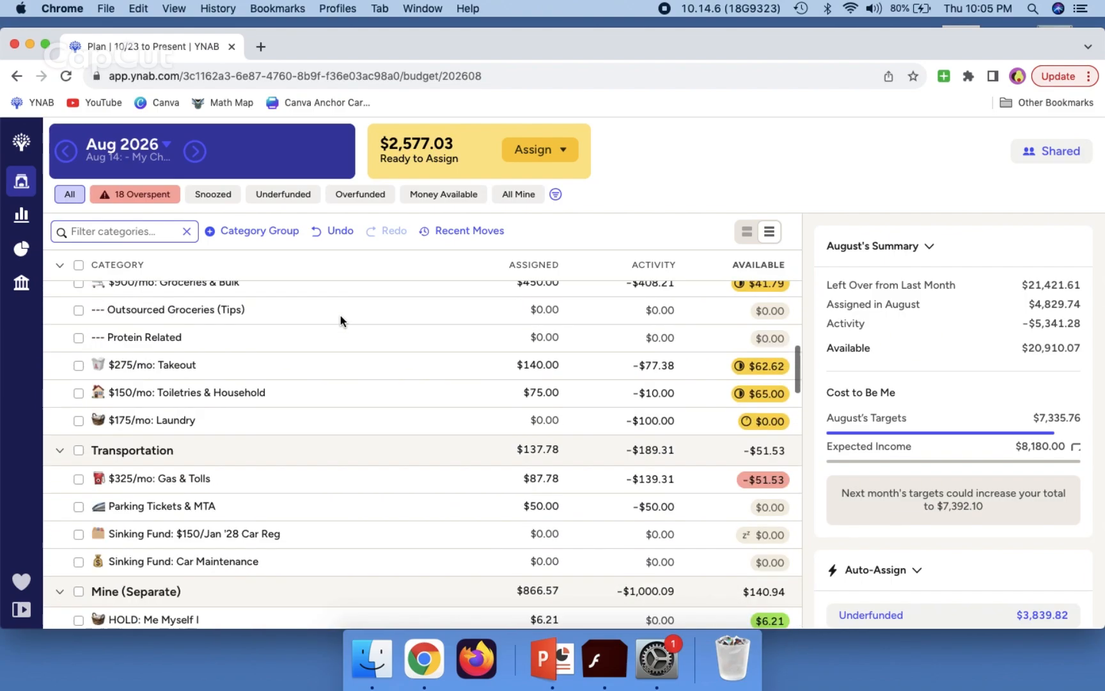
{"action": "scroll", "coordinate": [340, 319], "scroll_direction": "down", "scroll_amount": 3}
{"action": "scroll", "coordinate": [341, 320], "scroll_direction": "up", "scroll_amount": 8}
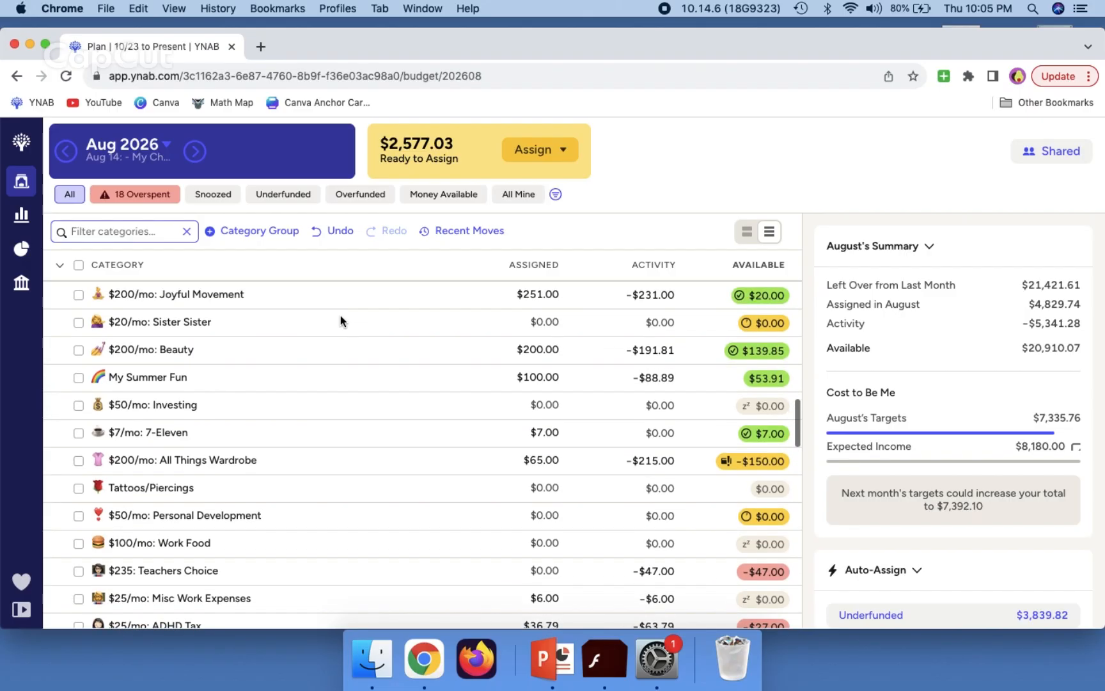
Step: Add 625 to the amount assigned to HOLD: Me Myself I, and collapse the Mine (Separate) group
{"action": "scroll", "coordinate": [341, 315], "scroll_direction": "up", "scroll_amount": 3}
{"action": "left_click", "coordinate": [550, 338]}
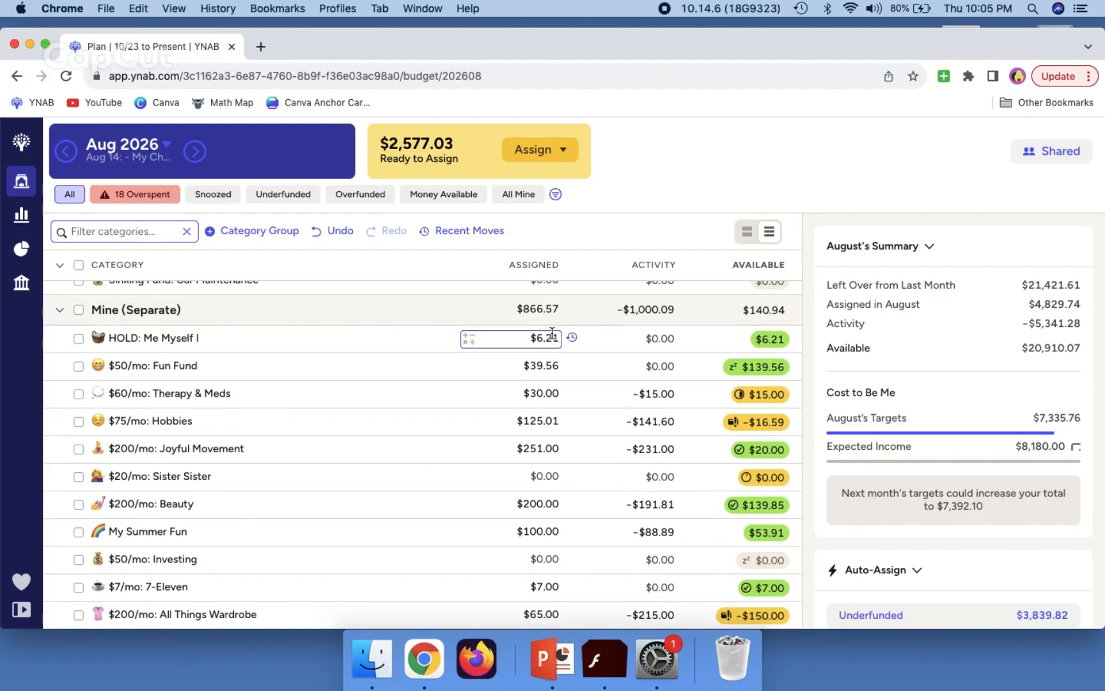
{"action": "key", "text": "Right"}
{"action": "type", "text": "+"}
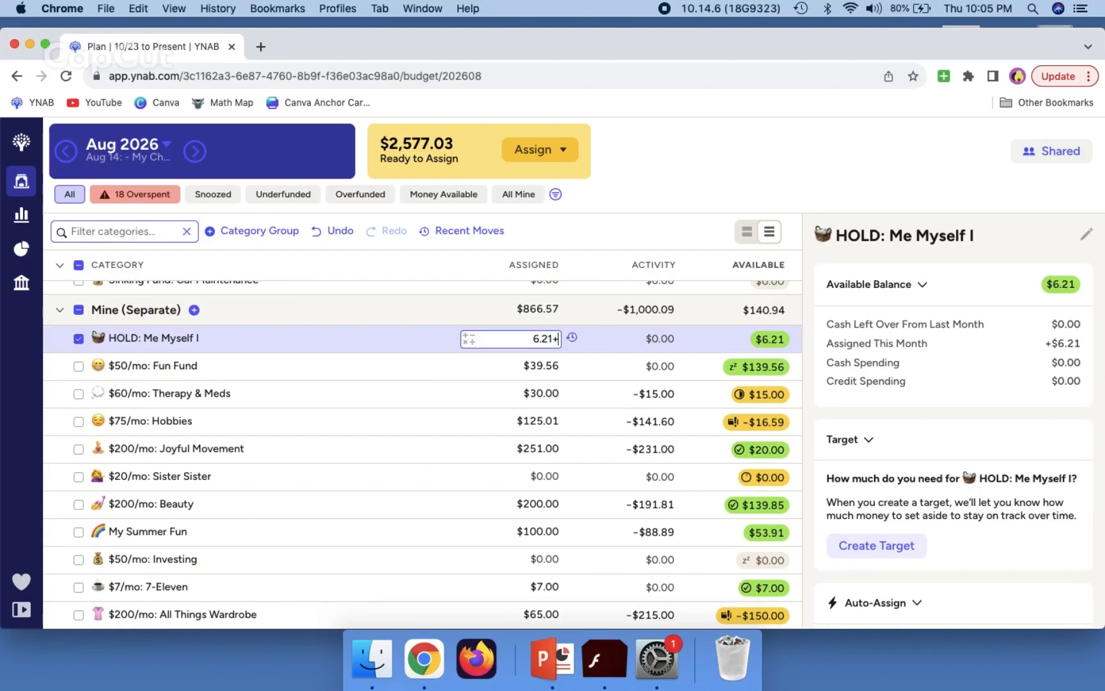
{"action": "type", "text": "650"}
{"action": "key", "text": "BackSpace"}
{"action": "key", "text": "BackSpace"}
{"action": "type", "text": "25"}
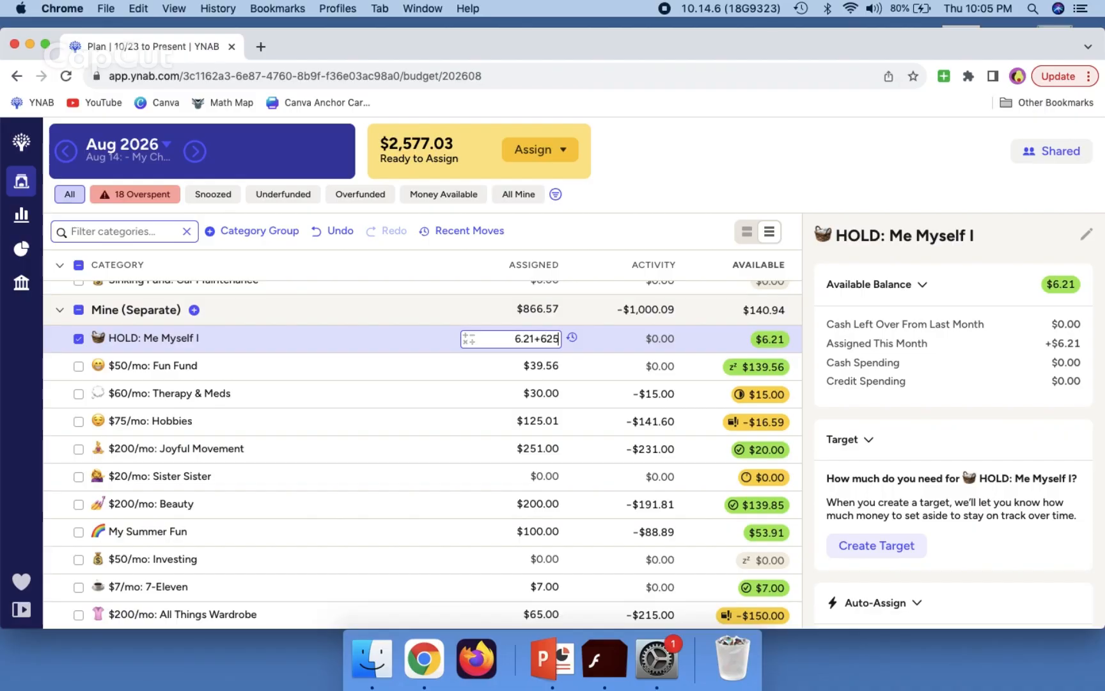
{"action": "key", "text": "Return"}
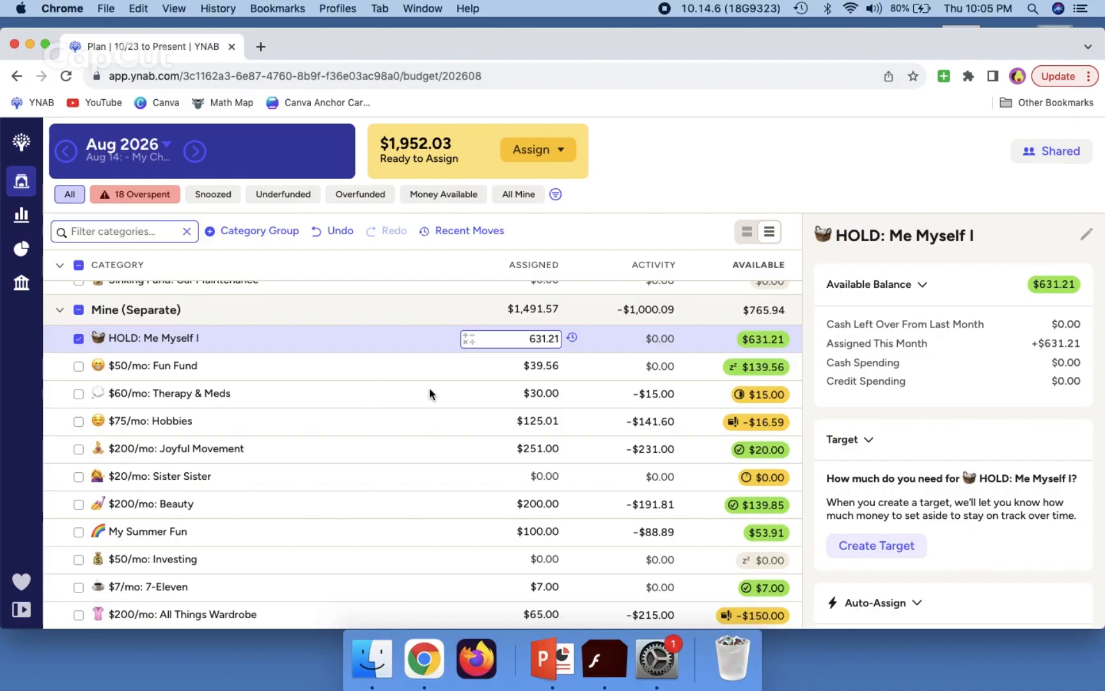
{"action": "left_click", "coordinate": [79, 311]}
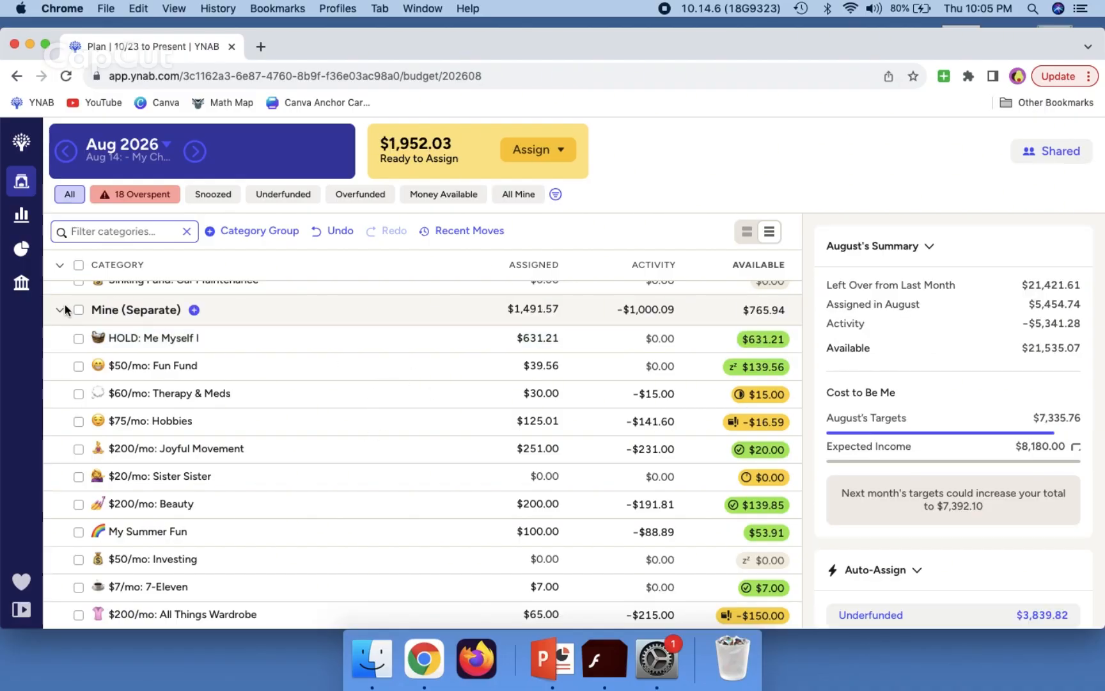
{"action": "left_click", "coordinate": [63, 309]}
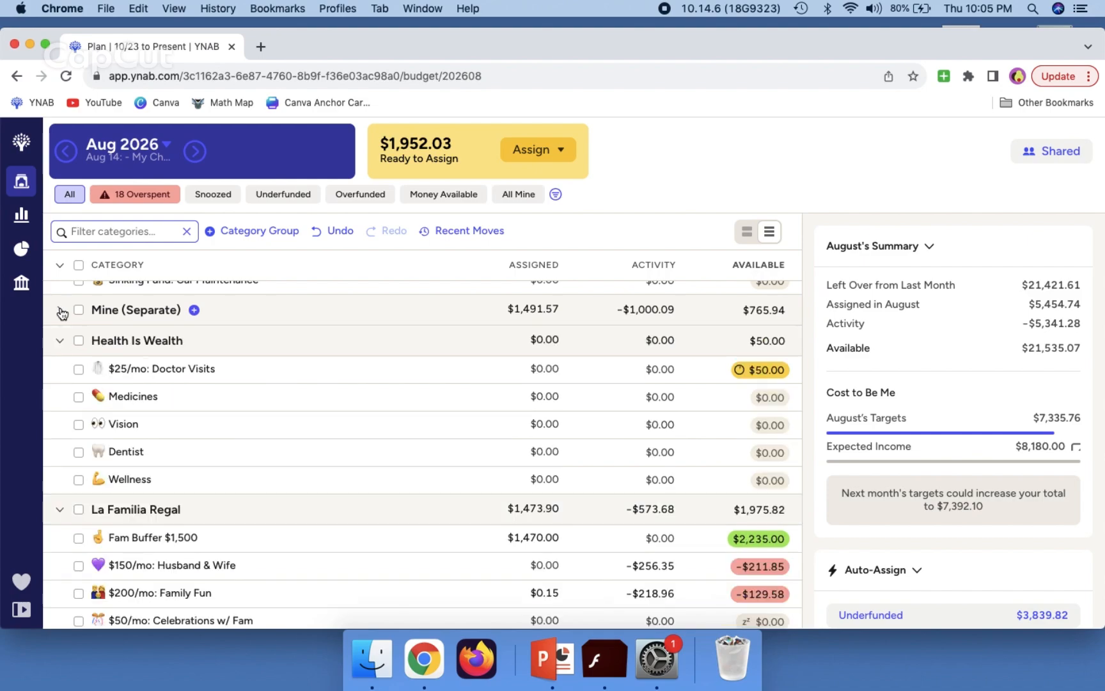
Step: Subtract 1470 from the amount assigned to Fam Buffer $1,500 in the La Familia Regal group
{"action": "scroll", "coordinate": [245, 394], "scroll_direction": "up", "scroll_amount": 10}
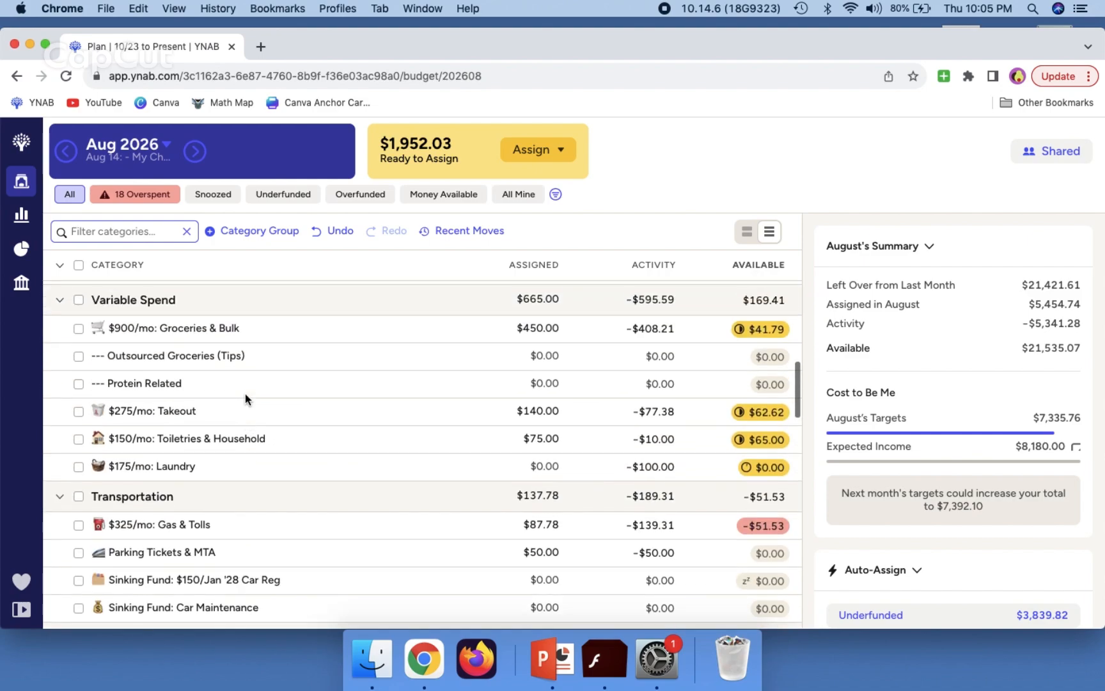
{"action": "scroll", "coordinate": [245, 394], "scroll_direction": "down", "scroll_amount": 2}
{"action": "scroll", "coordinate": [245, 394], "scroll_direction": "down", "scroll_amount": 15}
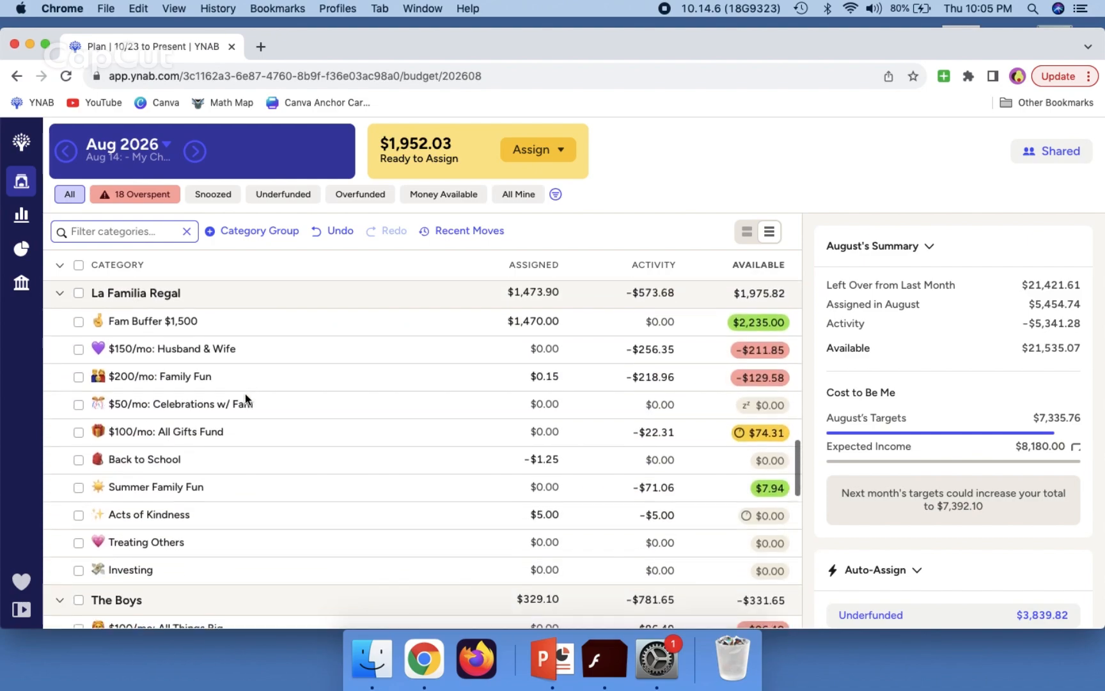
{"action": "left_click", "coordinate": [543, 327]}
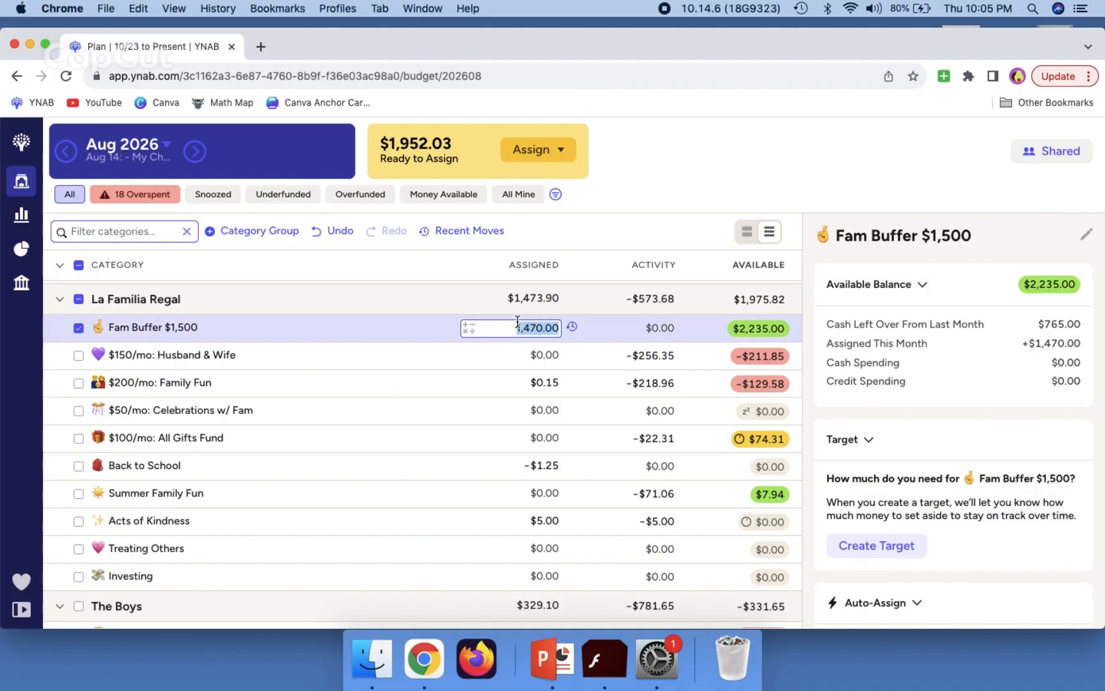
{"action": "type", "text": "-1470"}
{"action": "key", "text": "Return"}
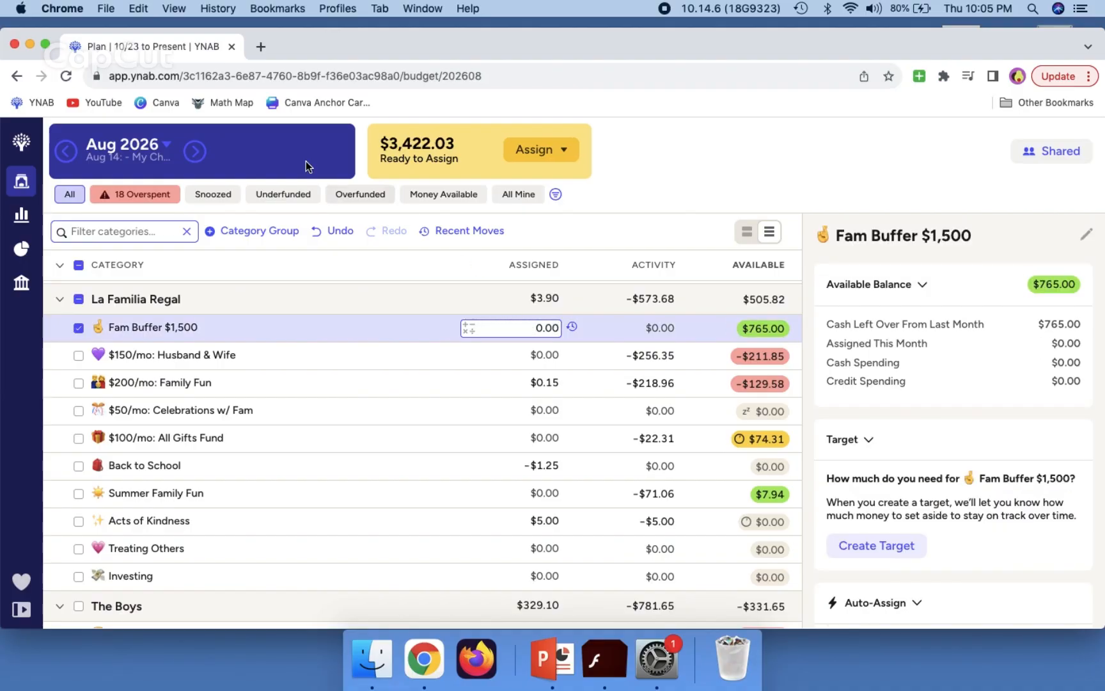
Step: Check the August 2026 month note listing the Aug 14 income, close it and clear the category selection
{"action": "left_click", "coordinate": [127, 157]}
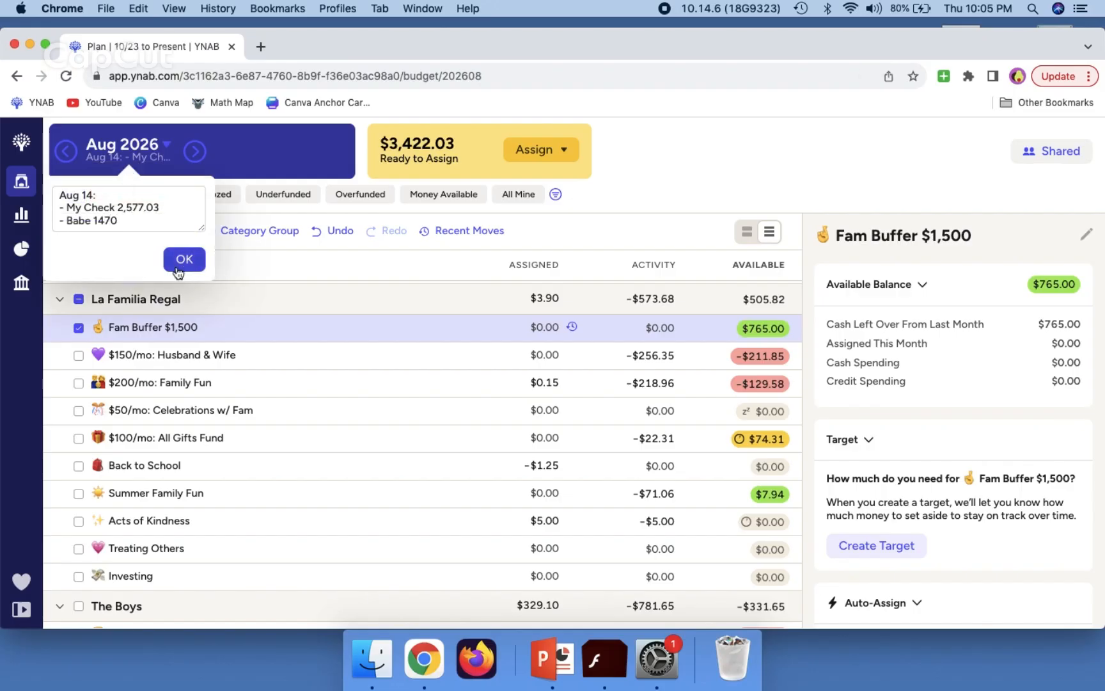
{"action": "left_click", "coordinate": [165, 206]}
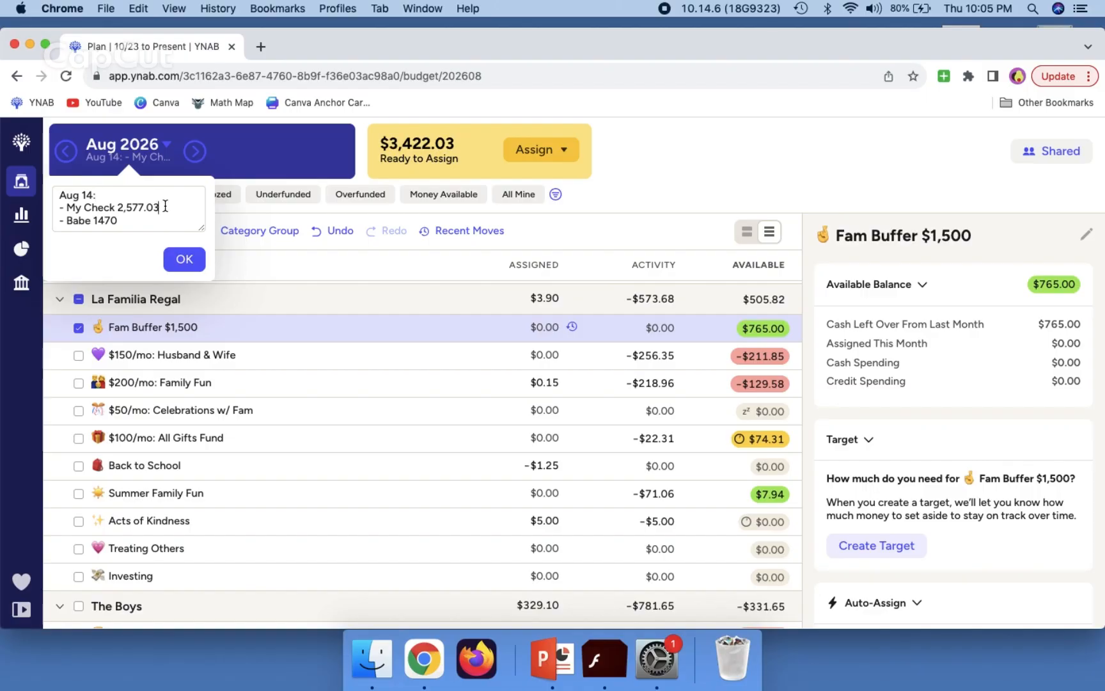
{"action": "left_click", "coordinate": [182, 258]}
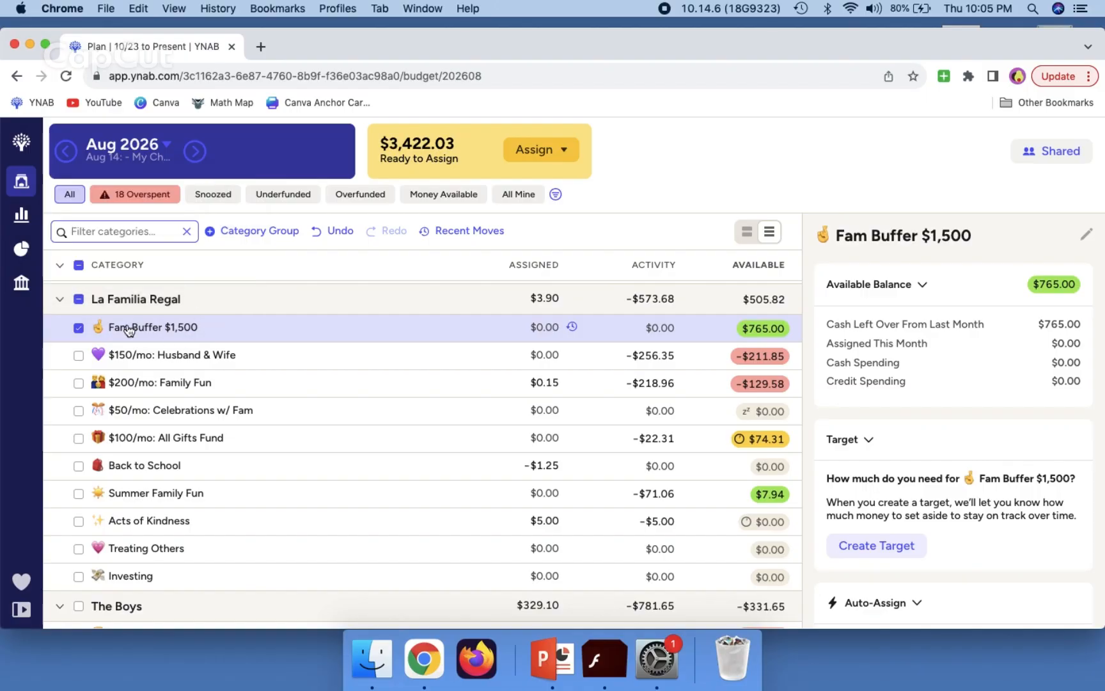
{"action": "left_click", "coordinate": [80, 266]}
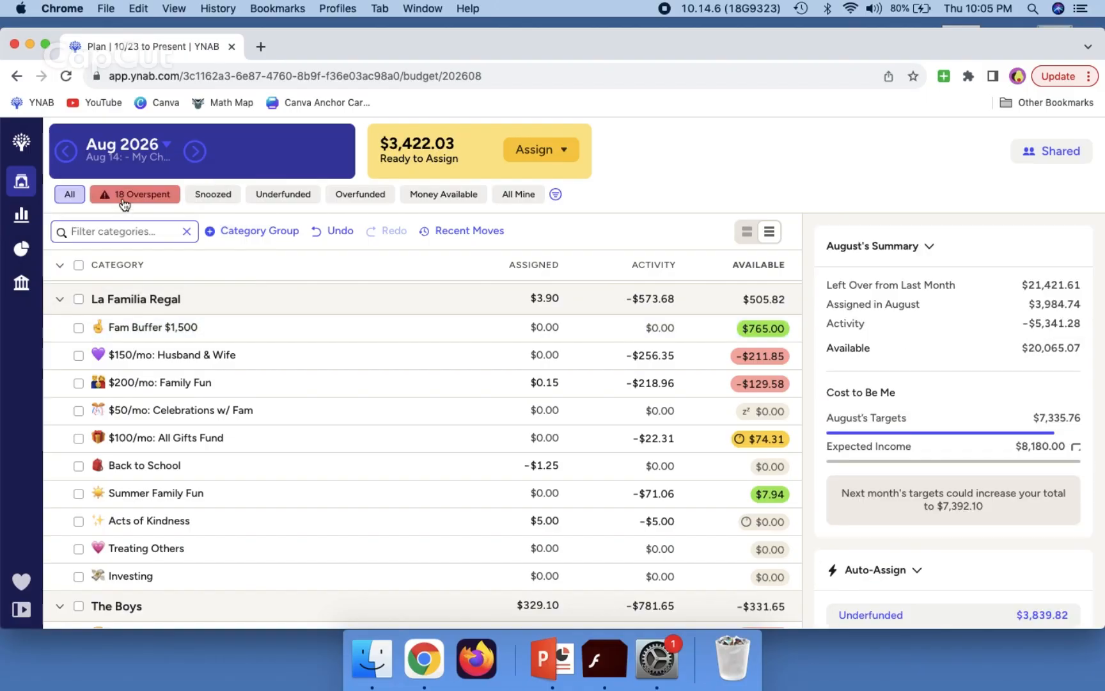
Step: Filter the plan to the overspent categories and review each group's shortfalls
{"action": "left_click", "coordinate": [122, 197]}
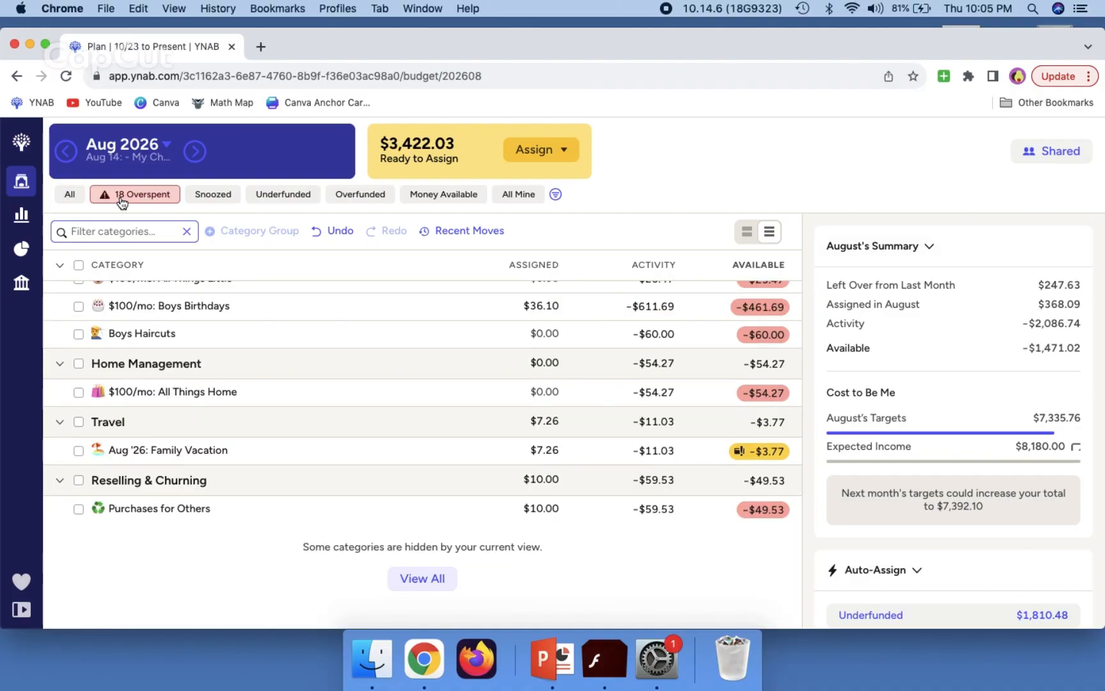
{"action": "scroll", "coordinate": [165, 495], "scroll_direction": "up", "scroll_amount": 5}
{"action": "scroll", "coordinate": [165, 495], "scroll_direction": "up", "scroll_amount": 1}
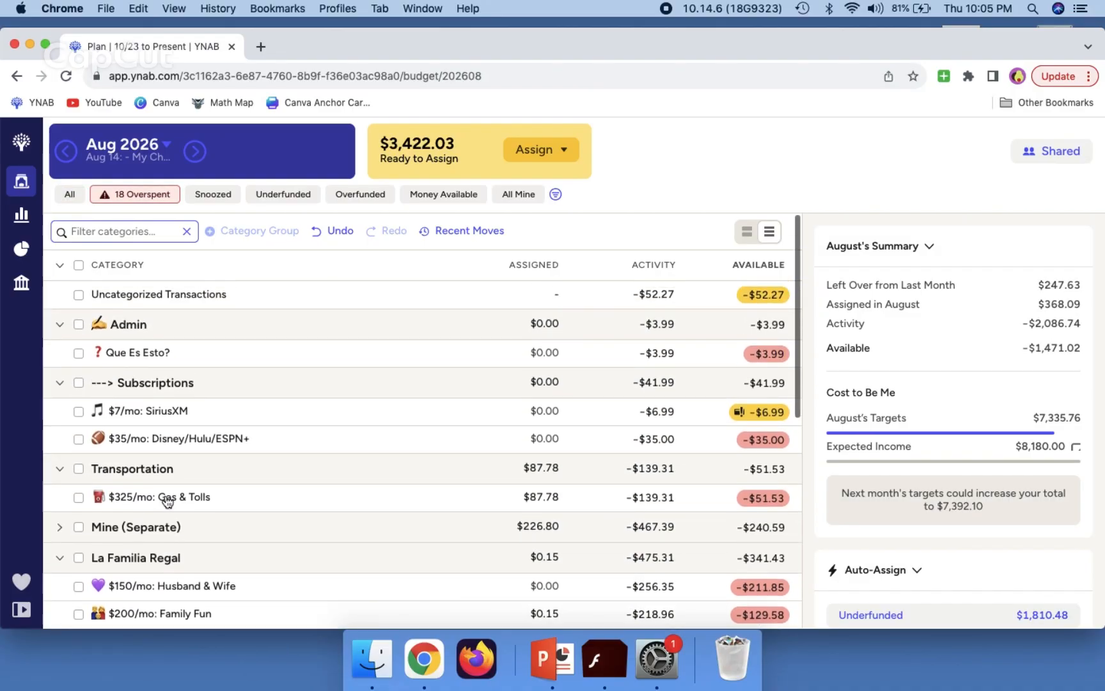
{"action": "scroll", "coordinate": [167, 501], "scroll_direction": "down", "scroll_amount": 7}
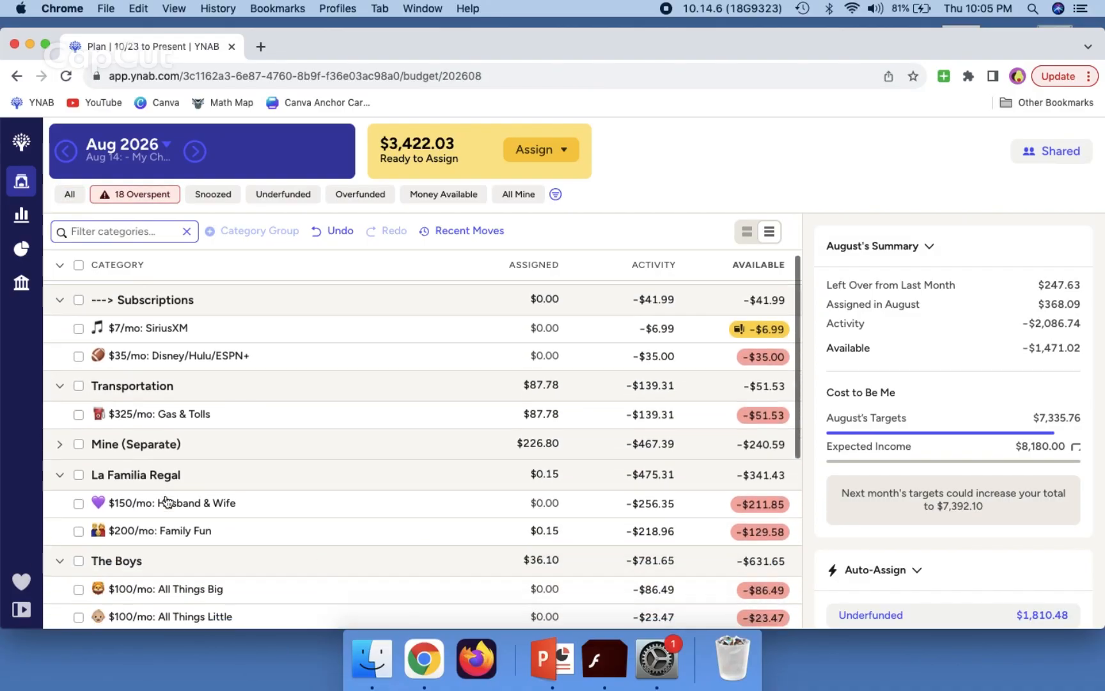
{"action": "scroll", "coordinate": [166, 501], "scroll_direction": "down", "scroll_amount": 3}
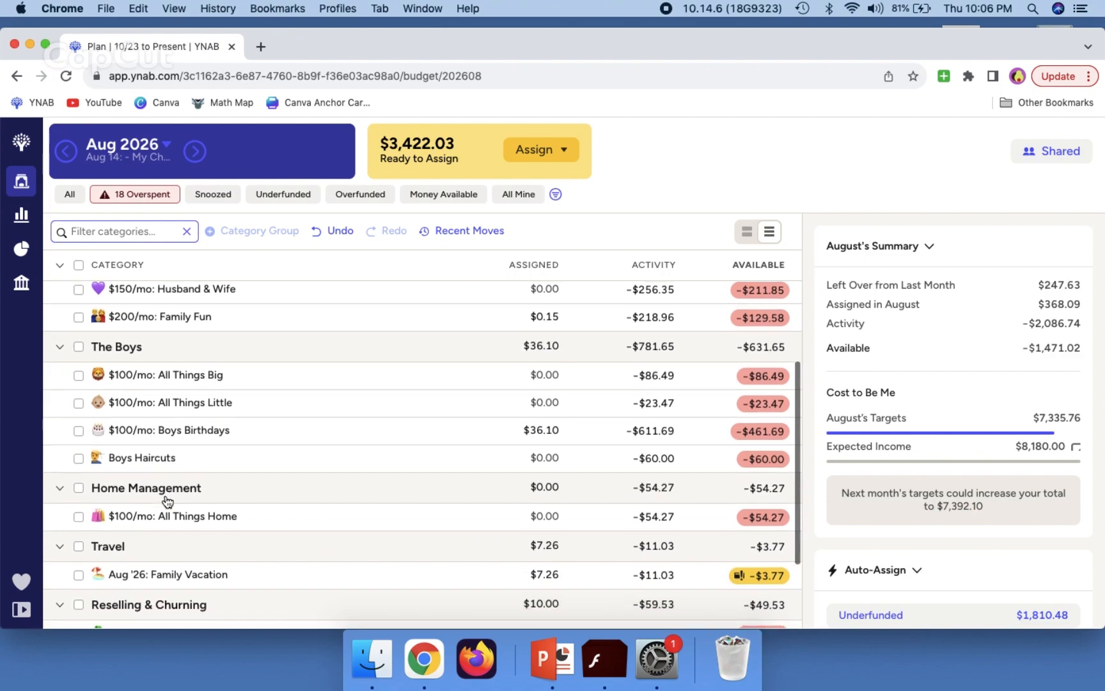
{"action": "scroll", "coordinate": [166, 501], "scroll_direction": "up", "scroll_amount": 10}
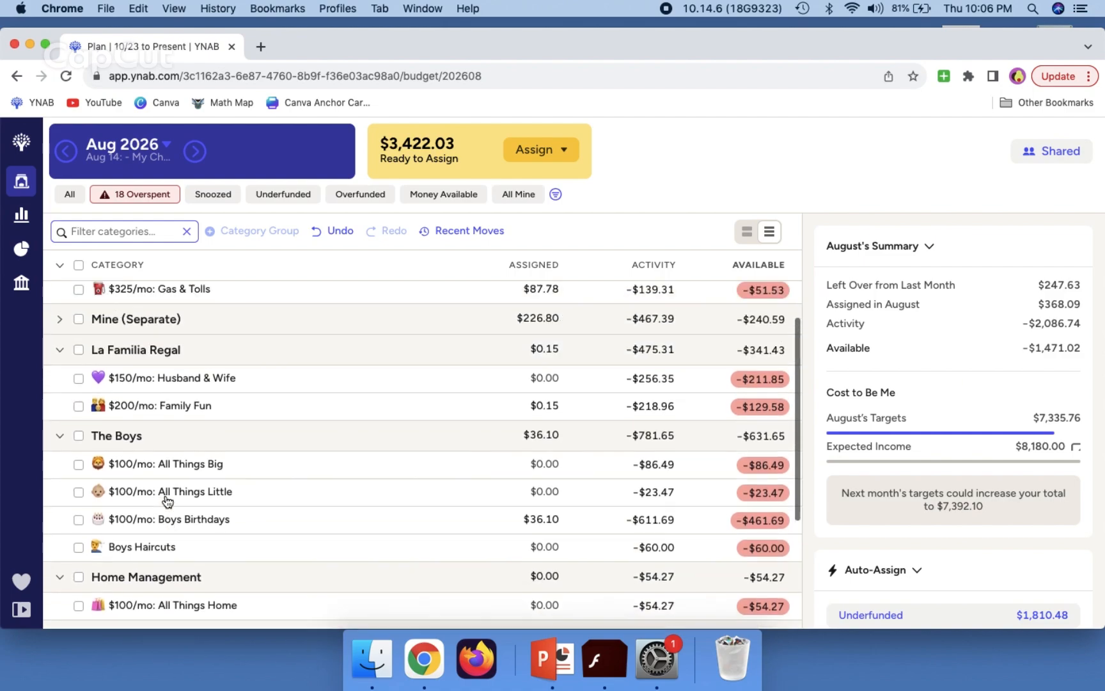
Step: Show all categories again and inspect the activity behind Uncategorized Transactions
{"action": "left_click", "coordinate": [70, 195]}
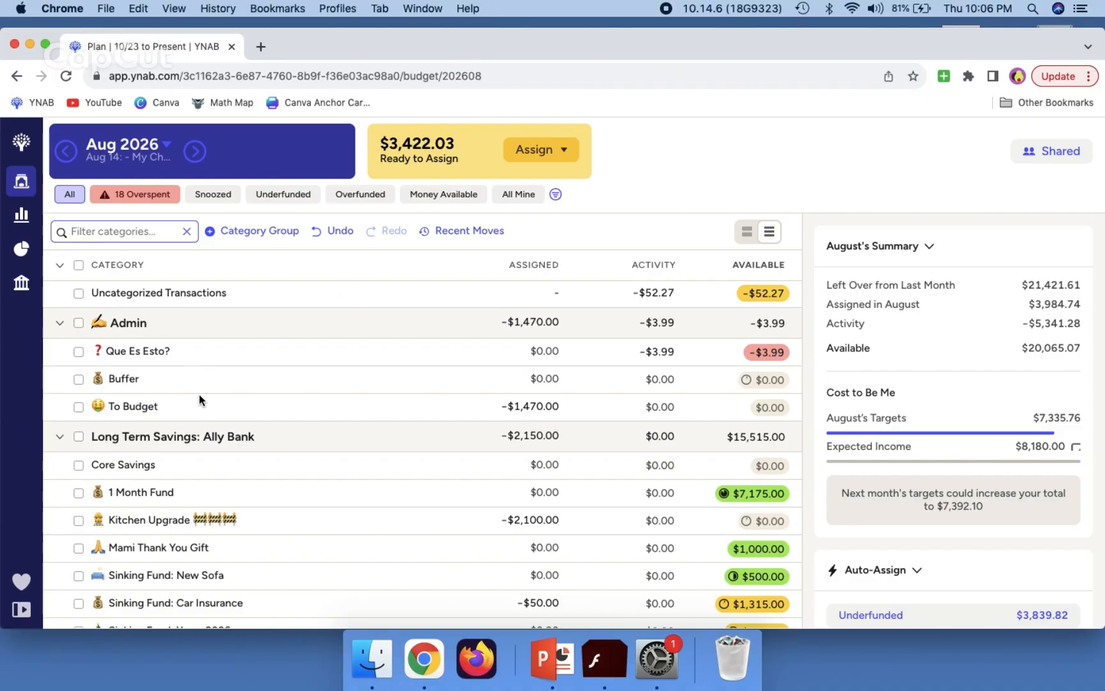
{"action": "left_click", "coordinate": [655, 293]}
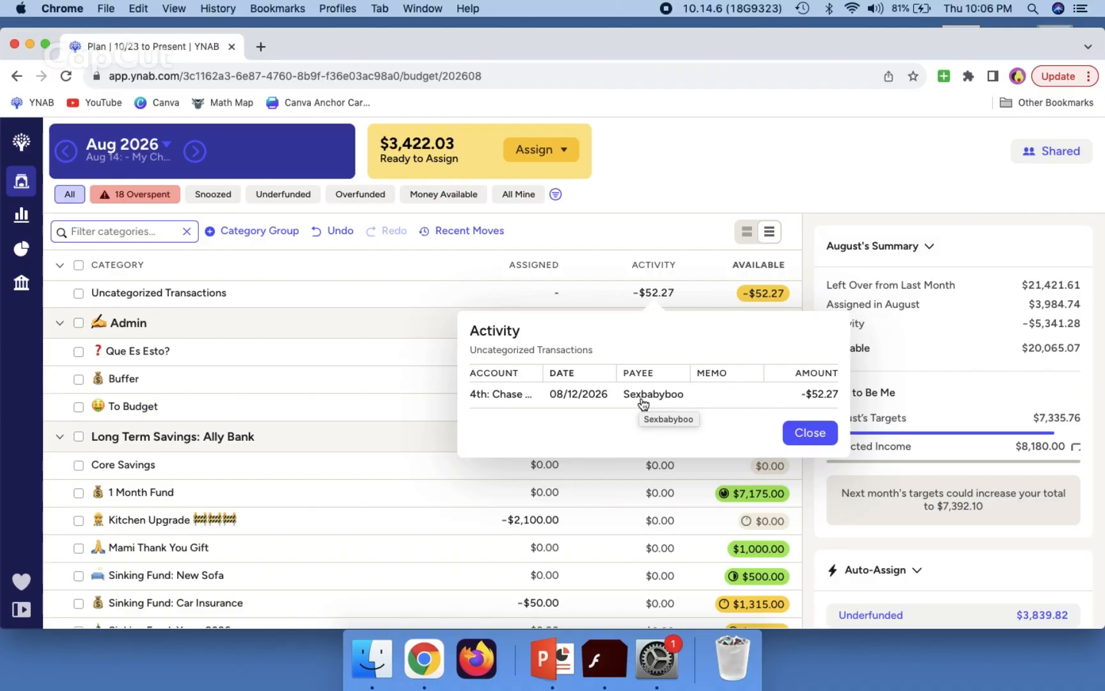
{"action": "left_click", "coordinate": [807, 432]}
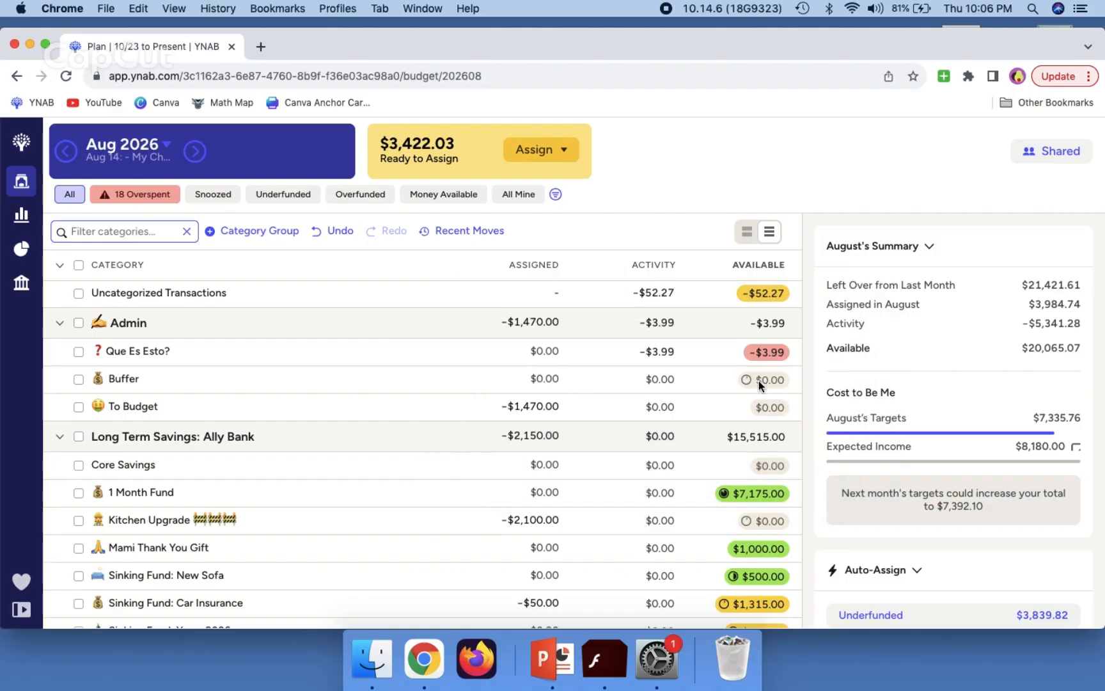
Step: Add 45 to the amount assigned to $105/mo: Phone & Internet and snooze its target for this month
{"action": "scroll", "coordinate": [387, 426], "scroll_direction": "down", "scroll_amount": 10}
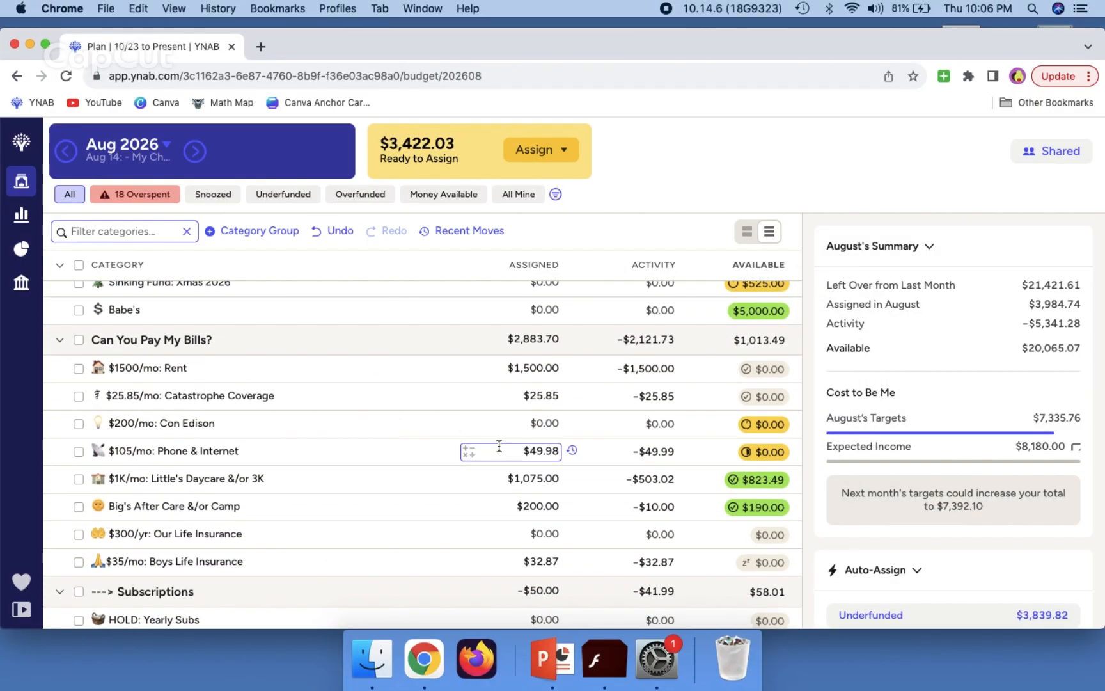
{"action": "left_click", "coordinate": [503, 450]}
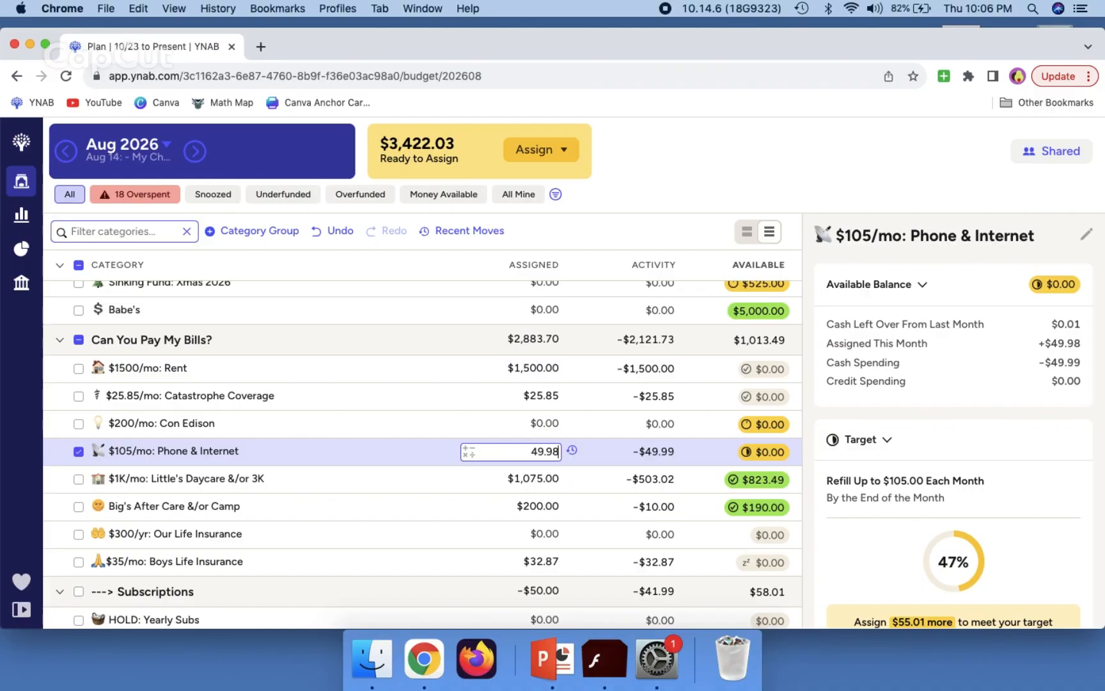
{"action": "type", "text": "+45"}
{"action": "key", "text": "Return"}
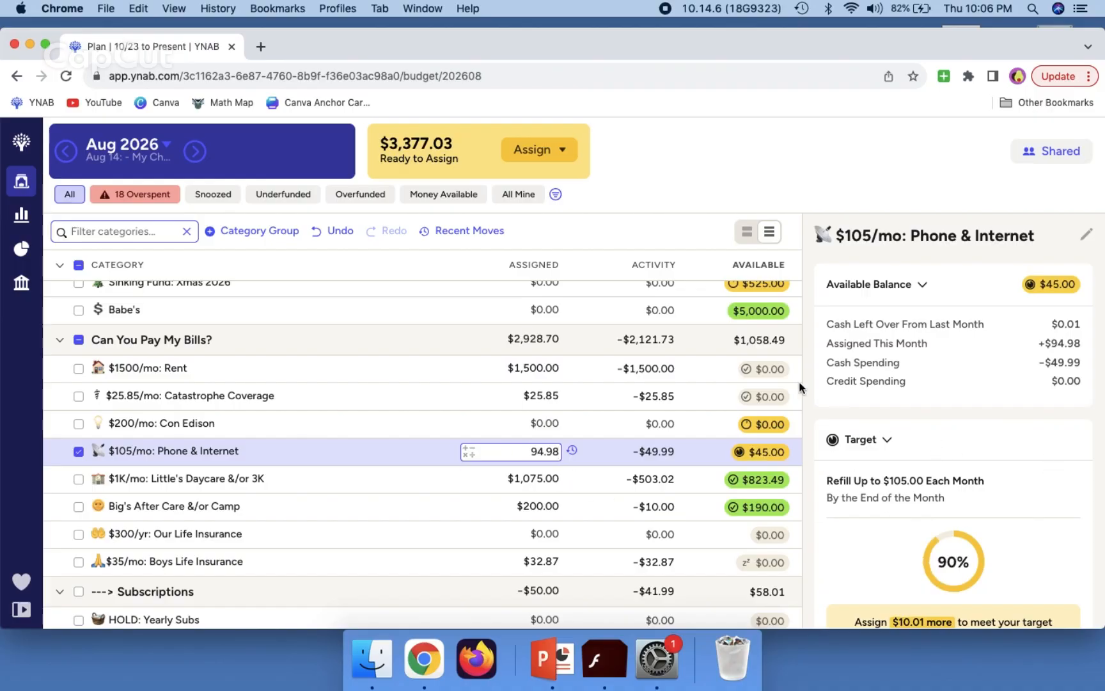
{"action": "scroll", "coordinate": [936, 392], "scroll_direction": "down", "scroll_amount": 5}
{"action": "scroll", "coordinate": [936, 392], "scroll_direction": "down", "scroll_amount": 3}
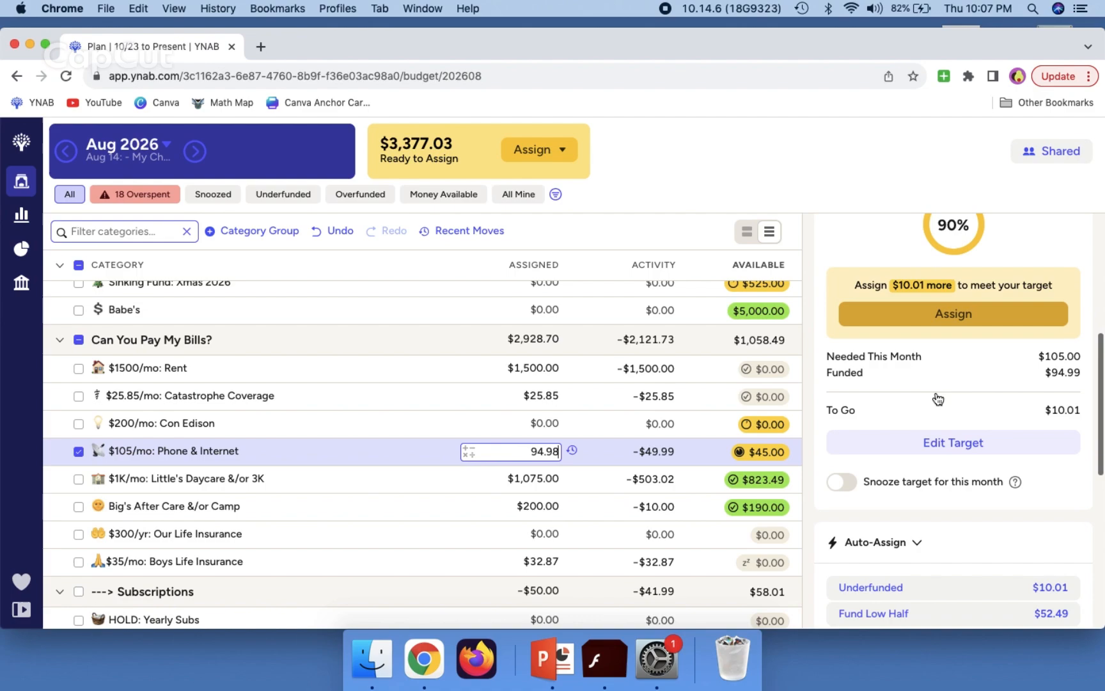
{"action": "left_click", "coordinate": [842, 474]}
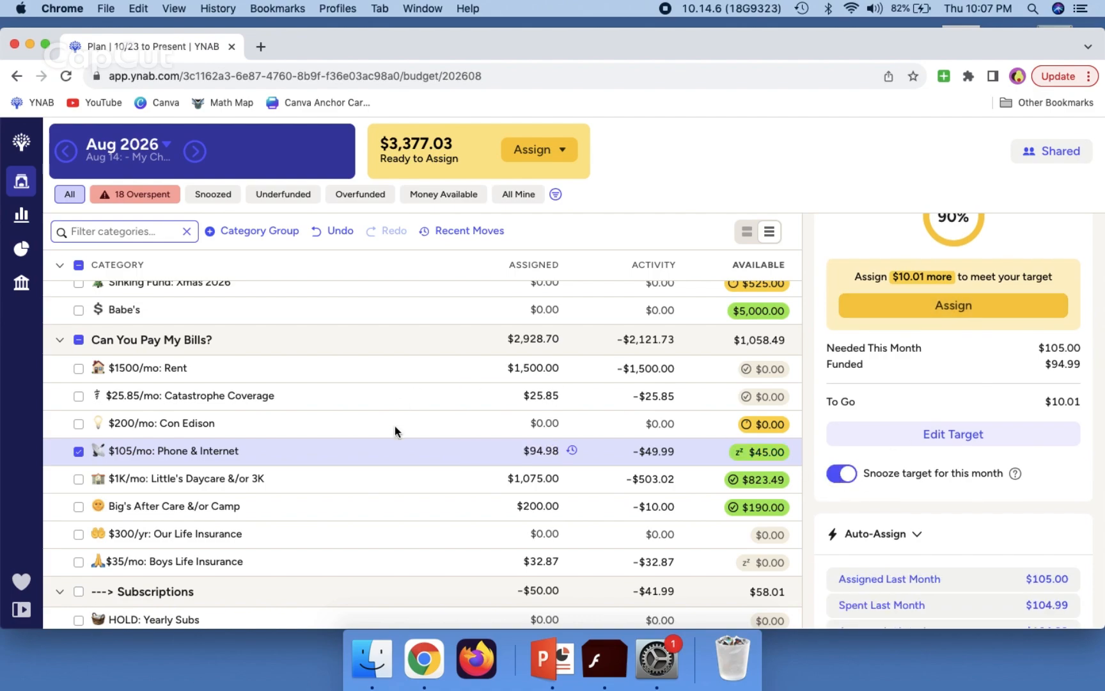
Step: Auto-assign $200.00 to the $200/mo: Con Edison category
{"action": "left_click", "coordinate": [528, 410]}
{"action": "left_click", "coordinate": [870, 576]}
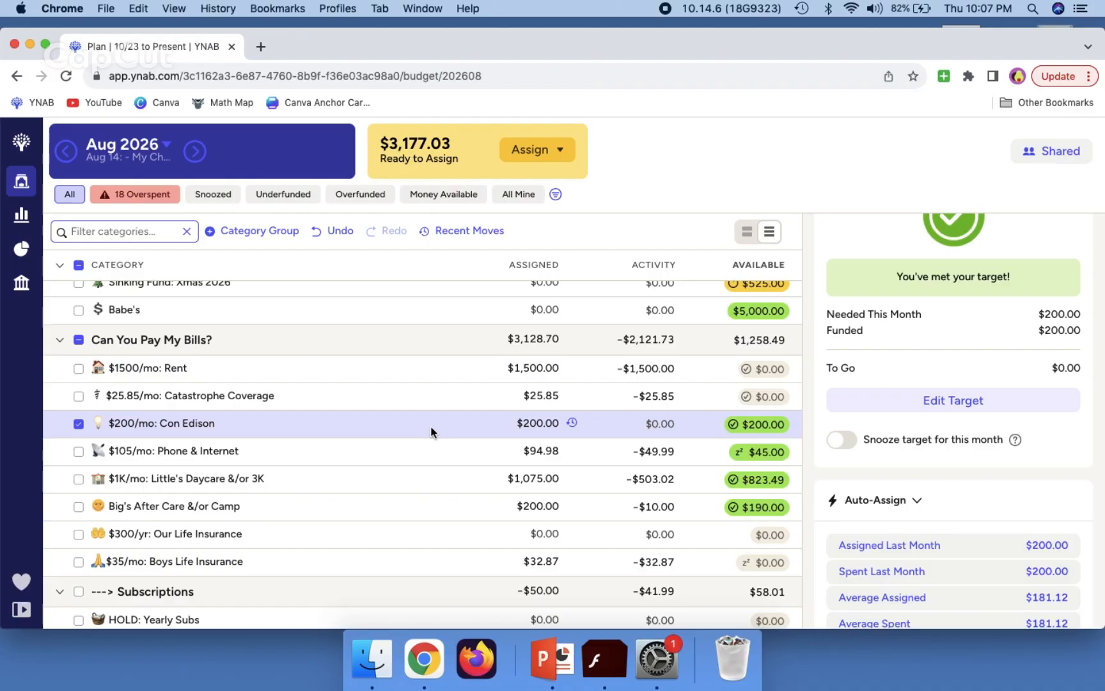
Step: Add 250 to the amount assigned to $1K/mo: Little's Daycare &/or 3K and clear the category selection
{"action": "left_click", "coordinate": [429, 477]}
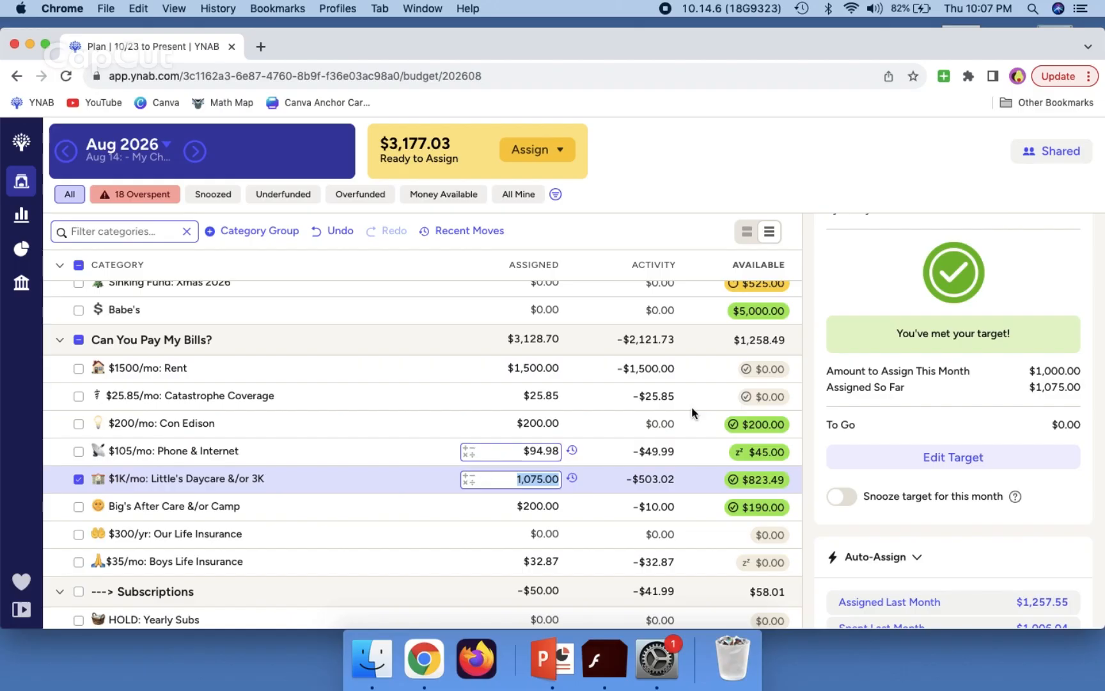
{"action": "scroll", "coordinate": [897, 428], "scroll_direction": "down", "scroll_amount": 4}
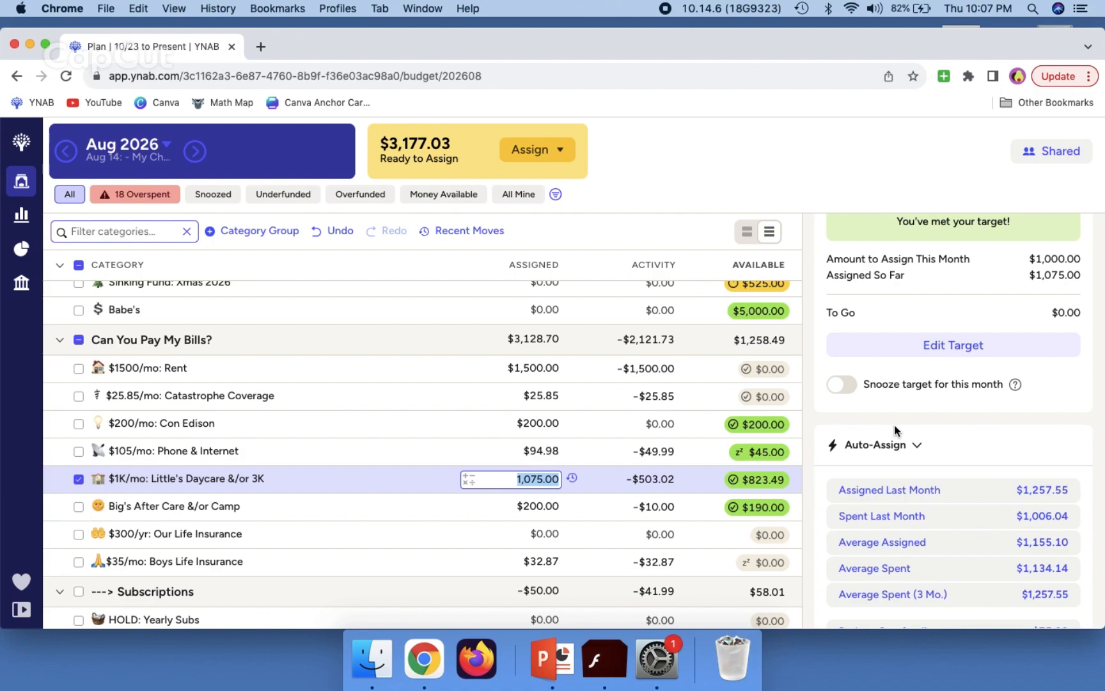
{"action": "scroll", "coordinate": [895, 425], "scroll_direction": "down", "scroll_amount": 1}
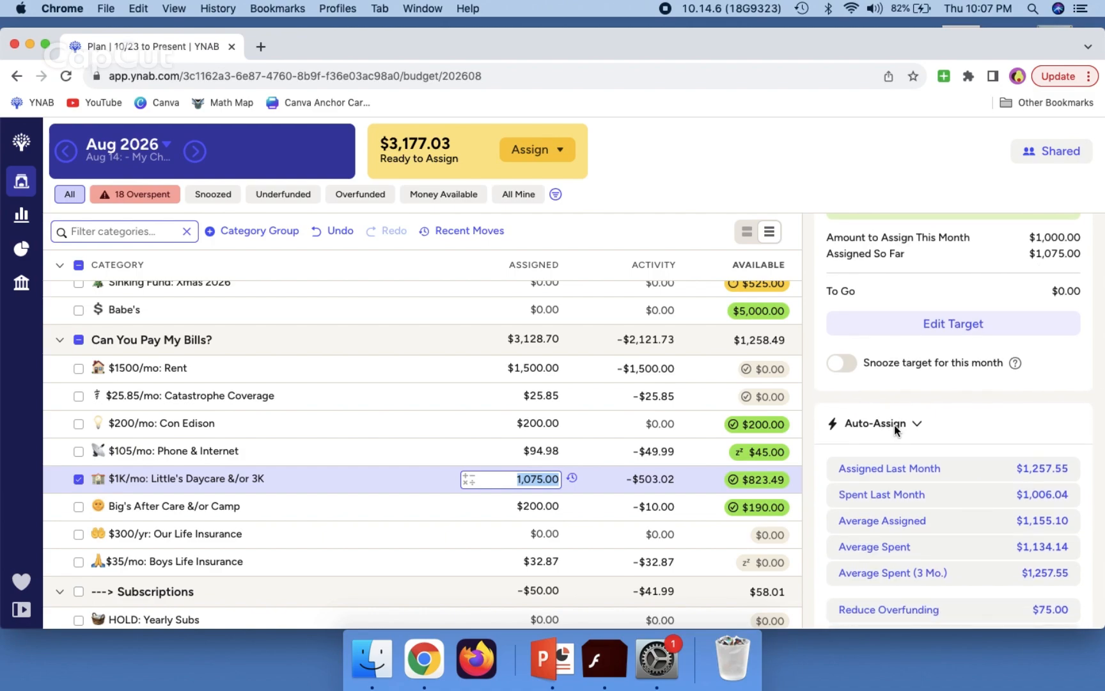
{"action": "scroll", "coordinate": [895, 425], "scroll_direction": "down", "scroll_amount": 1}
{"action": "scroll", "coordinate": [894, 425], "scroll_direction": "down", "scroll_amount": 1}
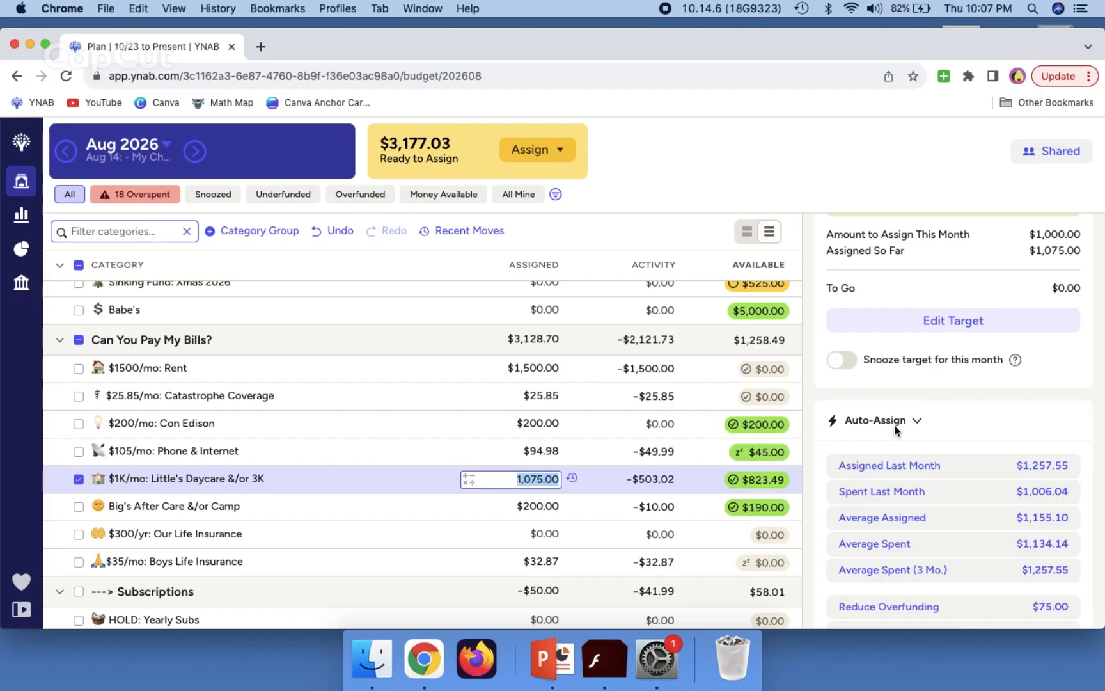
{"action": "scroll", "coordinate": [895, 424], "scroll_direction": "up", "scroll_amount": 1}
{"action": "key", "text": "Right"}
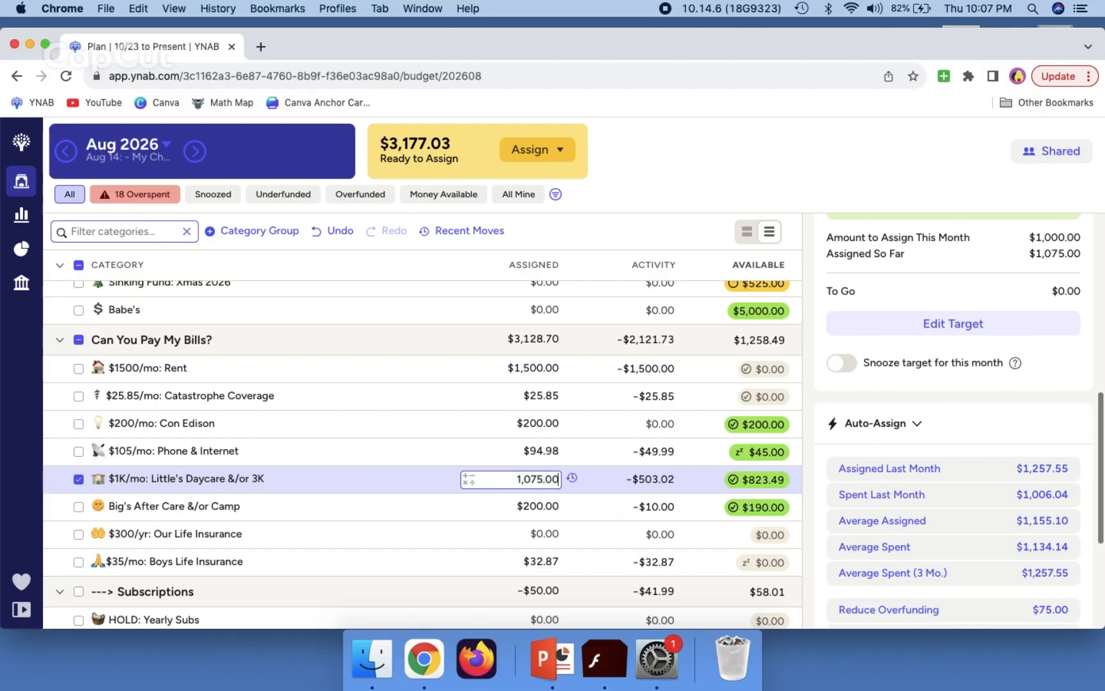
{"action": "type", "text": "+"}
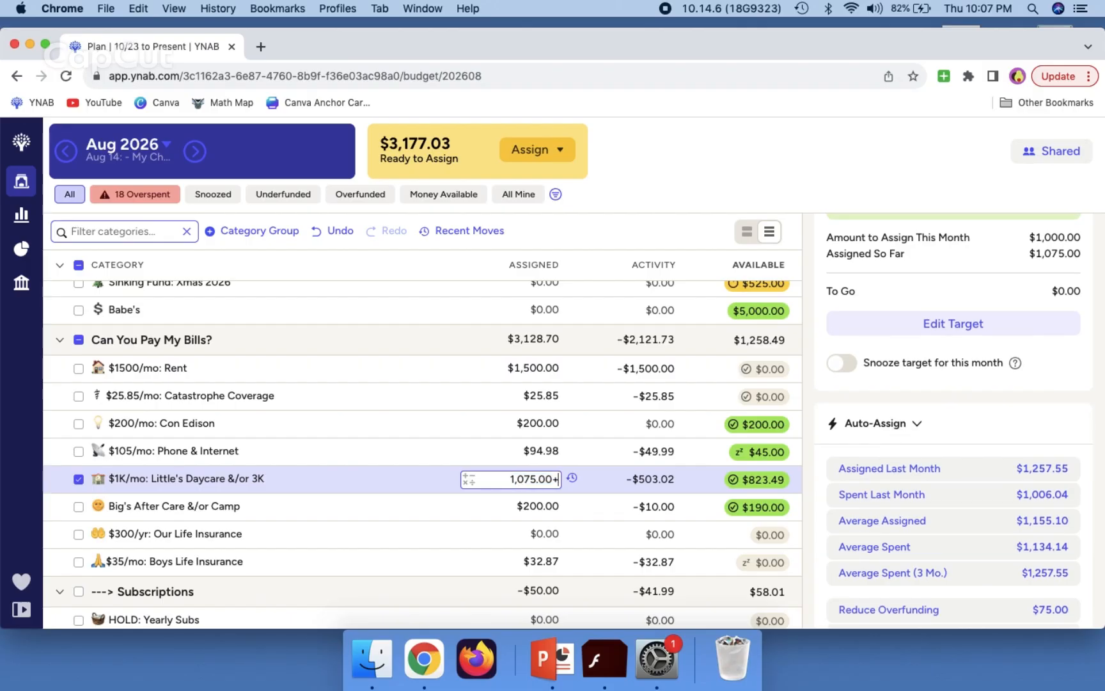
{"action": "type", "text": "250"}
{"action": "key", "text": "Return"}
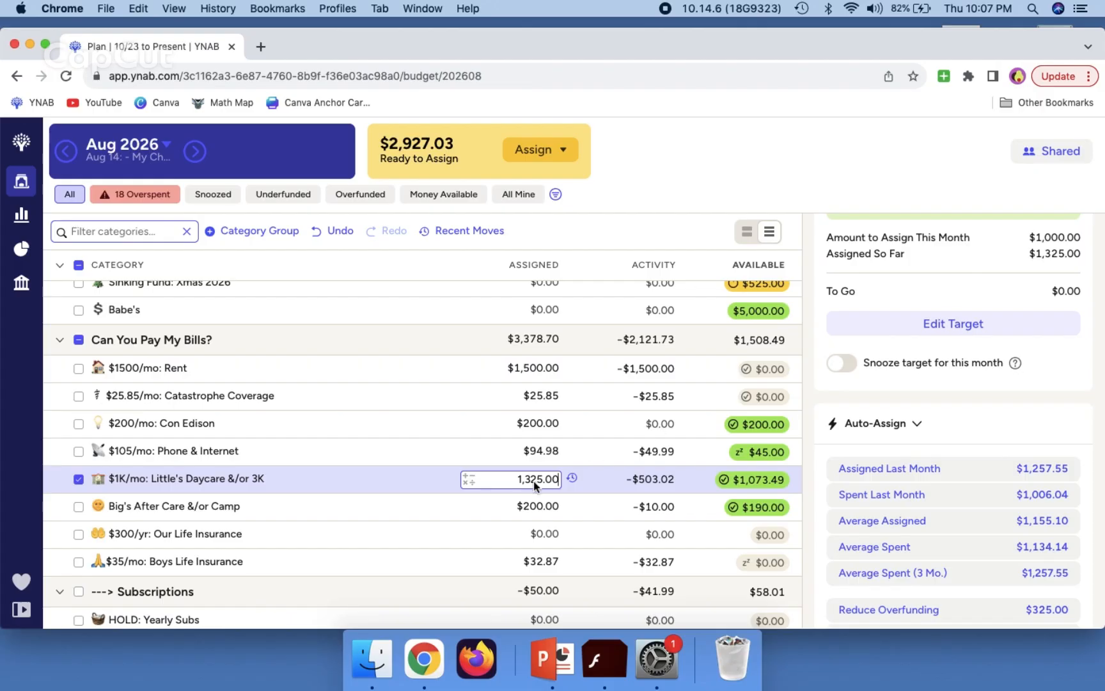
{"action": "left_click", "coordinate": [78, 265]}
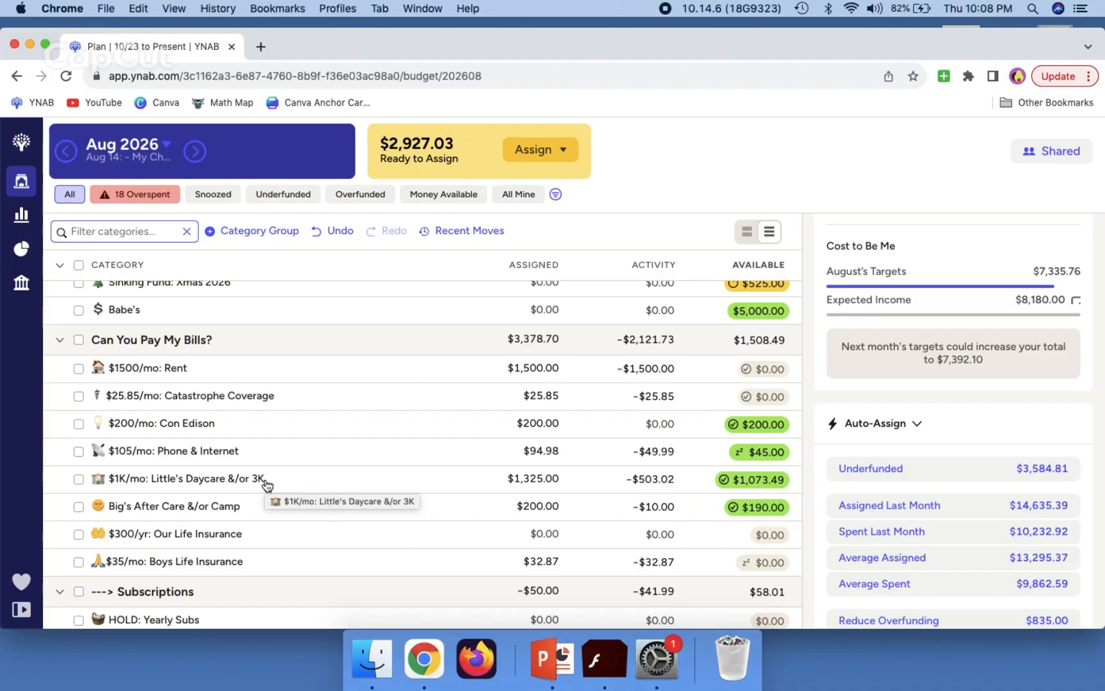
Step: Auto-assign the underfunded $450.00 to the $900/mo: Groceries & Bulk category under Variable Spend
{"action": "scroll", "coordinate": [408, 448], "scroll_direction": "down", "scroll_amount": 5}
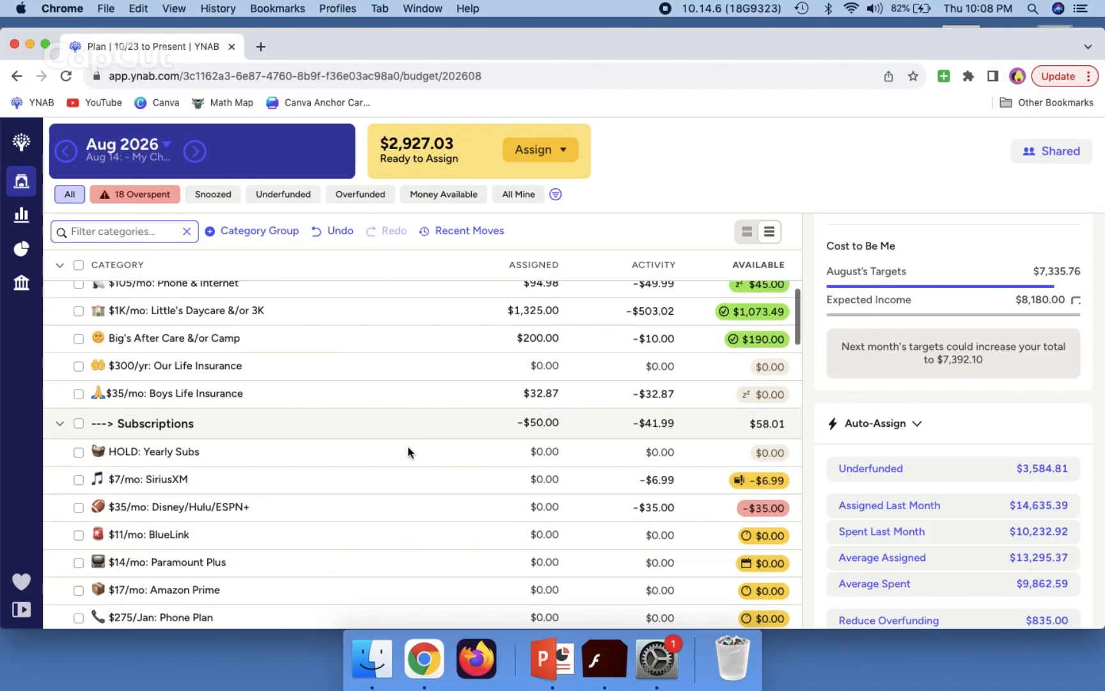
{"action": "scroll", "coordinate": [408, 447], "scroll_direction": "down", "scroll_amount": 8}
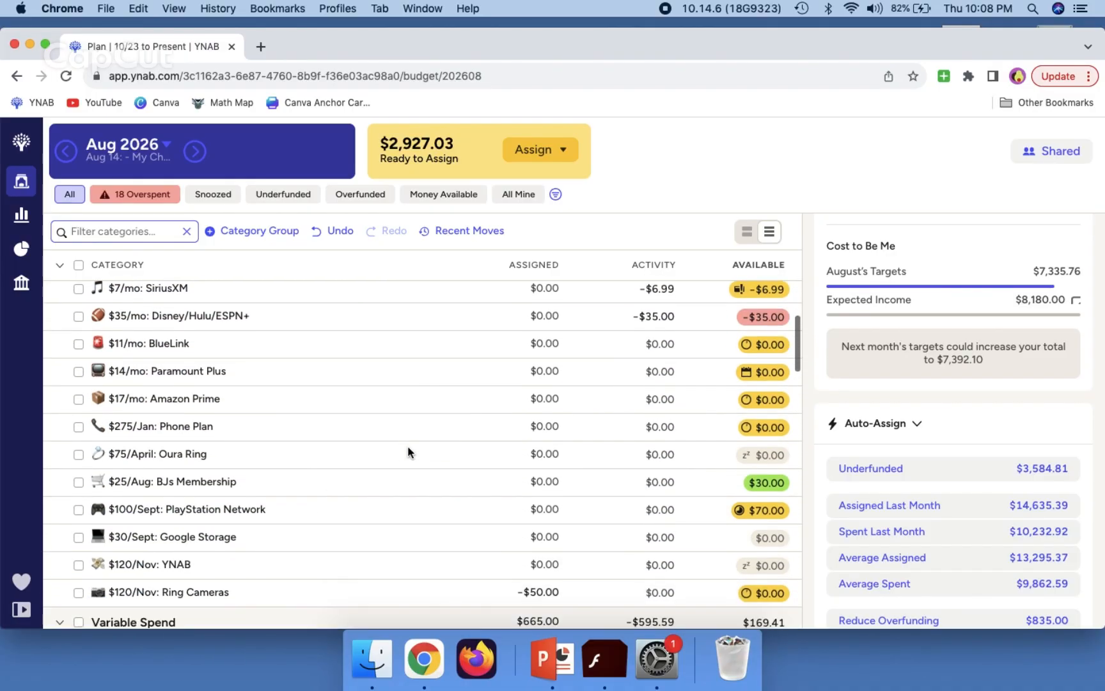
{"action": "scroll", "coordinate": [407, 450], "scroll_direction": "down", "scroll_amount": 5}
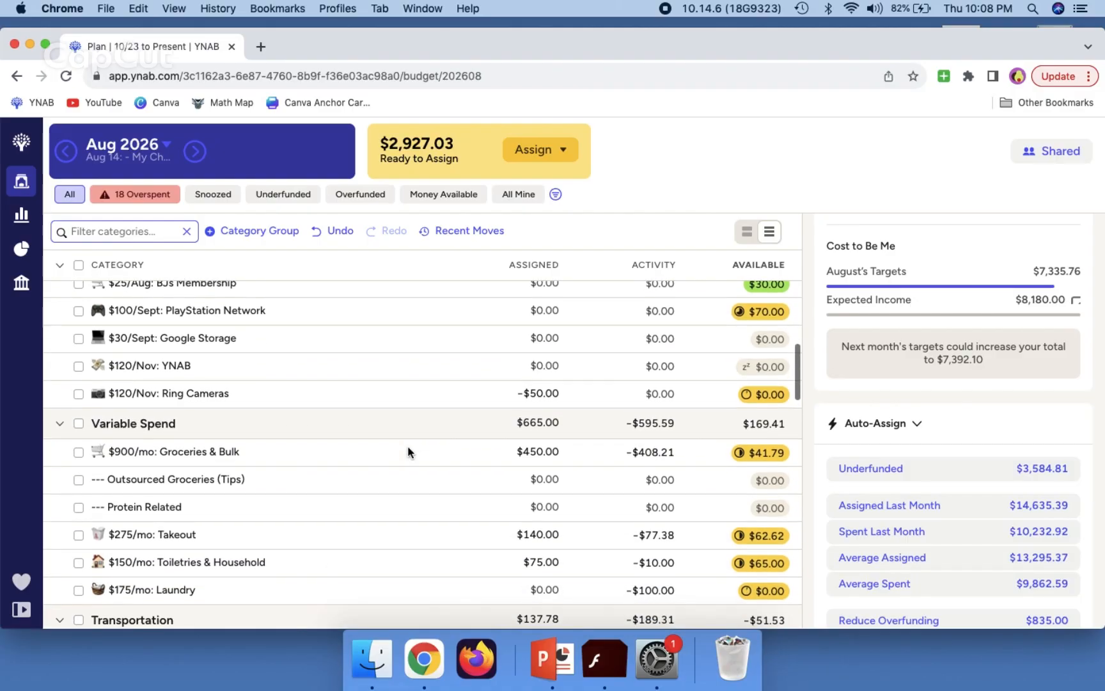
{"action": "left_click", "coordinate": [538, 429]}
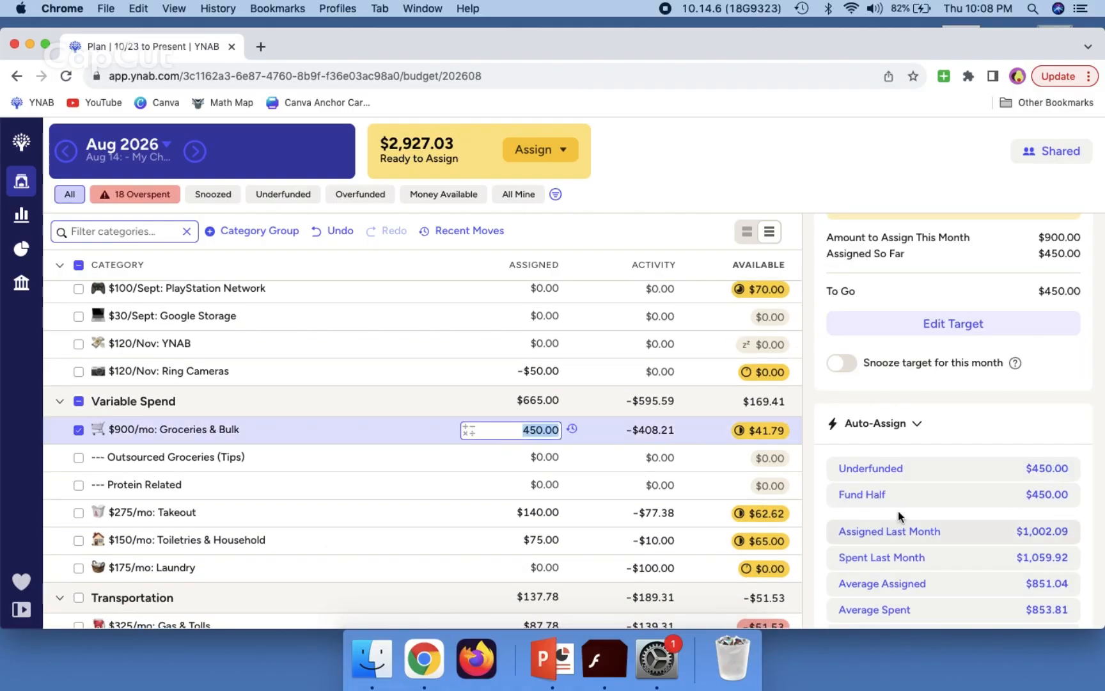
{"action": "scroll", "coordinate": [901, 512], "scroll_direction": "down", "scroll_amount": 1}
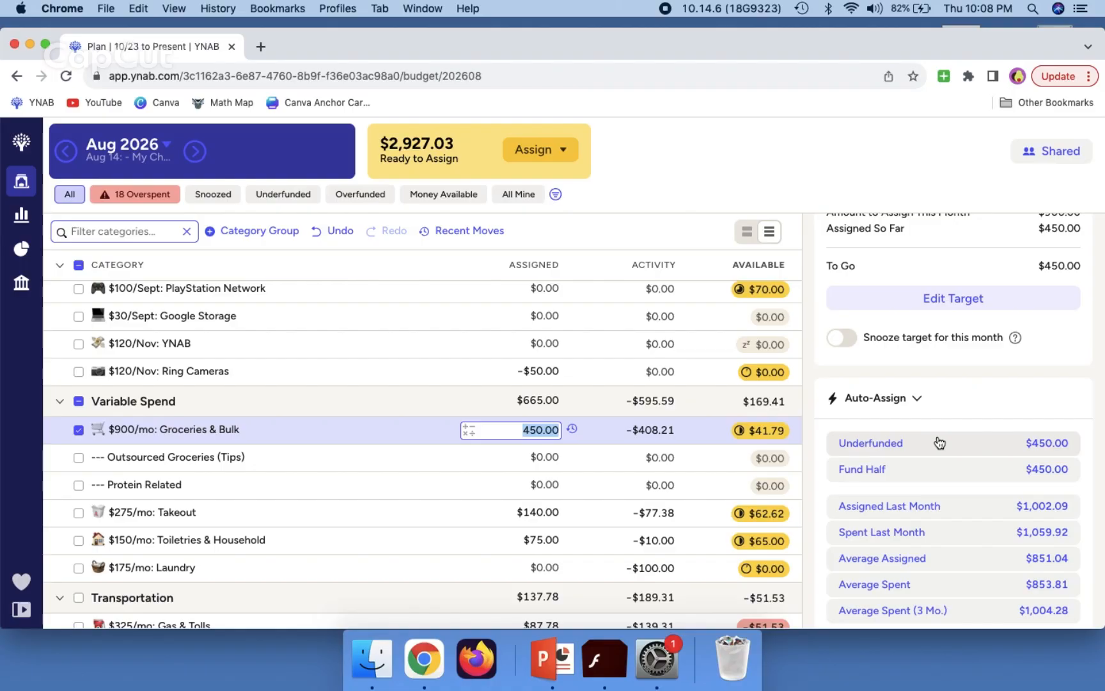
{"action": "left_click", "coordinate": [940, 443]}
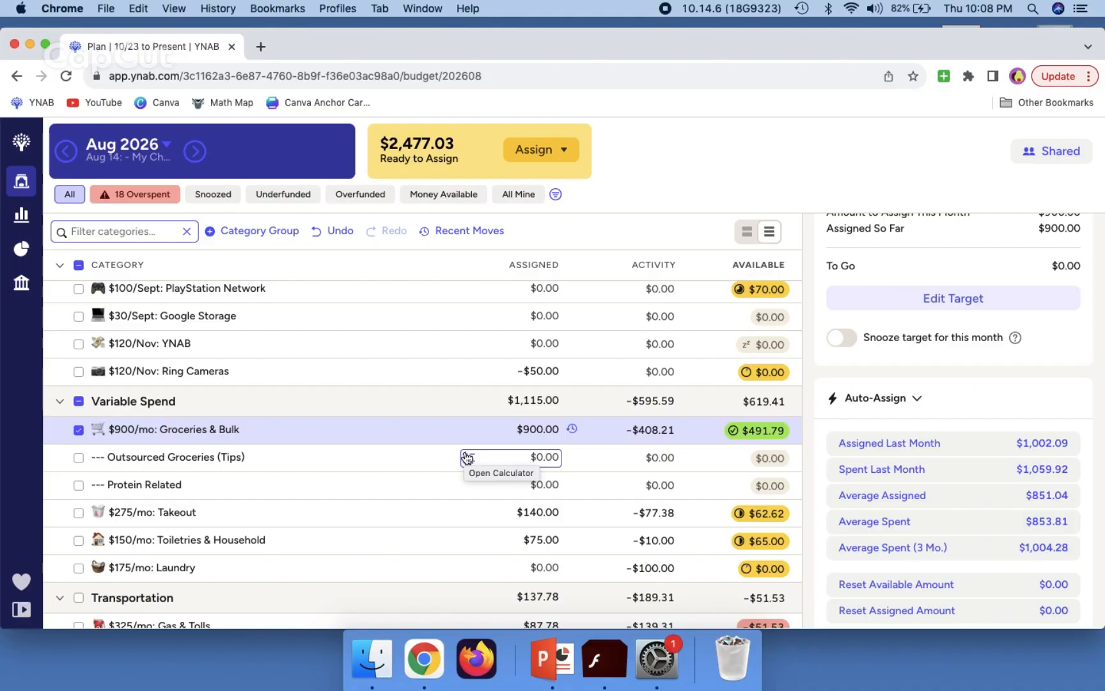
Step: Review the August transactions behind the $900/mo: Groceries & Bulk activity
{"action": "left_click", "coordinate": [653, 432]}
{"action": "scroll", "coordinate": [759, 339], "scroll_direction": "down", "scroll_amount": 3}
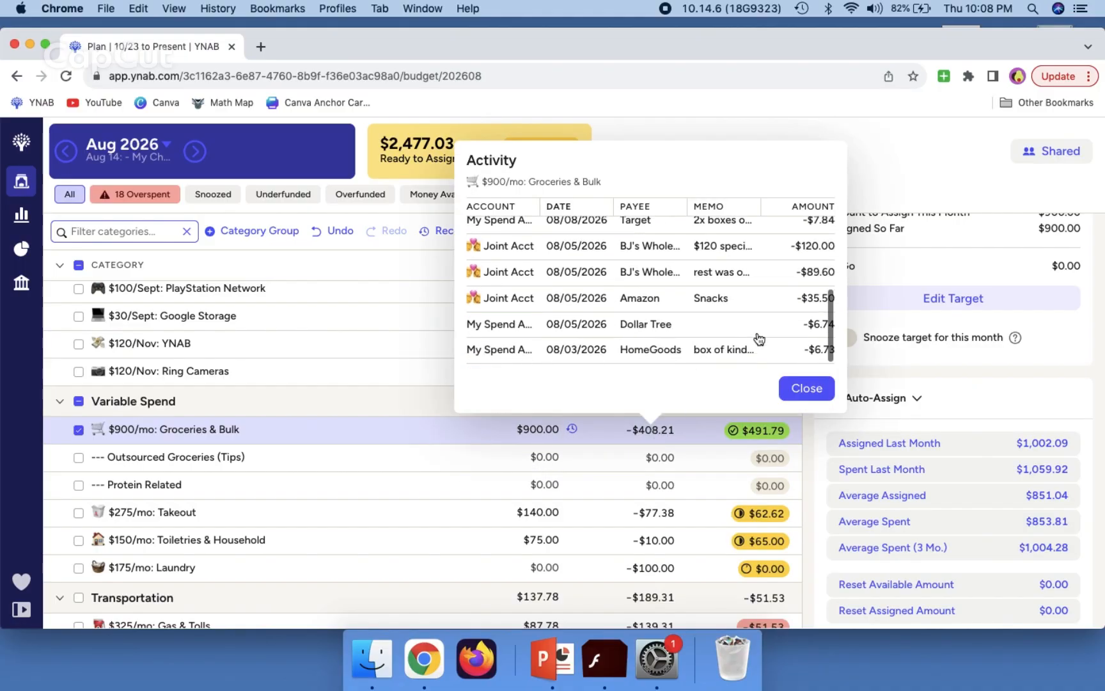
{"action": "scroll", "coordinate": [758, 341], "scroll_direction": "up", "scroll_amount": 3}
{"action": "scroll", "coordinate": [758, 341], "scroll_direction": "down", "scroll_amount": 3}
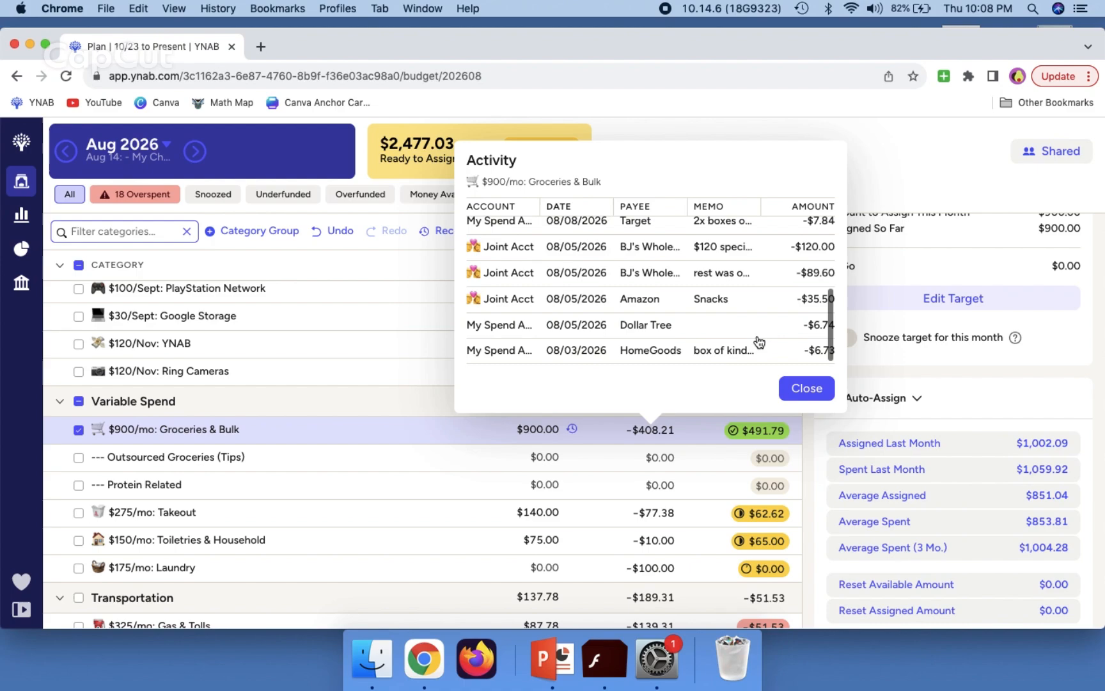
{"action": "left_click", "coordinate": [807, 385]}
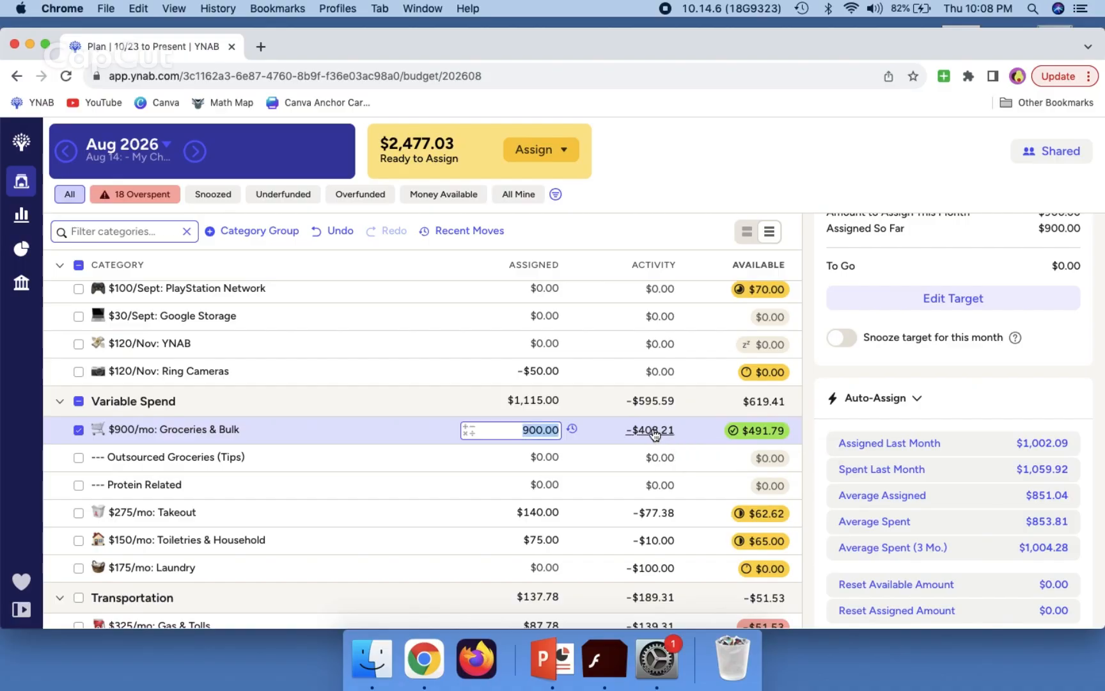
{"action": "left_click", "coordinate": [652, 431]}
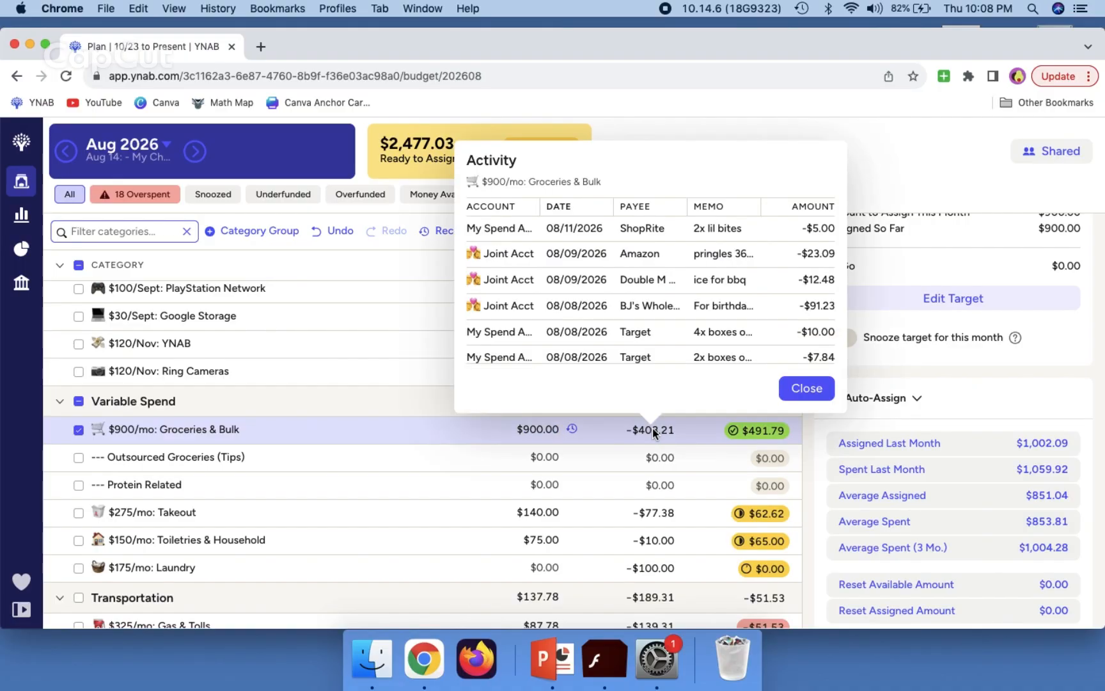
{"action": "left_click", "coordinate": [807, 389]}
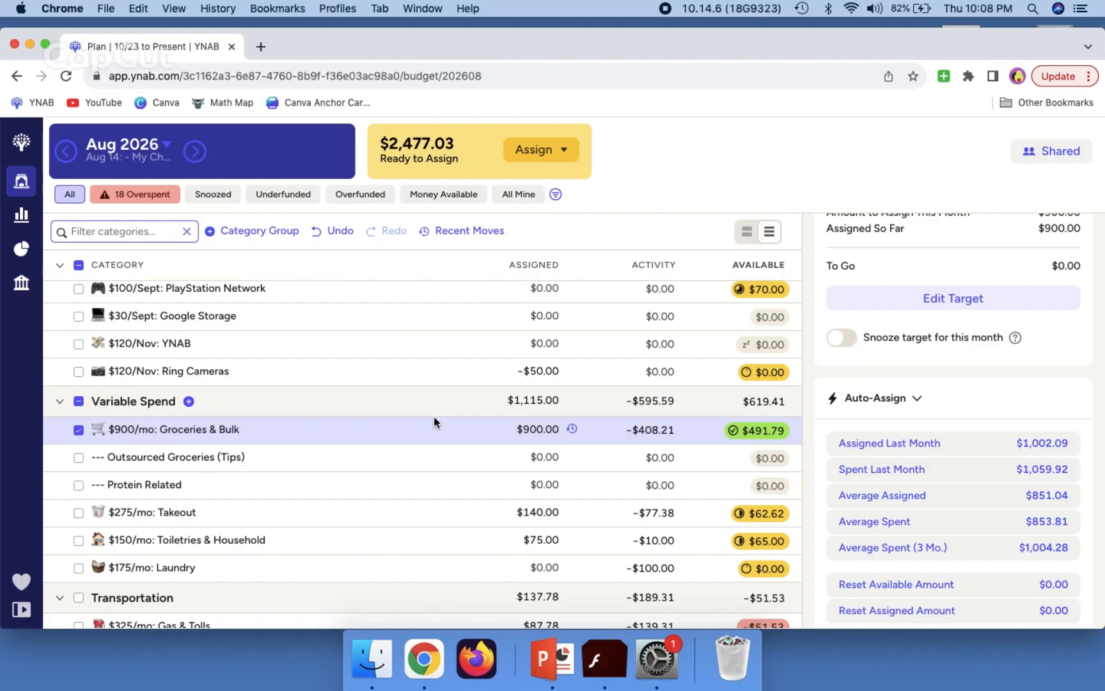
Step: Auto-assign the underfunded $135.00 to $275/mo: Takeout and $75.00 to $150/mo: Toiletries & Household
{"action": "left_click", "coordinate": [391, 511]}
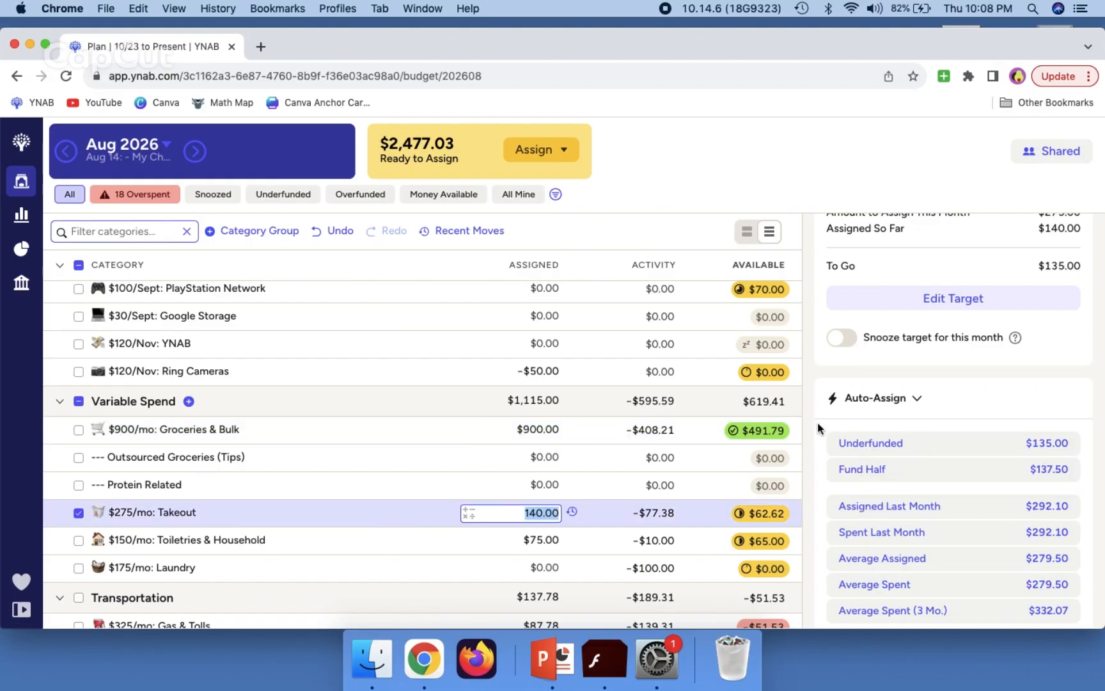
{"action": "left_click", "coordinate": [890, 458]}
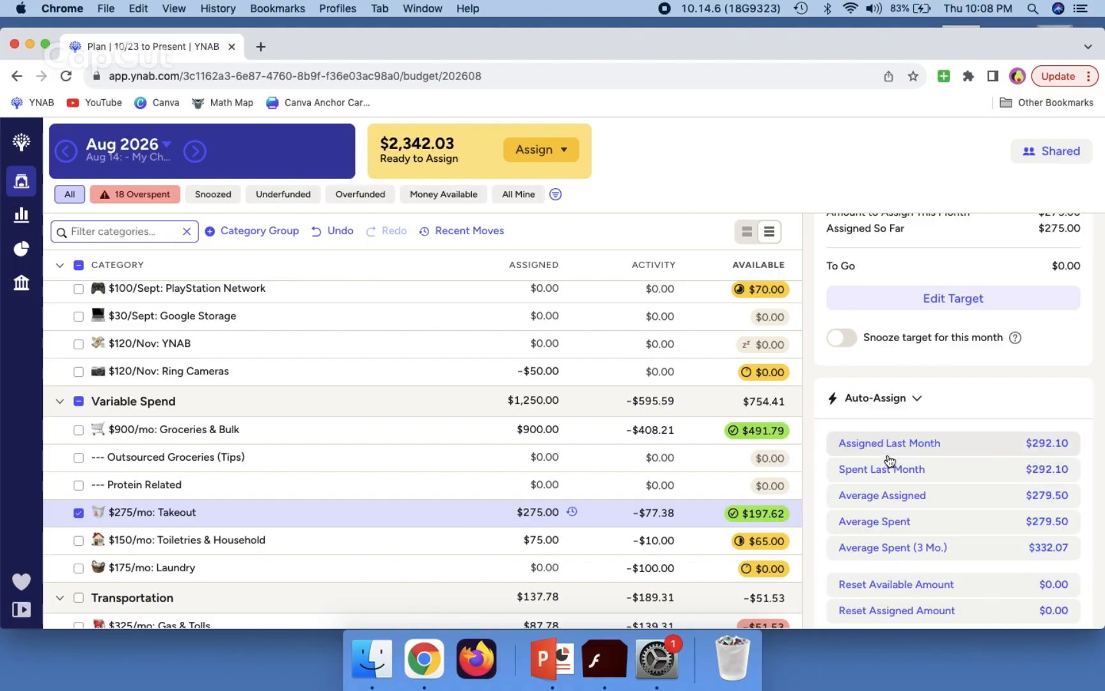
{"action": "left_click", "coordinate": [451, 538]}
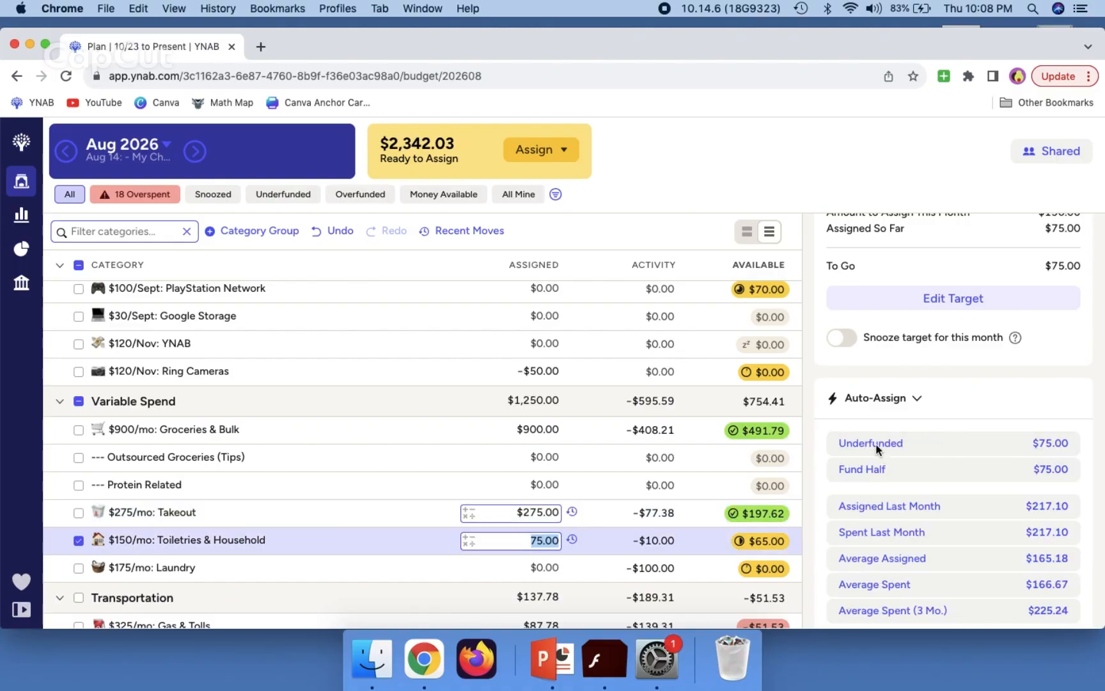
{"action": "left_click", "coordinate": [959, 439]}
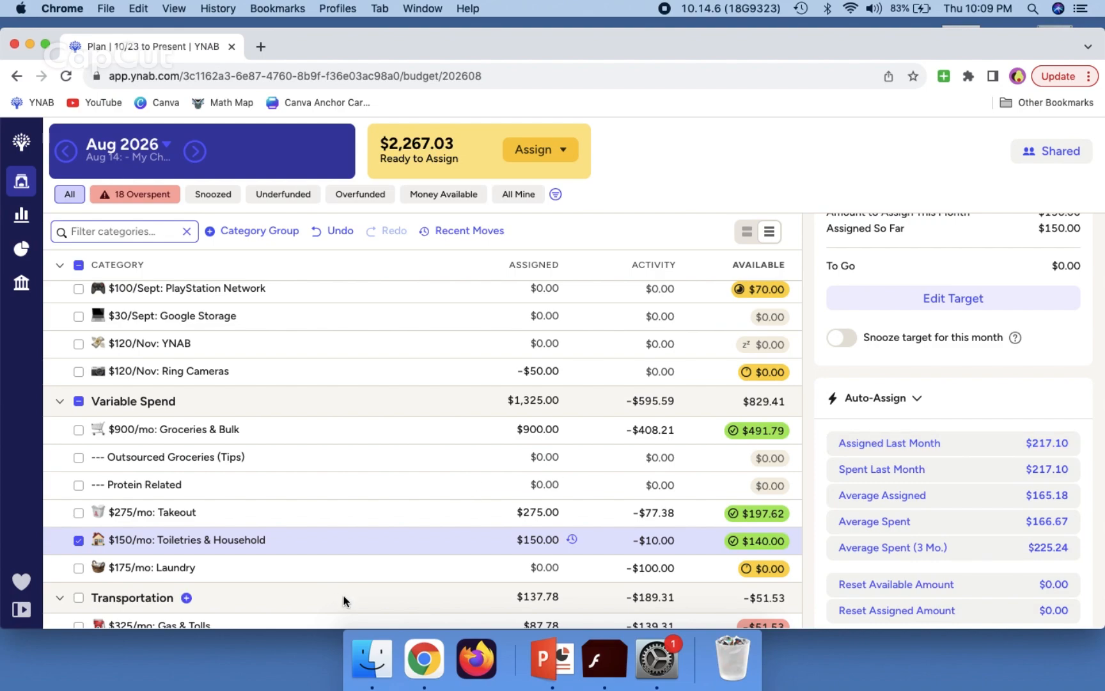
Step: Auto-assign the underfunded $175.00 to the $175/mo: Laundry category and clear the category selection
{"action": "left_click", "coordinate": [380, 573]}
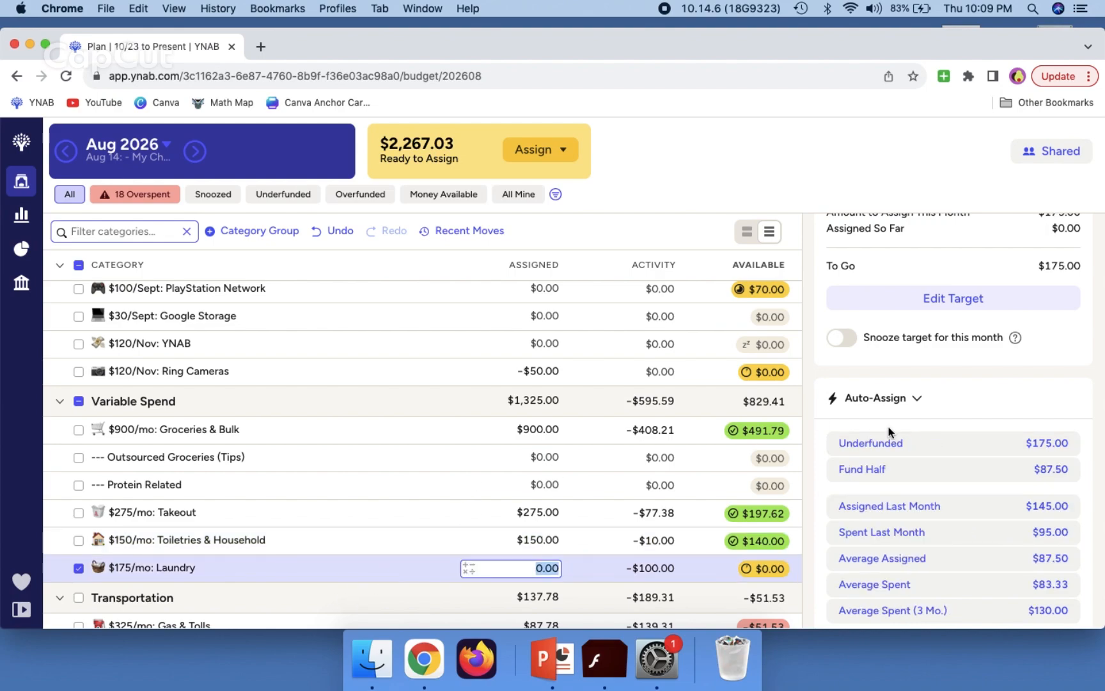
{"action": "left_click", "coordinate": [928, 441]}
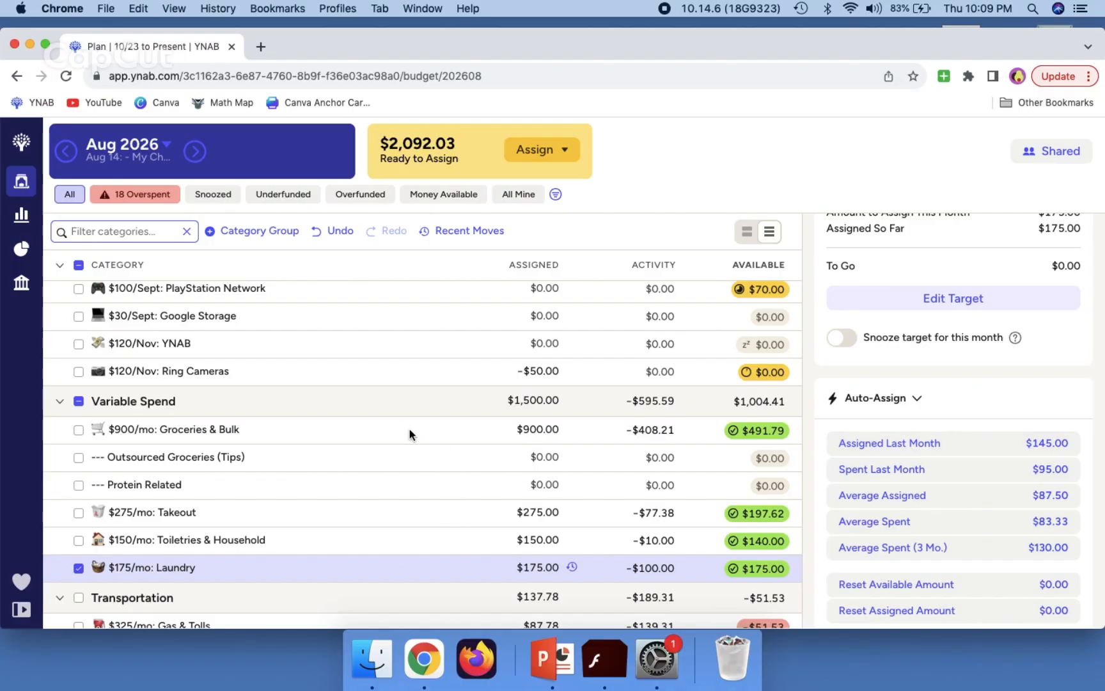
{"action": "scroll", "coordinate": [410, 434], "scroll_direction": "down", "scroll_amount": 1}
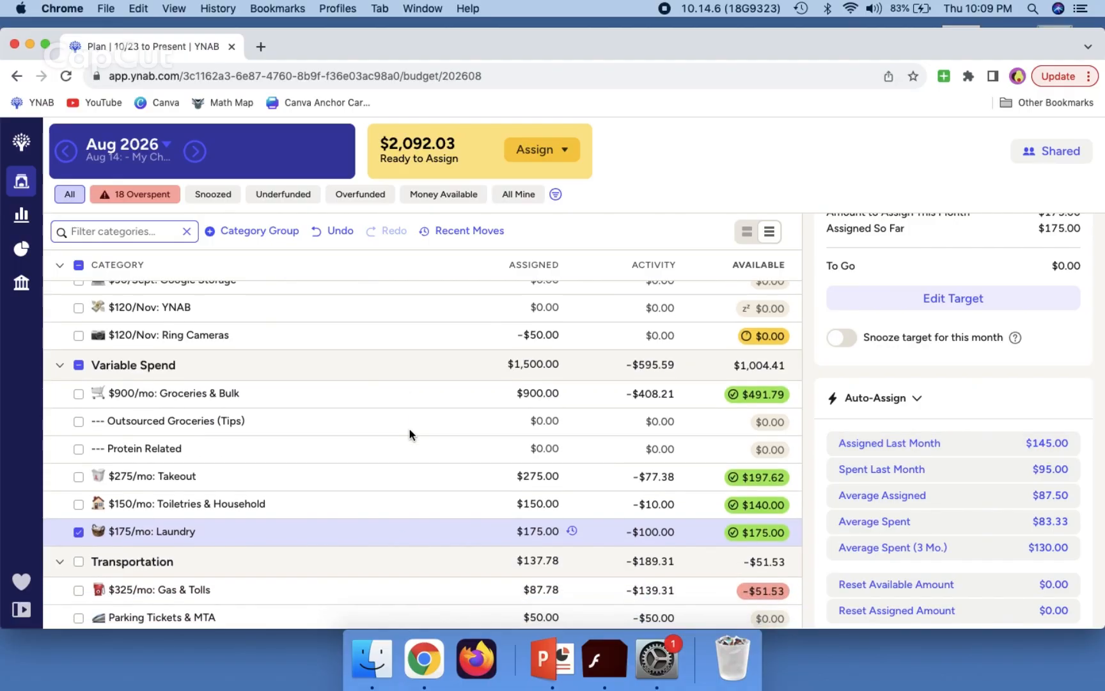
{"action": "scroll", "coordinate": [409, 428], "scroll_direction": "down", "scroll_amount": 1}
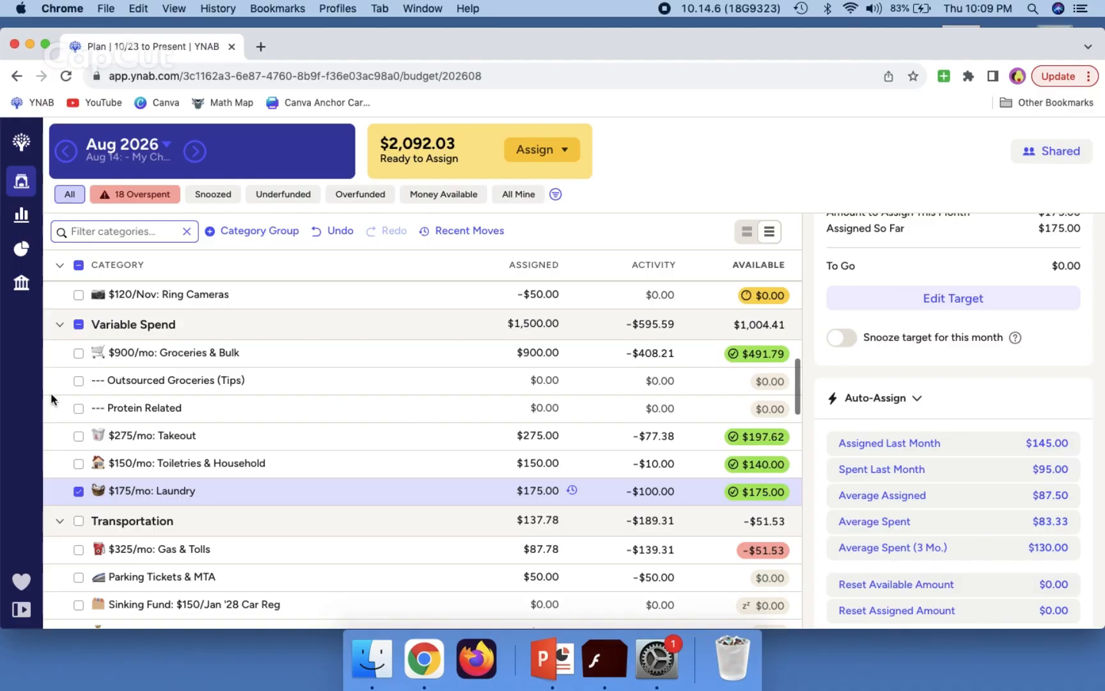
{"action": "left_click", "coordinate": [79, 264]}
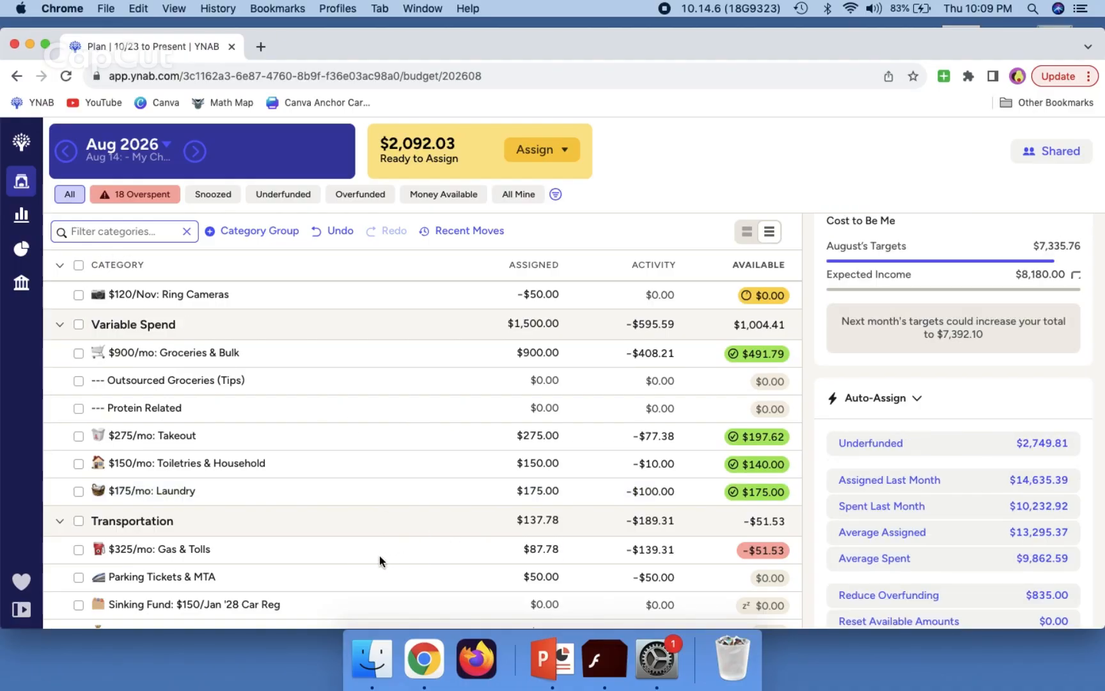
Step: Auto-assign the underfunded $237.22 to $325/mo: Gas & Tolls under Transportation and clear the category selection
{"action": "left_click", "coordinate": [379, 555]}
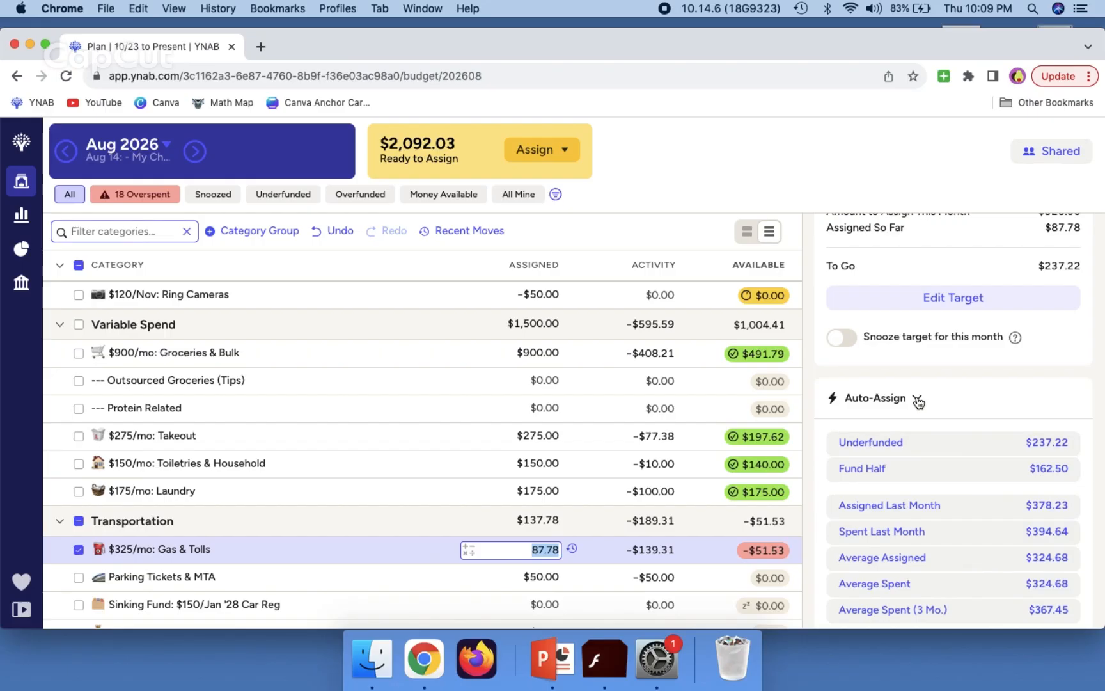
{"action": "left_click", "coordinate": [990, 440]}
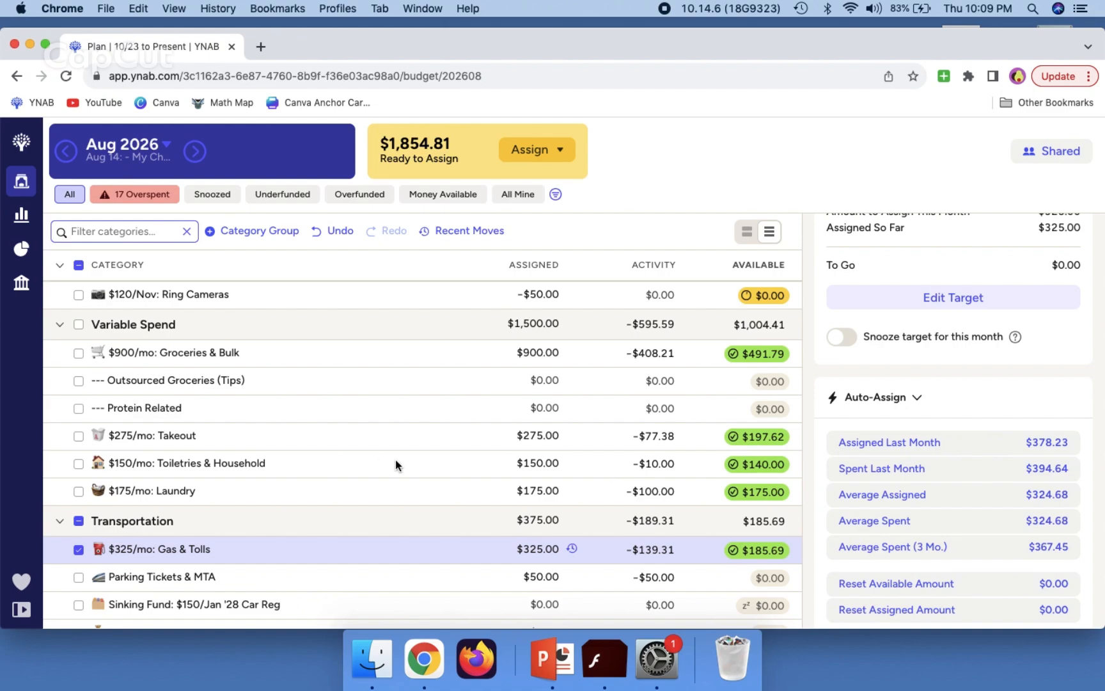
{"action": "scroll", "coordinate": [395, 459], "scroll_direction": "down", "scroll_amount": 2}
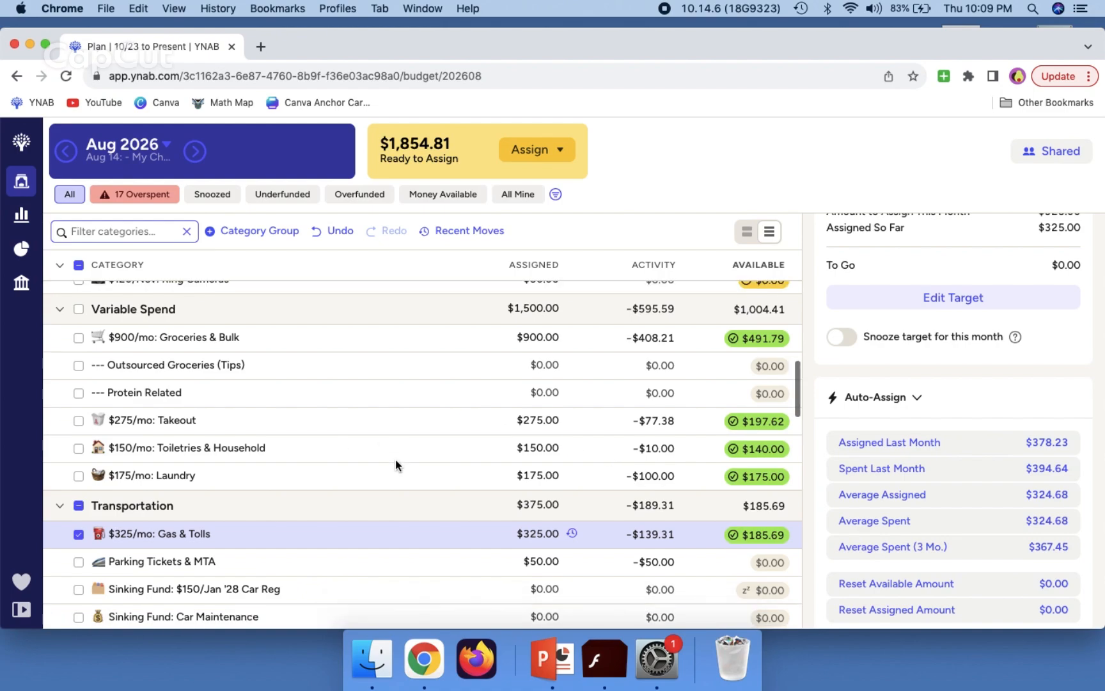
{"action": "scroll", "coordinate": [395, 459], "scroll_direction": "down", "scroll_amount": 1}
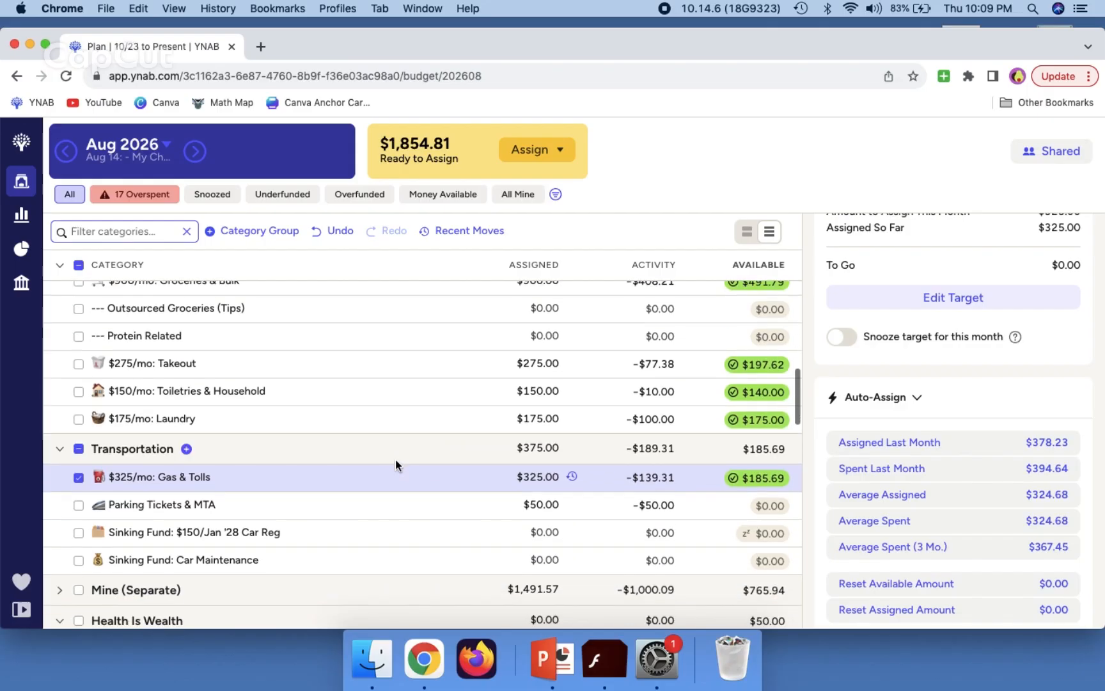
{"action": "left_click", "coordinate": [81, 267]}
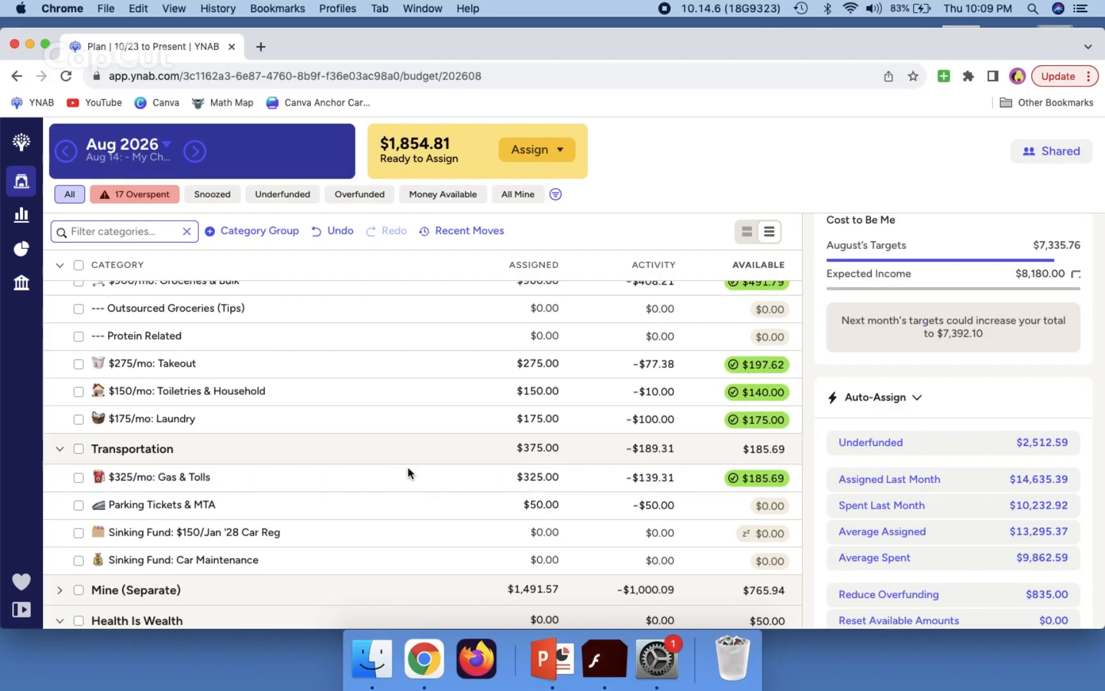
Step: Auto-assign the underfunded $25.00 to $25/mo: Doctor Visits under Health Is Wealth
{"action": "scroll", "coordinate": [408, 467], "scroll_direction": "down", "scroll_amount": 8}
{"action": "scroll", "coordinate": [408, 468], "scroll_direction": "down", "scroll_amount": 1}
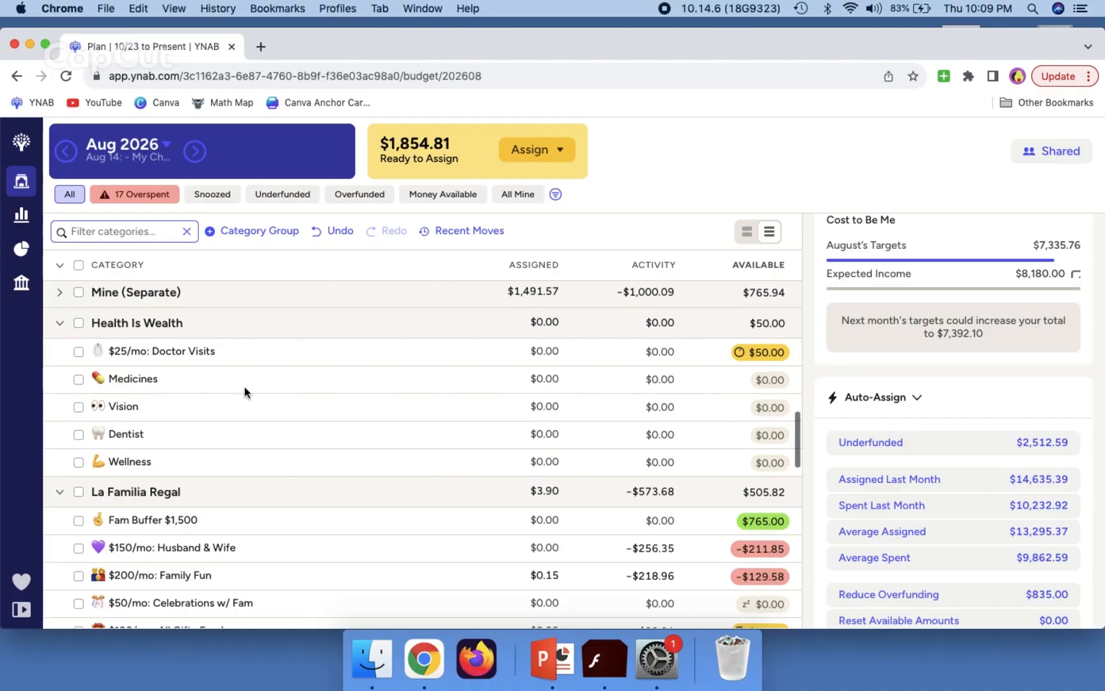
{"action": "left_click", "coordinate": [342, 360]}
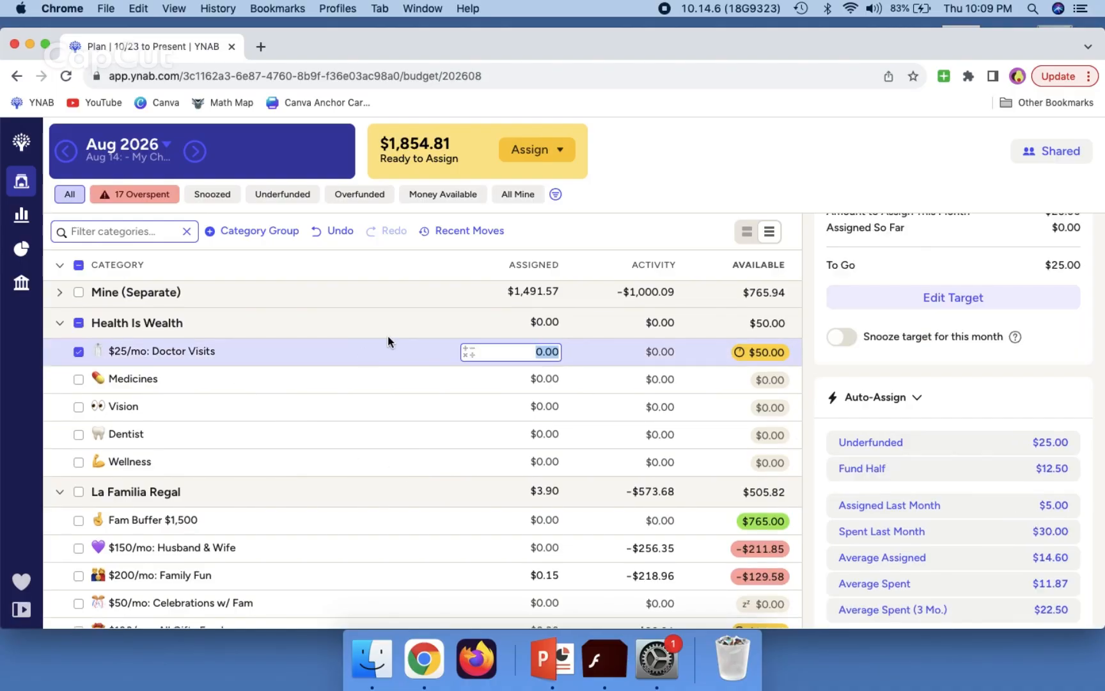
{"action": "left_click", "coordinate": [913, 443]}
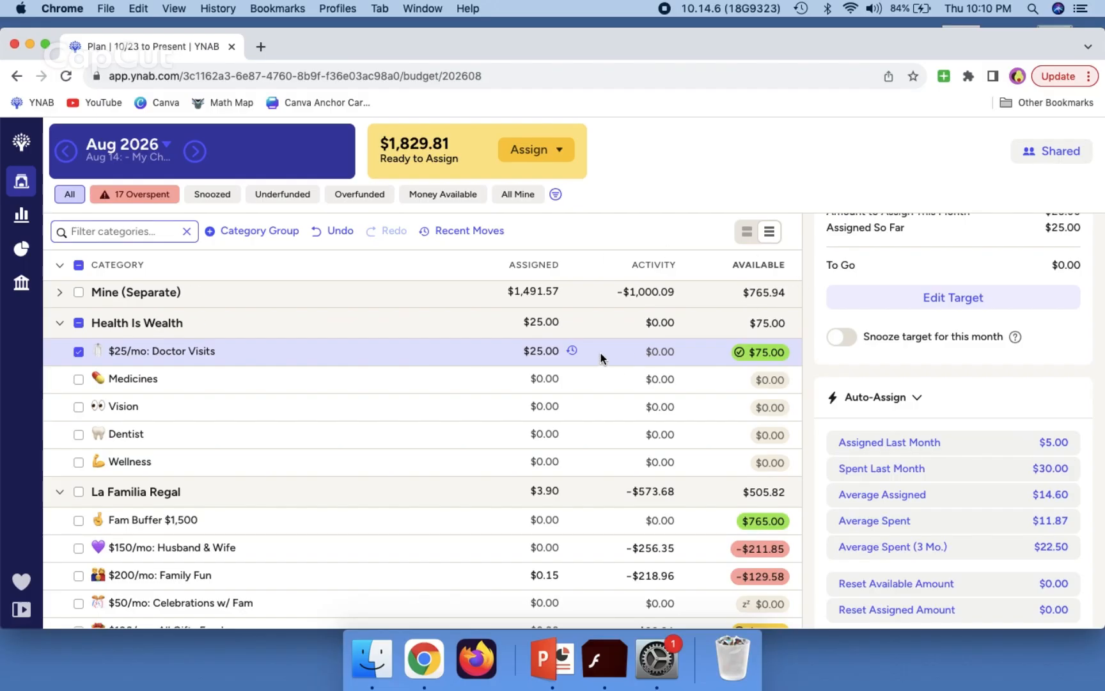
Step: Assign $150 to the $150/mo: Husband & Wife category under La Familia Regal
{"action": "scroll", "coordinate": [347, 433], "scroll_direction": "down", "scroll_amount": 1}
{"action": "scroll", "coordinate": [347, 433], "scroll_direction": "down", "scroll_amount": 3}
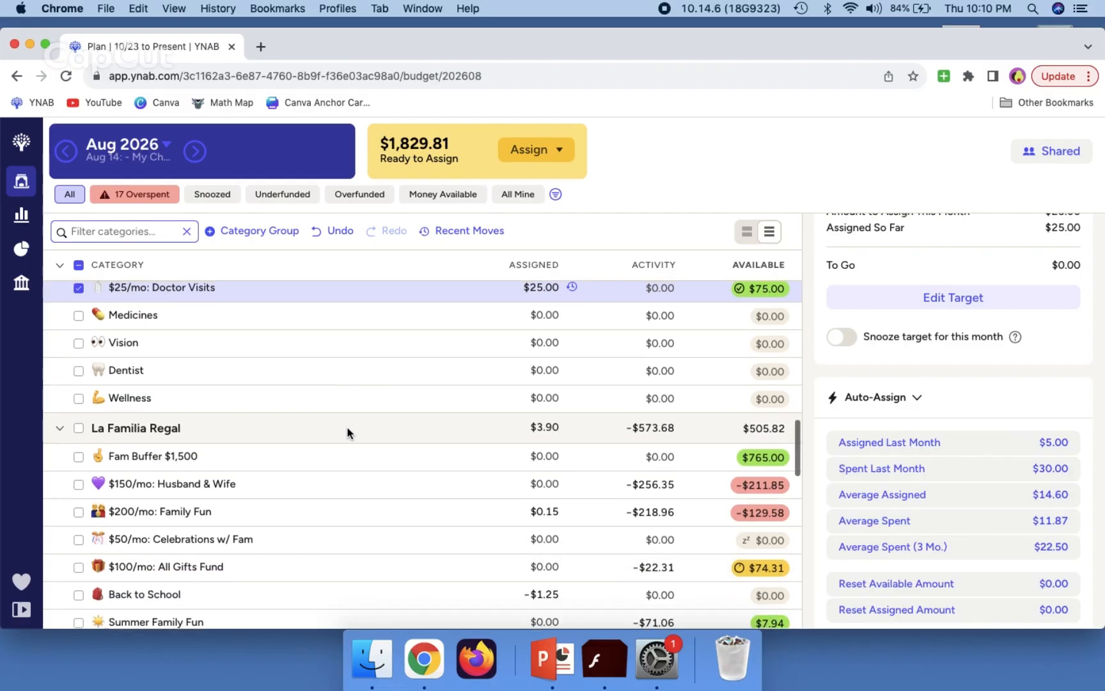
{"action": "left_click", "coordinate": [329, 468]}
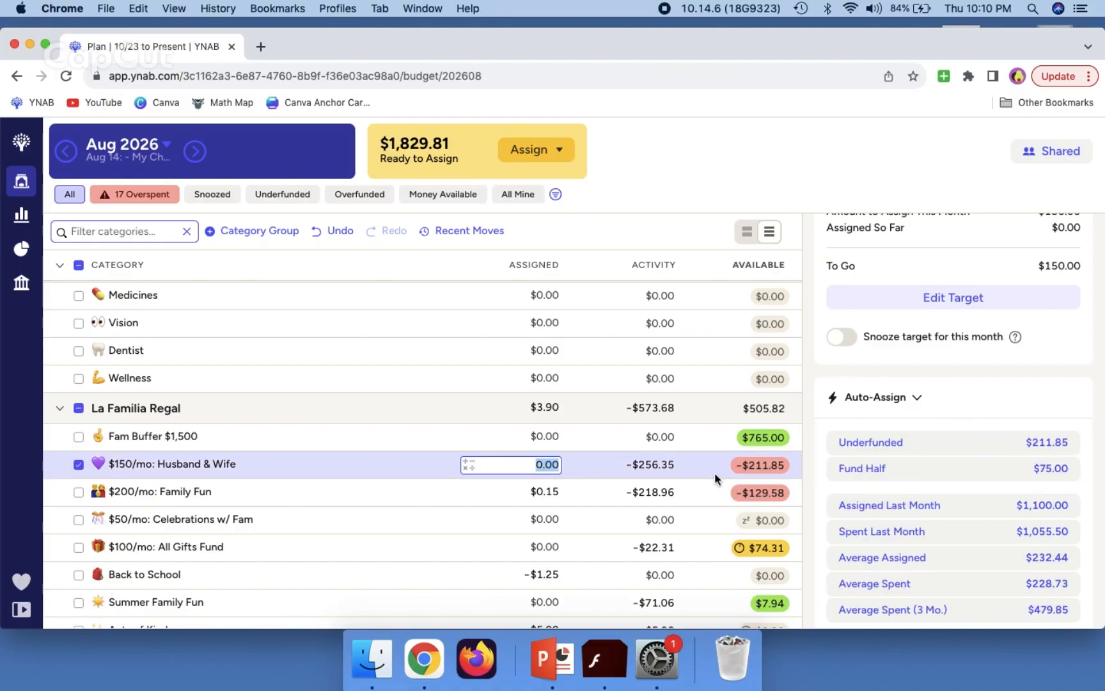
{"action": "type", "text": "150"}
{"action": "key", "text": "Return"}
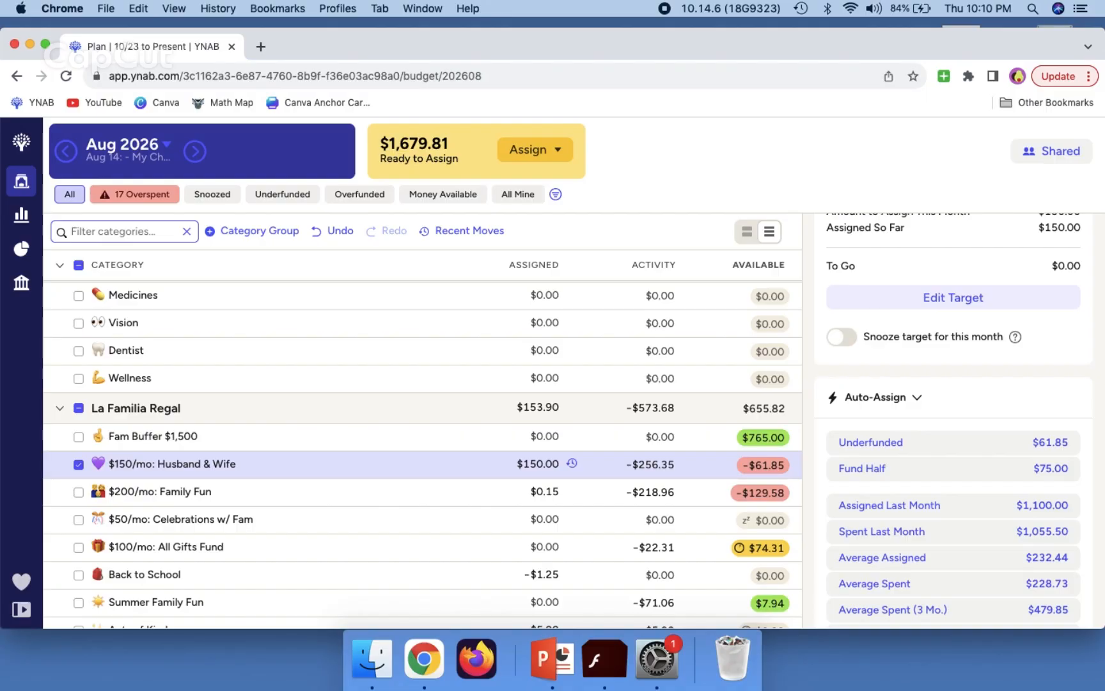
Step: Auto-assign the underfunded $199.85 to $200/mo: Family Fun and clear the category selection
{"action": "left_click", "coordinate": [355, 499]}
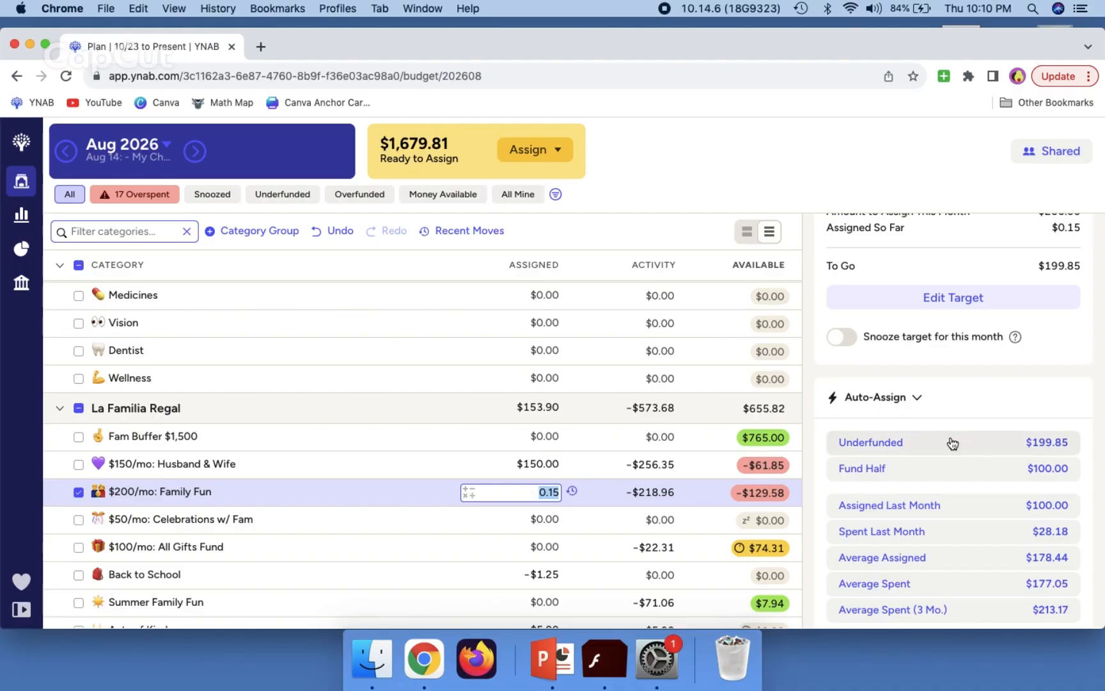
{"action": "left_click", "coordinate": [923, 442]}
{"action": "left_click", "coordinate": [923, 442]}
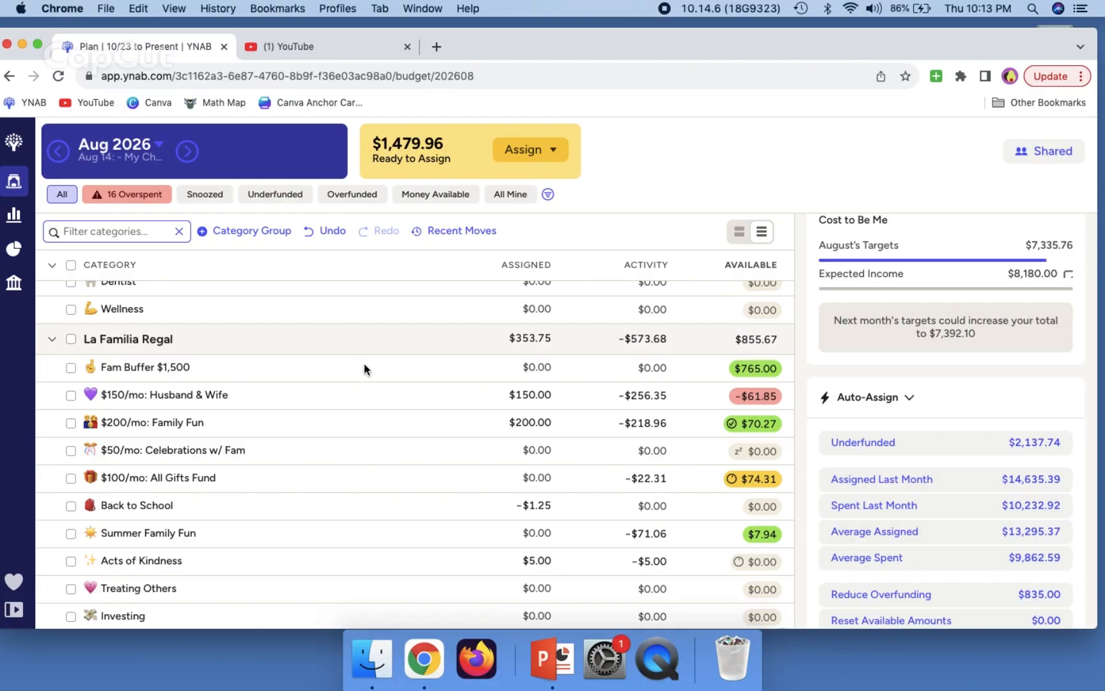
{"action": "left_click", "coordinate": [314, 426]}
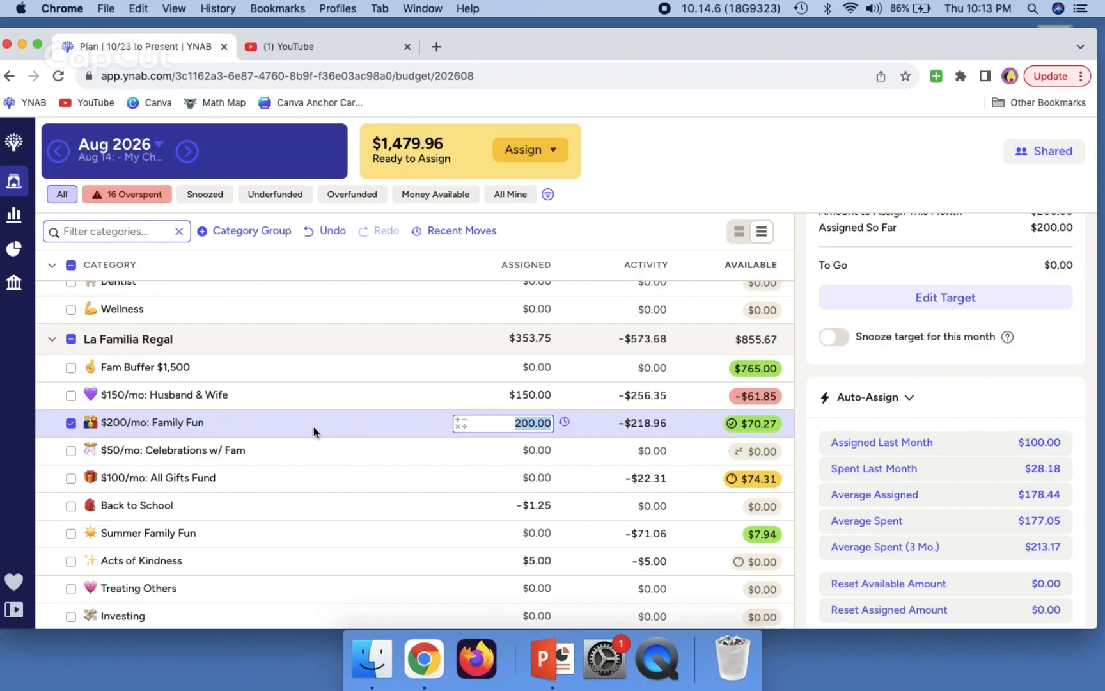
{"action": "scroll", "coordinate": [313, 427], "scroll_direction": "down", "scroll_amount": 2}
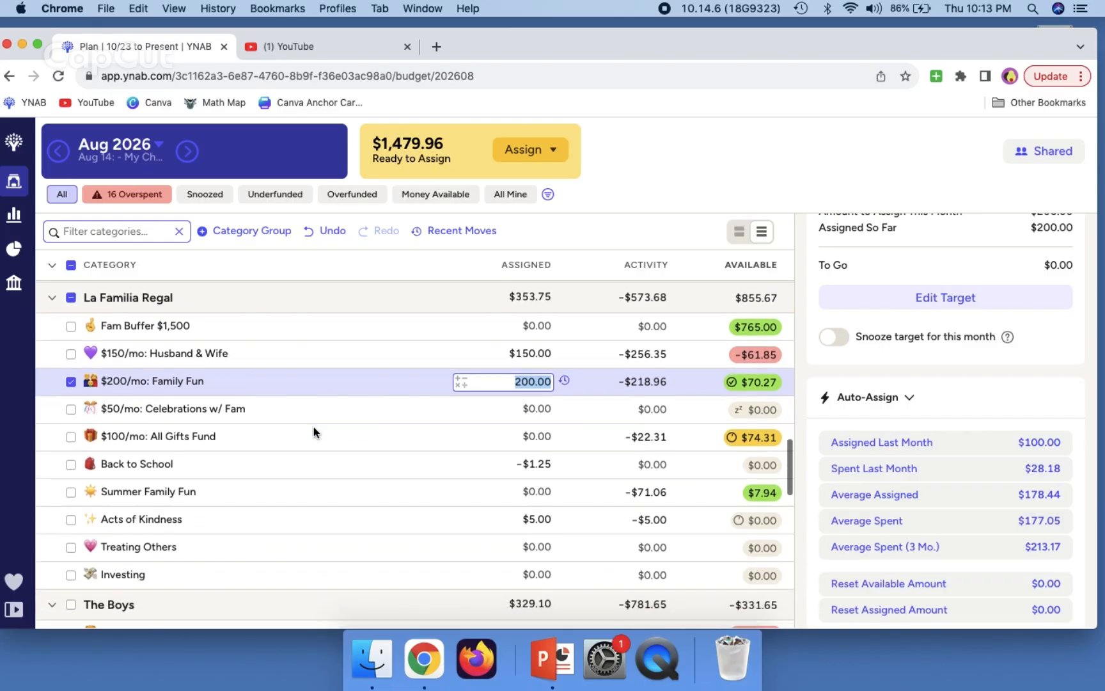
{"action": "scroll", "coordinate": [314, 427], "scroll_direction": "down", "scroll_amount": 5}
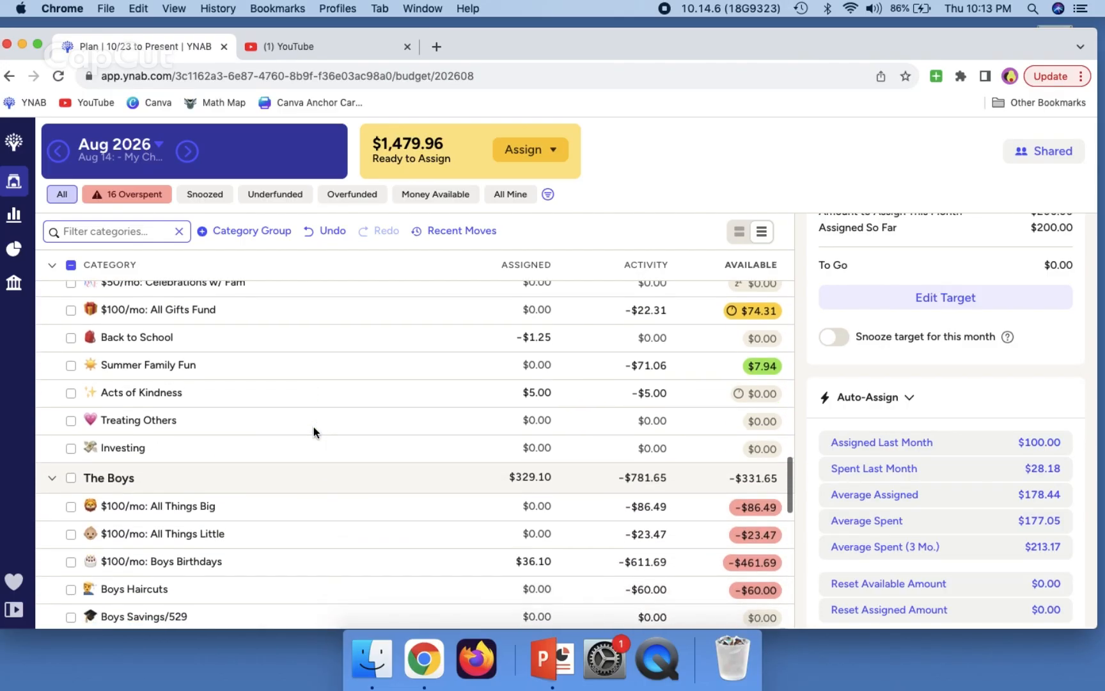
{"action": "scroll", "coordinate": [313, 427], "scroll_direction": "down", "scroll_amount": 2}
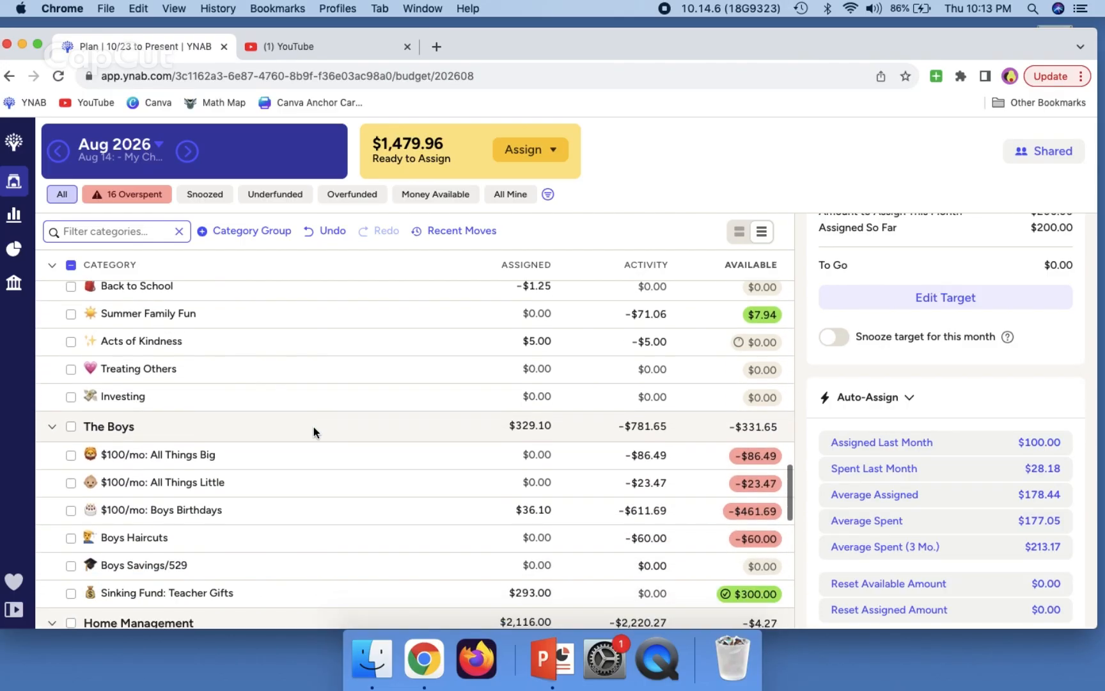
{"action": "left_click", "coordinate": [70, 265]}
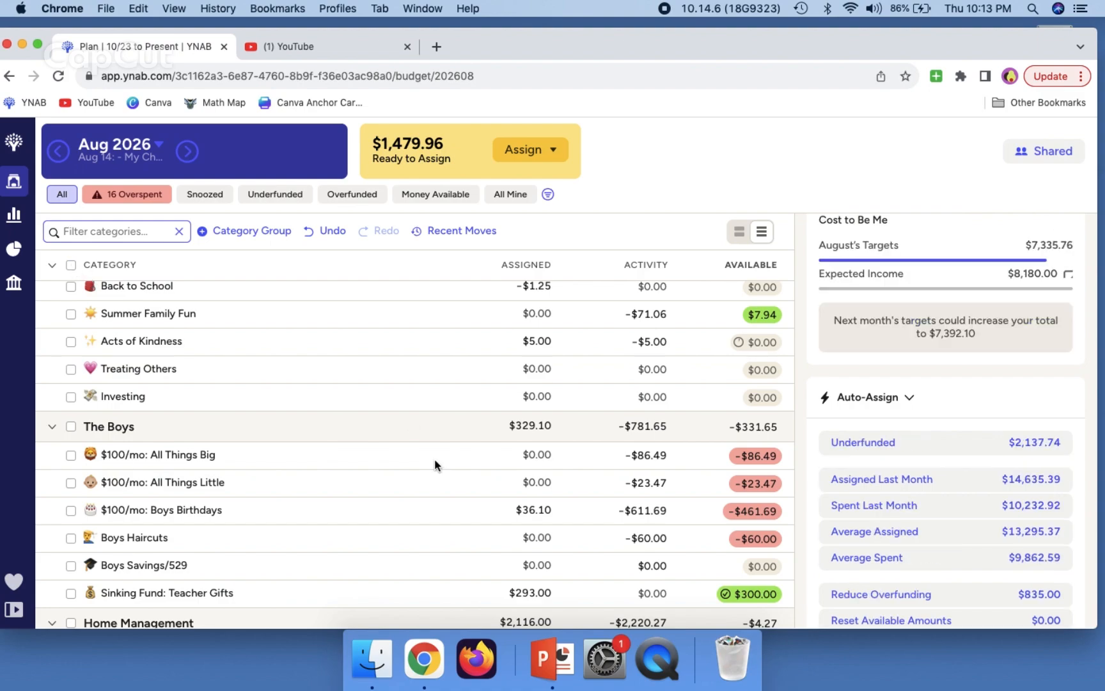
Step: Auto-assign the underfunded $100.00 each to All Things Big and All Things Little under The Boys, and clear the selection
{"action": "left_click", "coordinate": [526, 456]}
{"action": "left_click", "coordinate": [938, 443]}
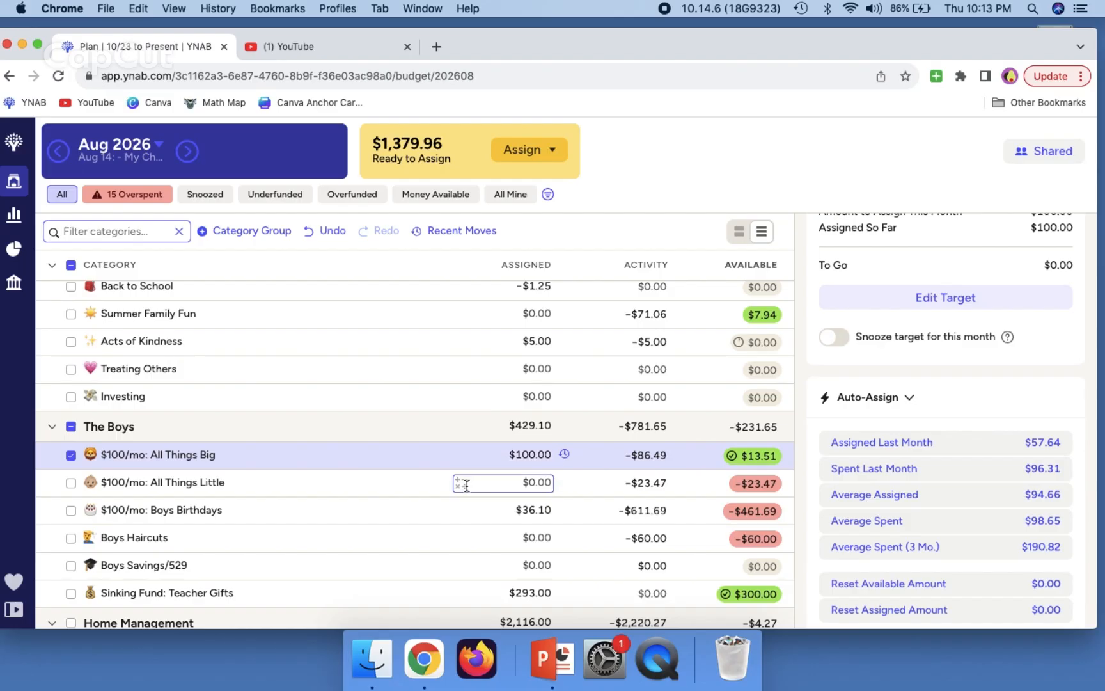
{"action": "left_click", "coordinate": [394, 472]}
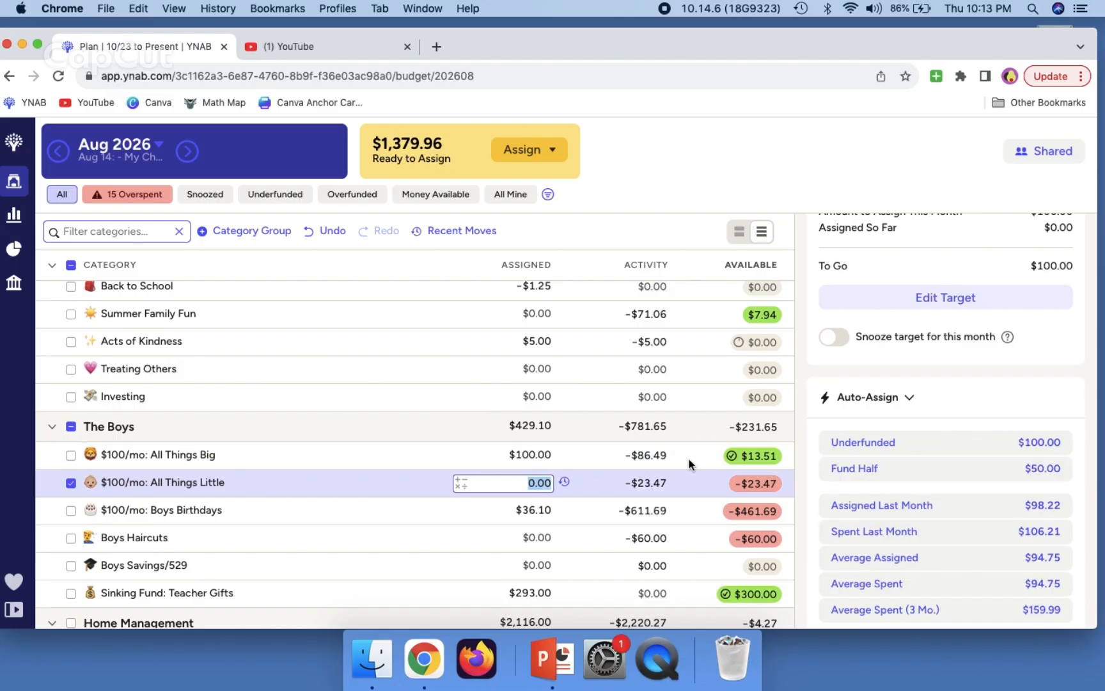
{"action": "left_click", "coordinate": [895, 441]}
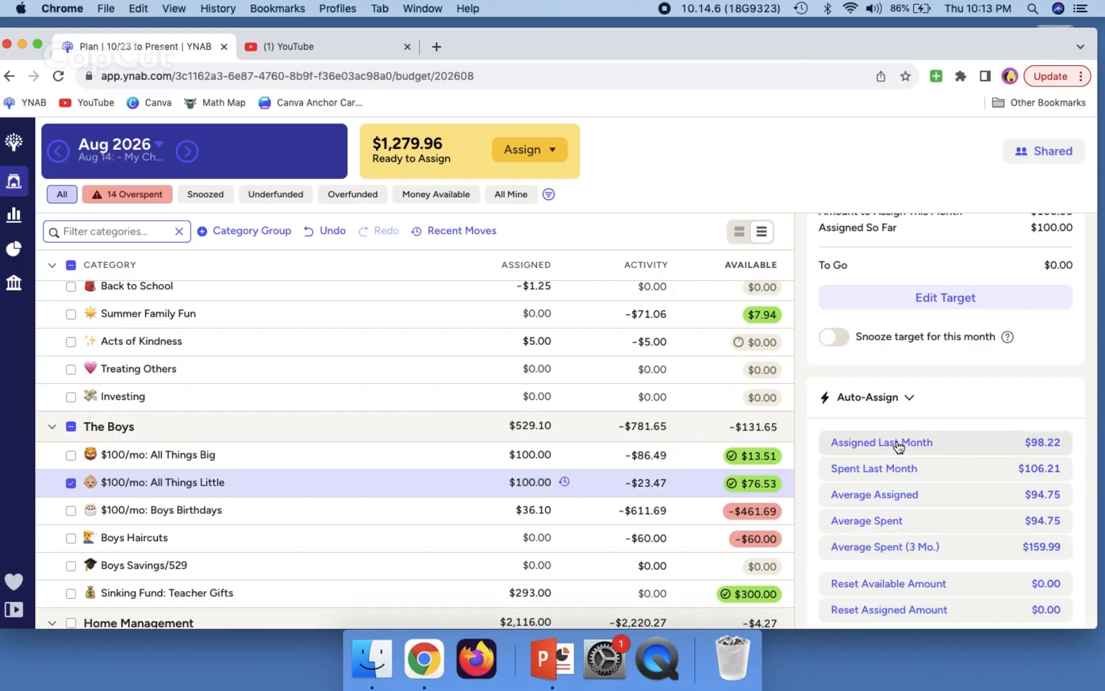
{"action": "left_click", "coordinate": [208, 457]}
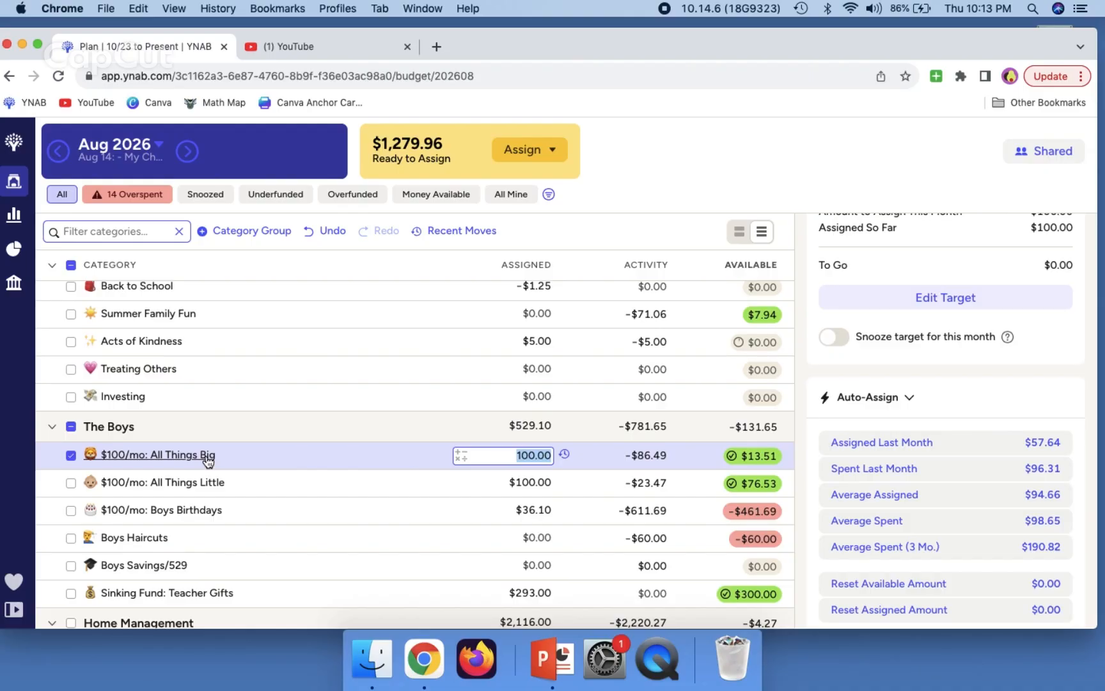
{"action": "left_click", "coordinate": [72, 266]}
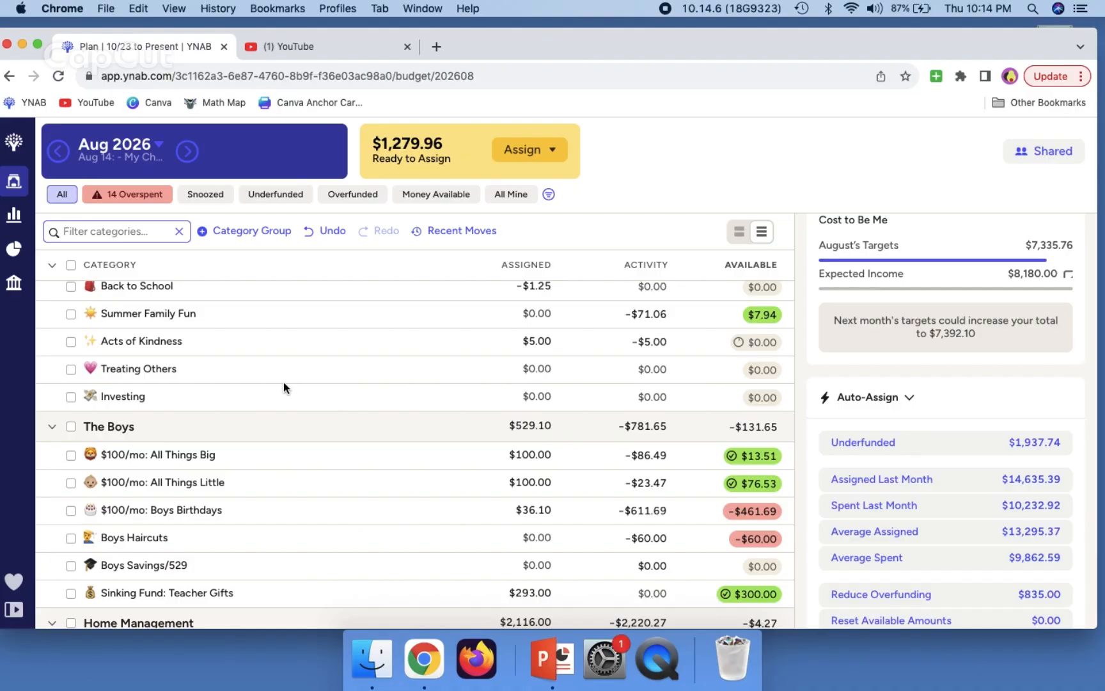
Step: Review the August money moves of Sinking Fund: Car Insurance under Long Term Savings: Ally Bank
{"action": "scroll", "coordinate": [283, 381], "scroll_direction": "up", "scroll_amount": 5}
{"action": "scroll", "coordinate": [283, 382], "scroll_direction": "up", "scroll_amount": 5}
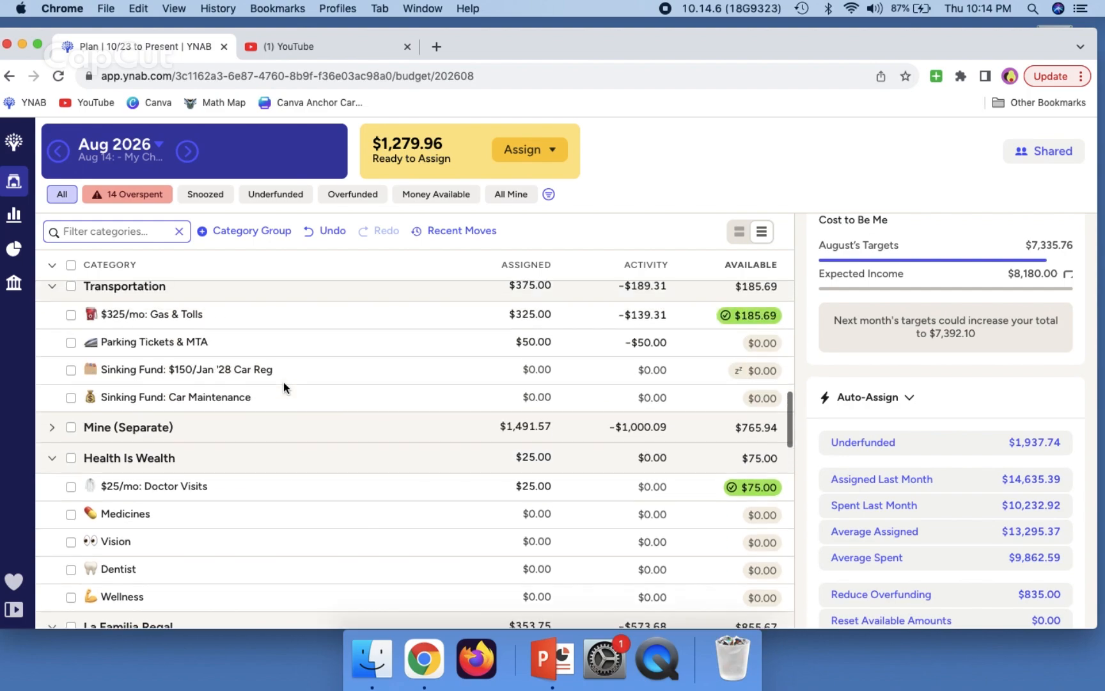
{"action": "scroll", "coordinate": [308, 451], "scroll_direction": "up", "scroll_amount": 10}
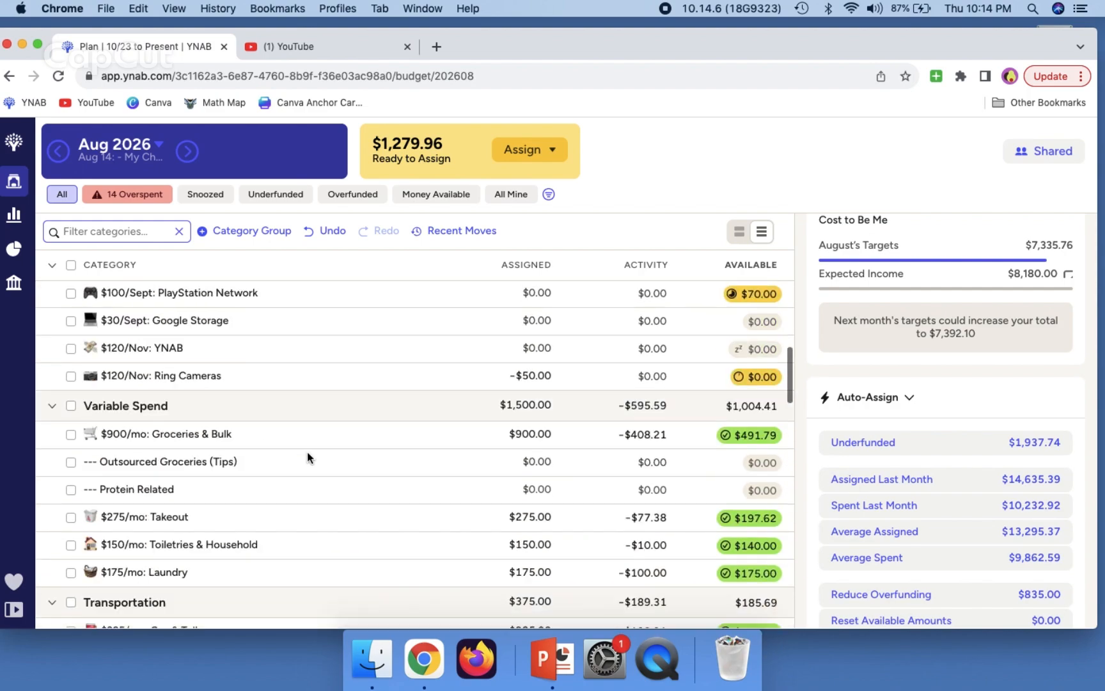
{"action": "scroll", "coordinate": [309, 453], "scroll_direction": "down", "scroll_amount": 2}
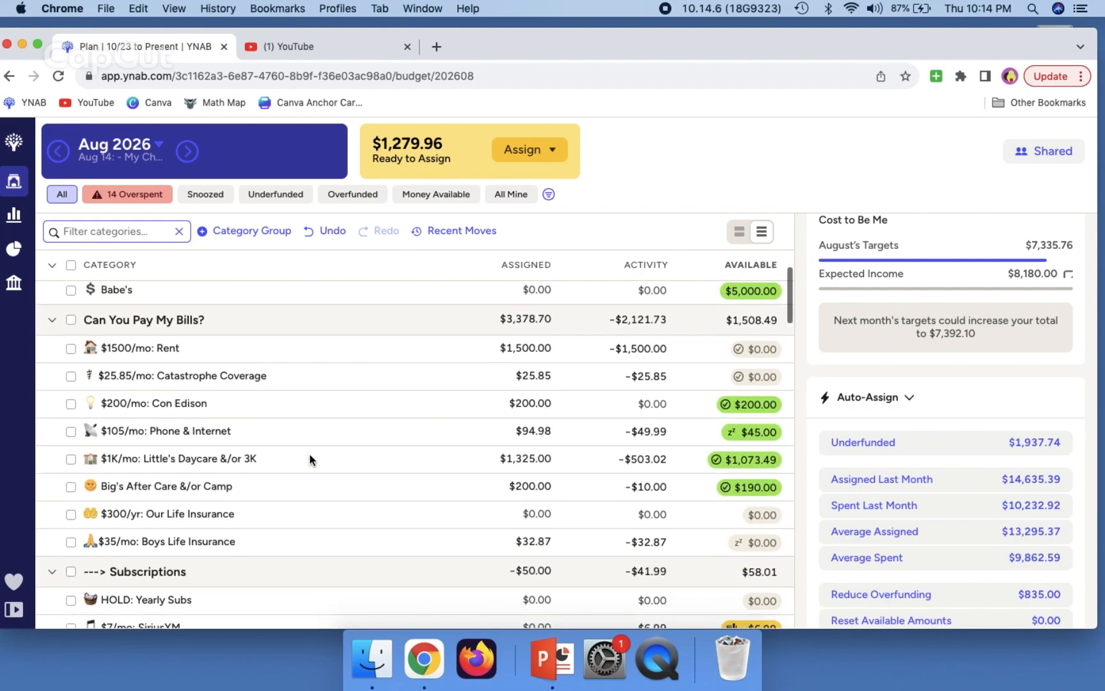
{"action": "scroll", "coordinate": [305, 519], "scroll_direction": "up", "scroll_amount": 6}
{"action": "scroll", "coordinate": [304, 524], "scroll_direction": "up", "scroll_amount": 3}
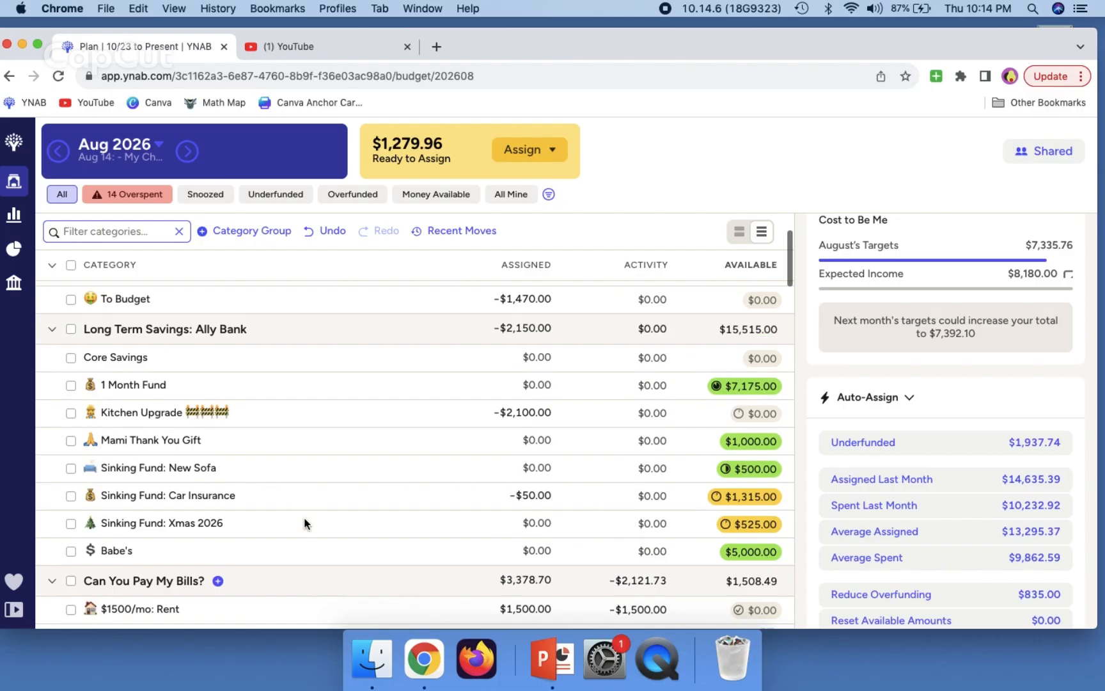
{"action": "left_click", "coordinate": [320, 526]}
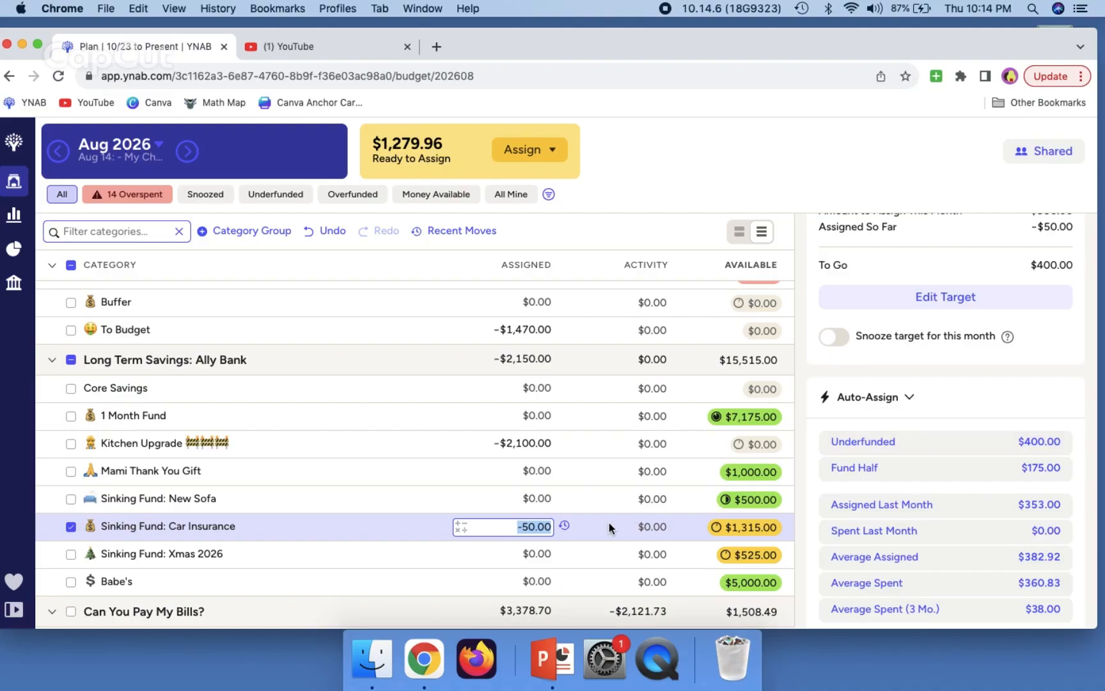
{"action": "left_click", "coordinate": [558, 530]}
{"action": "left_click", "coordinate": [562, 528]}
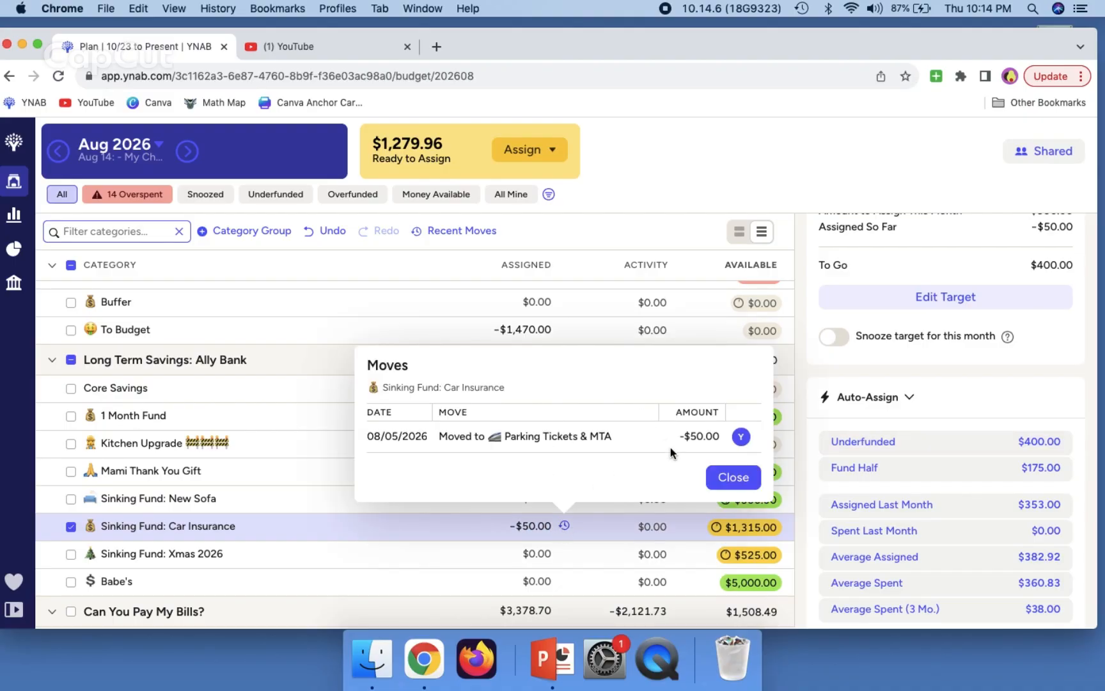
{"action": "left_click", "coordinate": [745, 476]}
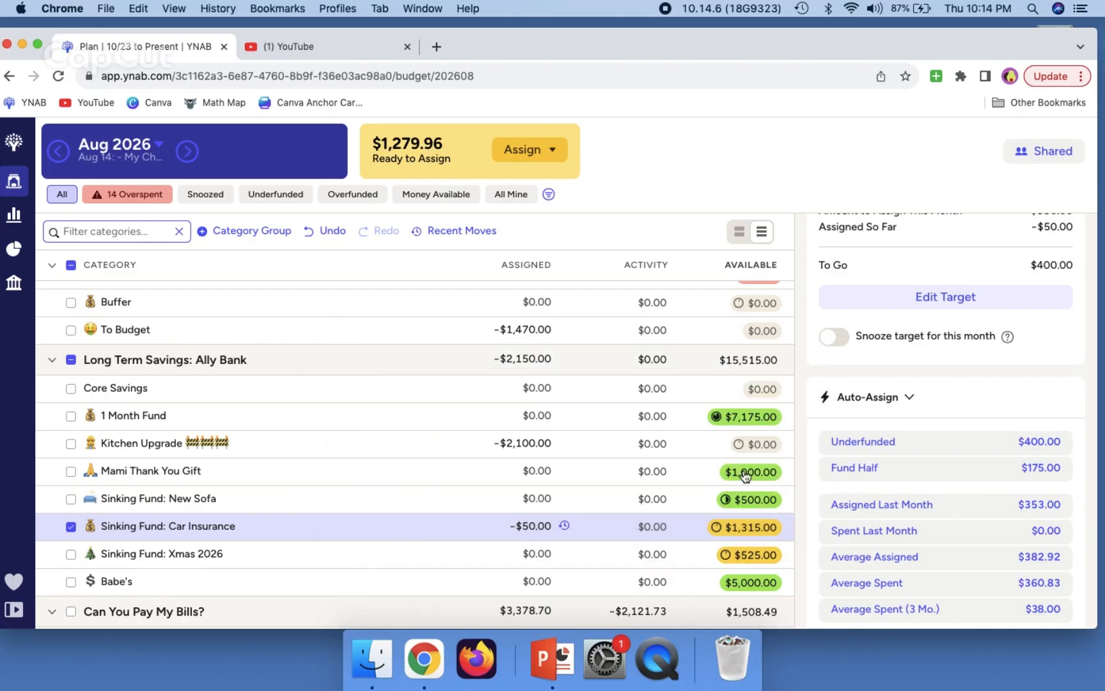
Step: Add $350 to the existing assigned amount of Sinking Fund: Car Insurance
{"action": "left_click", "coordinate": [457, 526]}
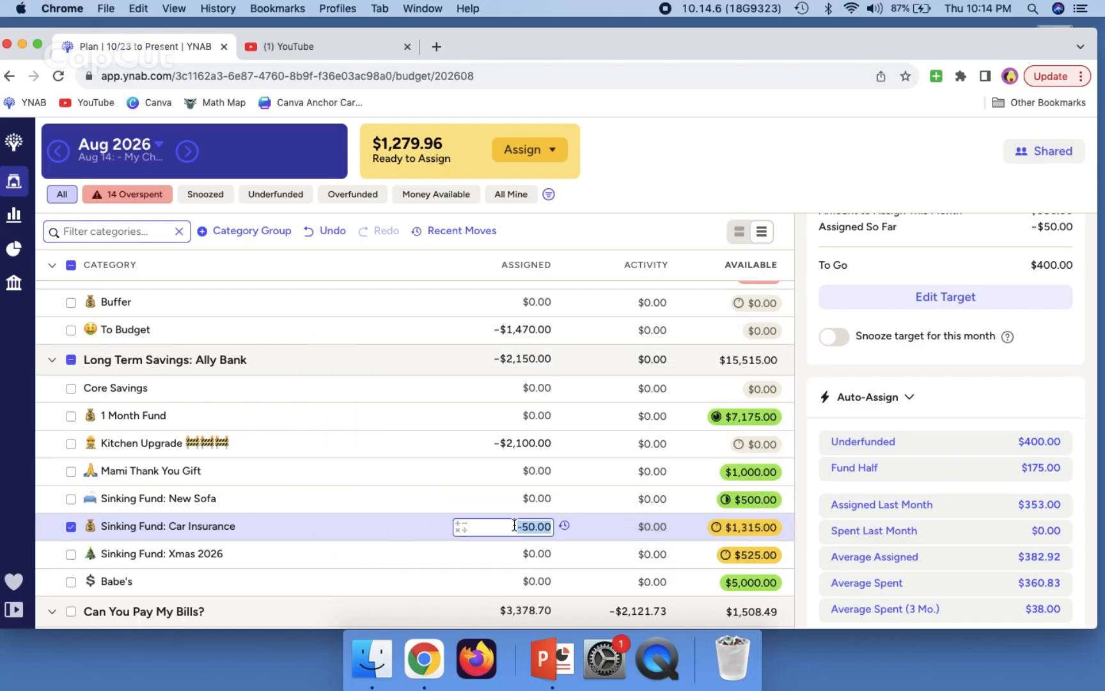
{"action": "left_click", "coordinate": [549, 526]}
{"action": "type", "text": "+350"}
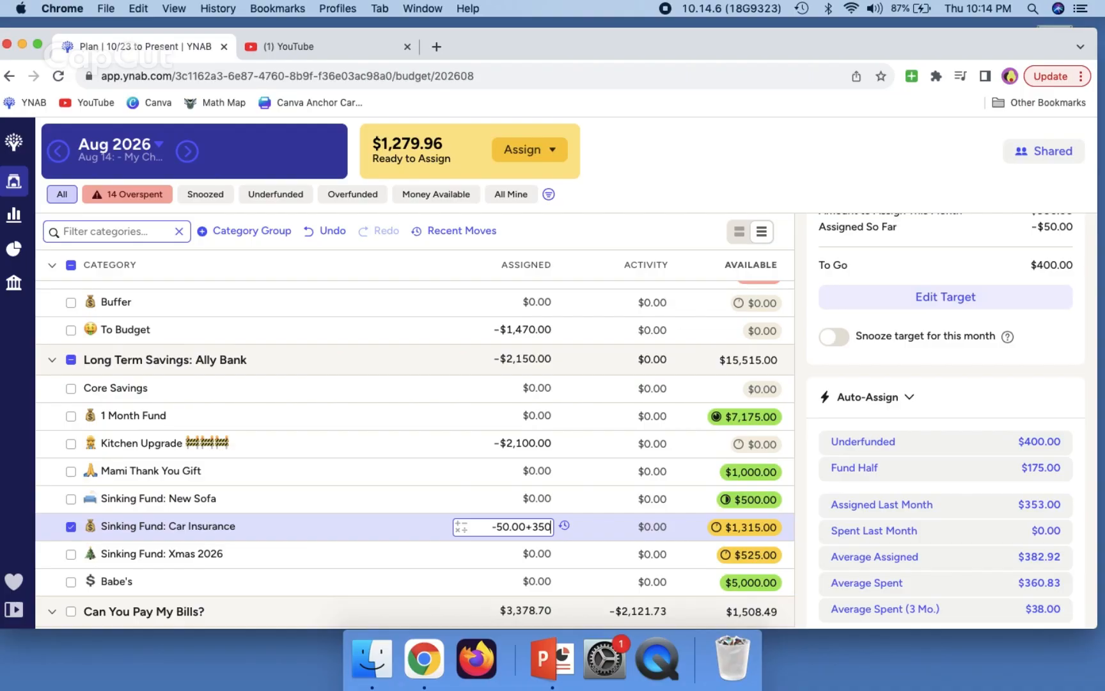
{"action": "key", "text": "Return"}
Step: Snooze this month's target for Sinking Fund: Car Insurance and clear the category selection
{"action": "scroll", "coordinate": [1060, 478], "scroll_direction": "down", "scroll_amount": 5}
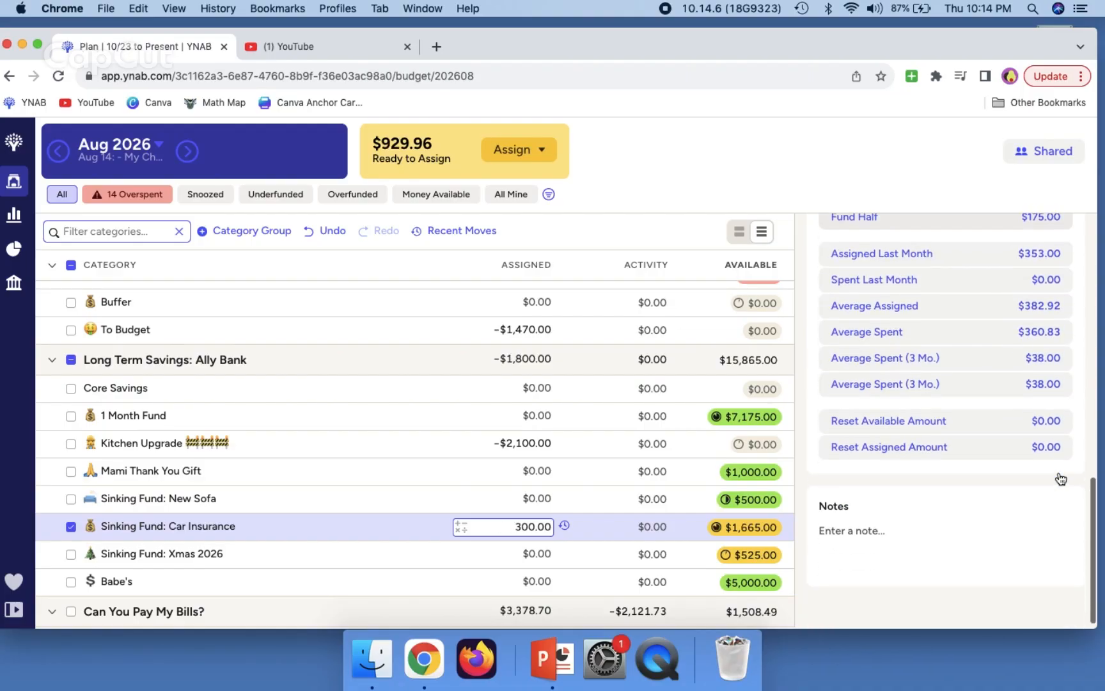
{"action": "scroll", "coordinate": [1062, 474], "scroll_direction": "up", "scroll_amount": 7}
{"action": "left_click", "coordinate": [842, 451]}
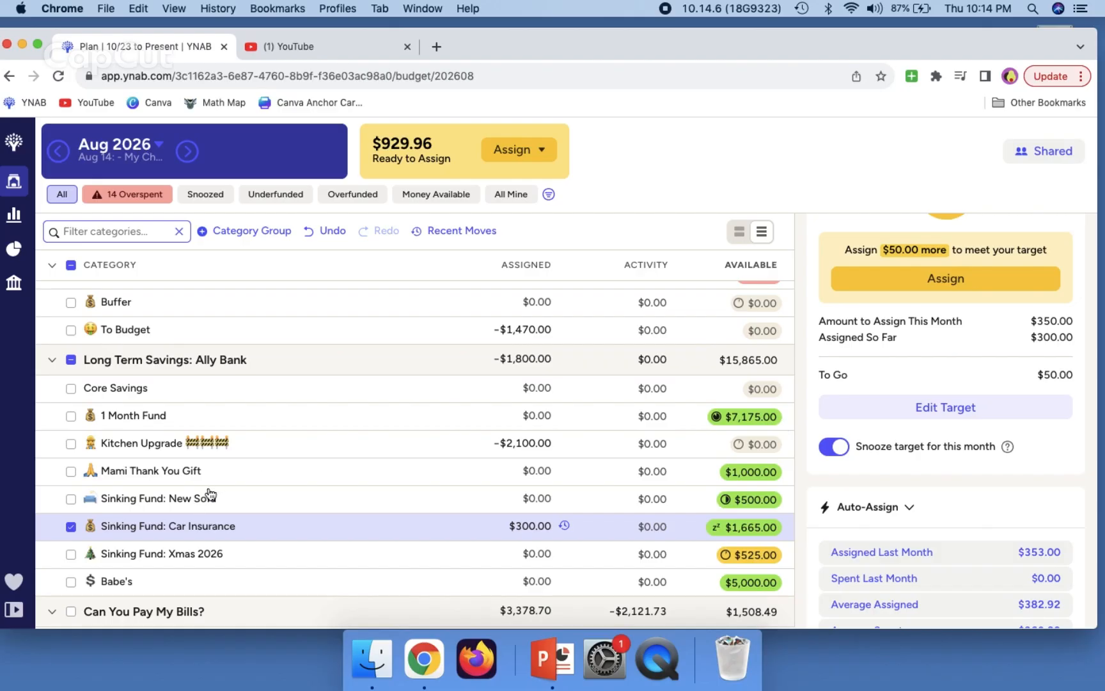
{"action": "left_click", "coordinate": [71, 265]}
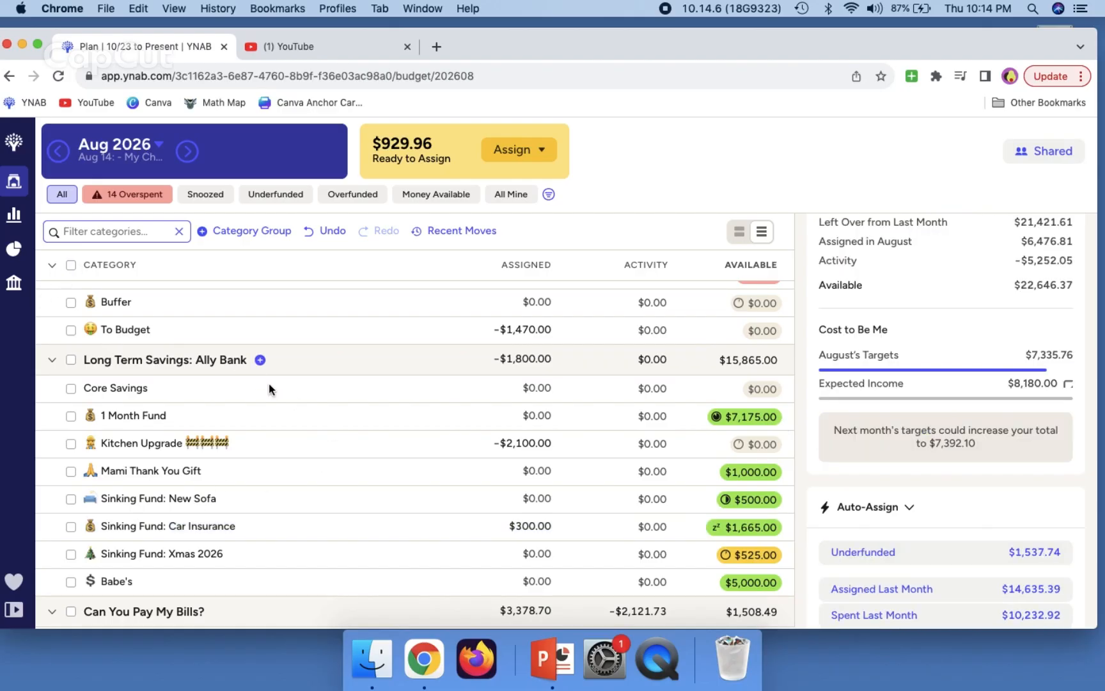
Step: Auto-assign the underfunded $6.99 to SiriusXM, $35.00 to Disney/Hulu/ESPN+, $11.00 to BlueLink and $14.00 to Paramount Plus under Subscriptions, and clear the selection
{"action": "scroll", "coordinate": [273, 382], "scroll_direction": "up", "scroll_amount": 3}
{"action": "scroll", "coordinate": [273, 382], "scroll_direction": "down", "scroll_amount": 10}
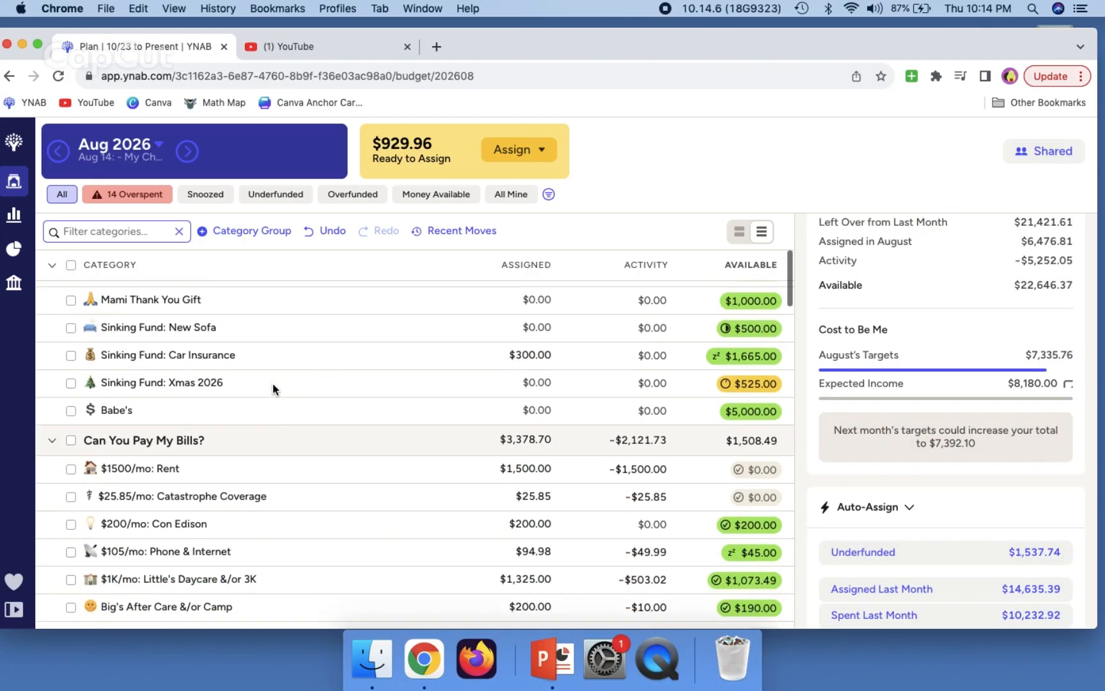
{"action": "scroll", "coordinate": [273, 382], "scroll_direction": "down", "scroll_amount": 3}
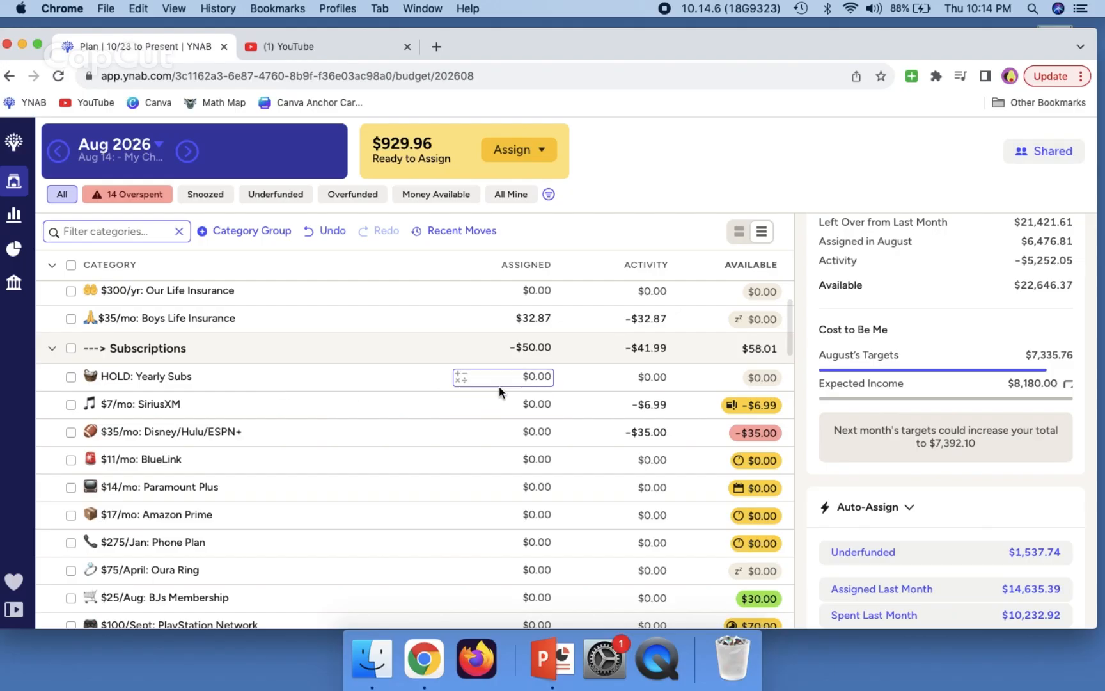
{"action": "left_click", "coordinate": [521, 380]}
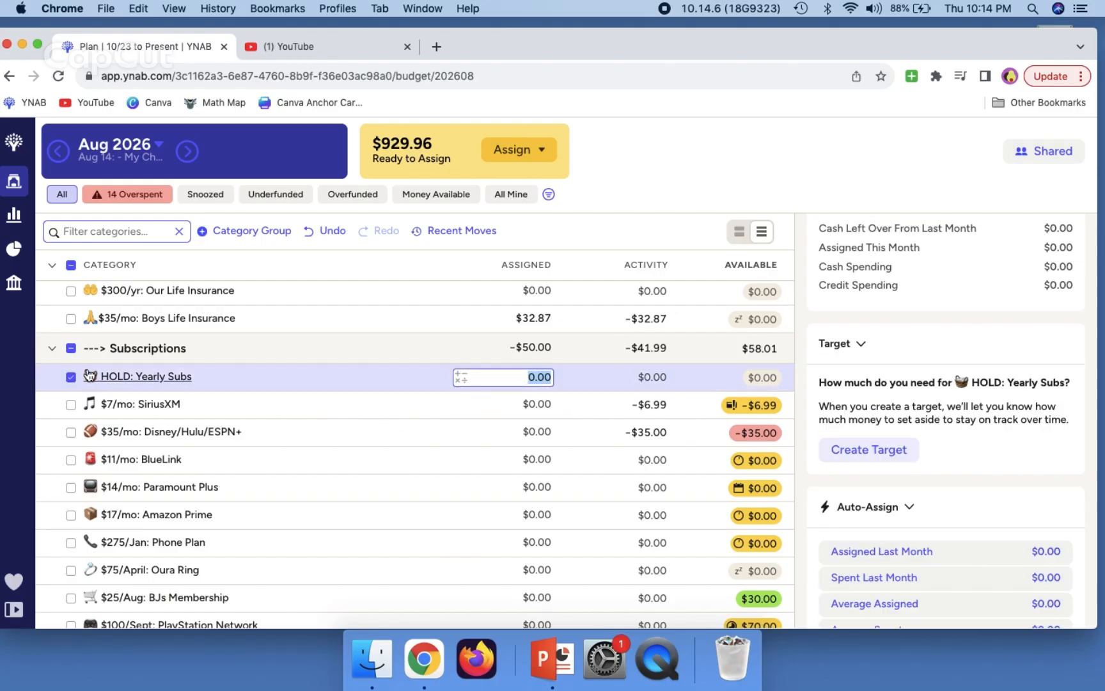
{"action": "left_click", "coordinate": [71, 377]}
{"action": "left_click", "coordinate": [71, 404]}
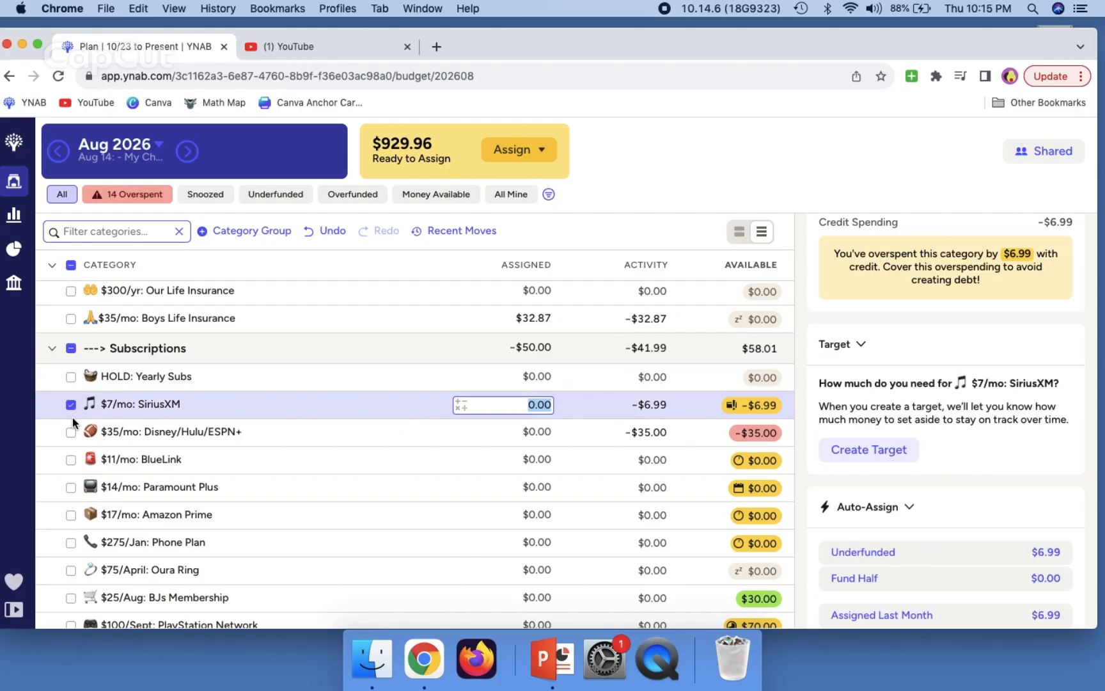
{"action": "left_click", "coordinate": [69, 433]}
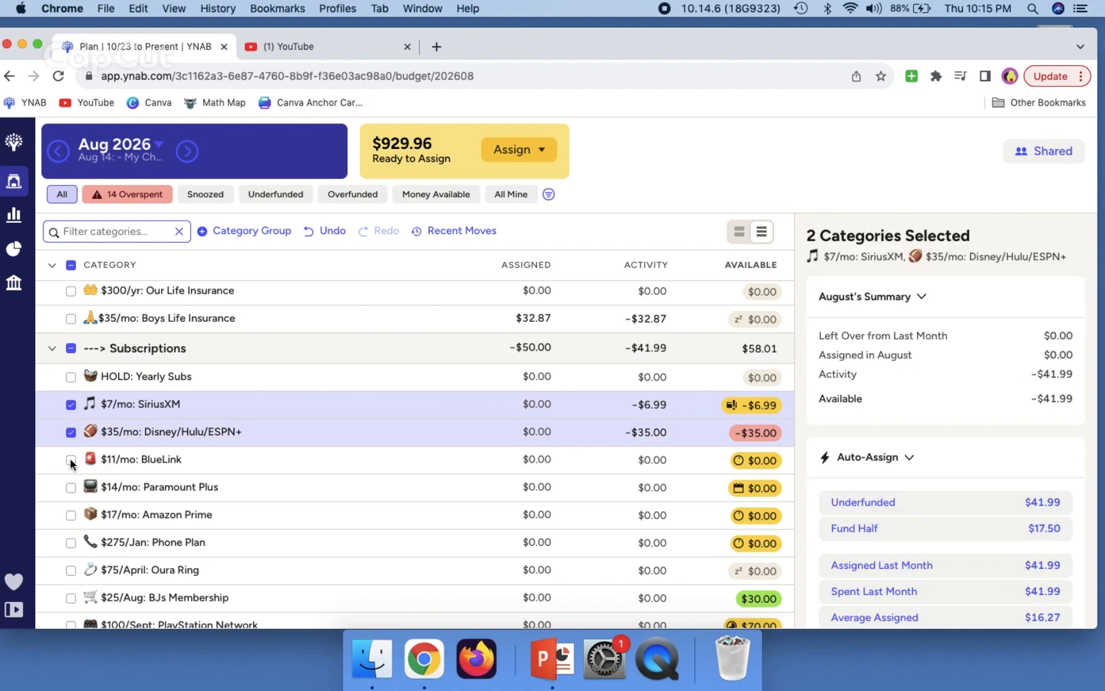
{"action": "left_click", "coordinate": [71, 460]}
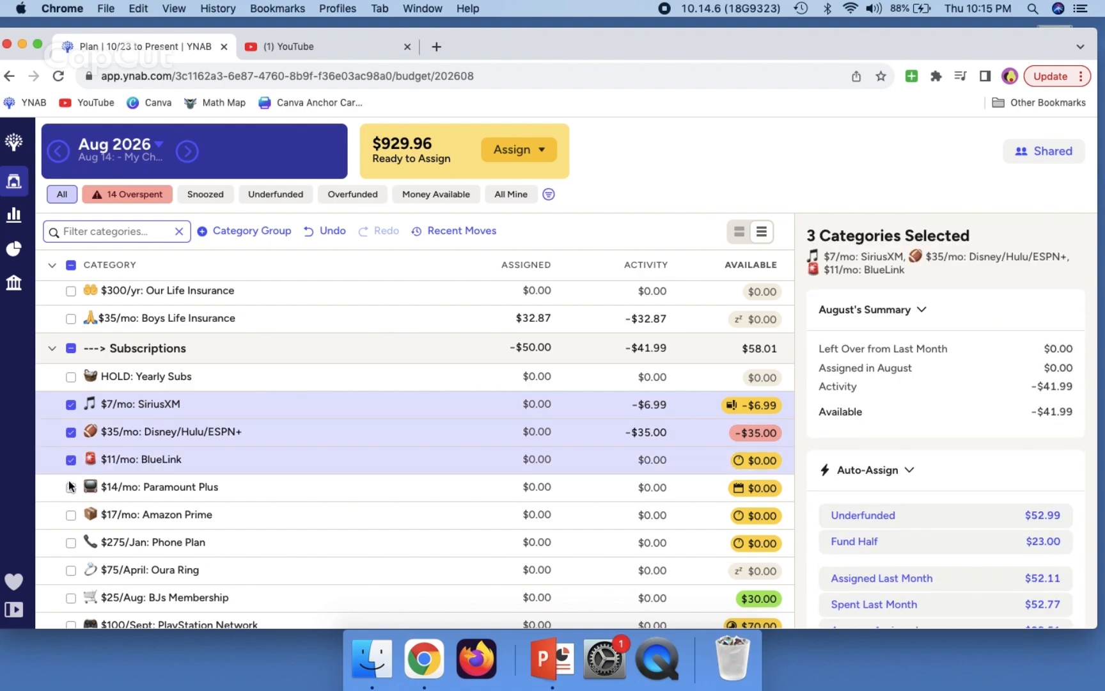
{"action": "left_click", "coordinate": [70, 488]}
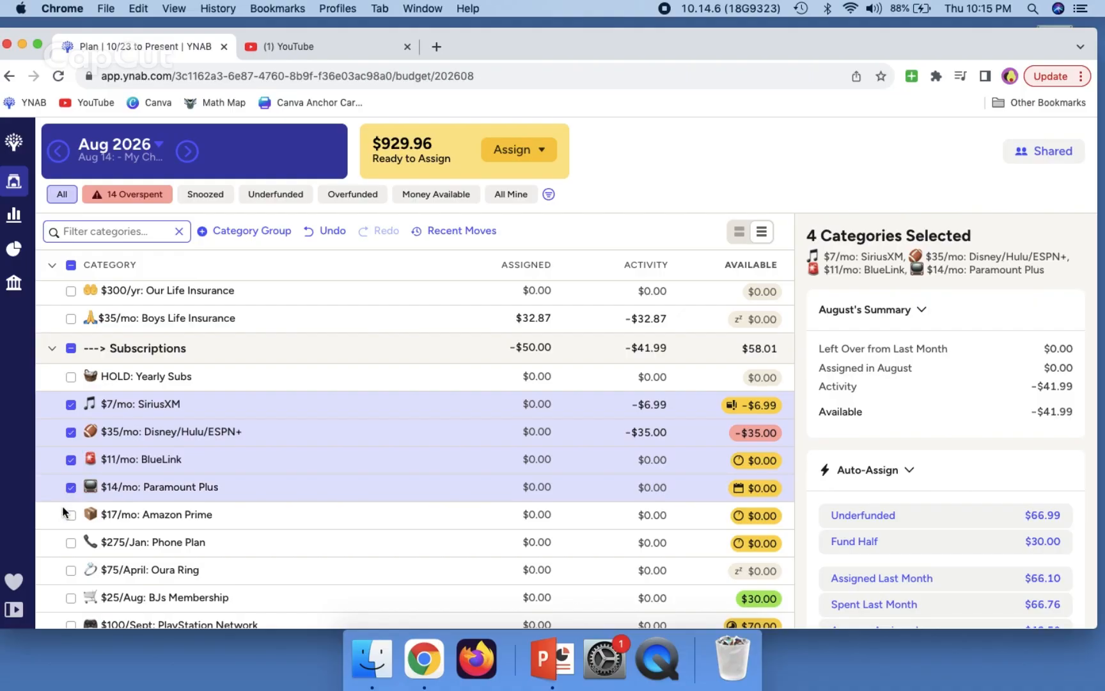
{"action": "left_click", "coordinate": [986, 506]}
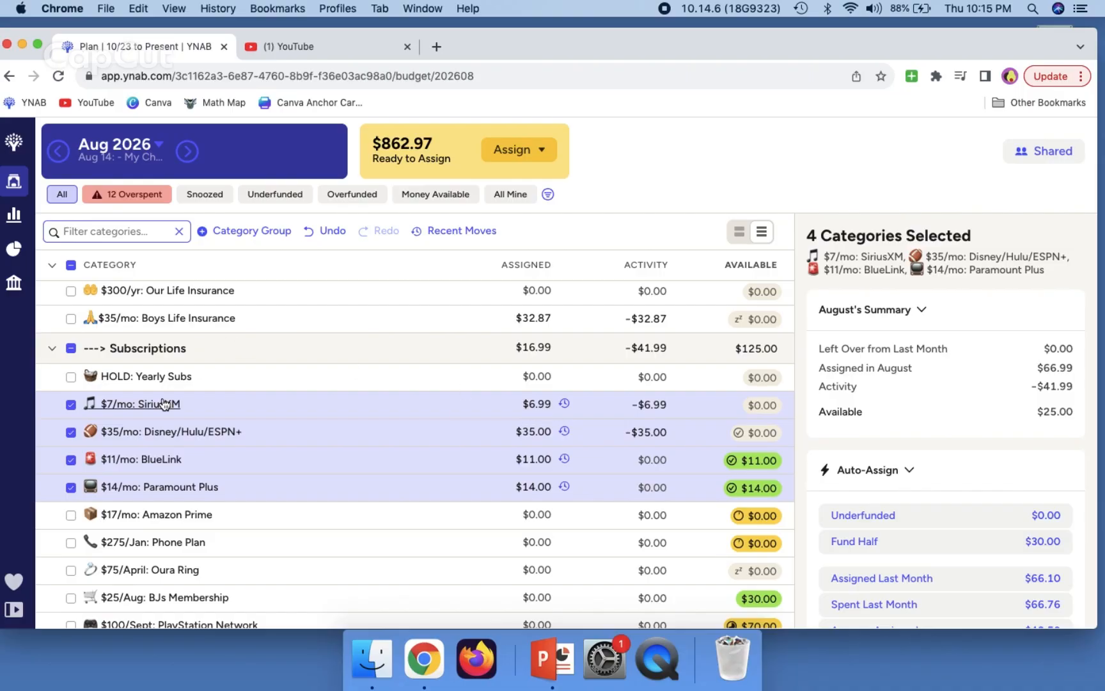
{"action": "left_click", "coordinate": [70, 348]}
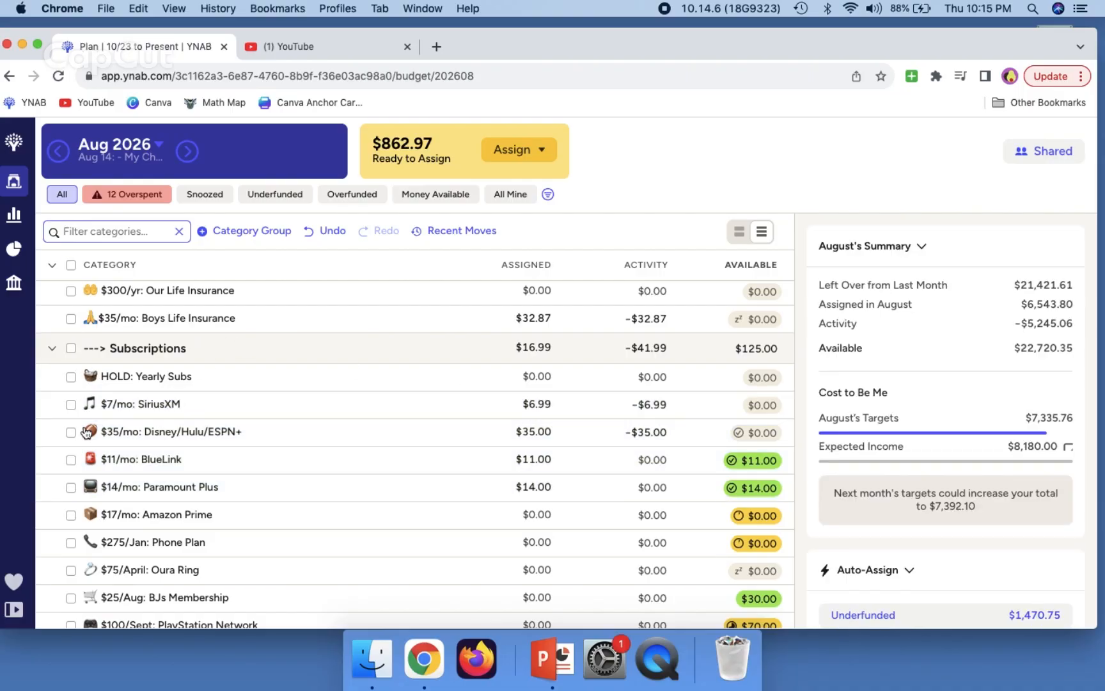
Step: Auto-assign the underfunded $17.00 to Amazon Prime under Subscriptions and clear the category selection
{"action": "left_click", "coordinate": [70, 521]}
{"action": "scroll", "coordinate": [958, 435], "scroll_direction": "down", "scroll_amount": 3}
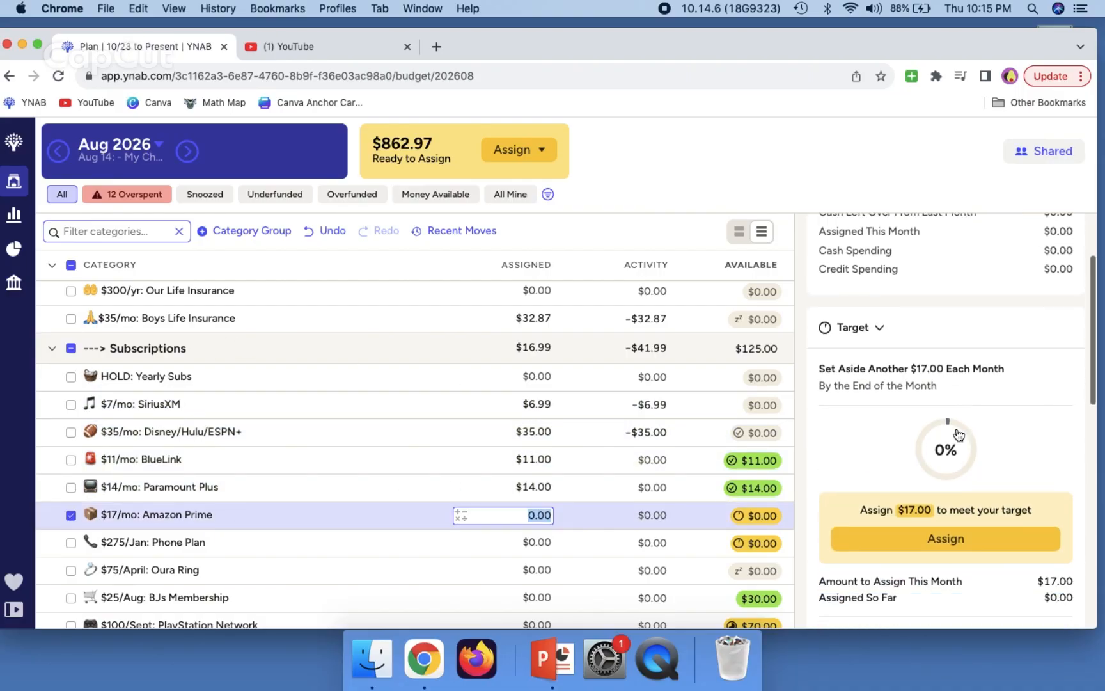
{"action": "scroll", "coordinate": [958, 435], "scroll_direction": "down", "scroll_amount": 5}
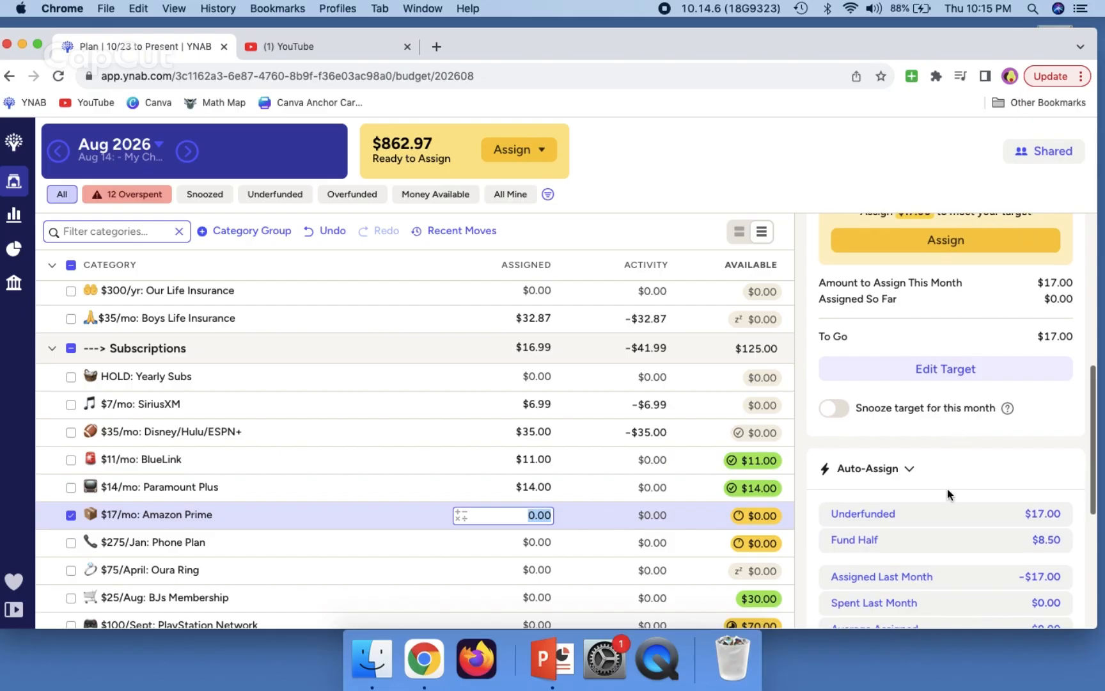
{"action": "left_click", "coordinate": [933, 513]}
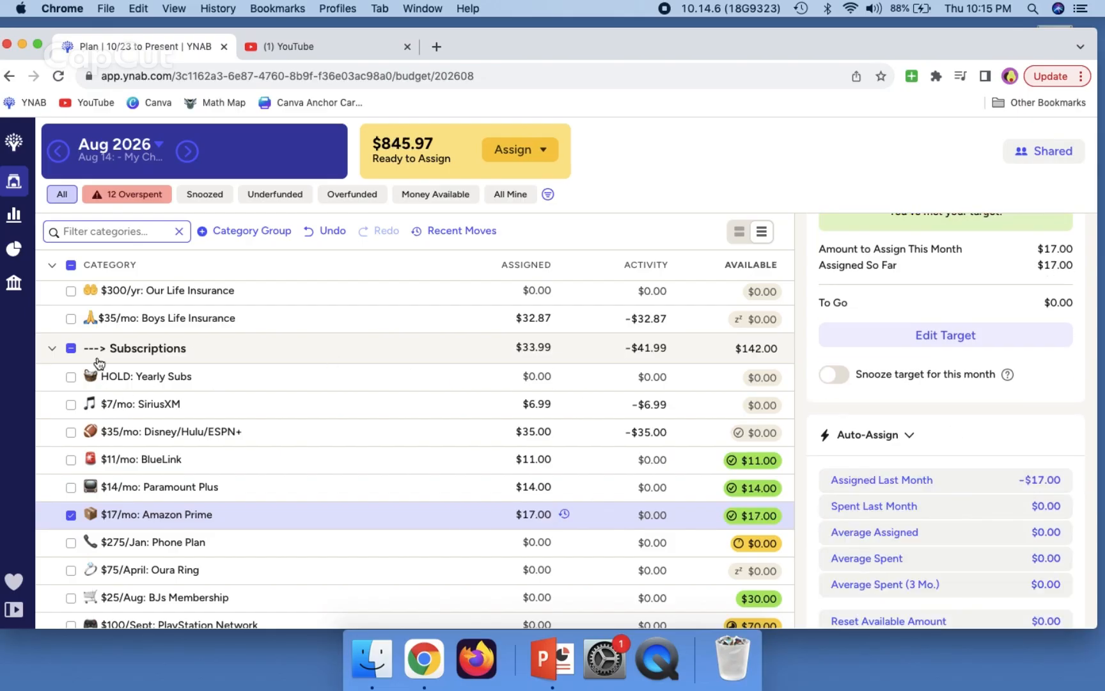
{"action": "left_click", "coordinate": [96, 683]}
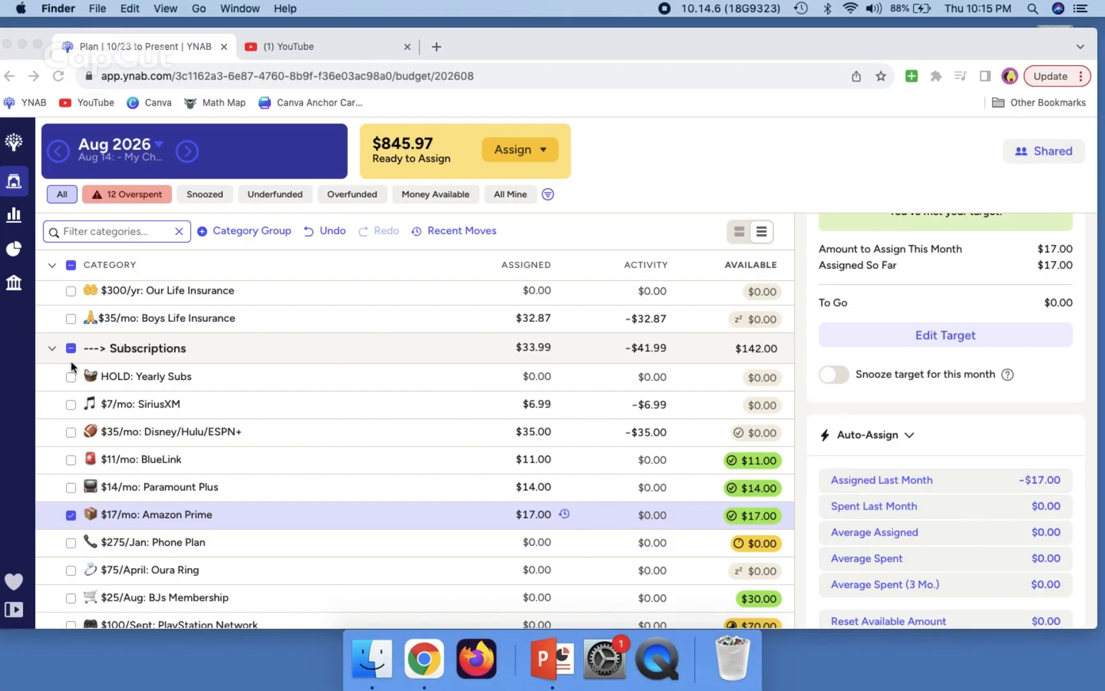
{"action": "left_click", "coordinate": [72, 348]}
{"action": "left_click", "coordinate": [72, 349]}
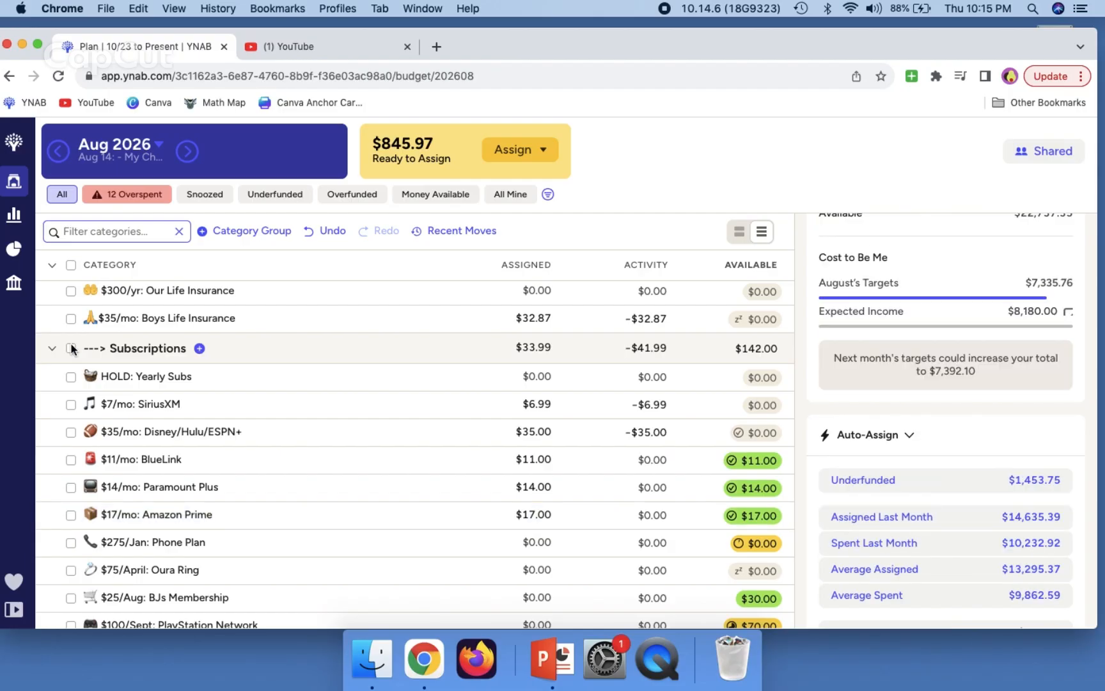
Step: Check the target and underfunded amount of the January Phone Plan under Subscriptions, leaving it unselected
{"action": "scroll", "coordinate": [67, 455], "scroll_direction": "down", "scroll_amount": 3}
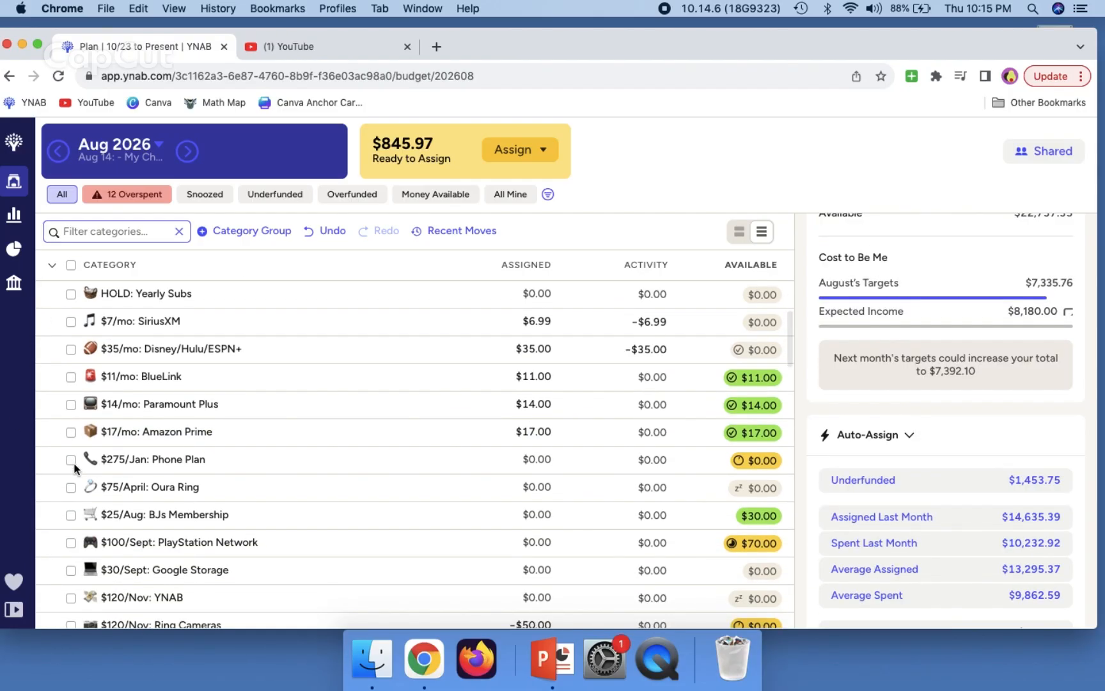
{"action": "left_click", "coordinate": [71, 460]}
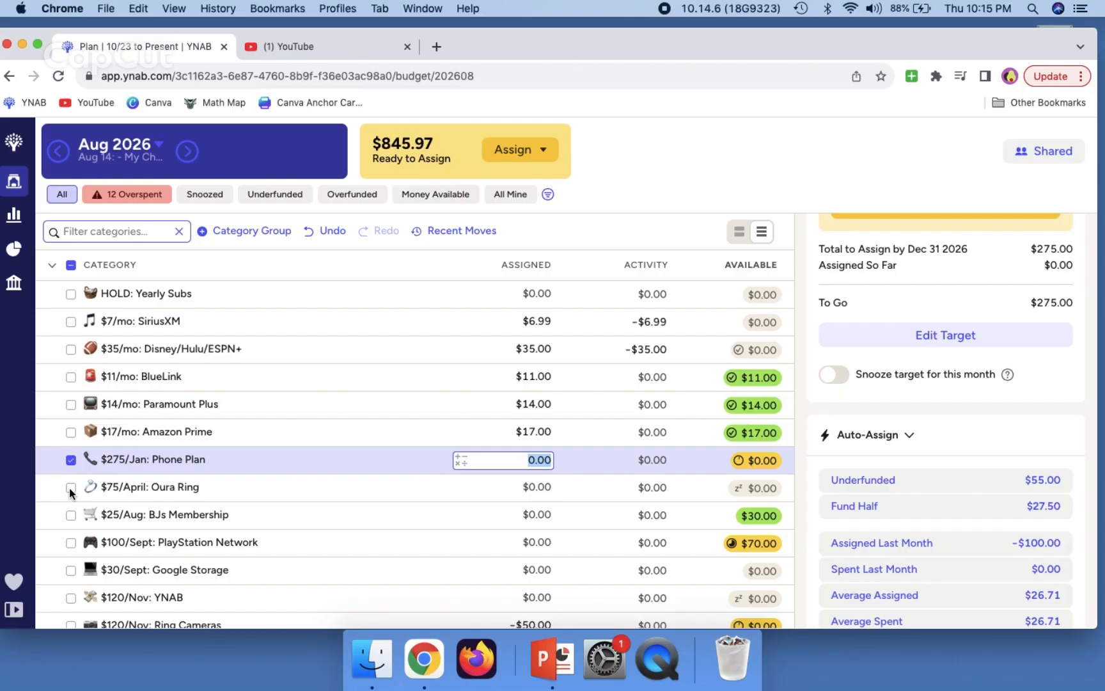
{"action": "left_click", "coordinate": [71, 460]}
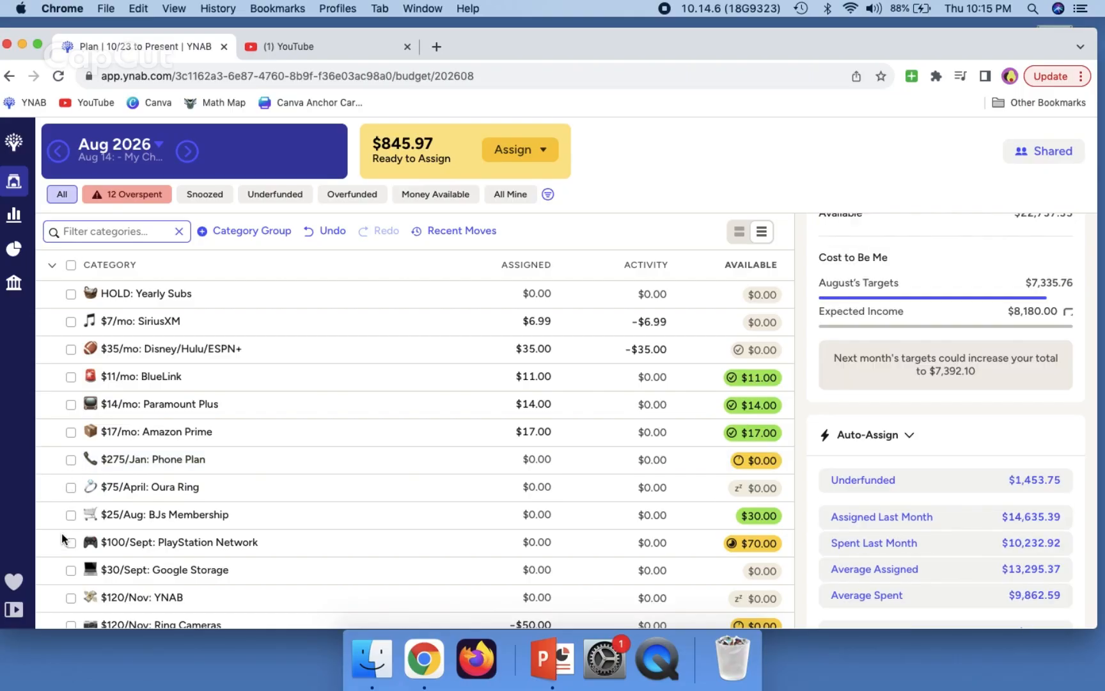
Step: Assign $30 to the September Google Storage category under Subscriptions and deselect it
{"action": "left_click", "coordinate": [66, 542]}
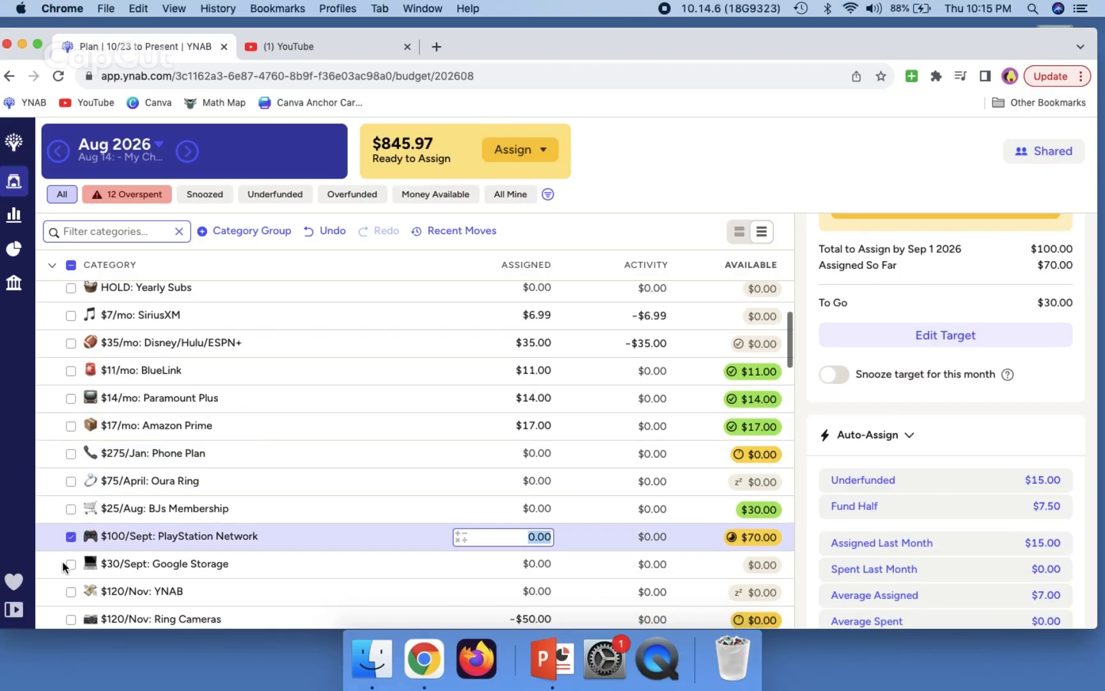
{"action": "scroll", "coordinate": [62, 561], "scroll_direction": "down", "scroll_amount": 1}
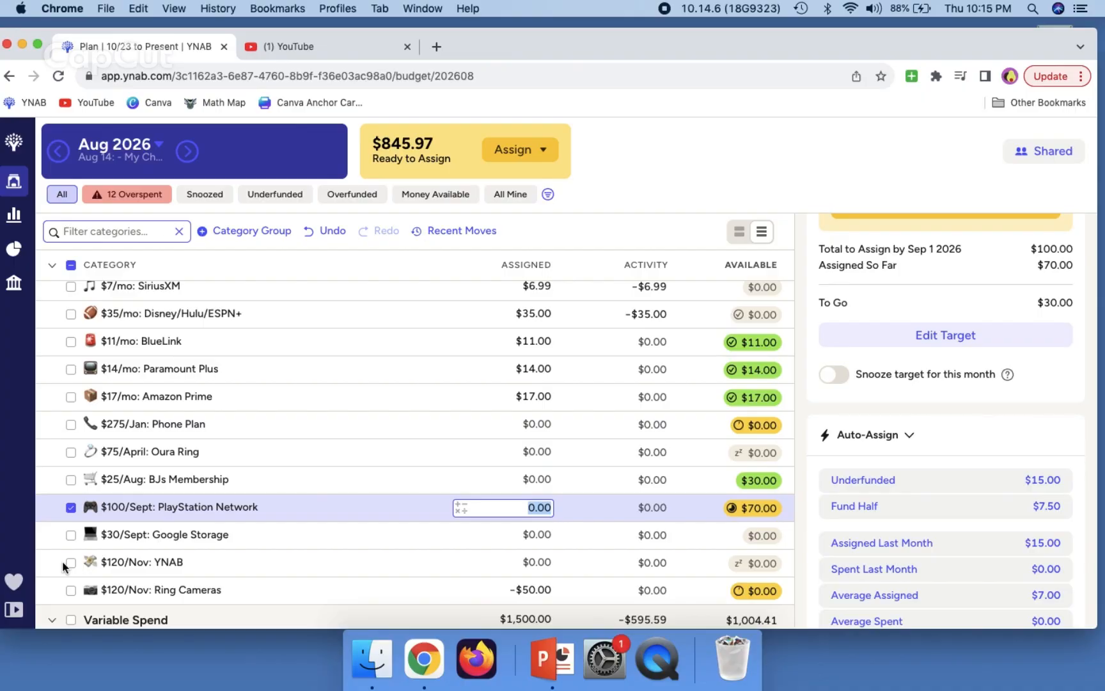
{"action": "left_click", "coordinate": [67, 534]}
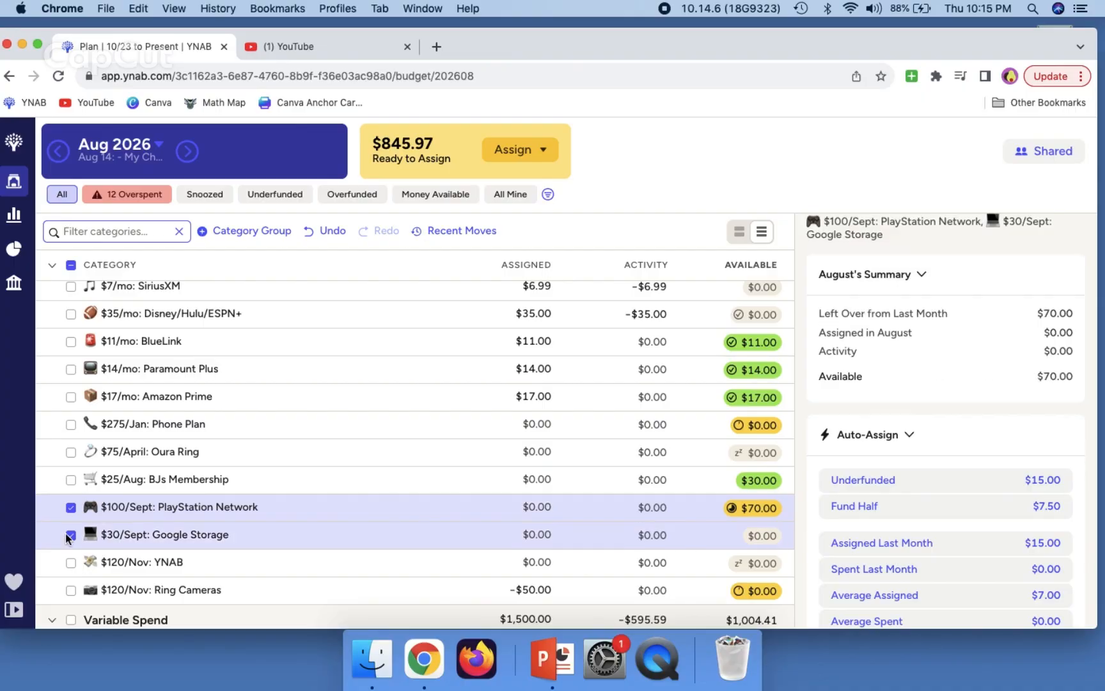
{"action": "left_click", "coordinate": [67, 534]}
{"action": "left_click", "coordinate": [539, 535]}
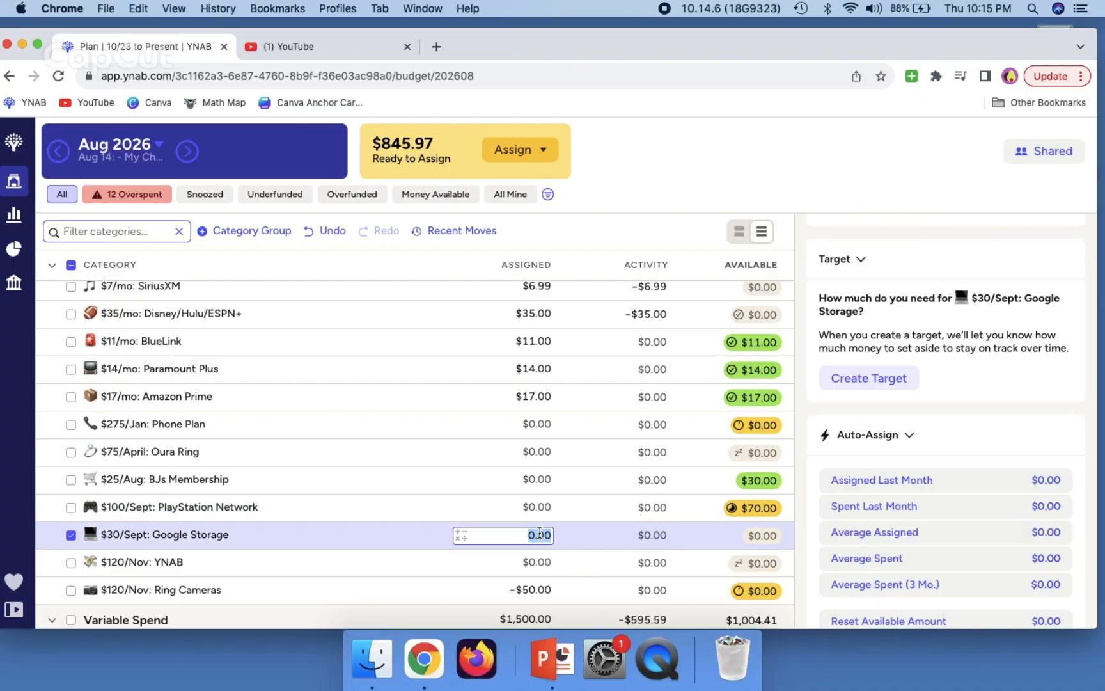
{"action": "type", "text": "30"}
{"action": "key", "text": "Return"}
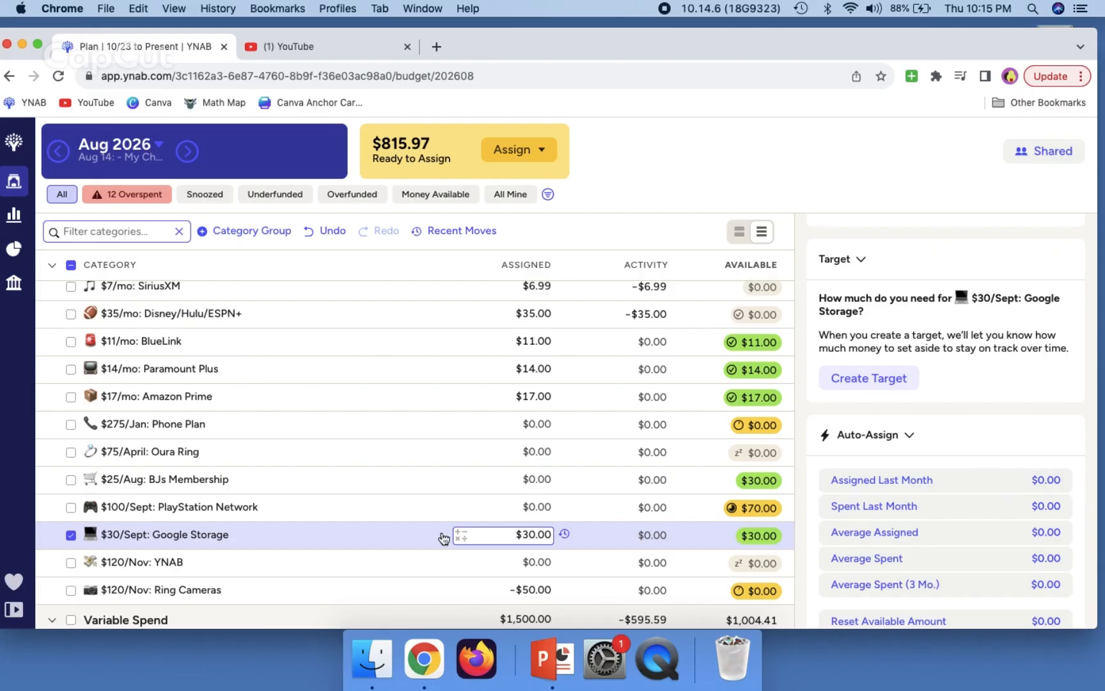
{"action": "left_click", "coordinate": [70, 531]}
Step: Auto-assign the underfunded $15.00 to the September PlayStation Network category and deselect it
{"action": "left_click", "coordinate": [71, 507]}
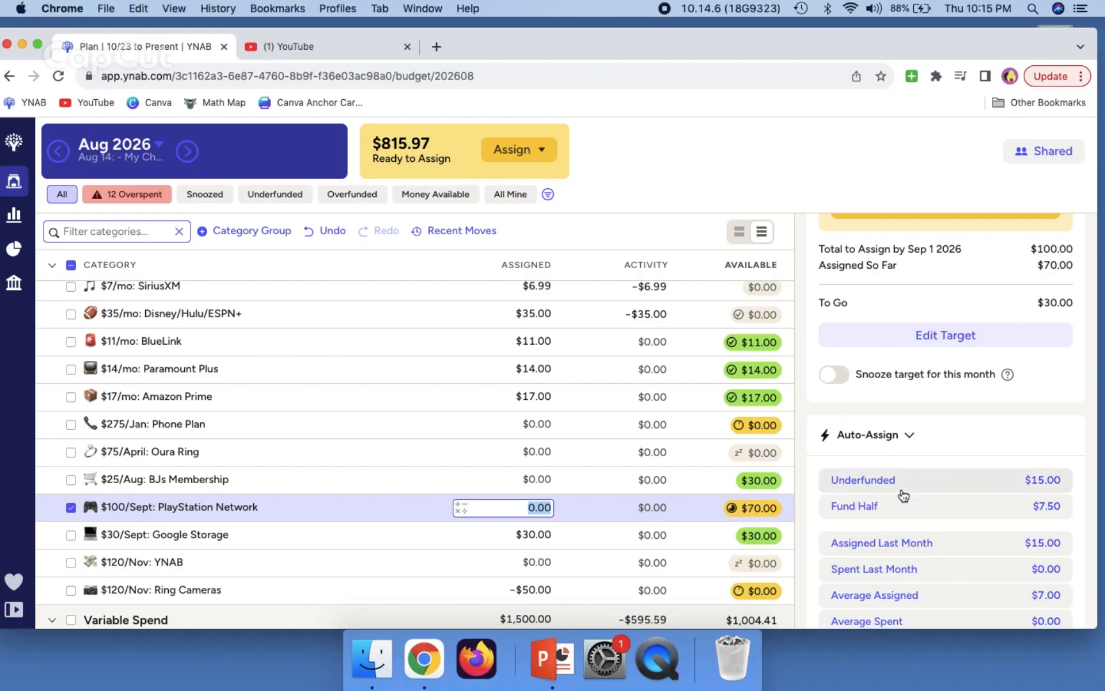
{"action": "left_click", "coordinate": [856, 502]}
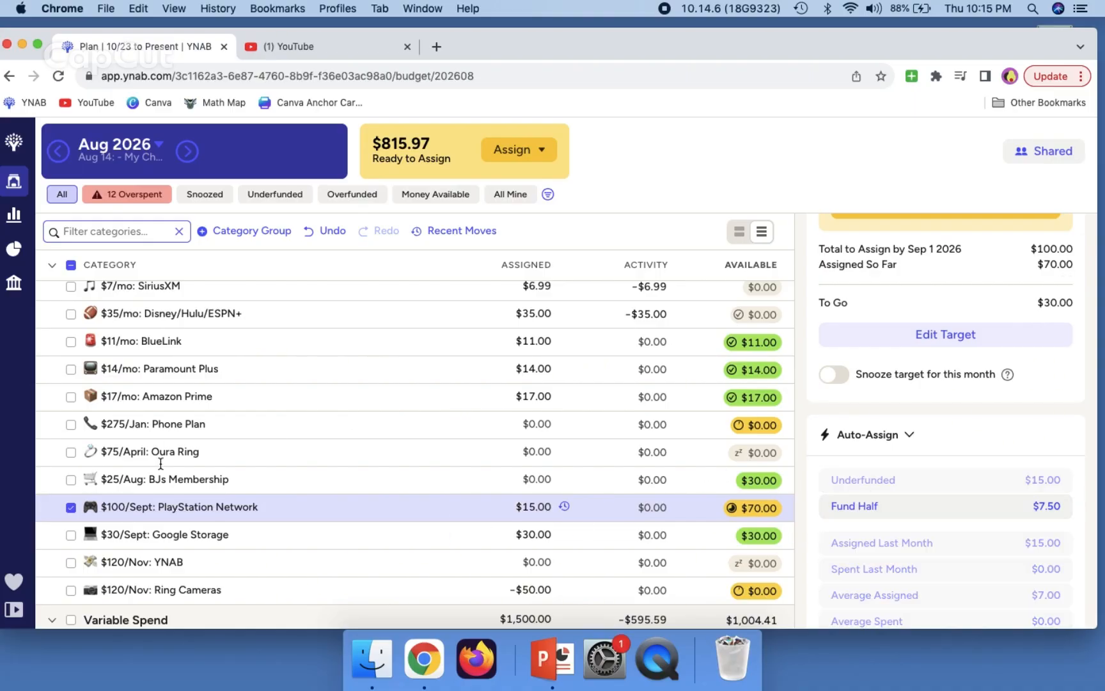
{"action": "left_click", "coordinate": [71, 500]}
Step: Add $50 to the existing assigned amount of the November Ring Cameras category and clear the category selection
{"action": "left_click", "coordinate": [72, 569]}
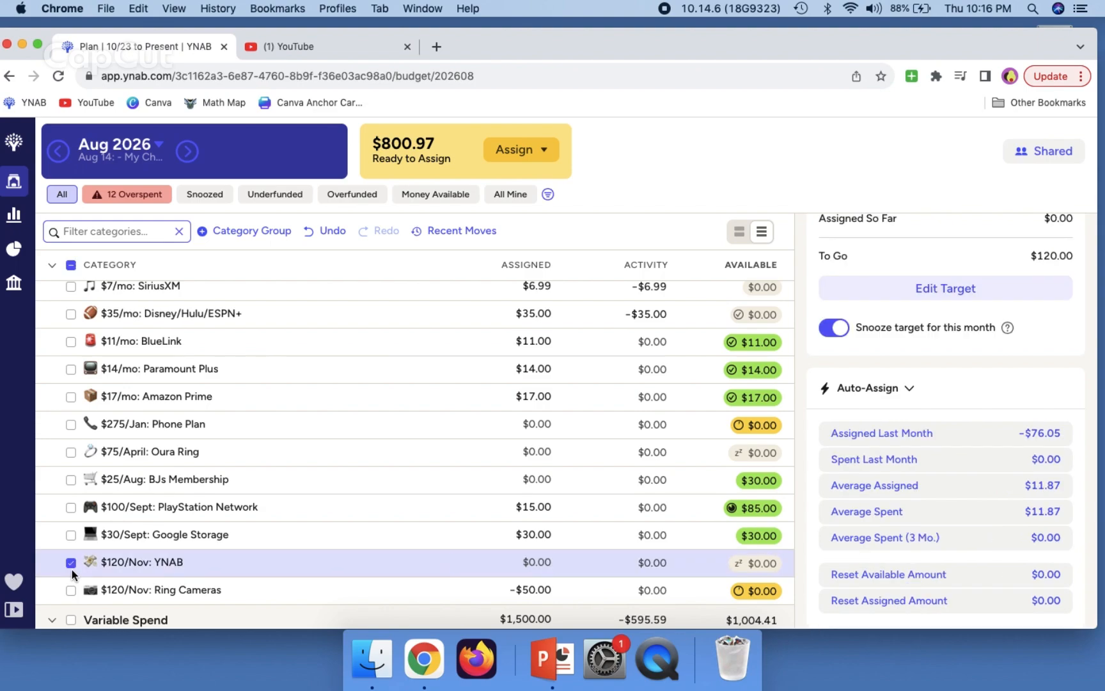
{"action": "left_click", "coordinate": [72, 569]}
{"action": "left_click", "coordinate": [71, 589]}
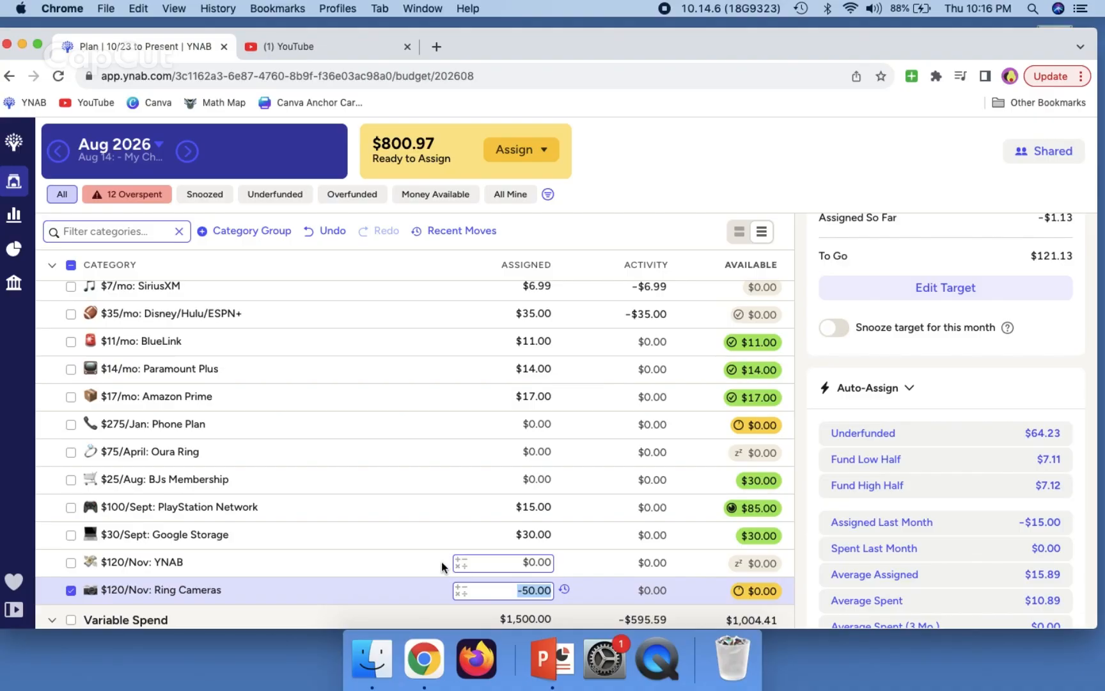
{"action": "key", "text": "Right"}
{"action": "type", "text": "+50.00"}
{"action": "key", "text": "Return"}
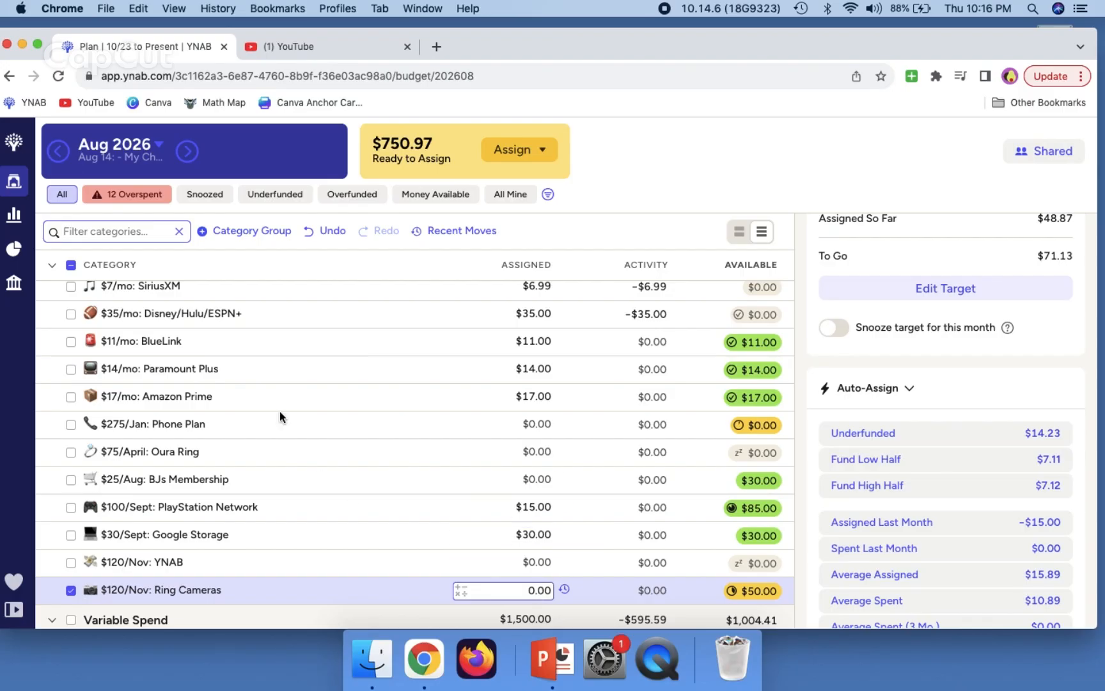
{"action": "left_click", "coordinate": [73, 270]}
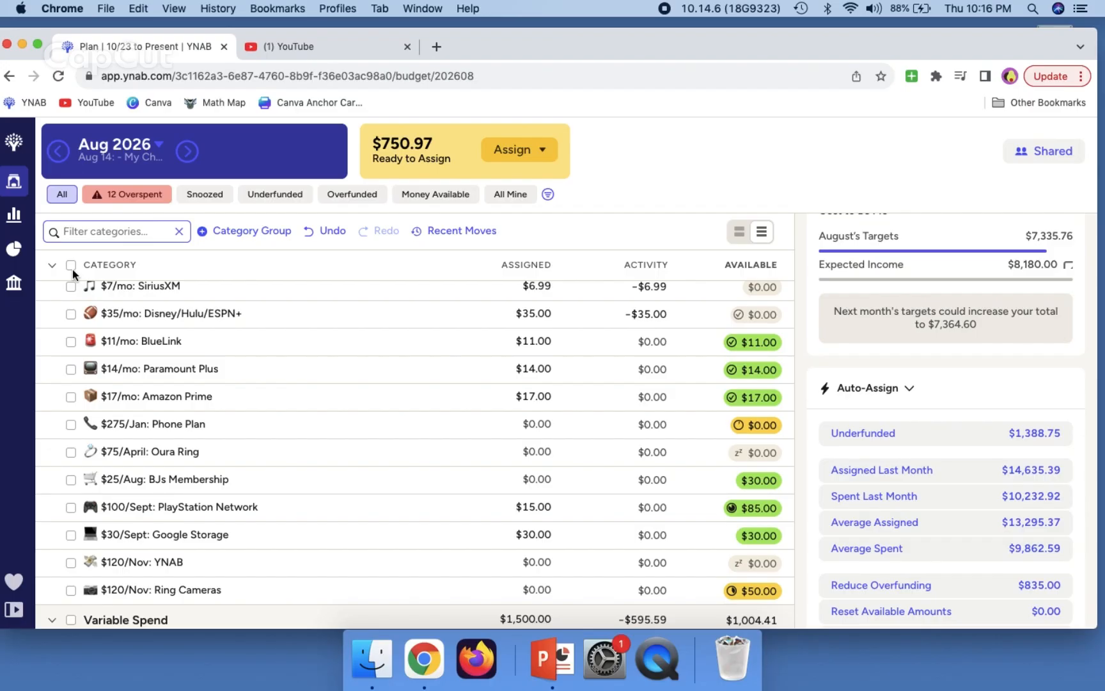
Step: Auto-assign the underfunded $100.00 to the Sinking Fund: Xmas 2026 category under Long Term Savings: Ally Bank
{"action": "scroll", "coordinate": [220, 531], "scroll_direction": "down", "scroll_amount": 10}
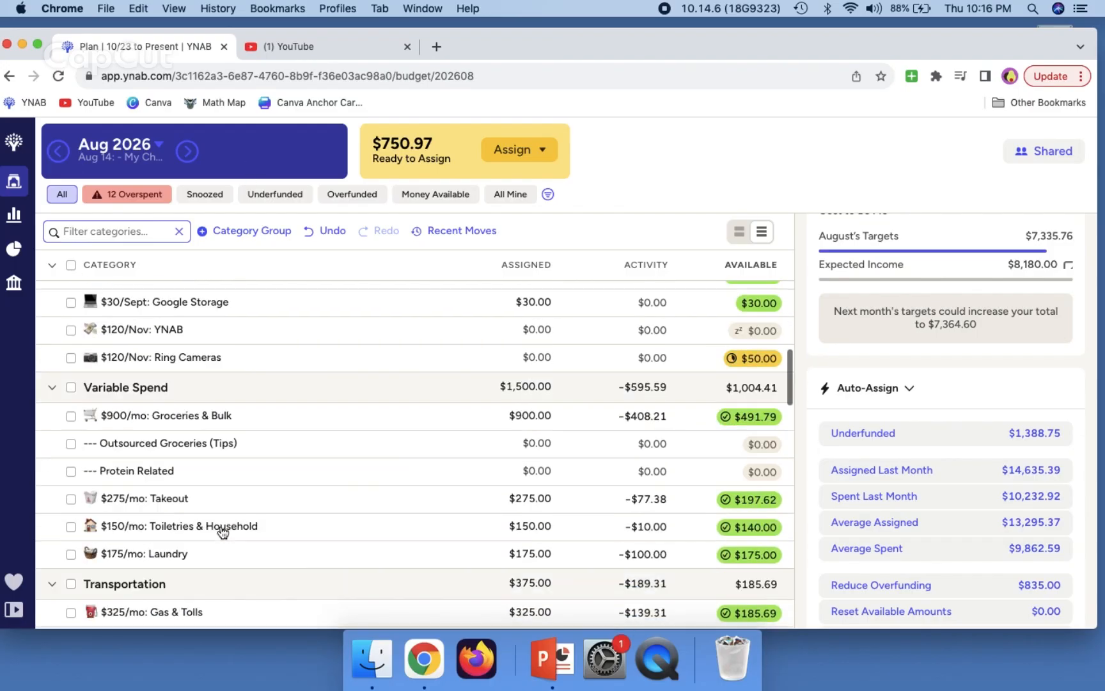
{"action": "scroll", "coordinate": [221, 531], "scroll_direction": "down", "scroll_amount": 5}
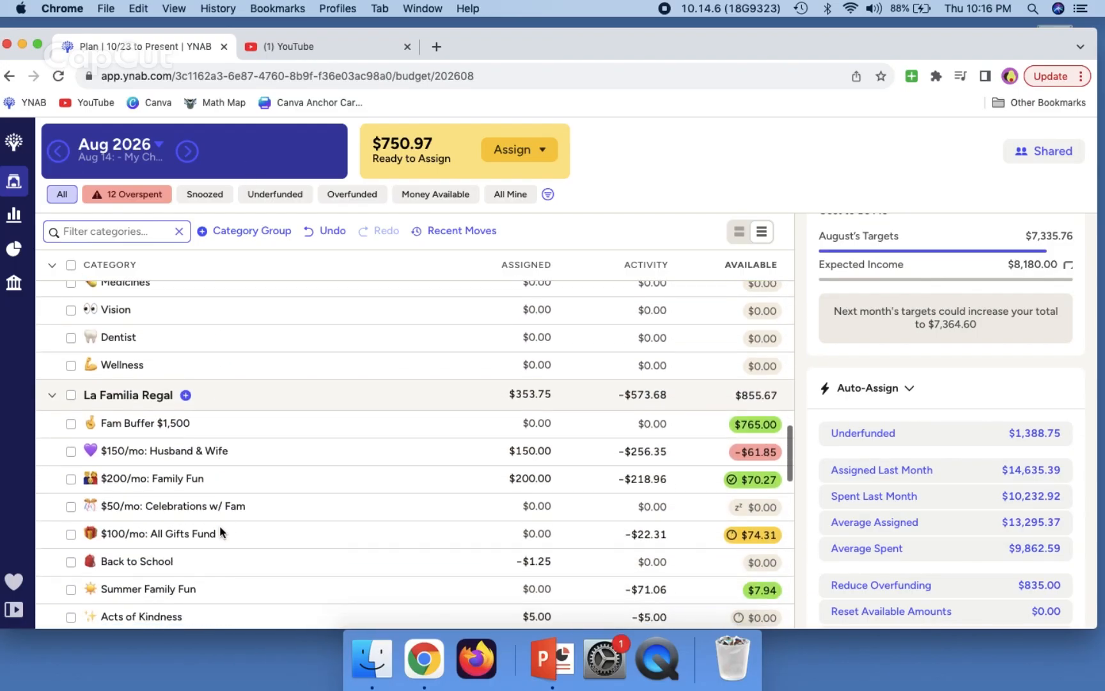
{"action": "scroll", "coordinate": [221, 532], "scroll_direction": "down", "scroll_amount": 5}
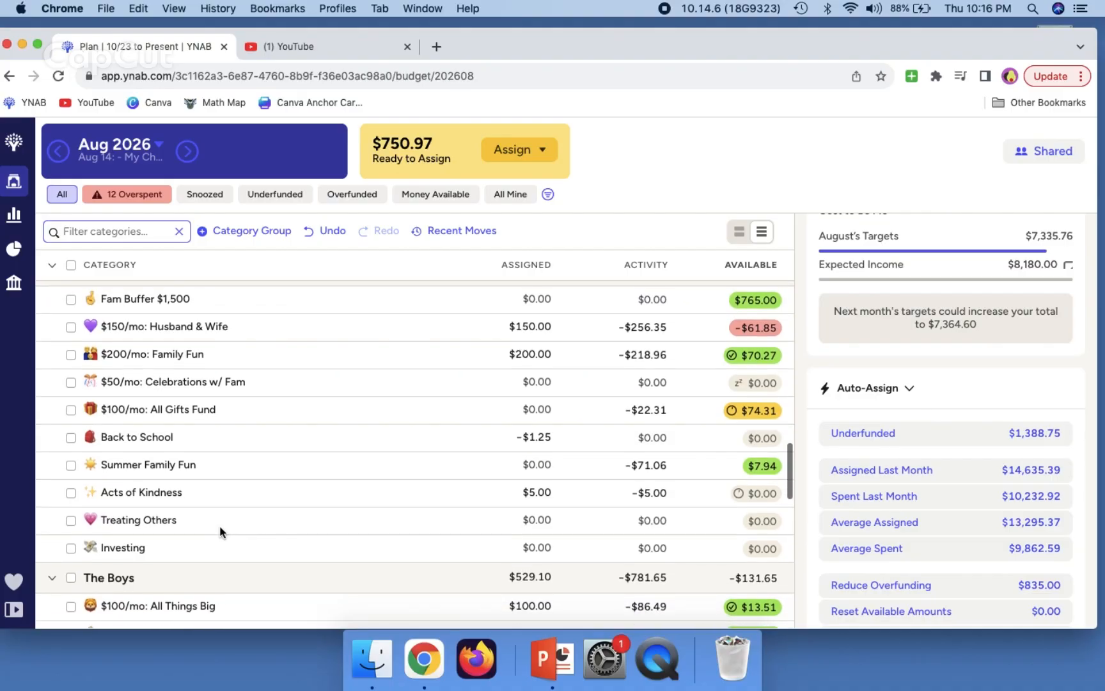
{"action": "scroll", "coordinate": [220, 532], "scroll_direction": "down", "scroll_amount": 10}
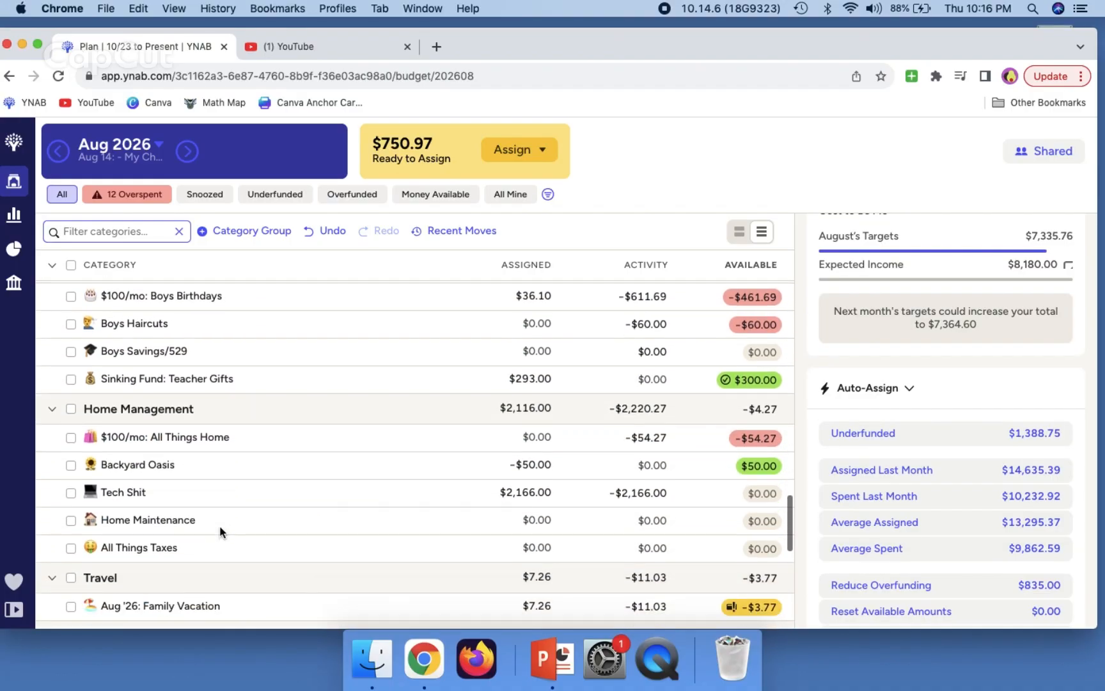
{"action": "scroll", "coordinate": [220, 525], "scroll_direction": "up", "scroll_amount": 20}
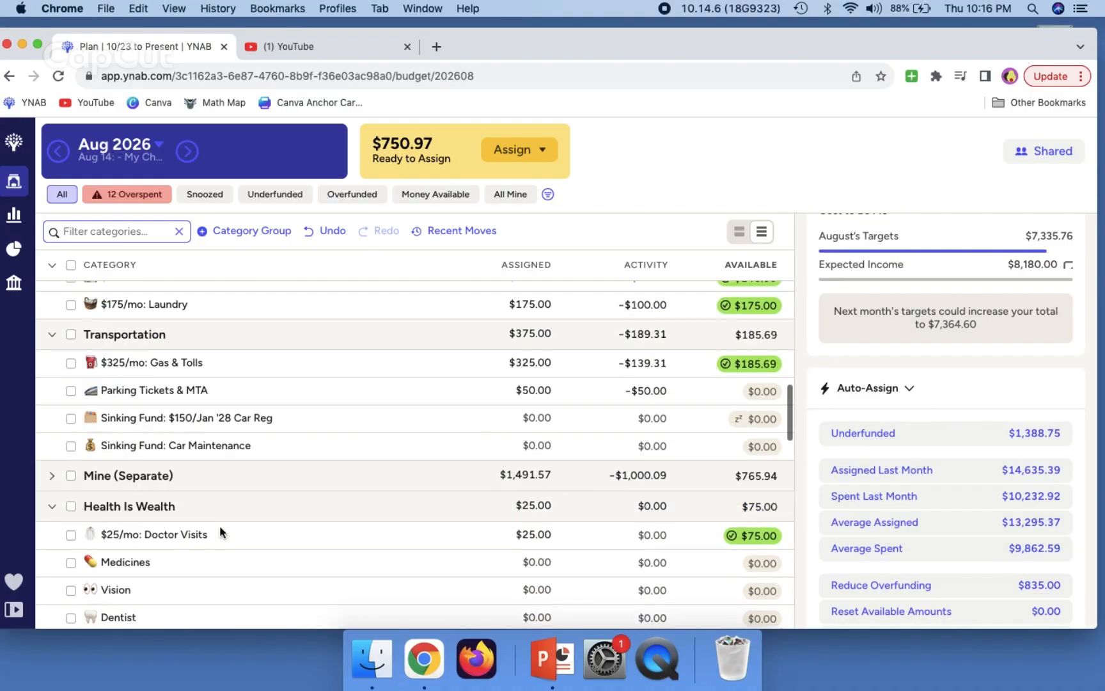
{"action": "scroll", "coordinate": [219, 530], "scroll_direction": "down", "scroll_amount": 3}
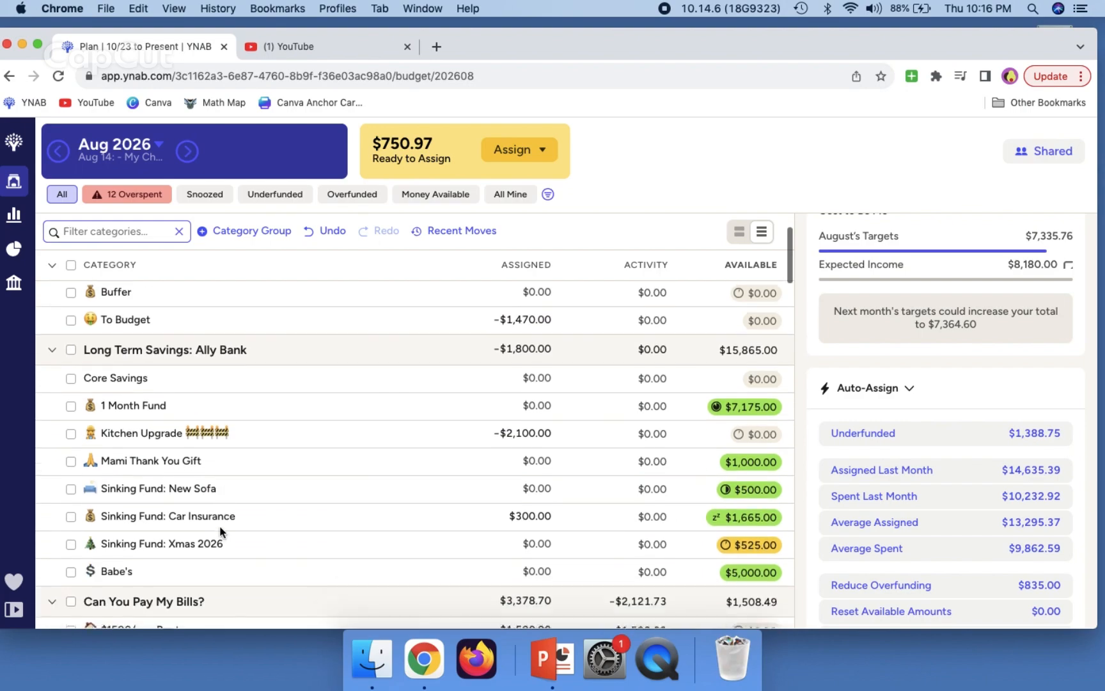
{"action": "left_click", "coordinate": [300, 525]}
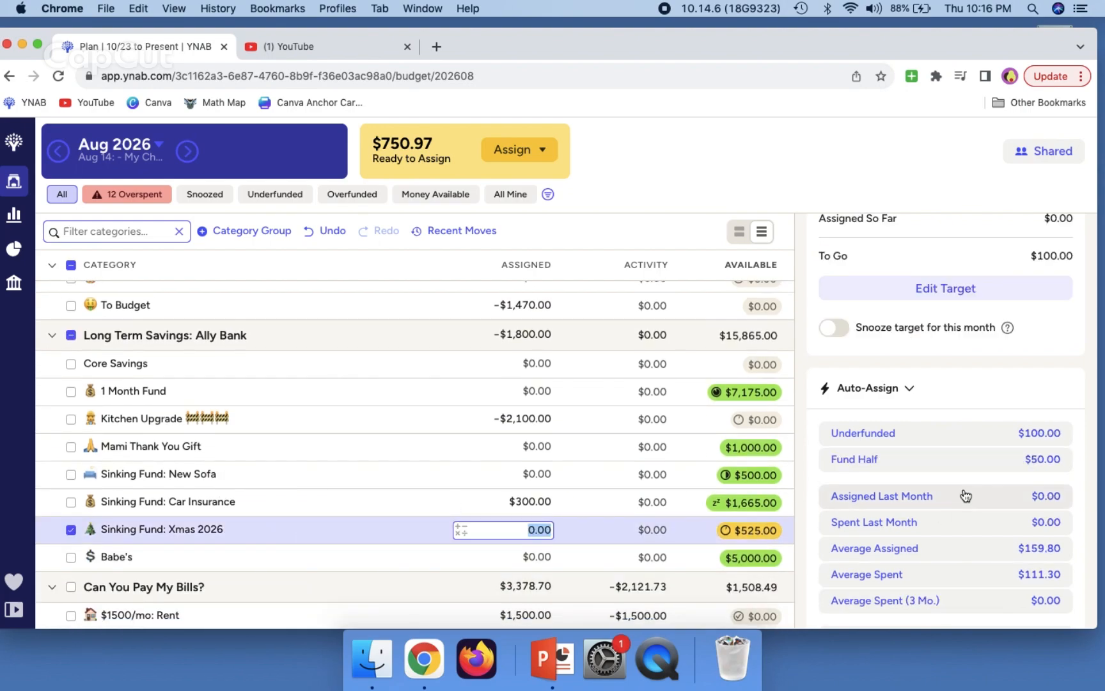
{"action": "left_click", "coordinate": [943, 433]}
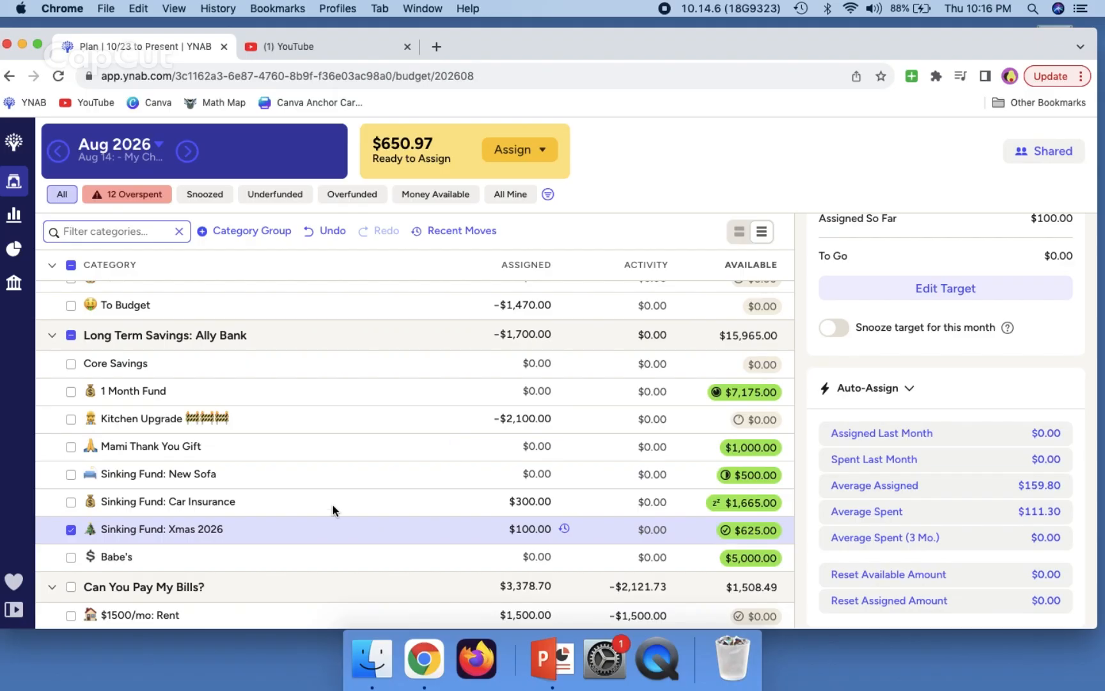
Step: Auto-assign the underfunded $100.00 to the All Gifts Fund category under La Familia Regal and clear the category selection
{"action": "scroll", "coordinate": [333, 509], "scroll_direction": "down", "scroll_amount": 10}
{"action": "scroll", "coordinate": [332, 510], "scroll_direction": "down", "scroll_amount": 15}
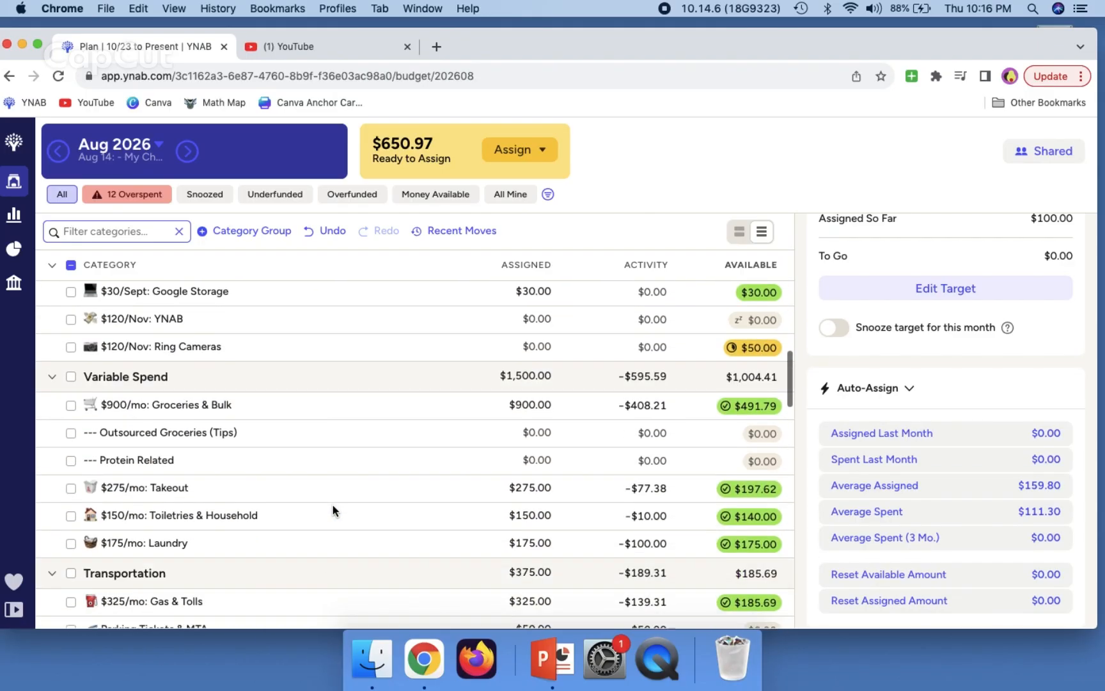
{"action": "scroll", "coordinate": [333, 504], "scroll_direction": "down", "scroll_amount": 5}
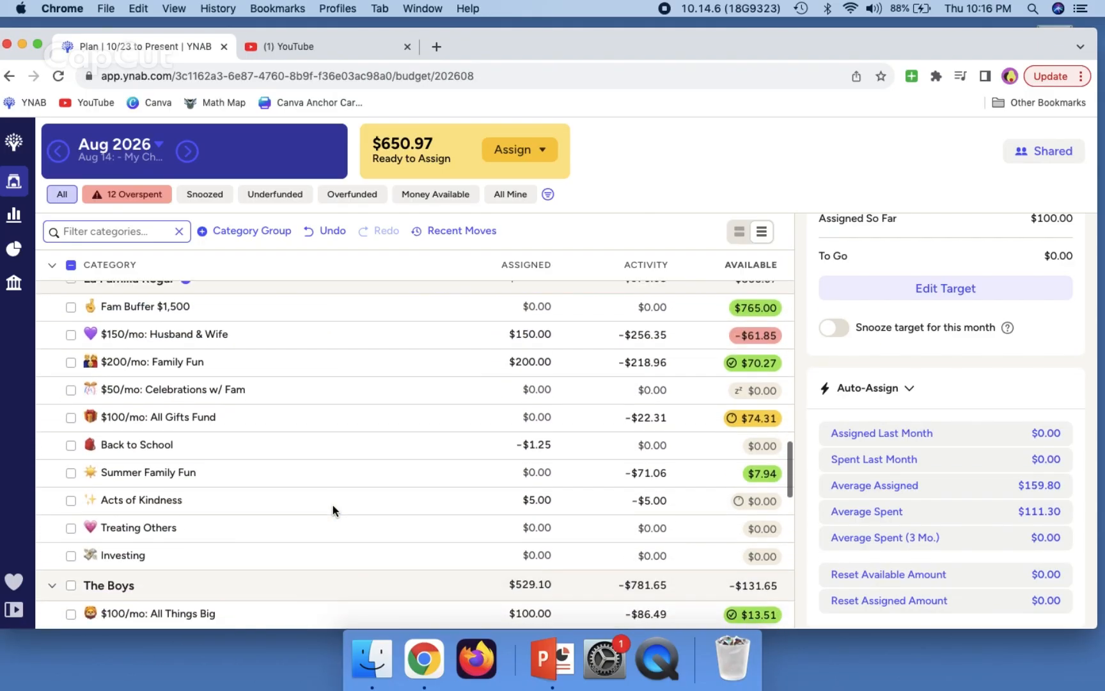
{"action": "left_click", "coordinate": [262, 418]}
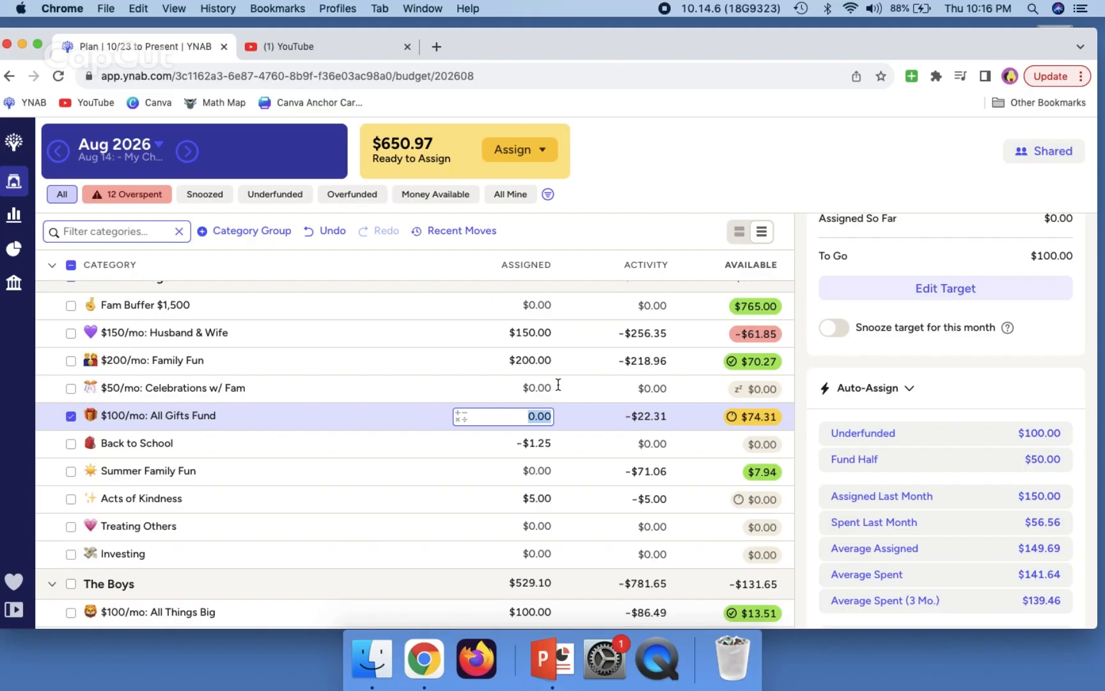
{"action": "left_click", "coordinate": [931, 435]}
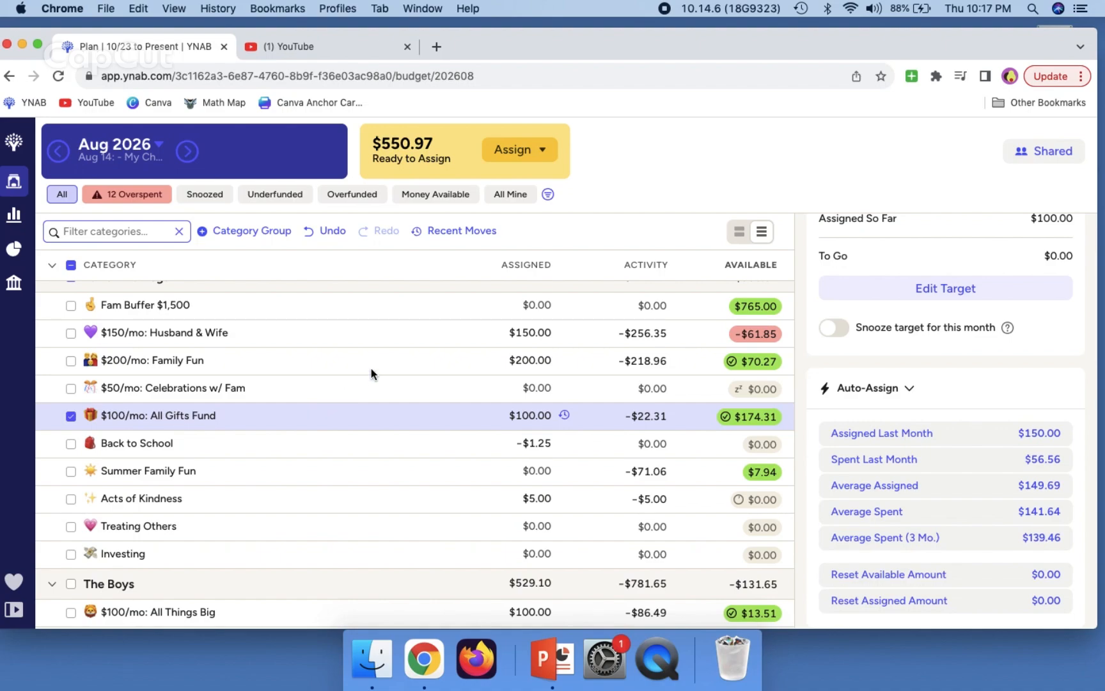
{"action": "scroll", "coordinate": [259, 377], "scroll_direction": "up", "scroll_amount": 15}
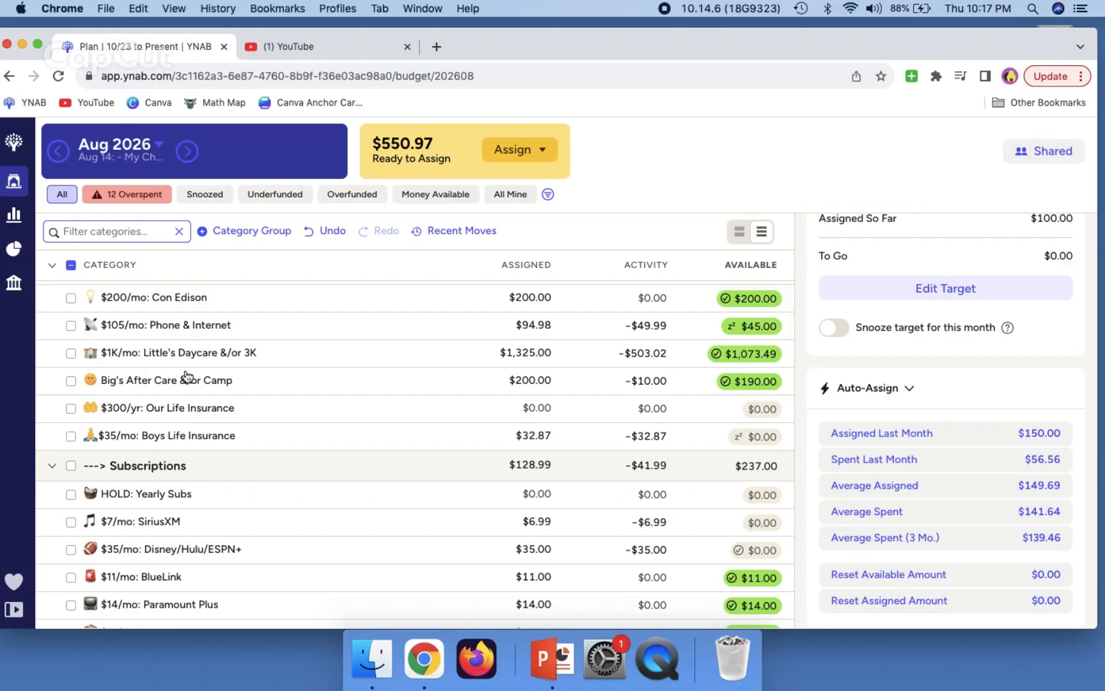
{"action": "left_click", "coordinate": [71, 265]}
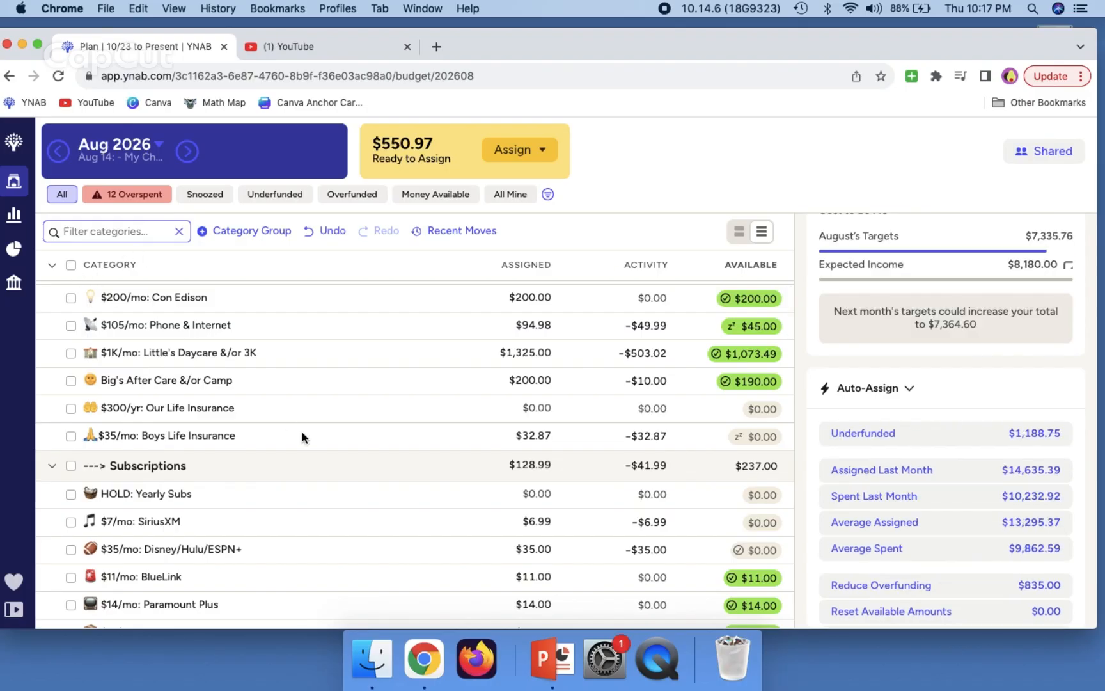
Step: Review the assigned and available amounts of the categories from Subscriptions through The Boys group
{"action": "scroll", "coordinate": [303, 435], "scroll_direction": "down", "scroll_amount": 8}
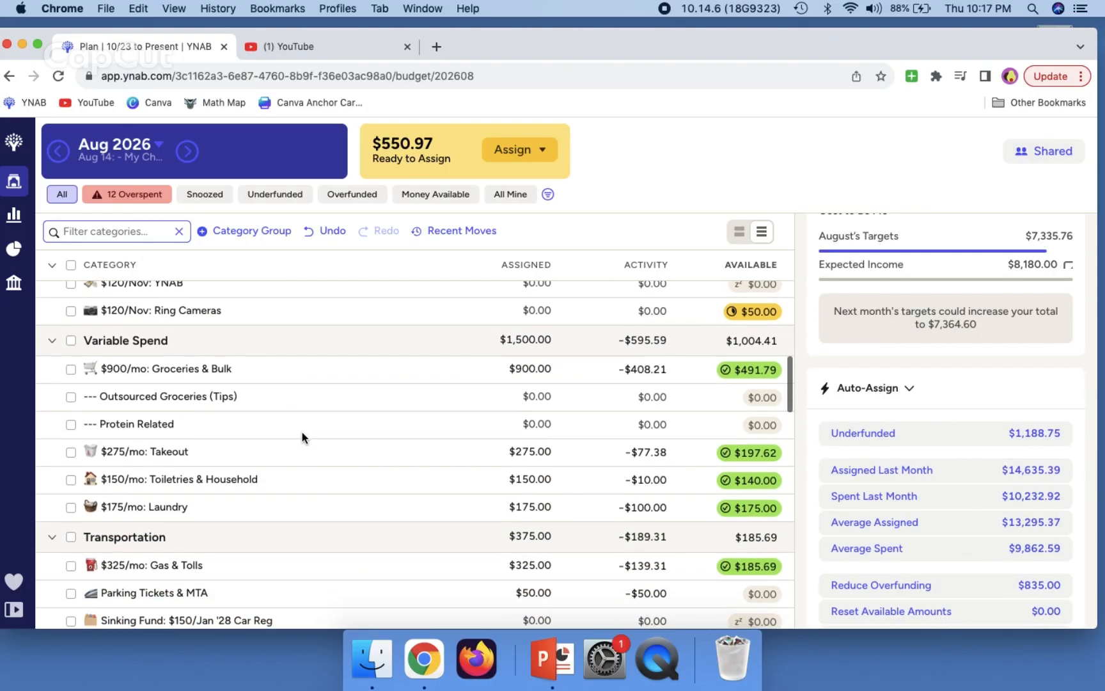
{"action": "scroll", "coordinate": [303, 432], "scroll_direction": "down", "scroll_amount": 3}
{"action": "scroll", "coordinate": [302, 432], "scroll_direction": "up", "scroll_amount": 5}
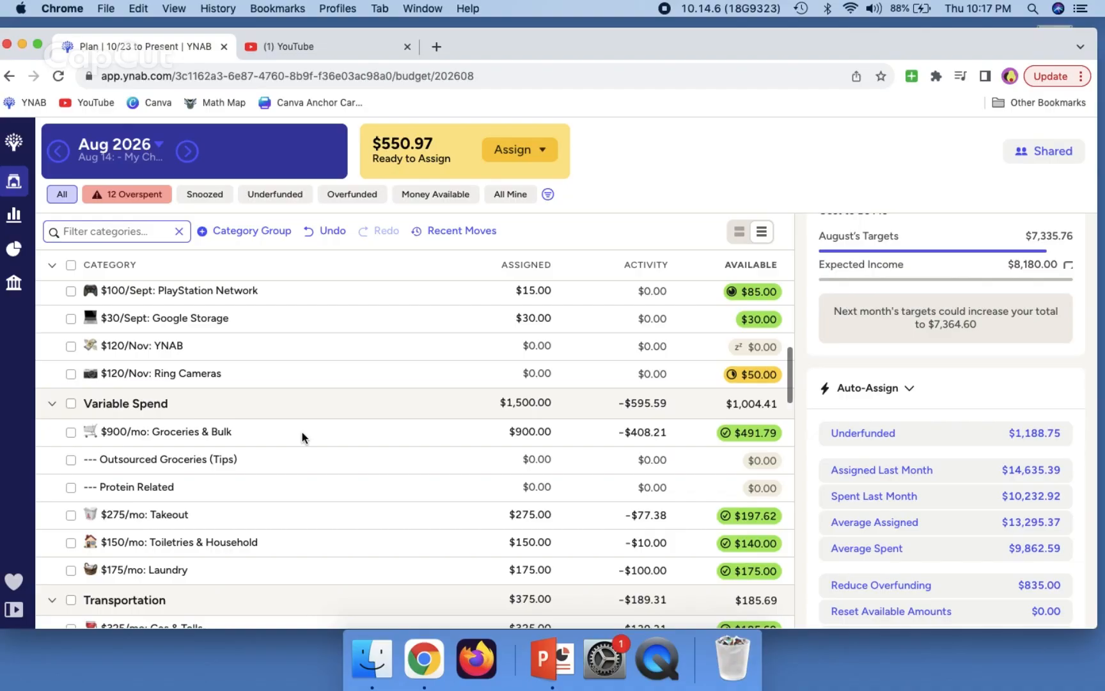
{"action": "scroll", "coordinate": [302, 432], "scroll_direction": "down", "scroll_amount": 1}
{"action": "scroll", "coordinate": [303, 432], "scroll_direction": "down", "scroll_amount": 3}
{"action": "scroll", "coordinate": [303, 437], "scroll_direction": "down", "scroll_amount": 8}
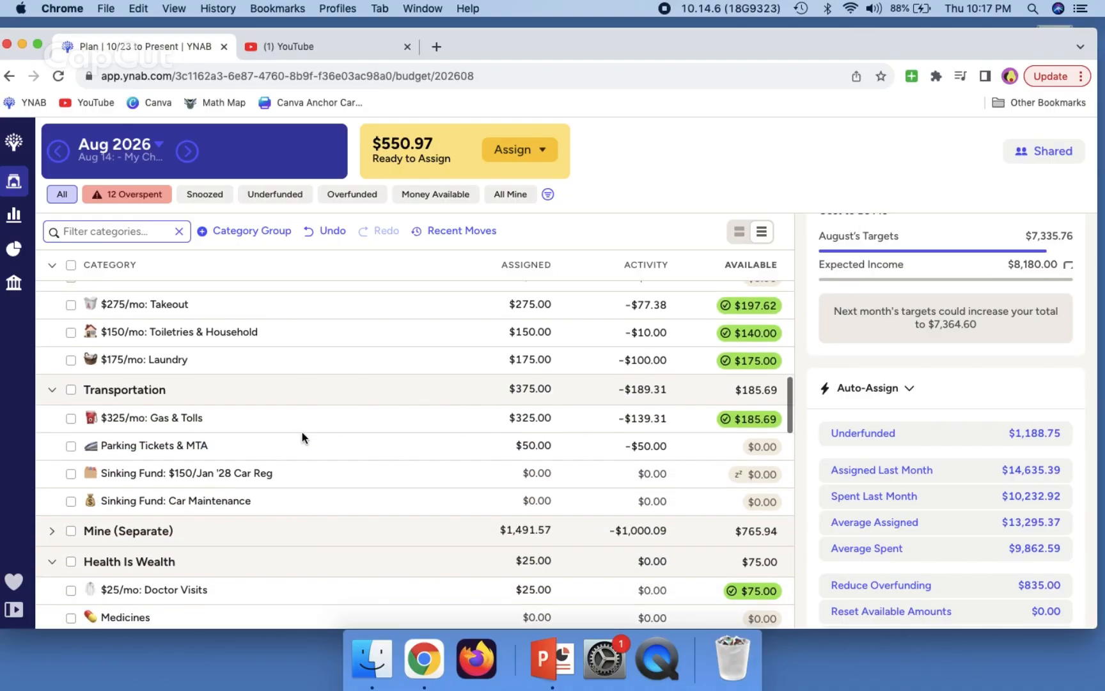
{"action": "scroll", "coordinate": [302, 432], "scroll_direction": "down", "scroll_amount": 10}
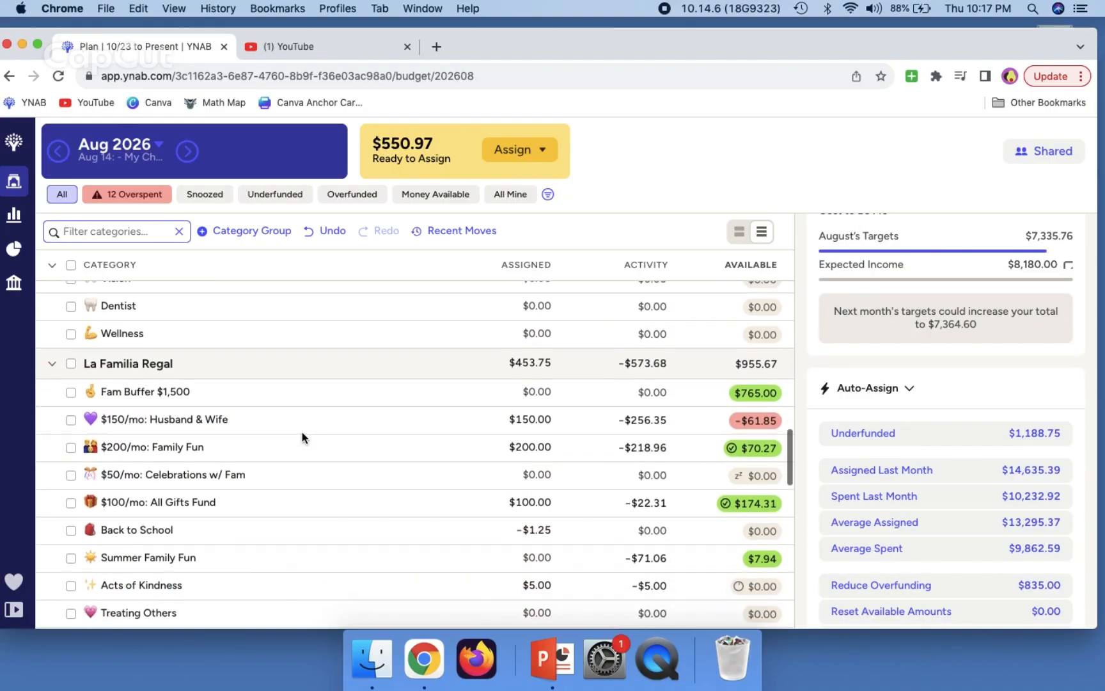
{"action": "scroll", "coordinate": [303, 431], "scroll_direction": "down", "scroll_amount": 4}
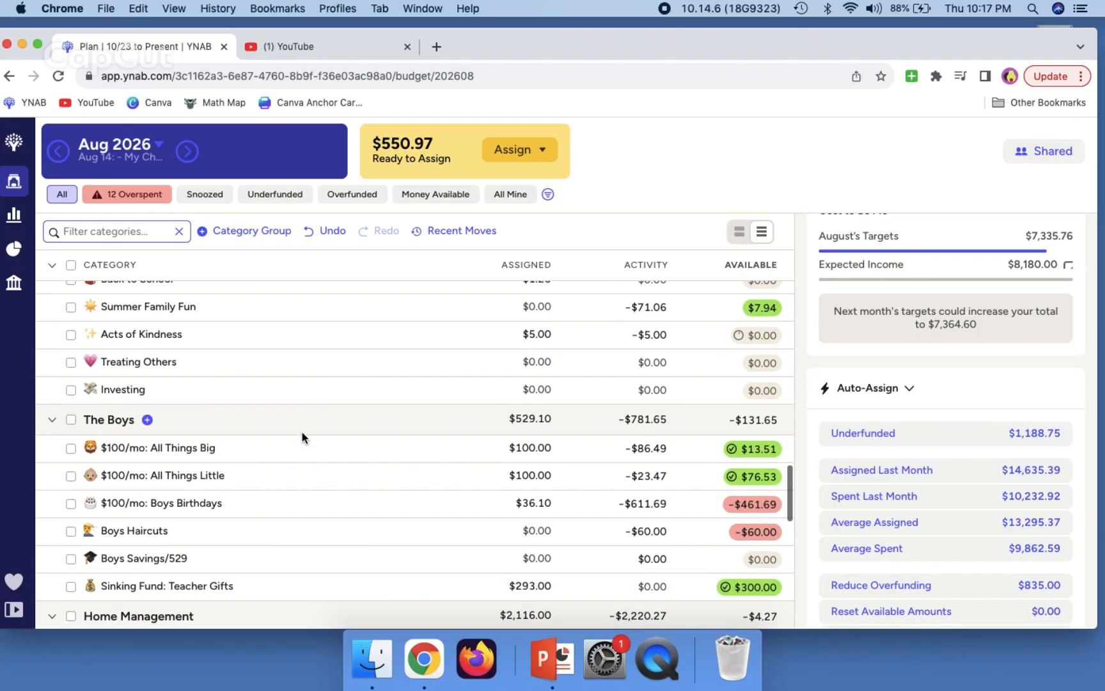
Step: Examine all August transactions in the activity list of the Boys Birthdays category, then close the list
{"action": "left_click", "coordinate": [525, 456]}
{"action": "left_click", "coordinate": [528, 470]}
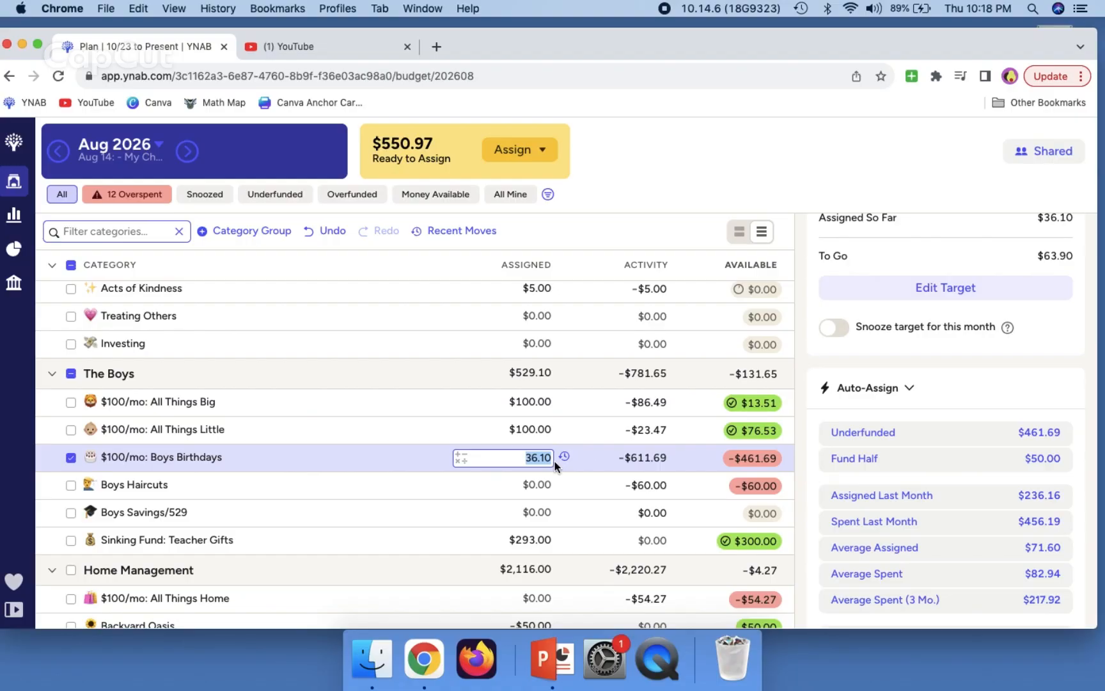
{"action": "left_click", "coordinate": [647, 458]}
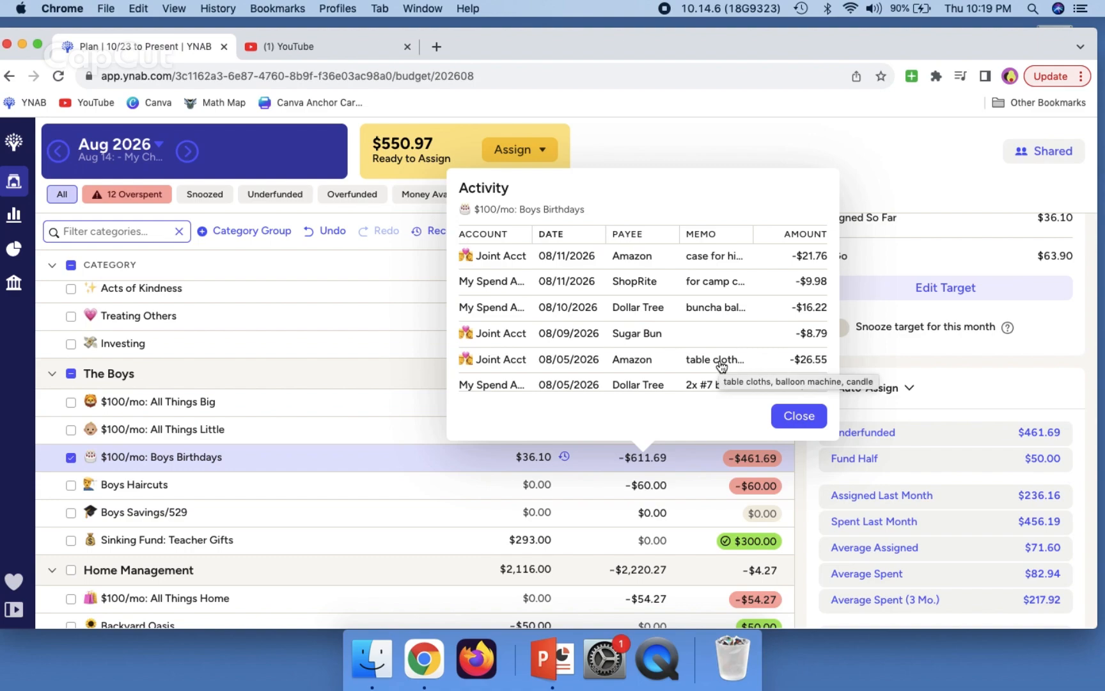
{"action": "scroll", "coordinate": [722, 366], "scroll_direction": "down", "scroll_amount": 3}
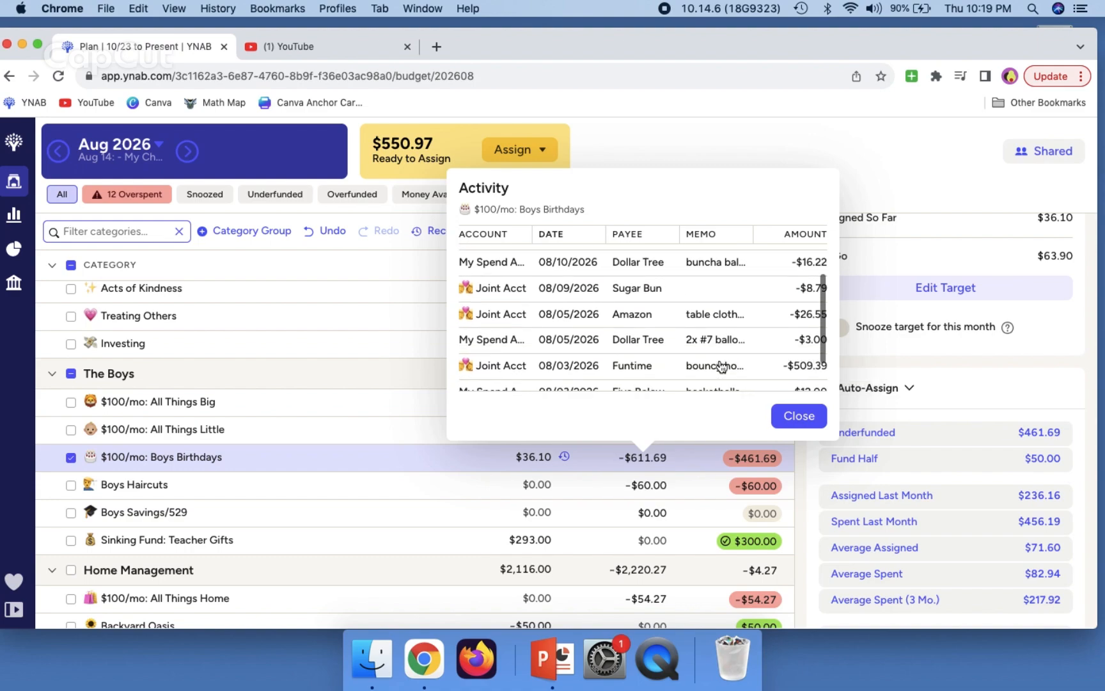
{"action": "scroll", "coordinate": [707, 326], "scroll_direction": "down", "scroll_amount": 2}
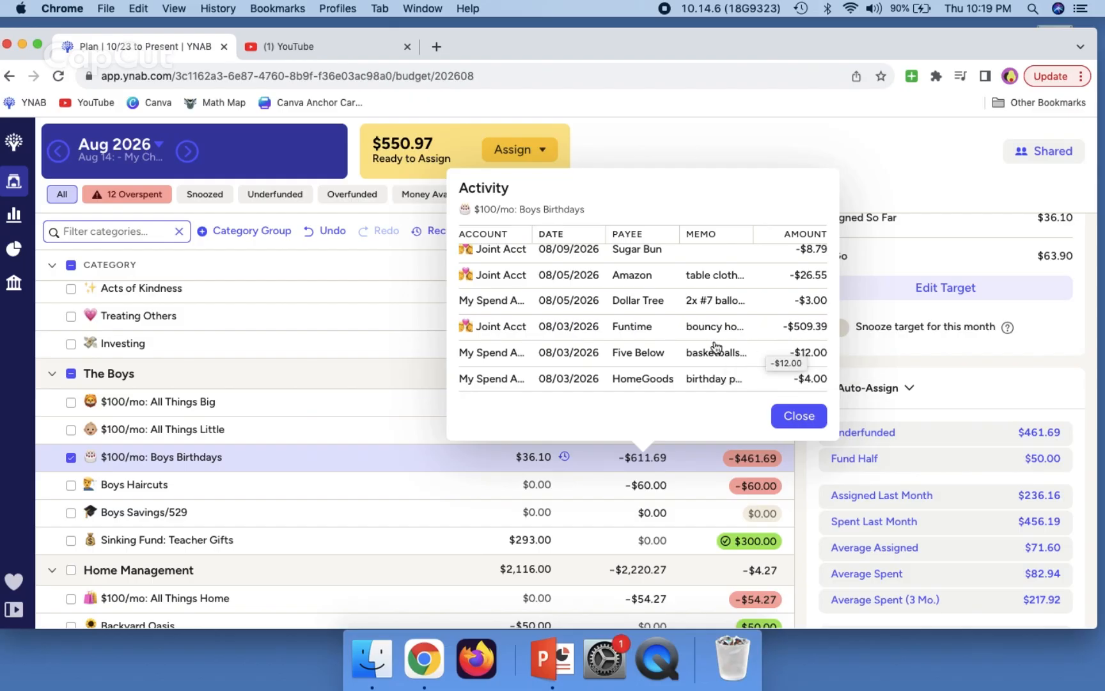
{"action": "scroll", "coordinate": [719, 356], "scroll_direction": "down", "scroll_amount": 1}
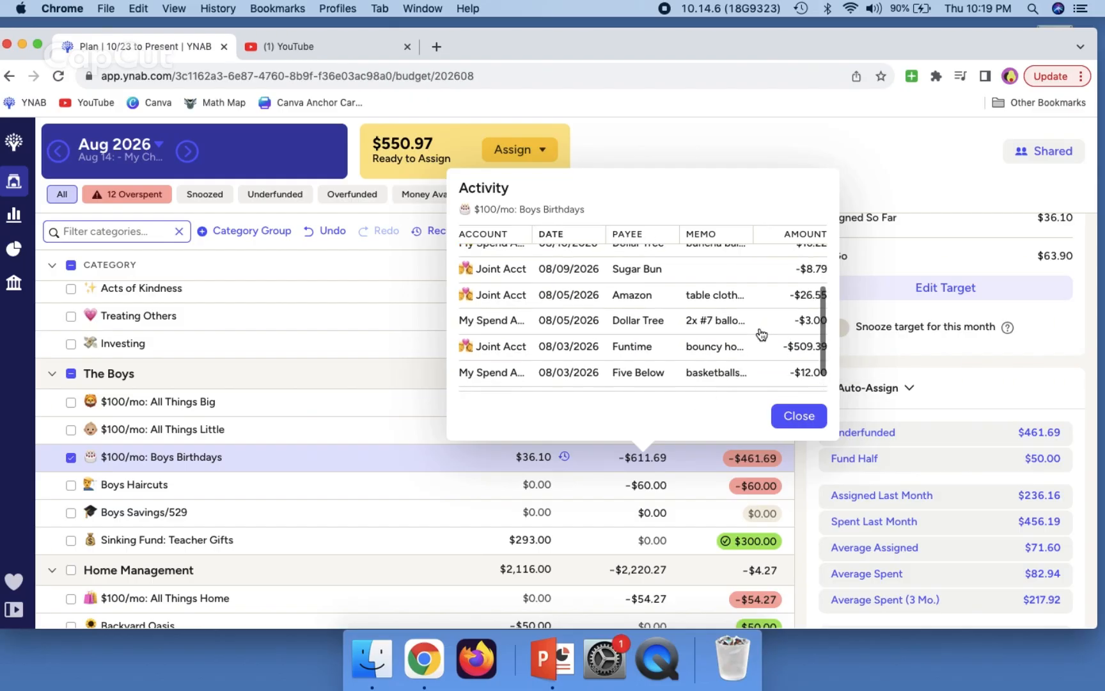
{"action": "scroll", "coordinate": [760, 330], "scroll_direction": "up", "scroll_amount": 3}
{"action": "scroll", "coordinate": [761, 334], "scroll_direction": "down", "scroll_amount": 3}
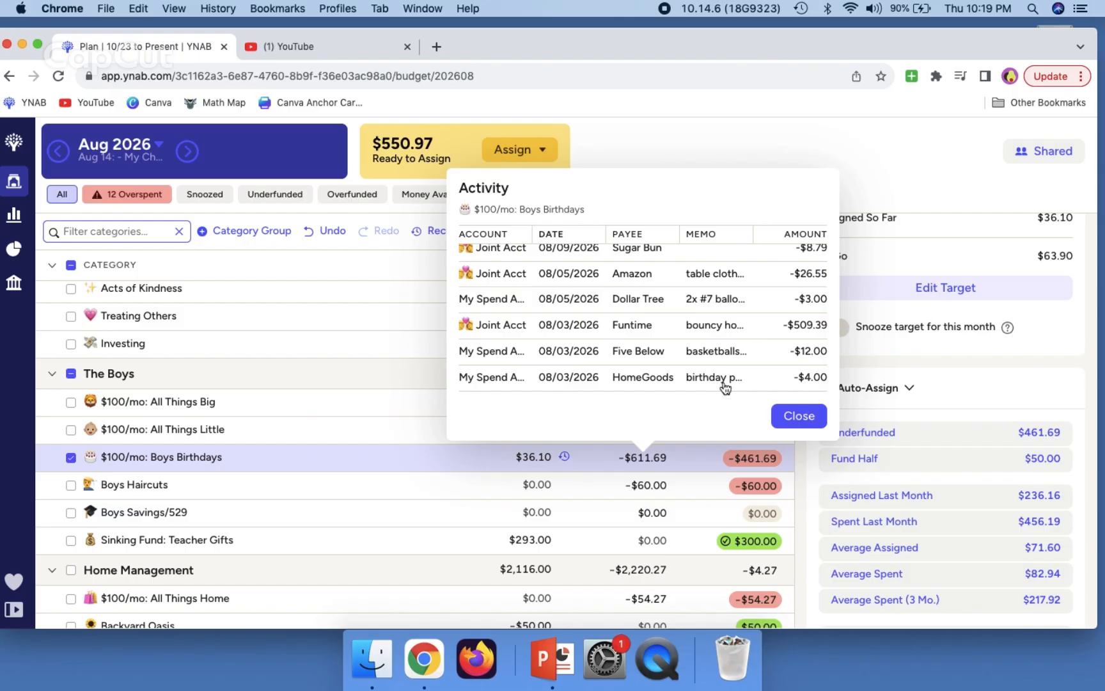
{"action": "left_click", "coordinate": [800, 417]}
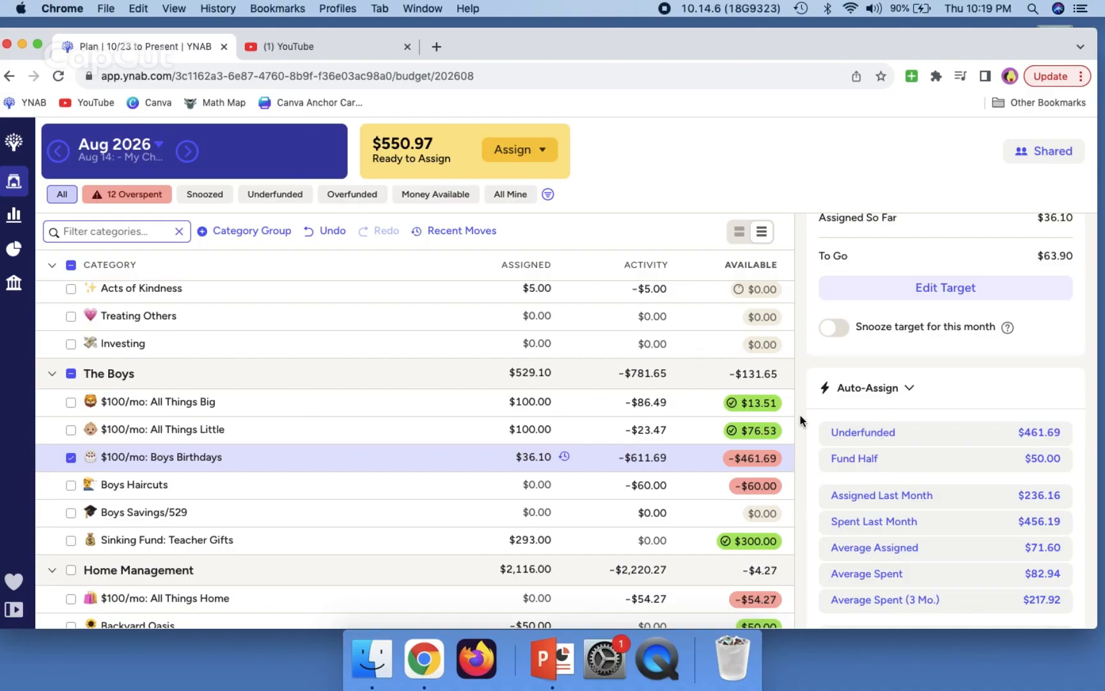
Step: Add $386.69 to the existing assigned amount of the Boys Birthdays category and clear the category selection
{"action": "left_click", "coordinate": [525, 457]}
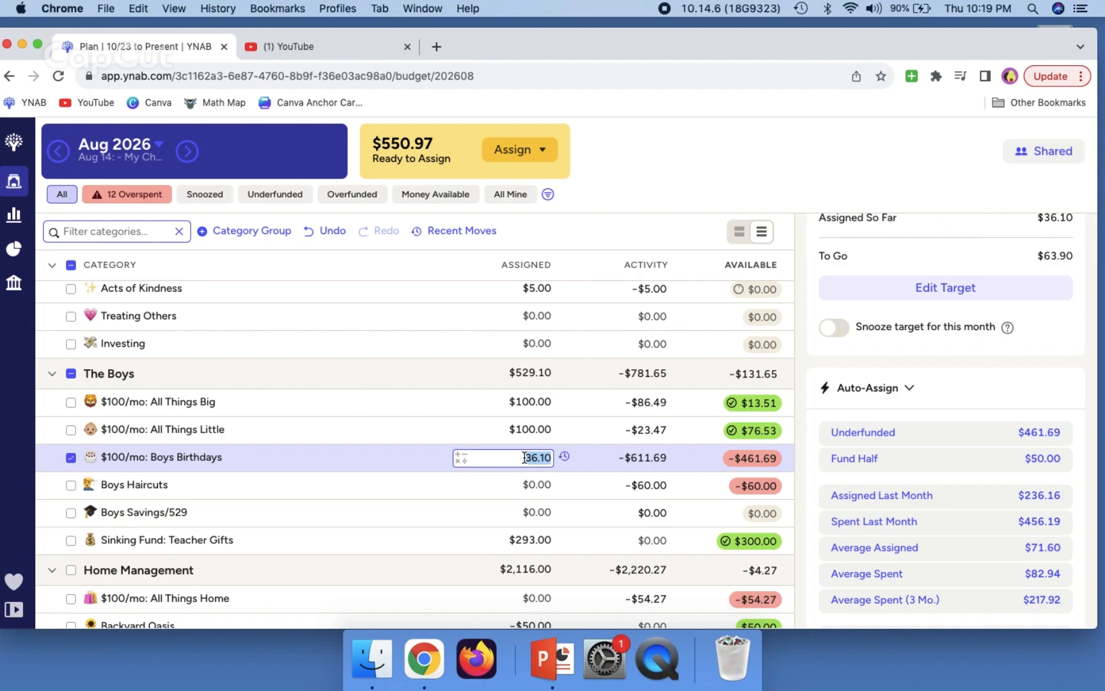
{"action": "key", "text": "Right"}
{"action": "type", "text": "+36"}
{"action": "key", "text": "BackSpace"}
{"action": "type", "text": "86.69"}
{"action": "key", "text": "Return"}
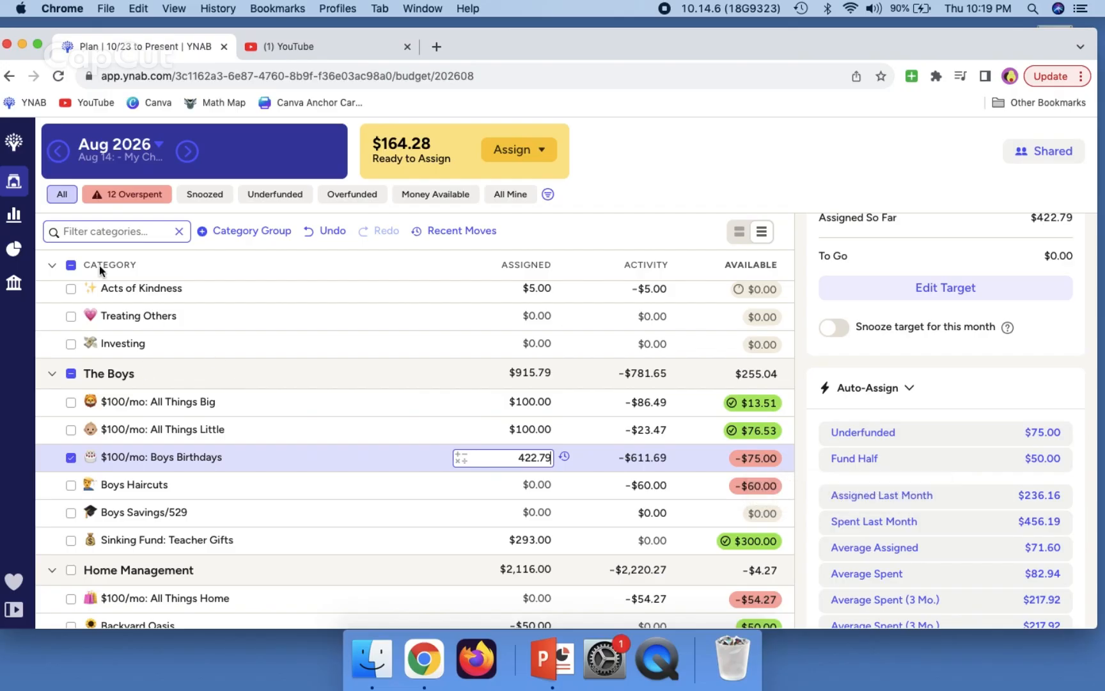
{"action": "left_click", "coordinate": [71, 266]}
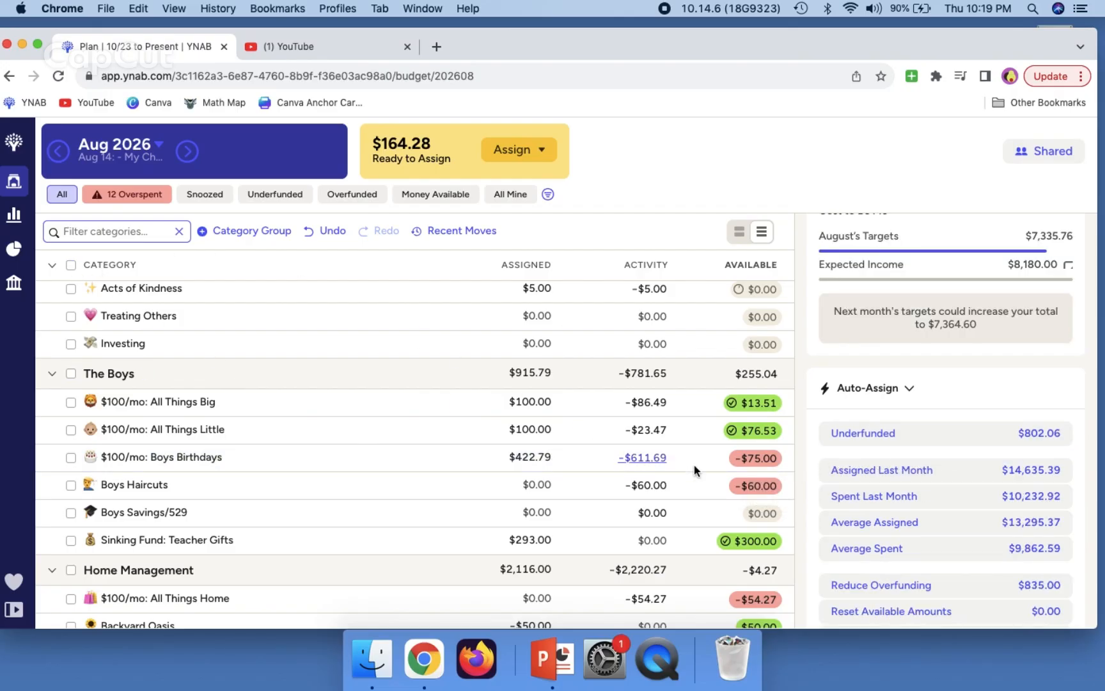
Step: Filter the plan to overspent categories and check the activity of Que Es Esto? under Admin, leaving it unselected
{"action": "scroll", "coordinate": [348, 485], "scroll_direction": "down", "scroll_amount": 15}
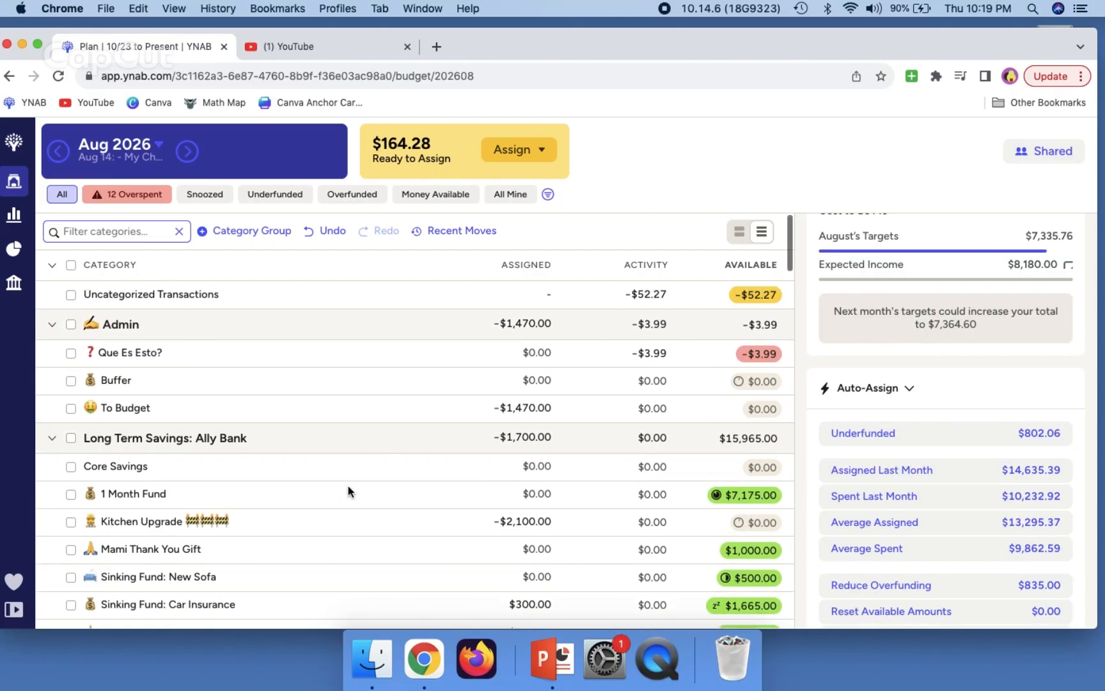
{"action": "left_click", "coordinate": [113, 200]}
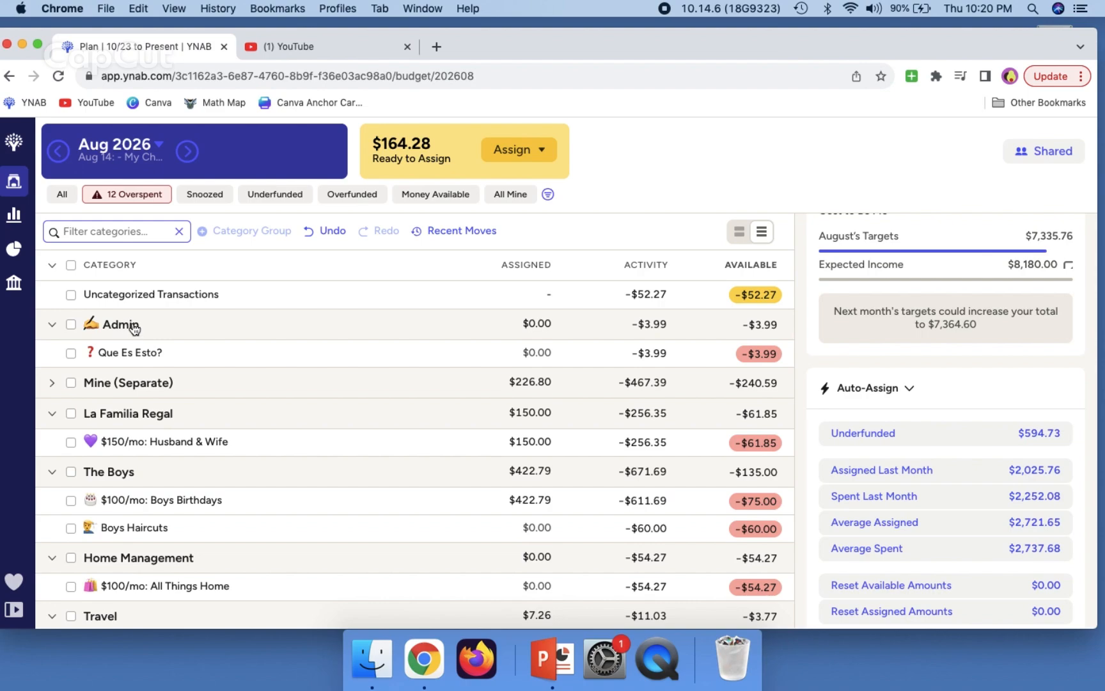
{"action": "left_click", "coordinate": [116, 362]}
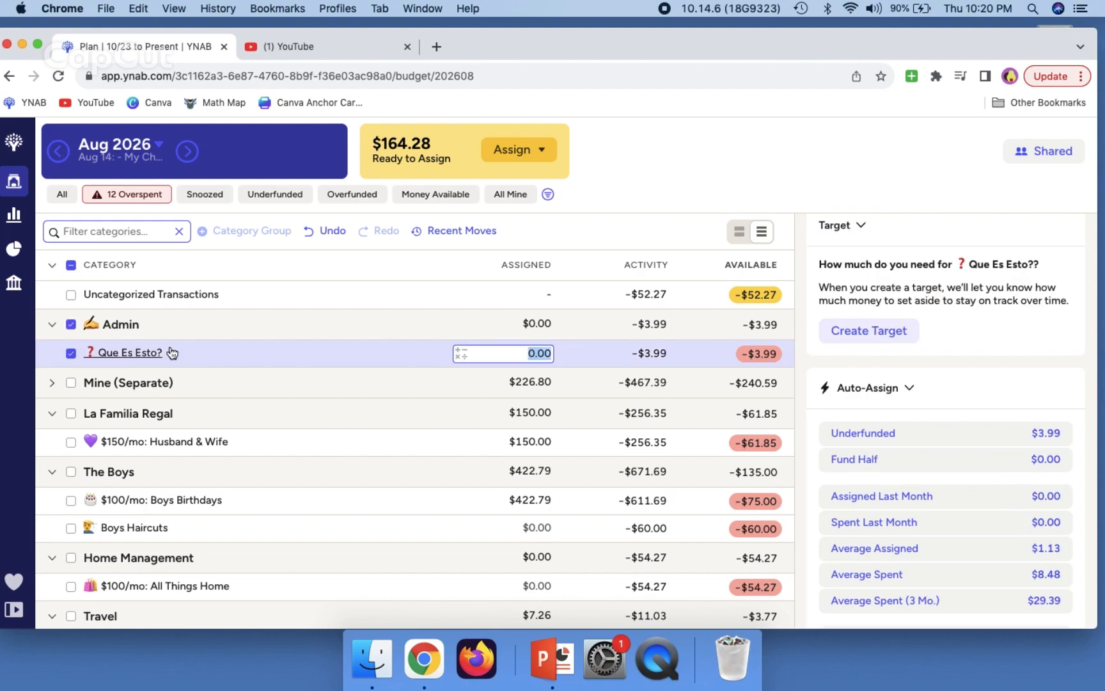
{"action": "left_click", "coordinate": [659, 354]}
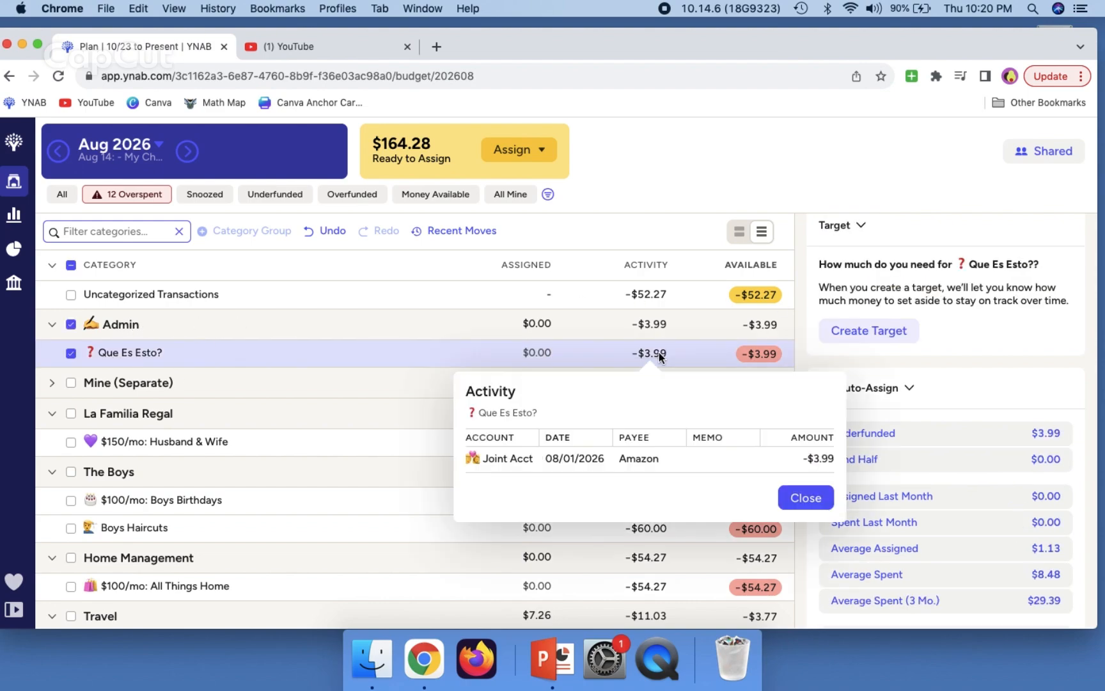
{"action": "left_click", "coordinate": [807, 496]}
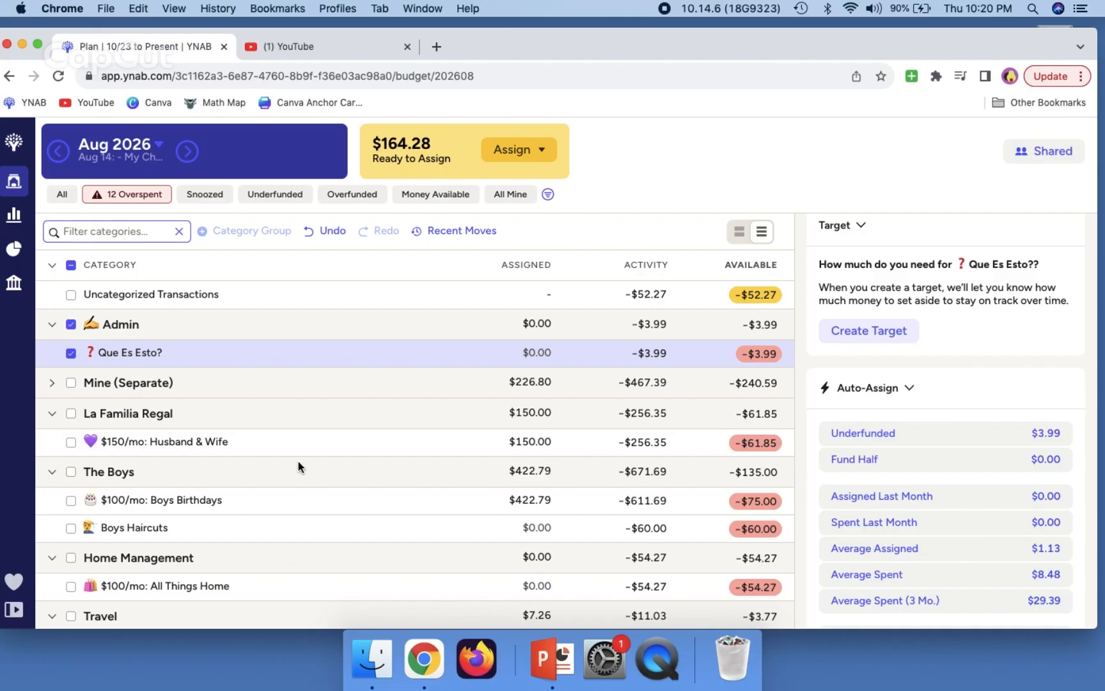
{"action": "left_click", "coordinate": [69, 265]}
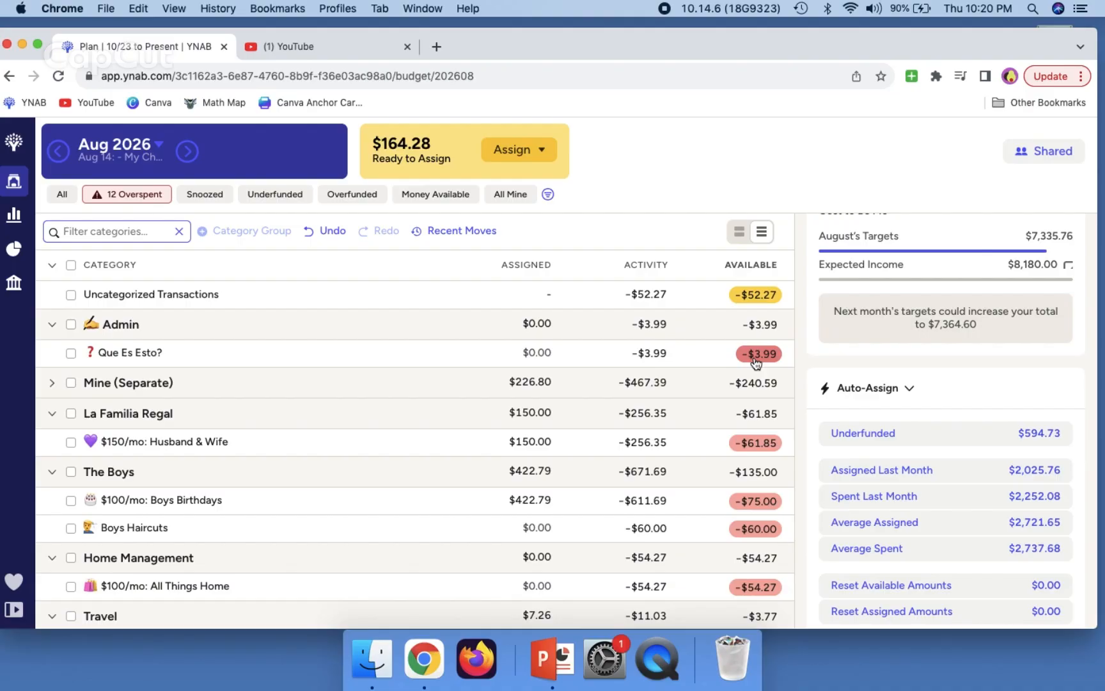
Step: Fund the Husband & Wife category under La Familia Regal with its underfunded amount of $61.85
{"action": "mouse_move", "coordinate": [757, 363]}
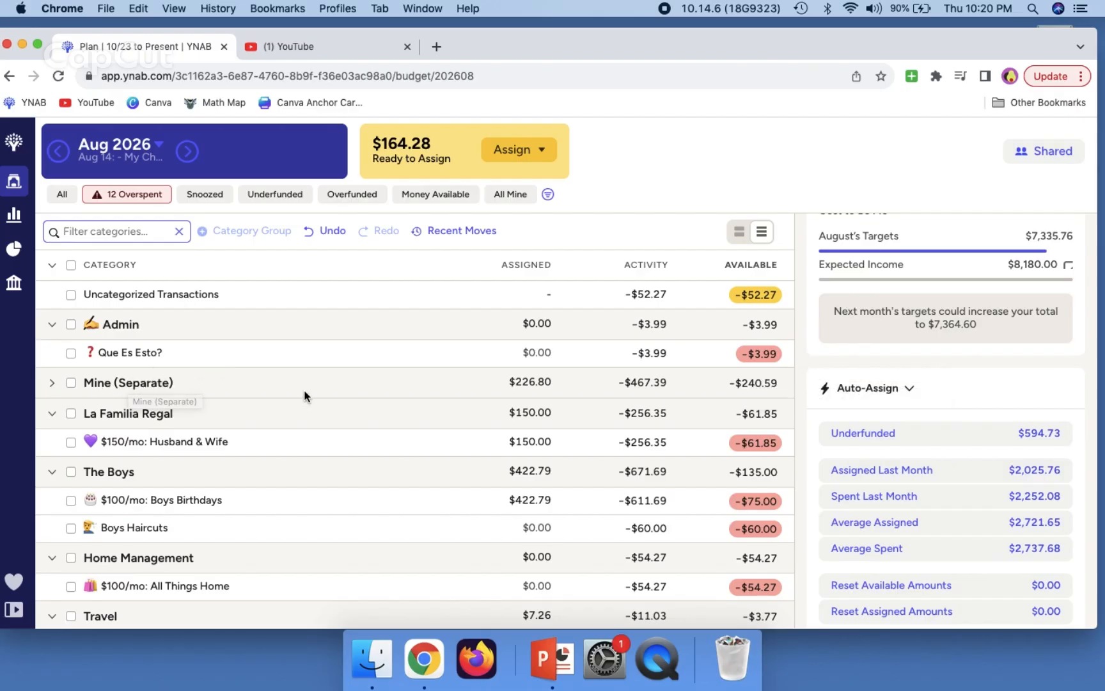
{"action": "scroll", "coordinate": [304, 389], "scroll_direction": "down", "scroll_amount": 3}
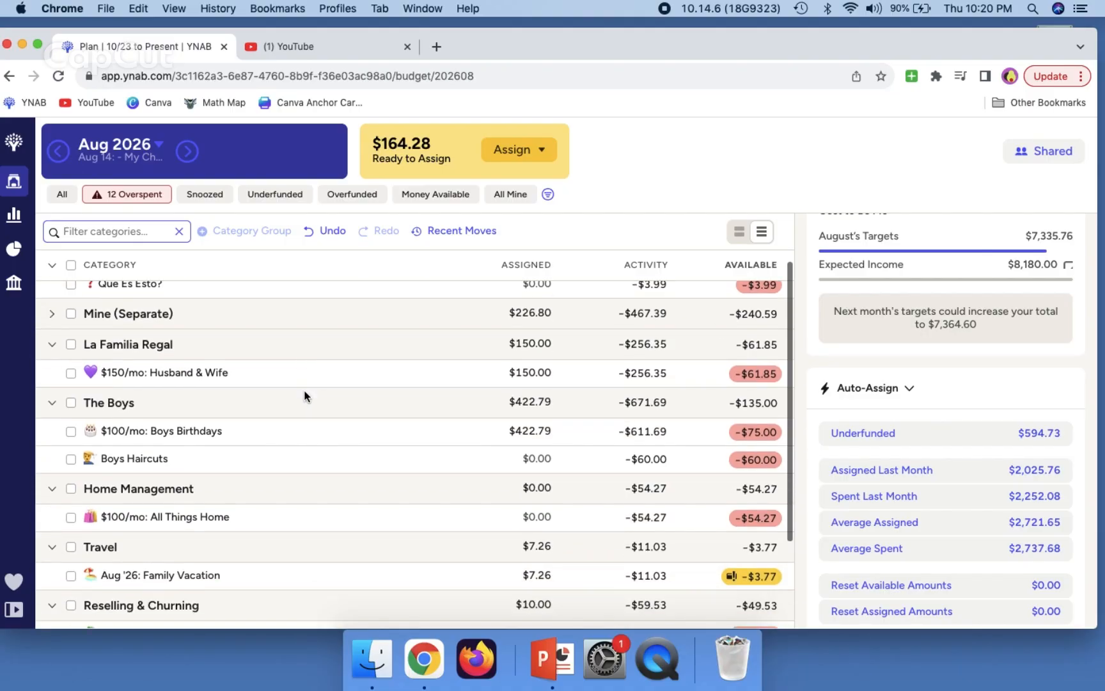
{"action": "left_click", "coordinate": [242, 372]}
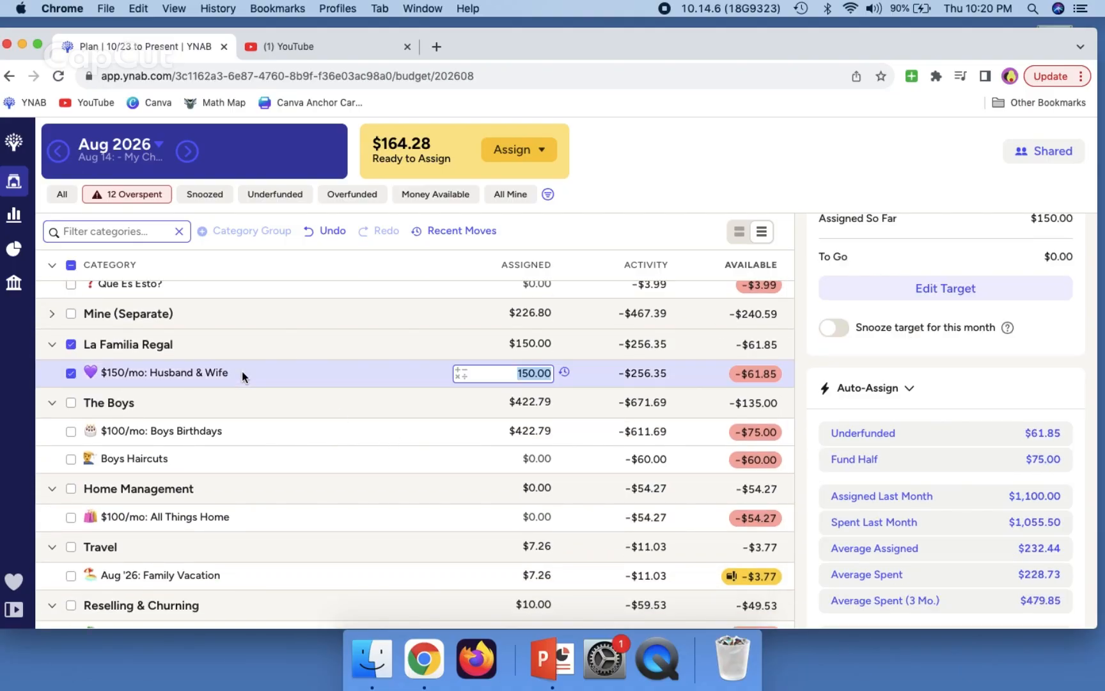
{"action": "left_click", "coordinate": [948, 437]}
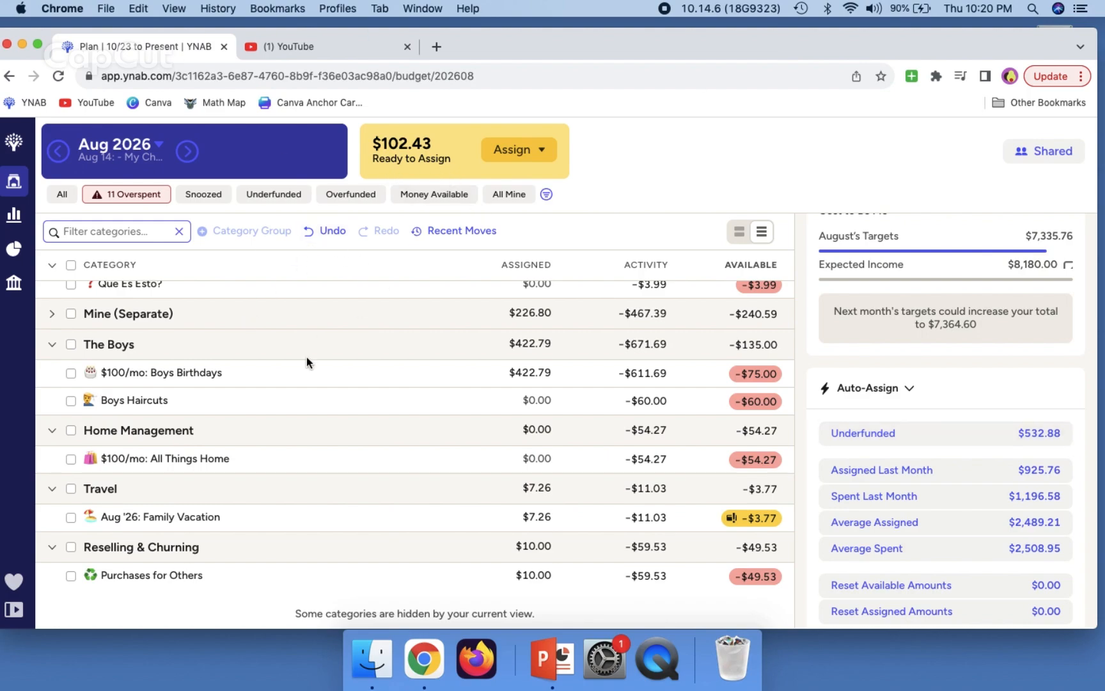
Step: Check the Boys Haircuts category, clear its selection, and examine the August activity of All Things Home under Home Management
{"action": "left_click", "coordinate": [291, 404]}
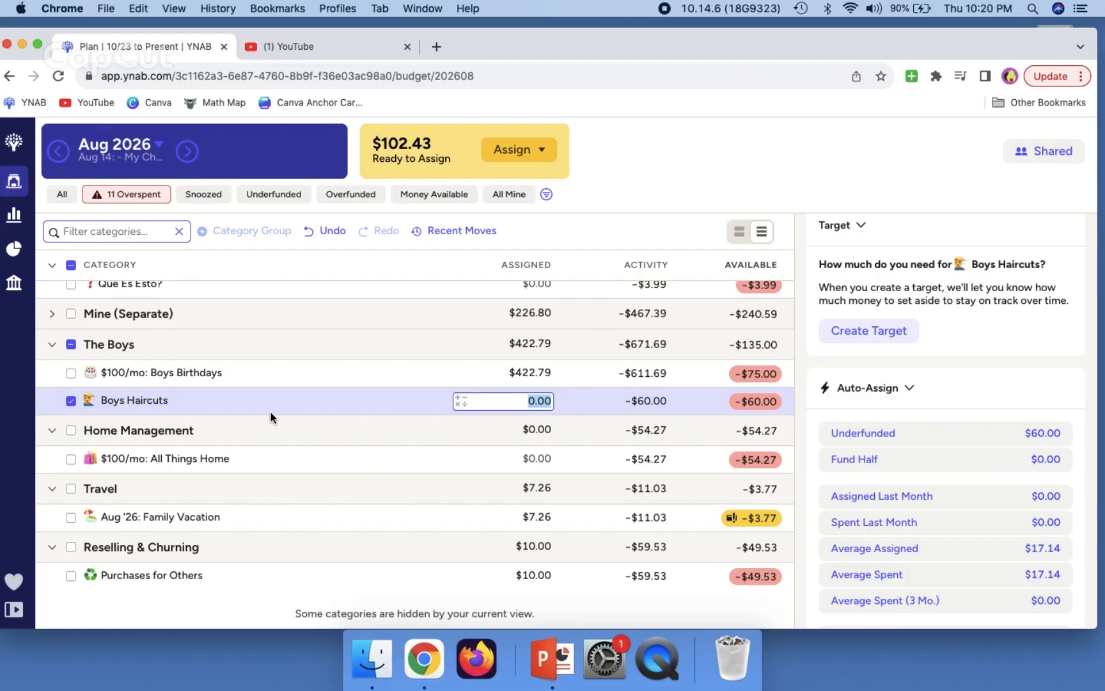
{"action": "left_click", "coordinate": [71, 345]}
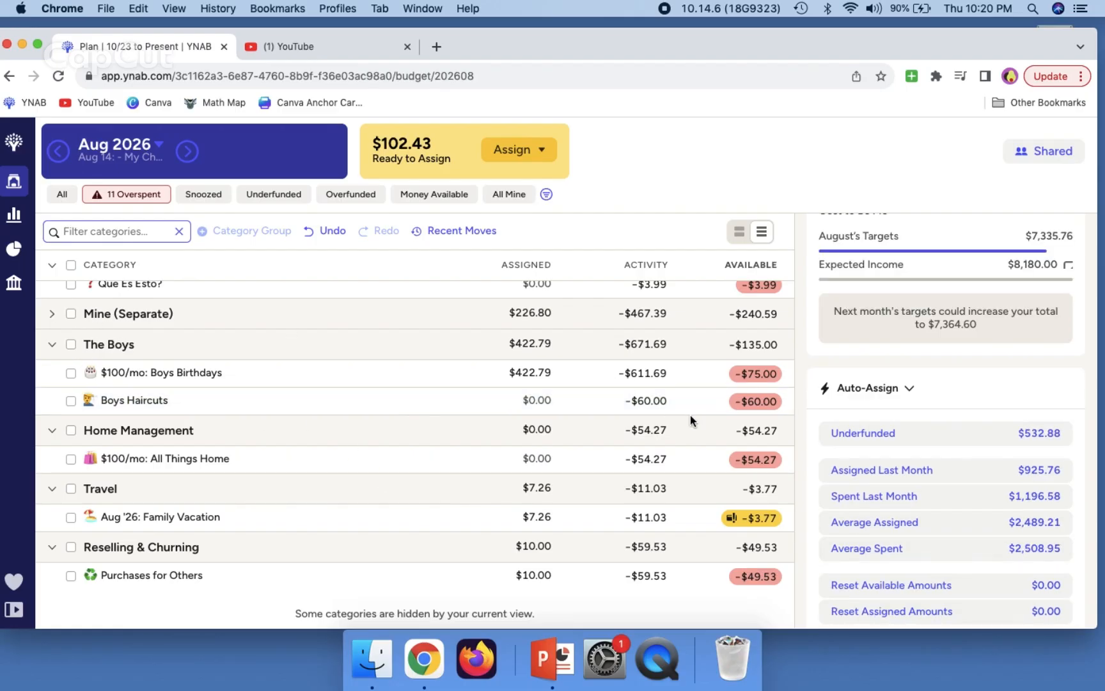
{"action": "left_click", "coordinate": [646, 459]}
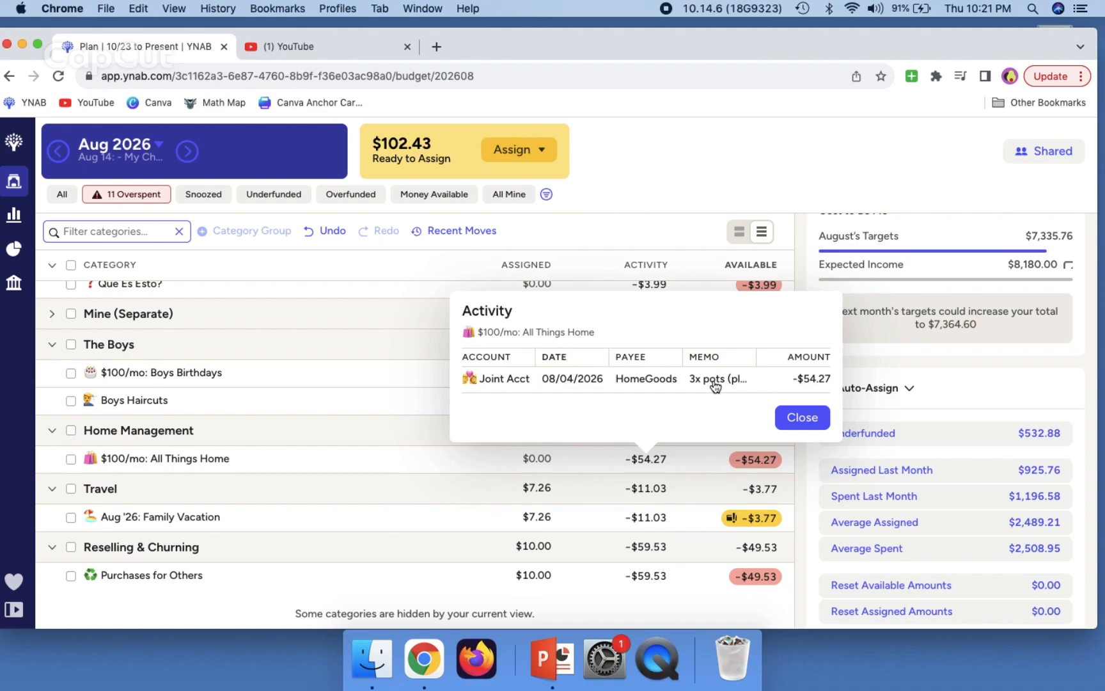
{"action": "left_click", "coordinate": [803, 417]}
Step: Cover the overspending in All Things Home under Home Management from Ready to Assign
{"action": "left_click", "coordinate": [459, 457]}
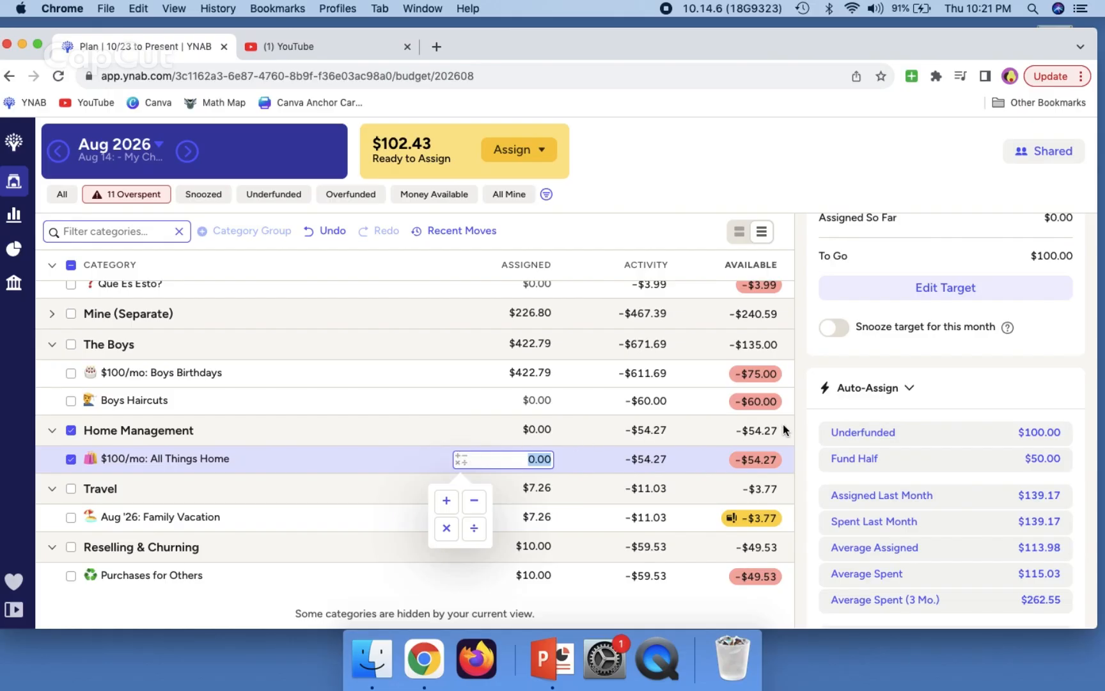
{"action": "left_click", "coordinate": [861, 416]}
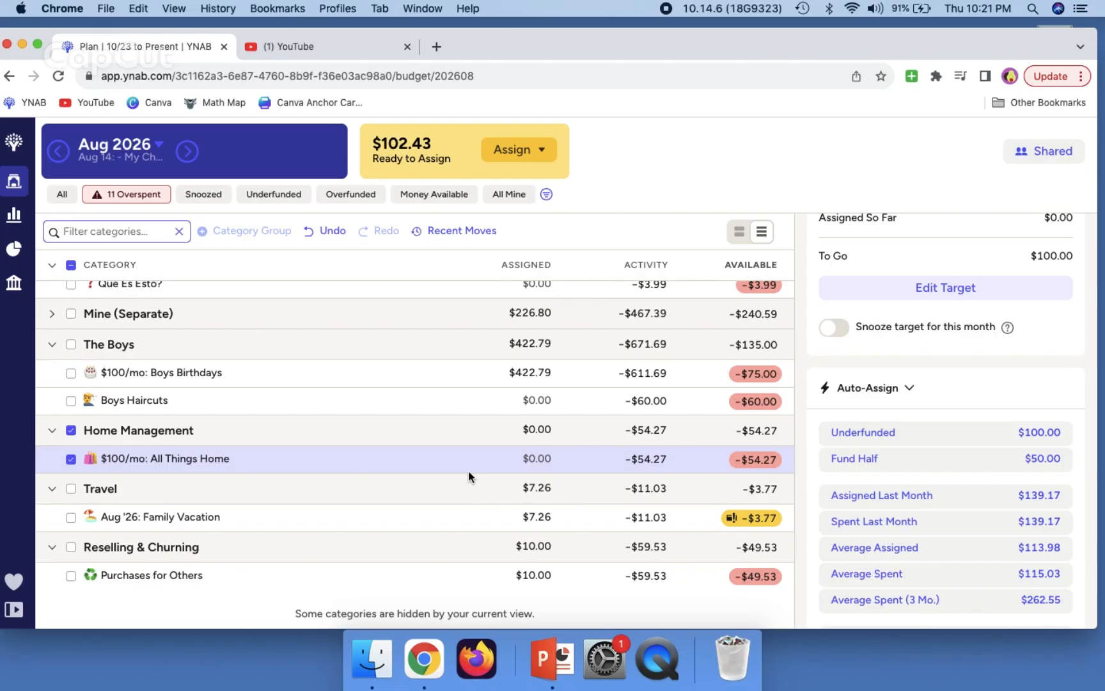
{"action": "left_click", "coordinate": [511, 458]}
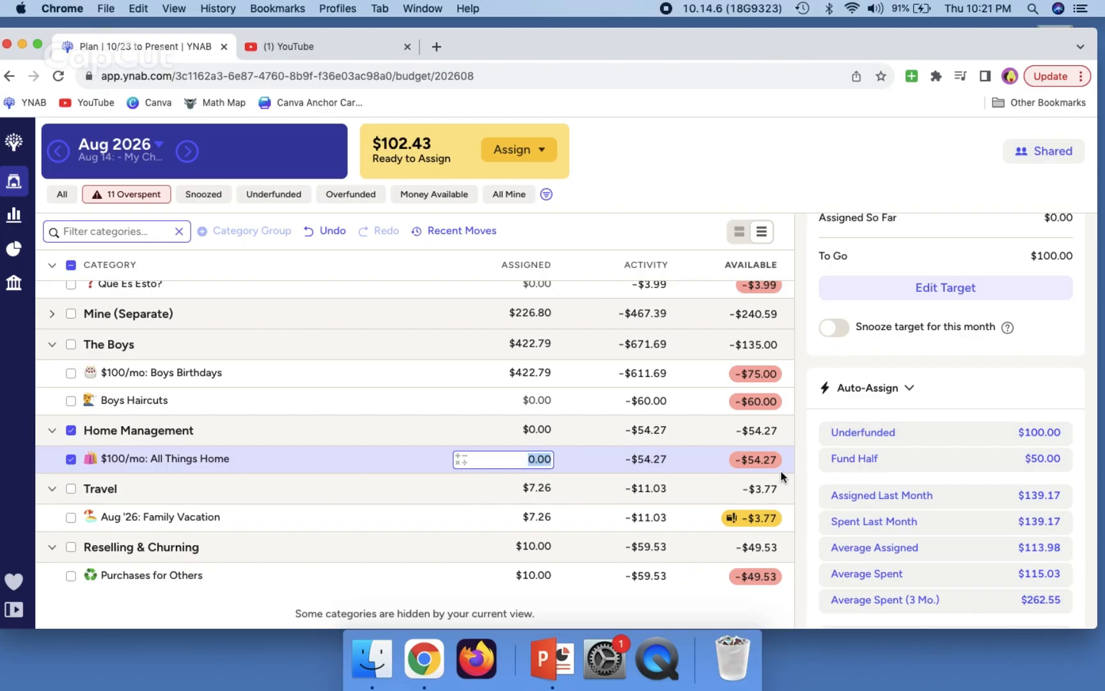
{"action": "left_click", "coordinate": [761, 460]}
{"action": "left_click", "coordinate": [698, 534]}
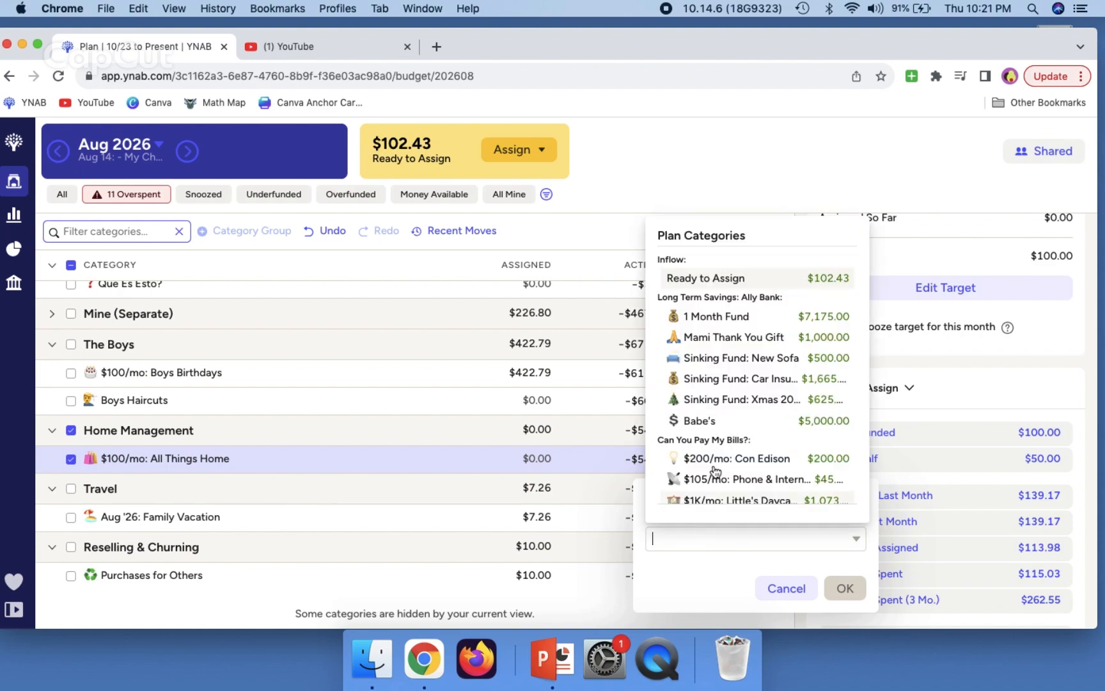
{"action": "left_click", "coordinate": [760, 279]}
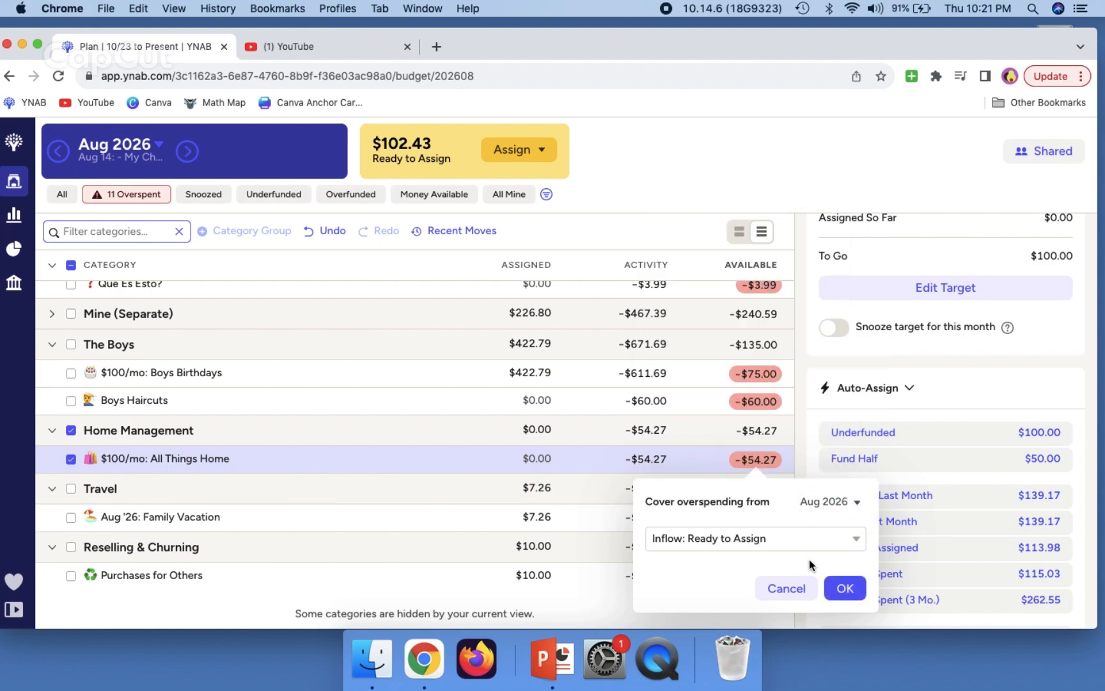
{"action": "left_click", "coordinate": [844, 587]}
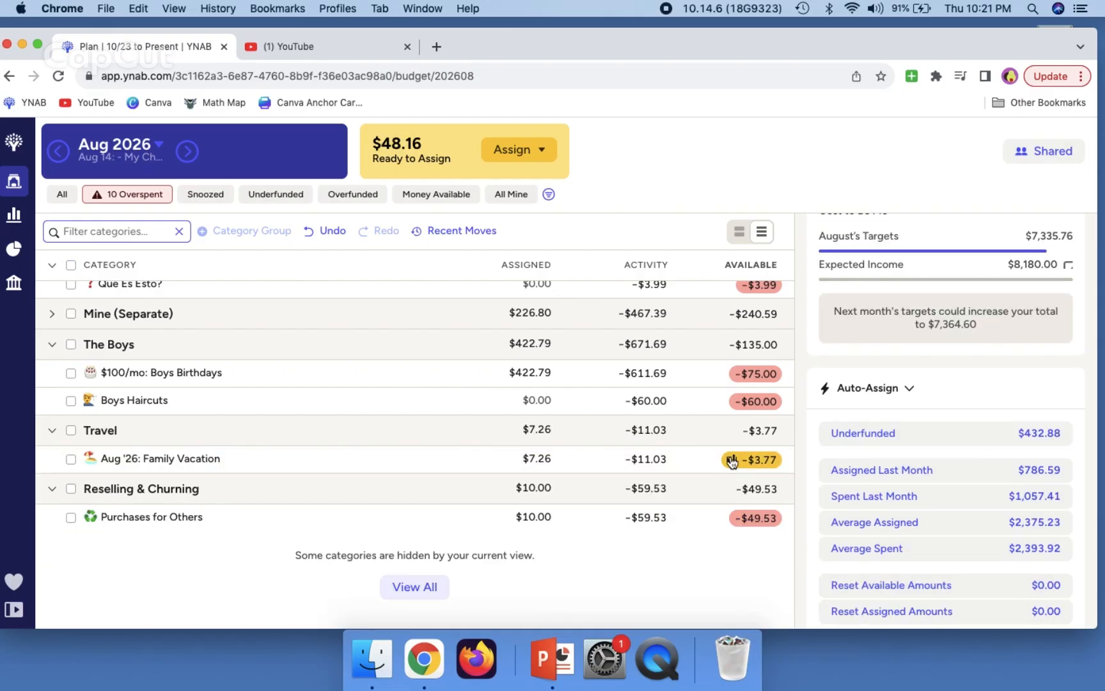
Step: Cover the overspending in the Aug '26: Family Vacation category under Travel from Ready to Assign
{"action": "left_click", "coordinate": [758, 466]}
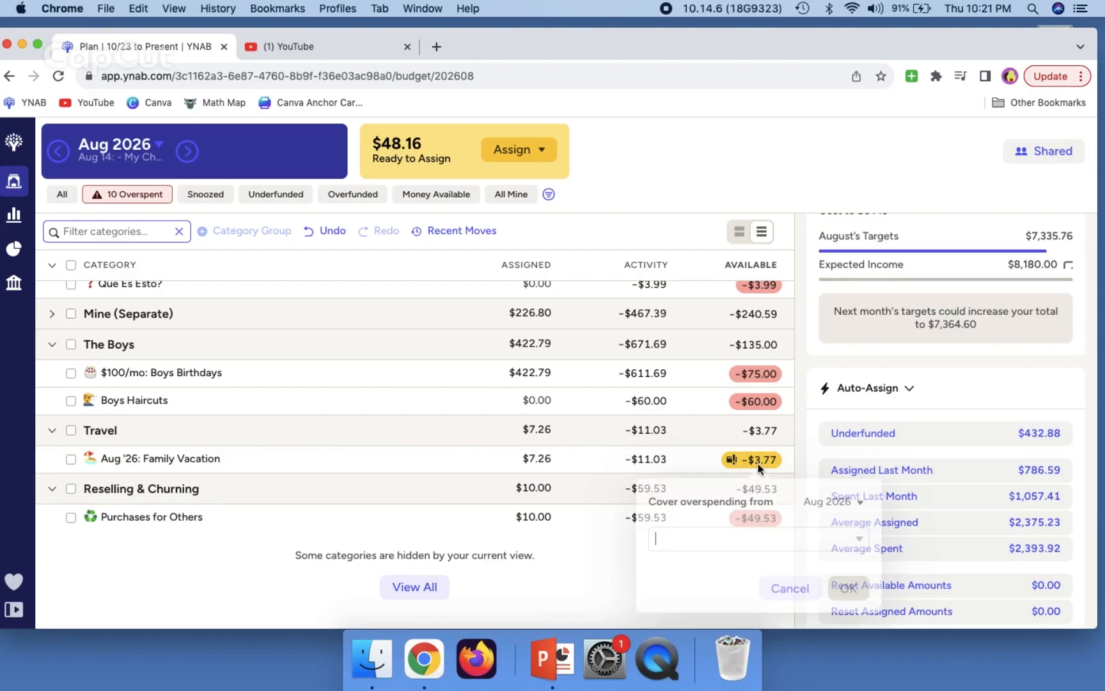
{"action": "left_click", "coordinate": [742, 532]}
{"action": "left_click", "coordinate": [756, 286]}
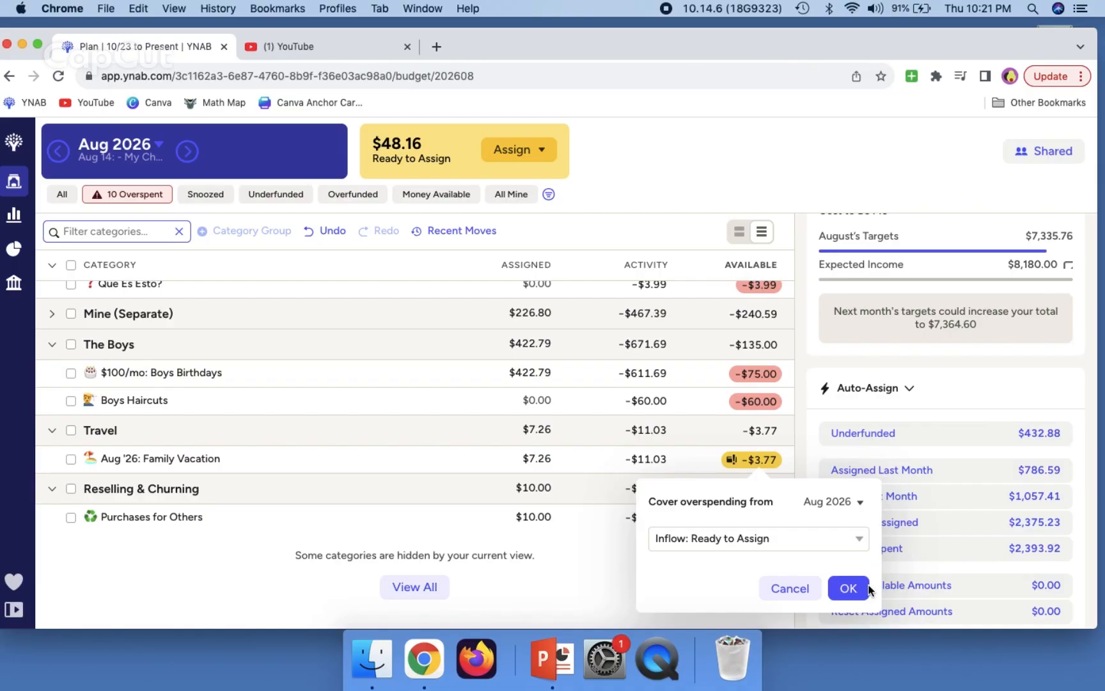
{"action": "left_click", "coordinate": [848, 588]}
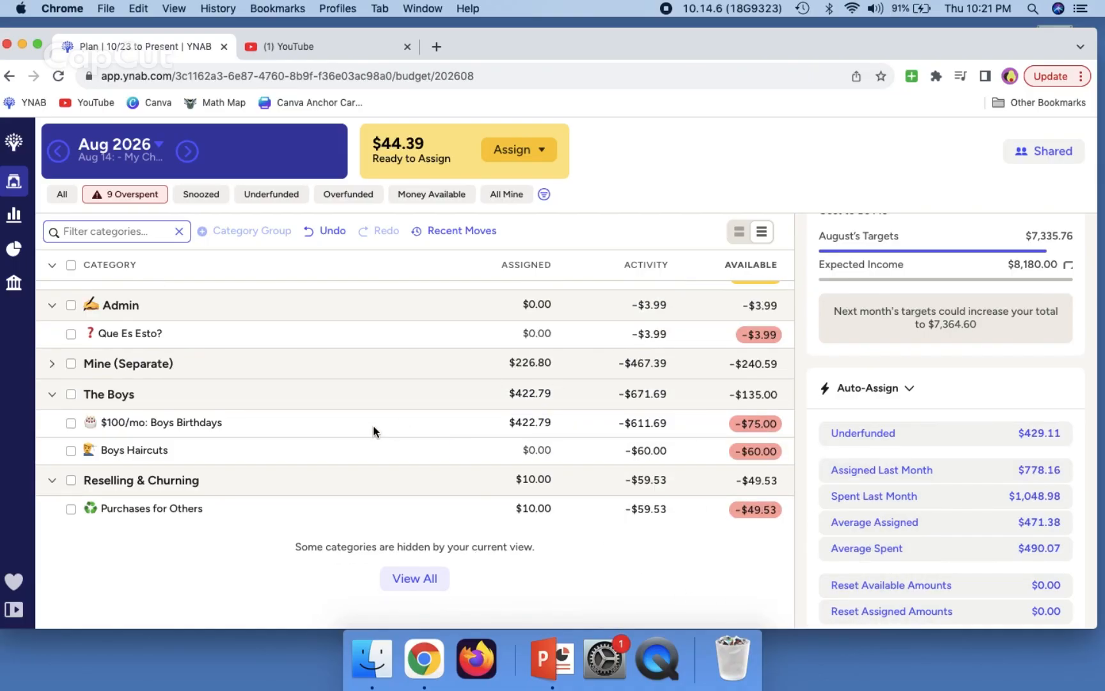
Step: Examine the August transactions of Purchases for Others under Reselling & Churning, then close the activity list
{"action": "left_click", "coordinate": [650, 511]}
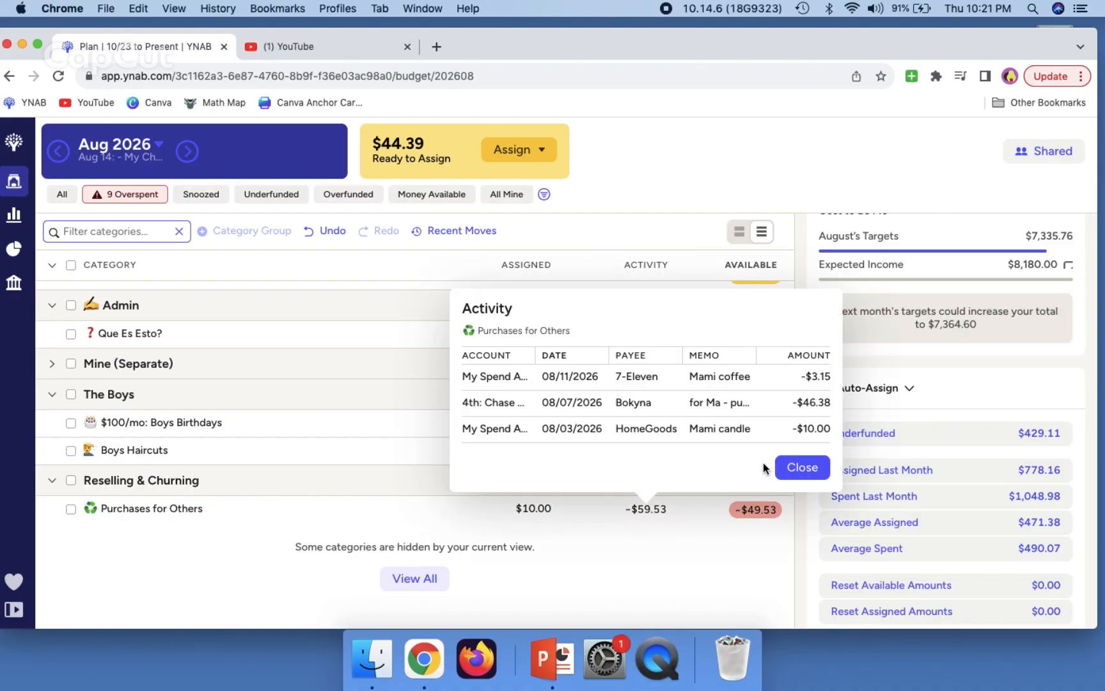
{"action": "left_click", "coordinate": [801, 465]}
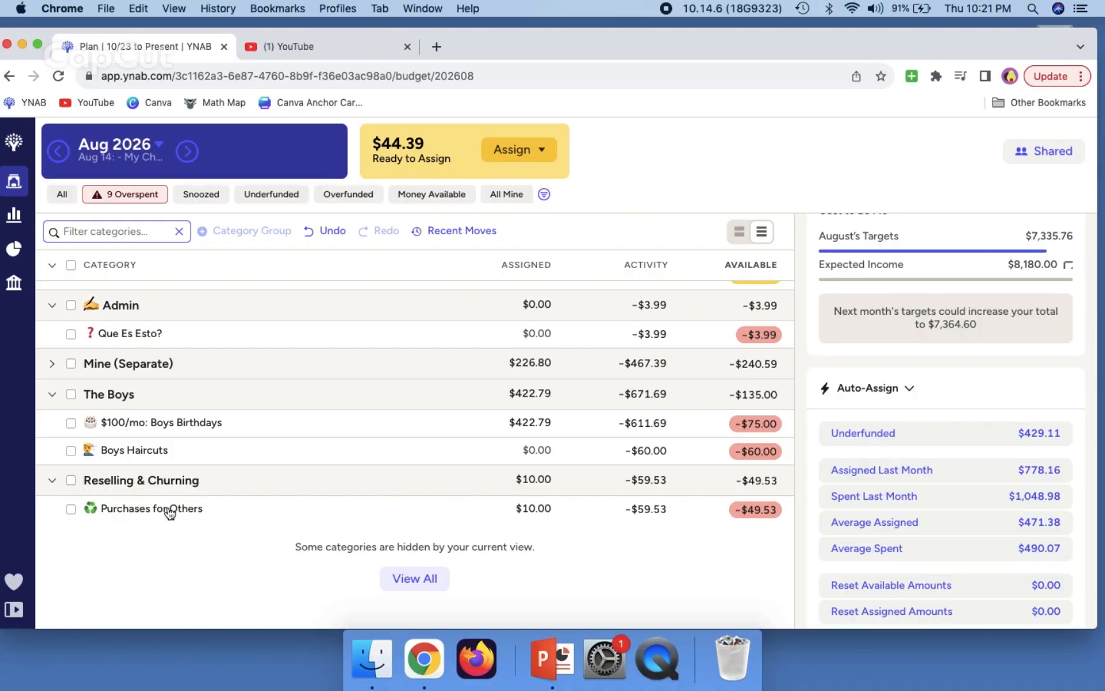
{"action": "mouse_move", "coordinate": [169, 512]}
Step: Assign $30 to the Boys Haircuts category and clear the category selection
{"action": "left_click", "coordinate": [465, 451]}
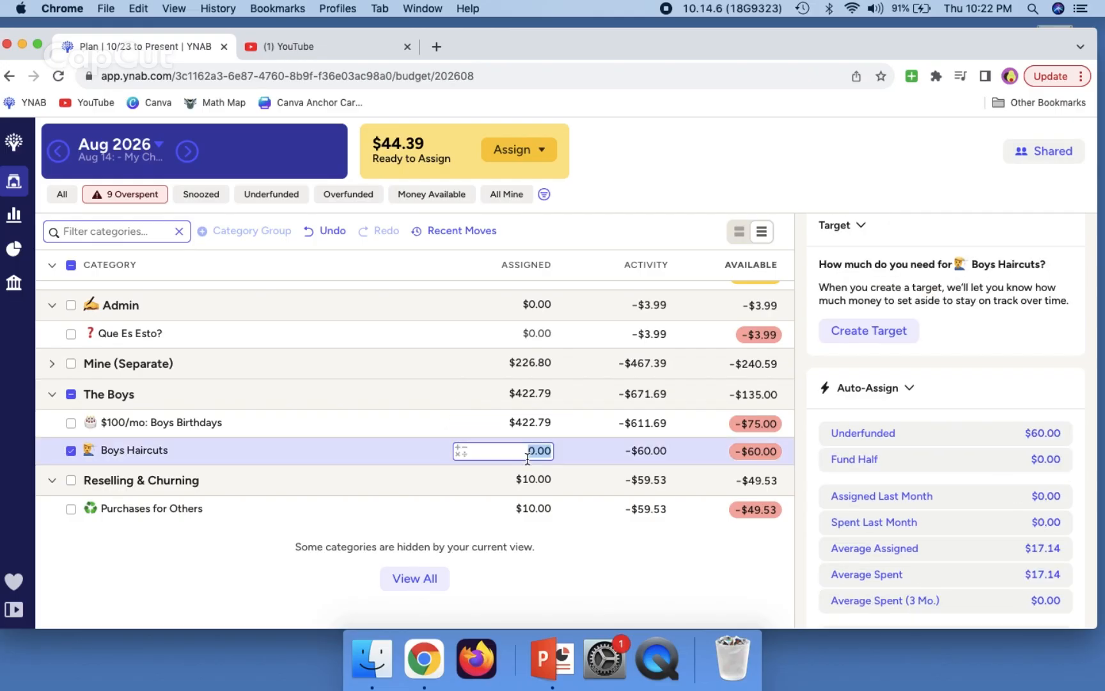
{"action": "type", "text": "30"}
{"action": "key", "text": "Return"}
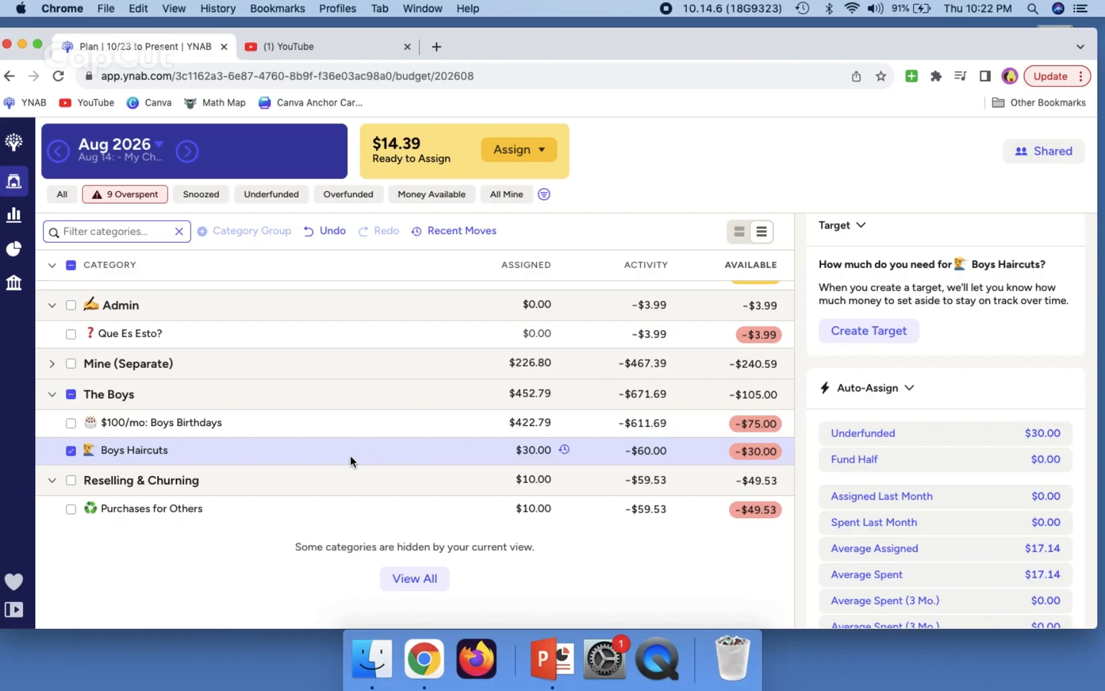
{"action": "left_click", "coordinate": [70, 266]}
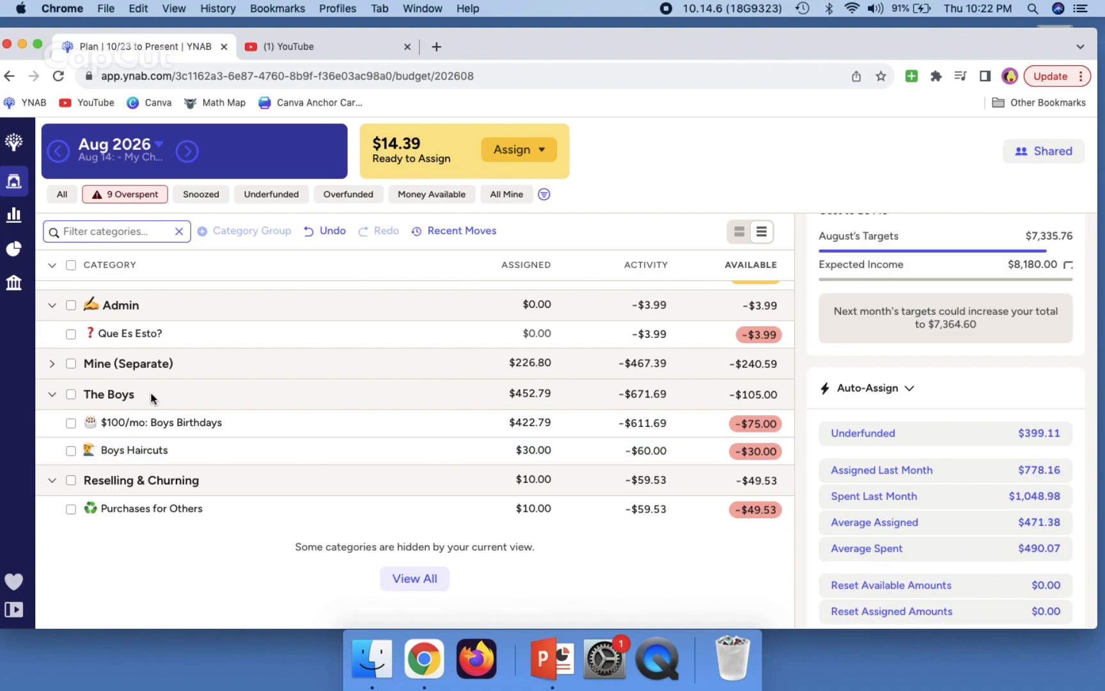
{"action": "left_click", "coordinate": [530, 508]}
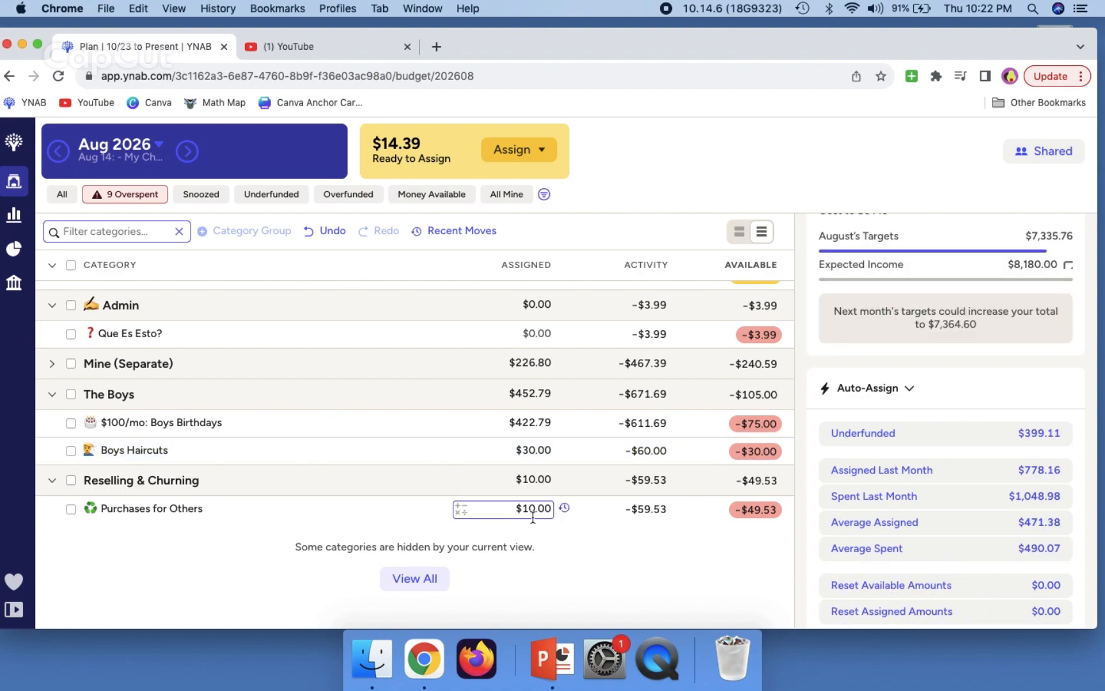
{"action": "left_click", "coordinate": [530, 507]}
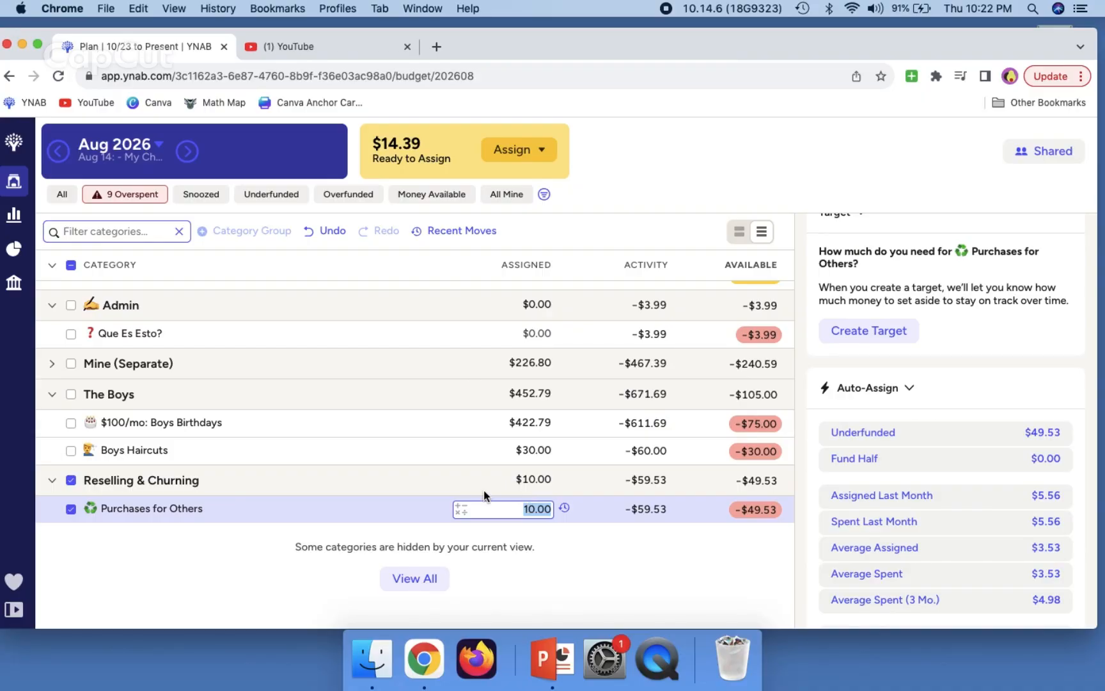
{"action": "scroll", "coordinate": [483, 490], "scroll_direction": "up", "scroll_amount": 1}
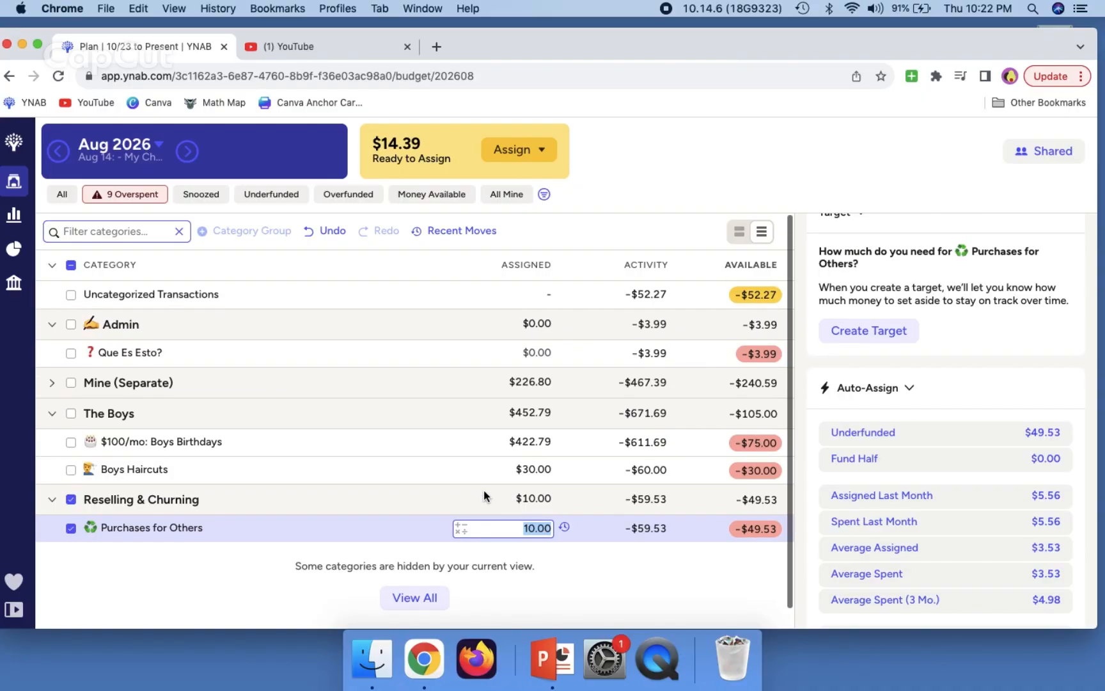
Step: Show all plan categories and add $14.39 to the existing assigned amount of To Budget under Admin
{"action": "left_click", "coordinate": [56, 210]}
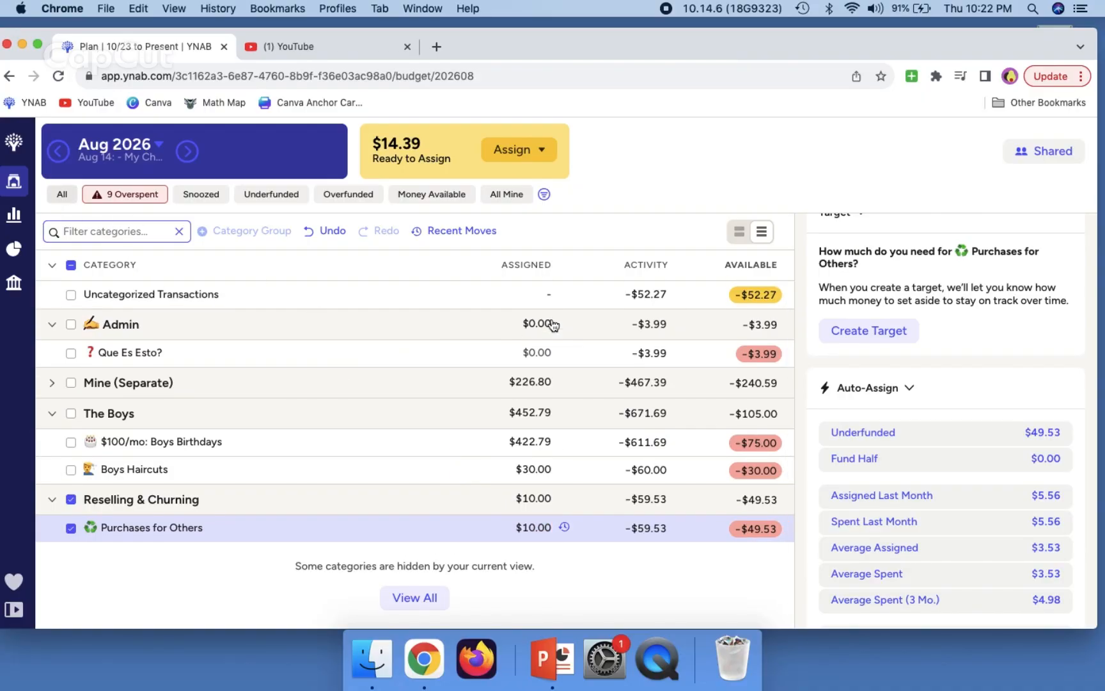
{"action": "left_click", "coordinate": [533, 408]}
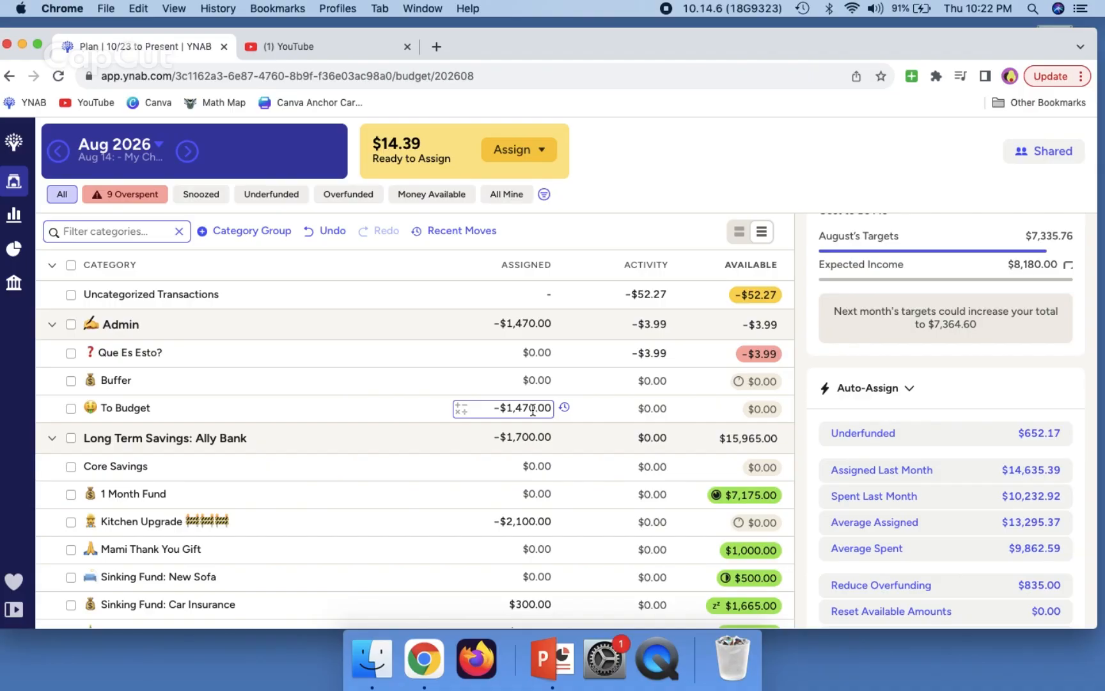
{"action": "type", "text": "+"}
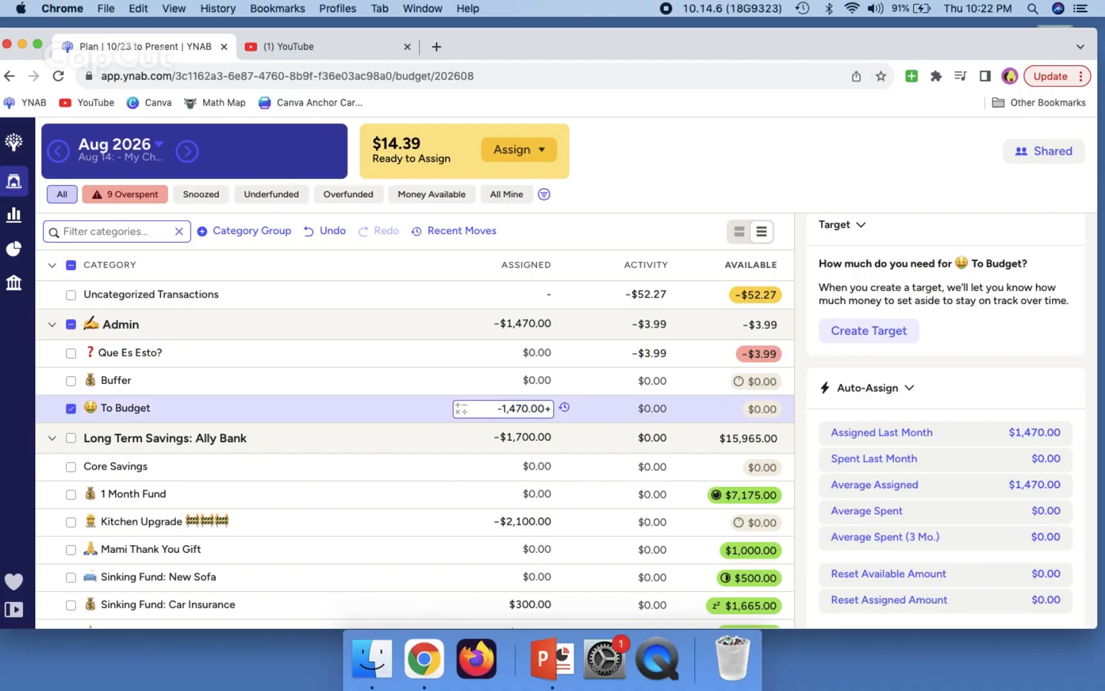
{"action": "type", "text": "14.39="}
Step: Move $30 from All Things Little to Boys Haircuts within The Boys group
{"action": "scroll", "coordinate": [265, 389], "scroll_direction": "down", "scroll_amount": 10}
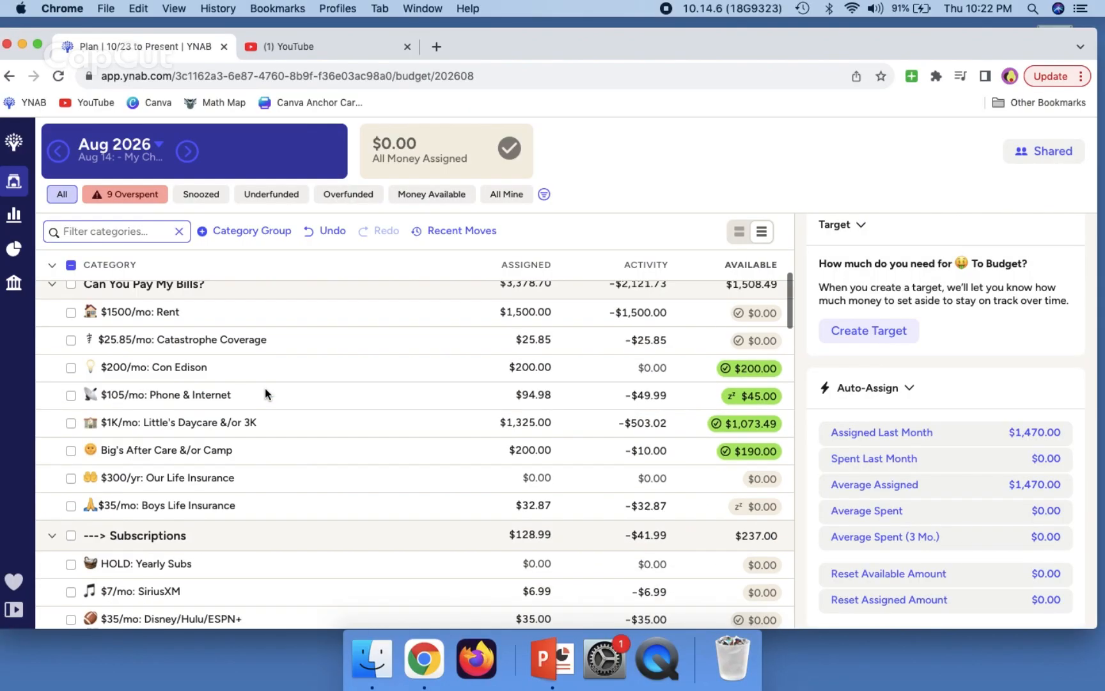
{"action": "scroll", "coordinate": [265, 388], "scroll_direction": "down", "scroll_amount": 10}
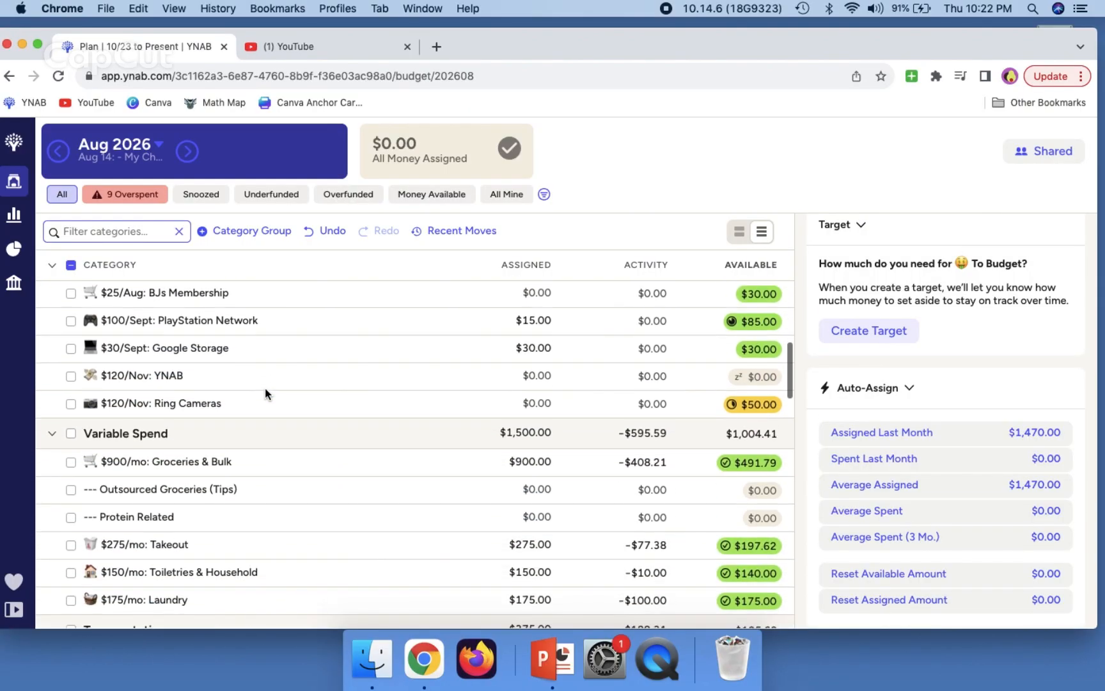
{"action": "scroll", "coordinate": [265, 392], "scroll_direction": "down", "scroll_amount": 10}
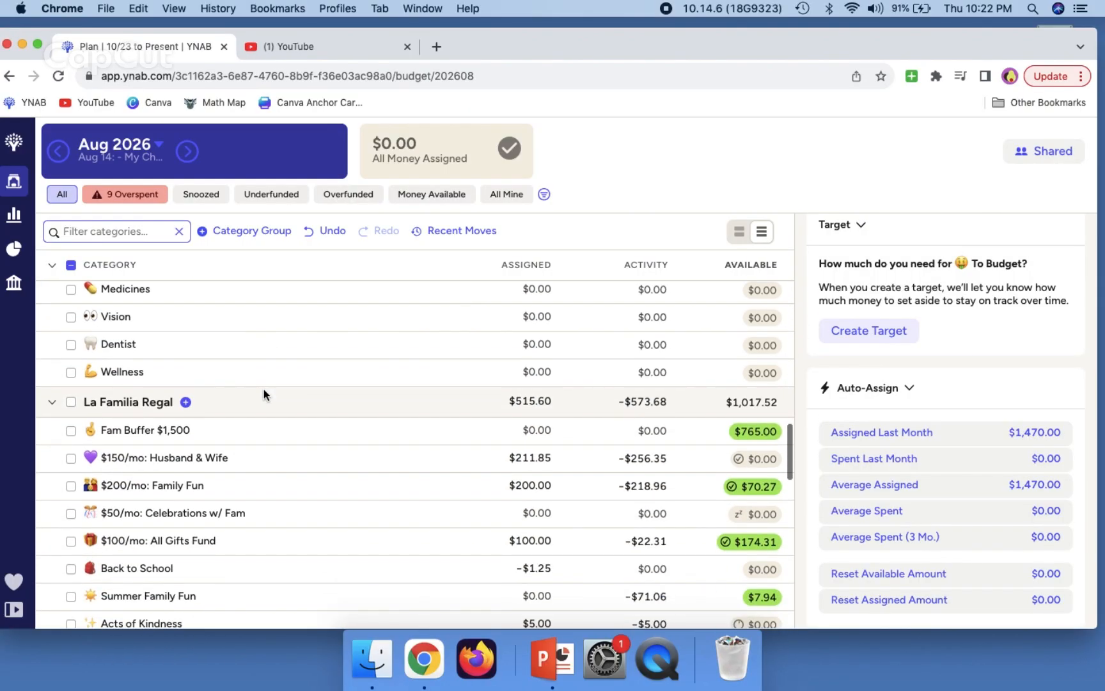
{"action": "scroll", "coordinate": [263, 391], "scroll_direction": "down", "scroll_amount": 10}
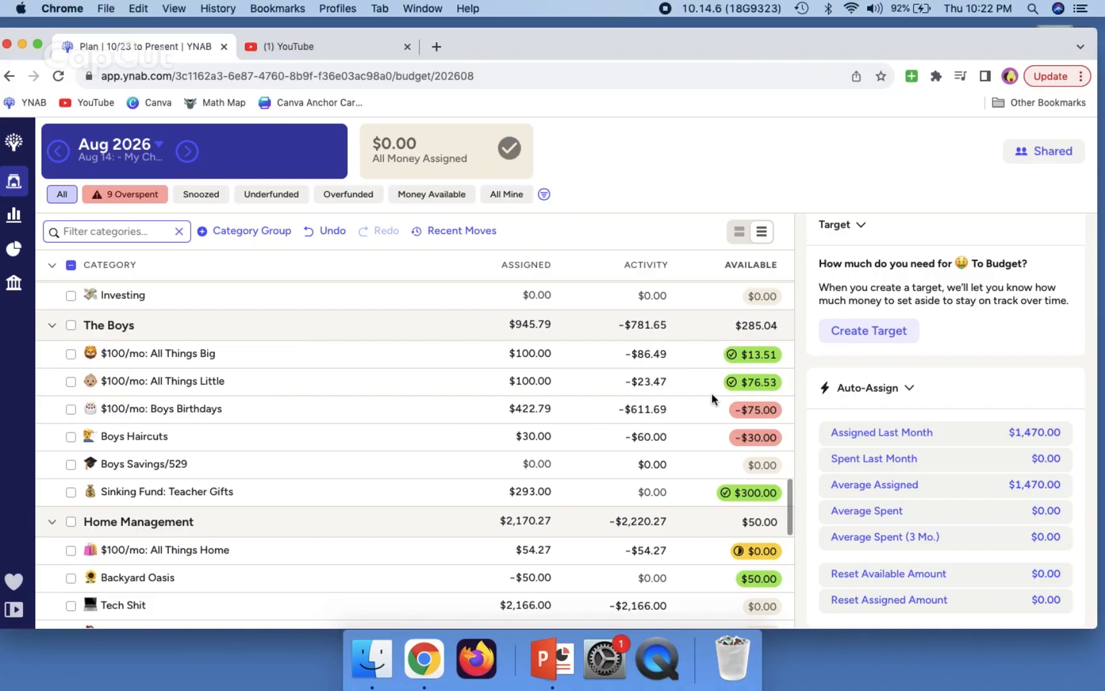
{"action": "left_click", "coordinate": [766, 382]}
{"action": "type", "text": "30"}
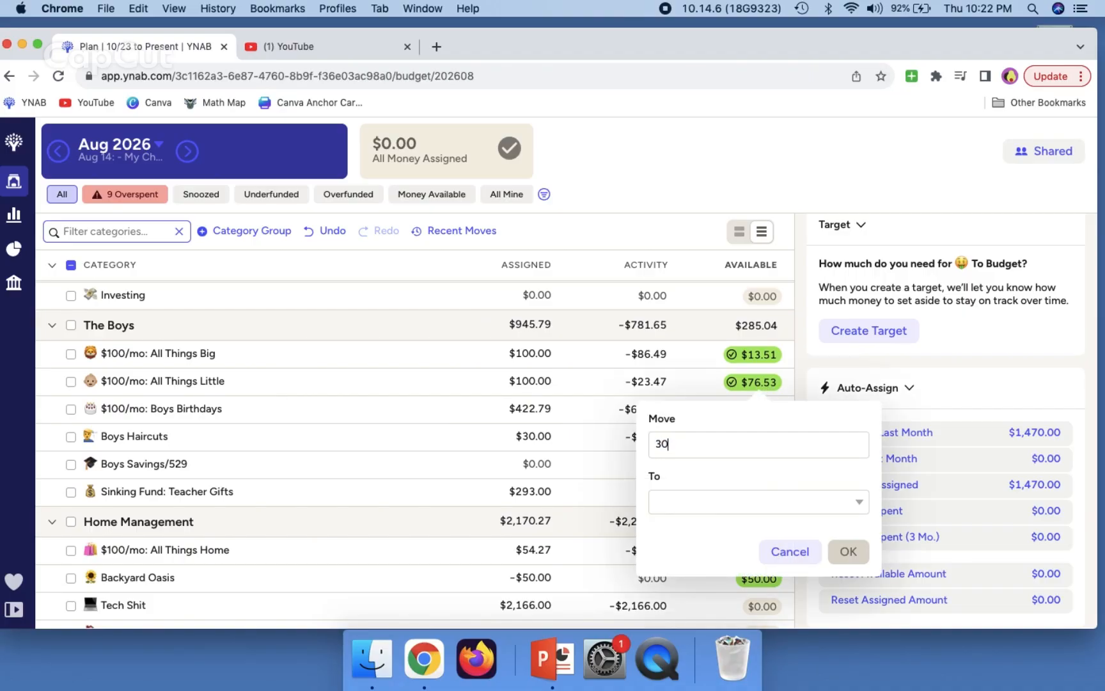
{"action": "key", "text": "Tab"}
{"action": "type", "text": "Boys Ha"}
{"action": "key", "text": "Return"}
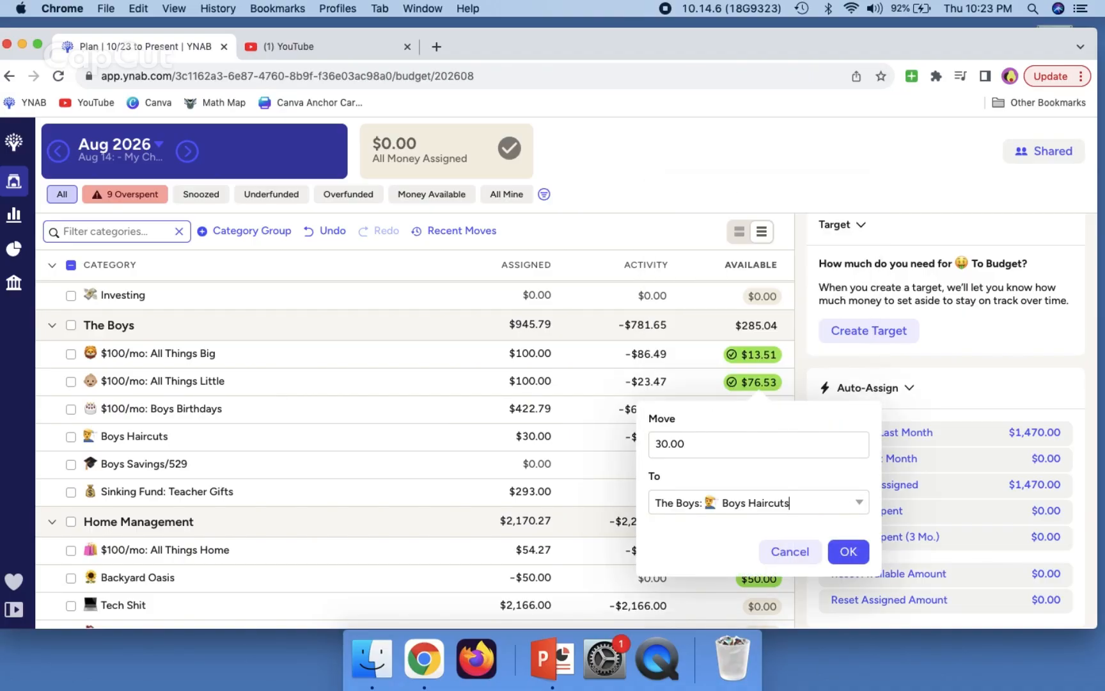
{"action": "key", "text": "Return"}
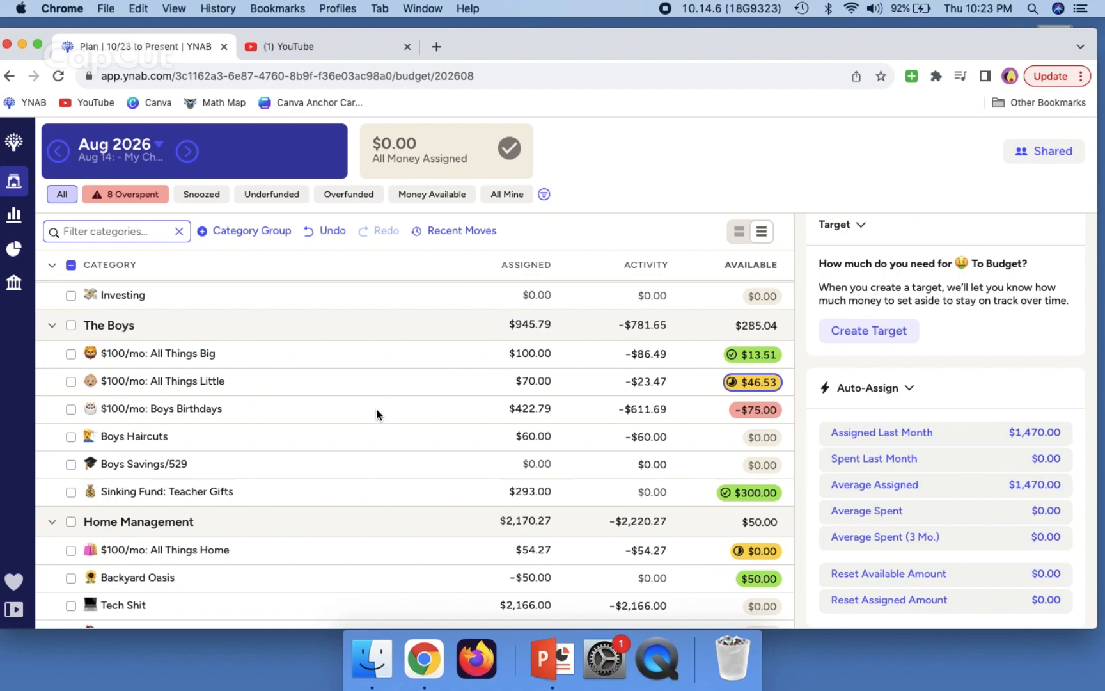
Step: Snooze this month's targets for All Things Little under The Boys and All Things Home under Home Management
{"action": "left_click", "coordinate": [363, 382]}
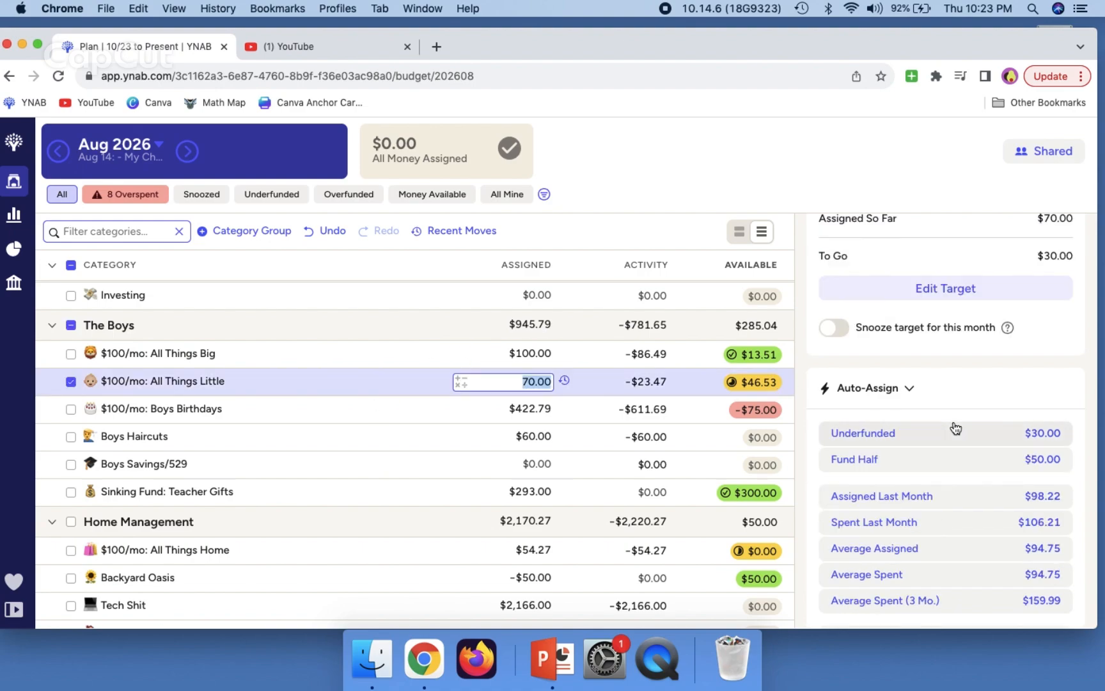
{"action": "left_click", "coordinate": [850, 335]}
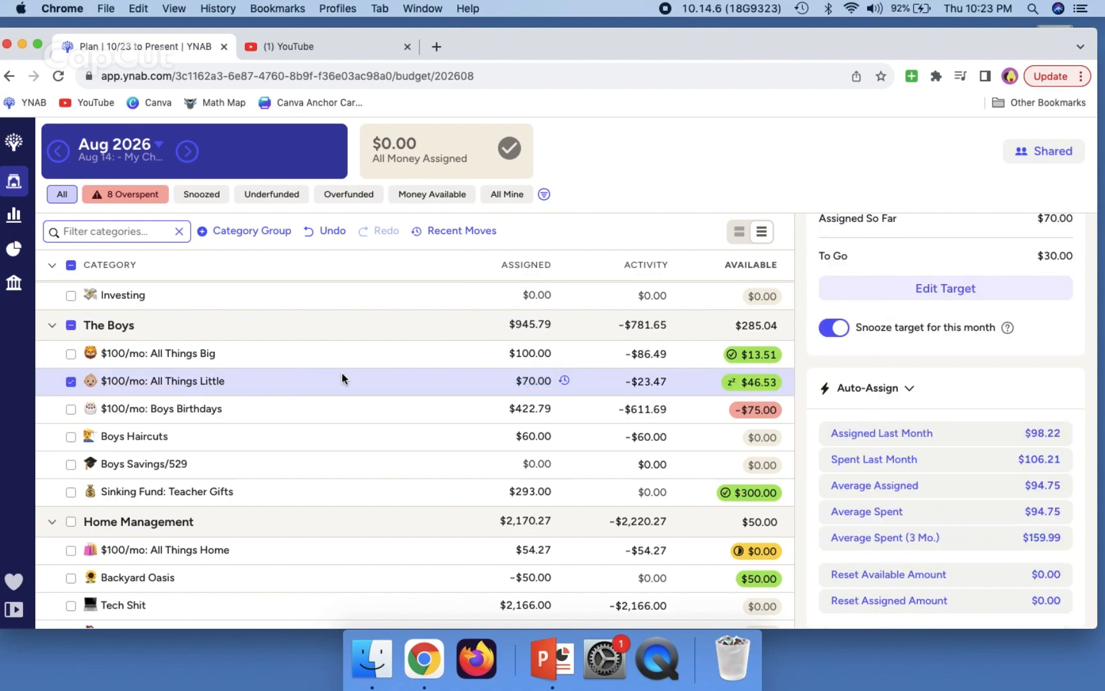
{"action": "left_click", "coordinate": [294, 543]}
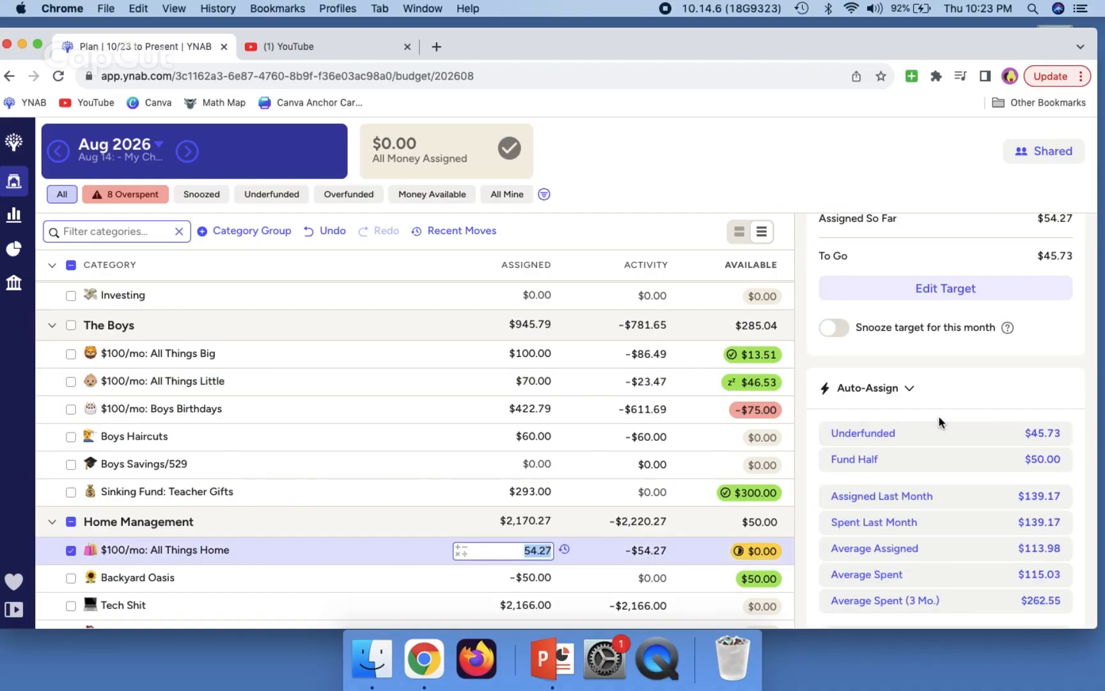
{"action": "left_click", "coordinate": [836, 331]}
Step: Review the remaining category groups and the overspent categories, then show all plan categories again
{"action": "scroll", "coordinate": [364, 426], "scroll_direction": "down", "scroll_amount": 5}
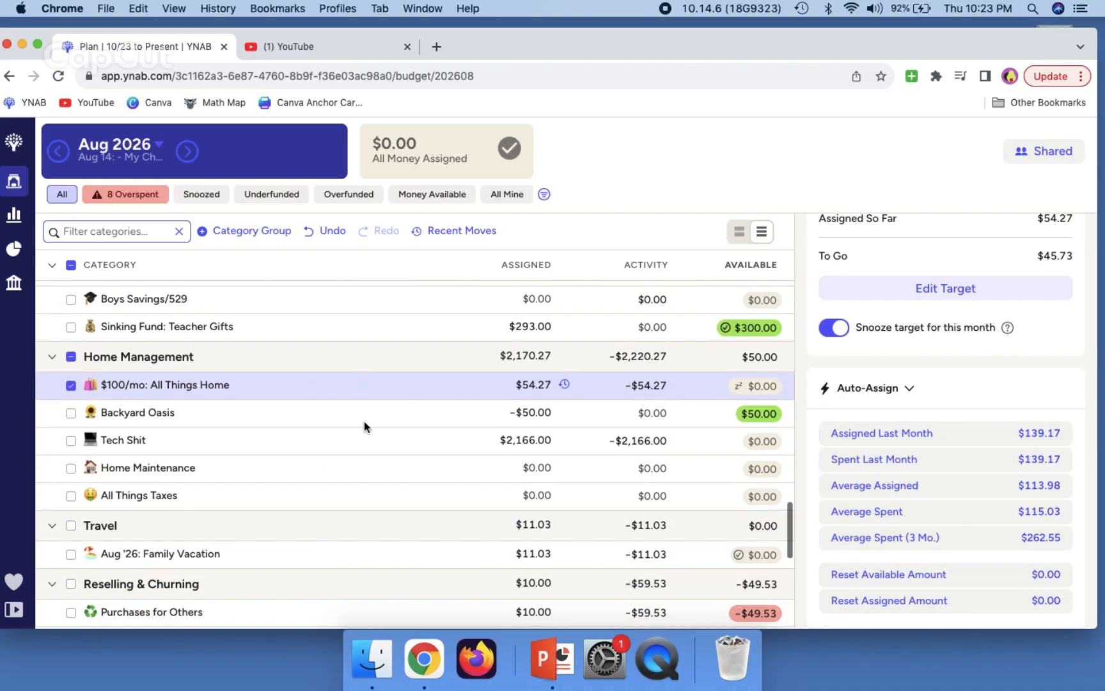
{"action": "scroll", "coordinate": [365, 426], "scroll_direction": "down", "scroll_amount": 5}
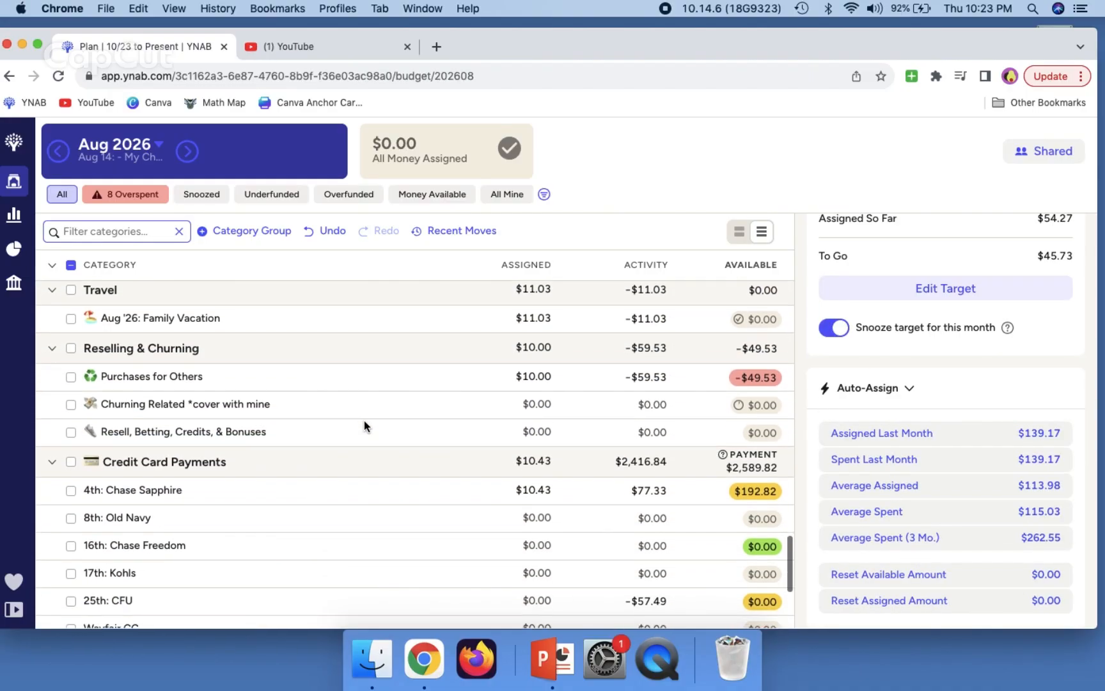
{"action": "left_click", "coordinate": [125, 195]}
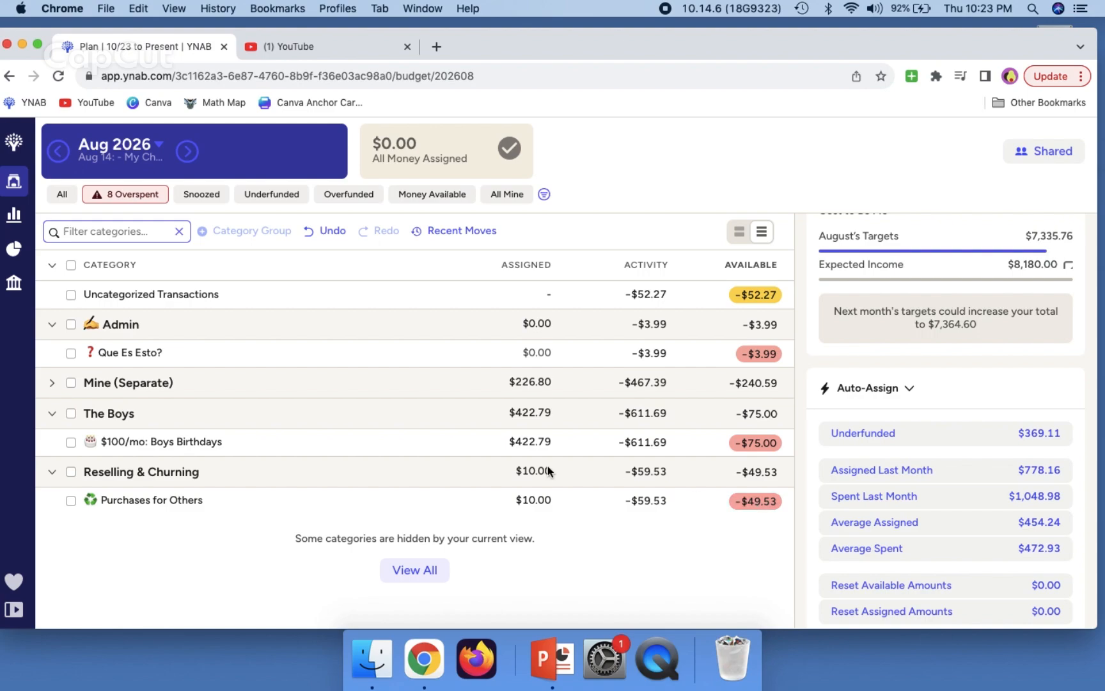
{"action": "left_click", "coordinate": [67, 199]}
Step: Expand the Mine (Separate) group, reset the assigned amount of HOLD: Me Myself I to zero, and clear the category selection
{"action": "scroll", "coordinate": [363, 378], "scroll_direction": "down", "scroll_amount": 15}
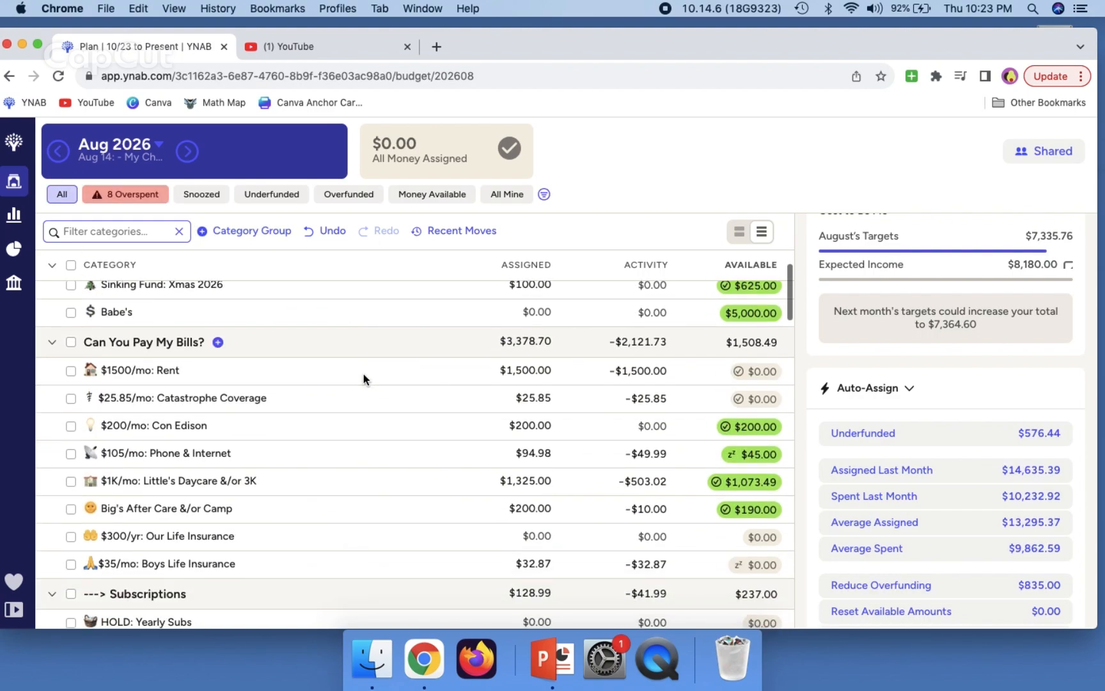
{"action": "scroll", "coordinate": [364, 378], "scroll_direction": "down", "scroll_amount": 12}
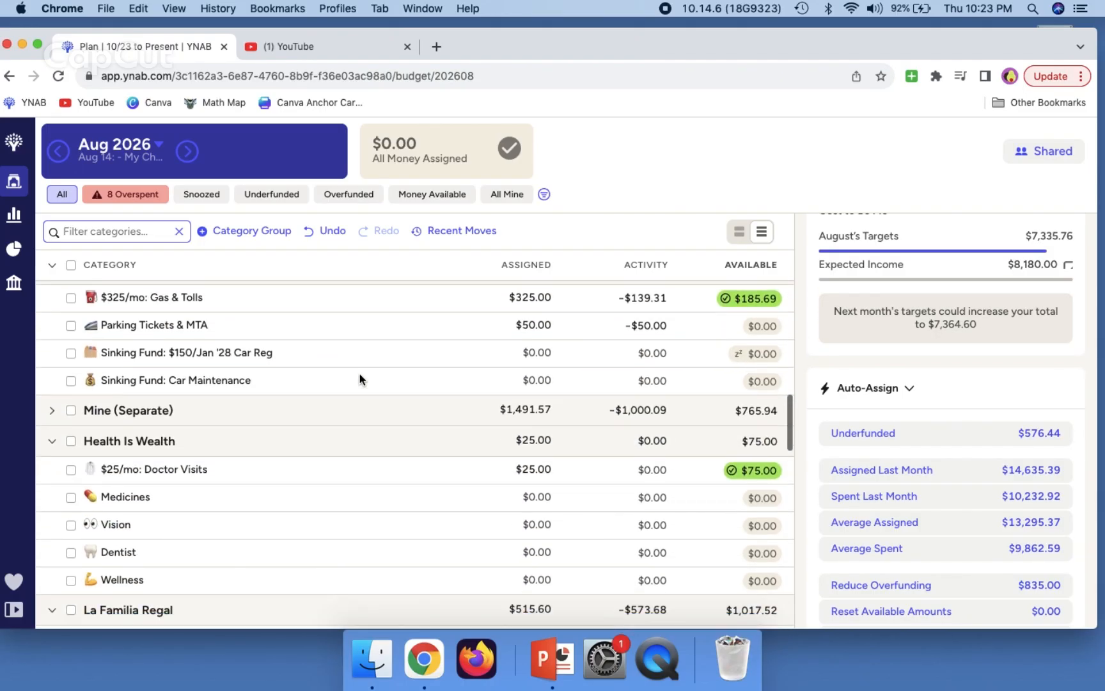
{"action": "left_click", "coordinate": [51, 410]}
{"action": "scroll", "coordinate": [406, 387], "scroll_direction": "down", "scroll_amount": 2}
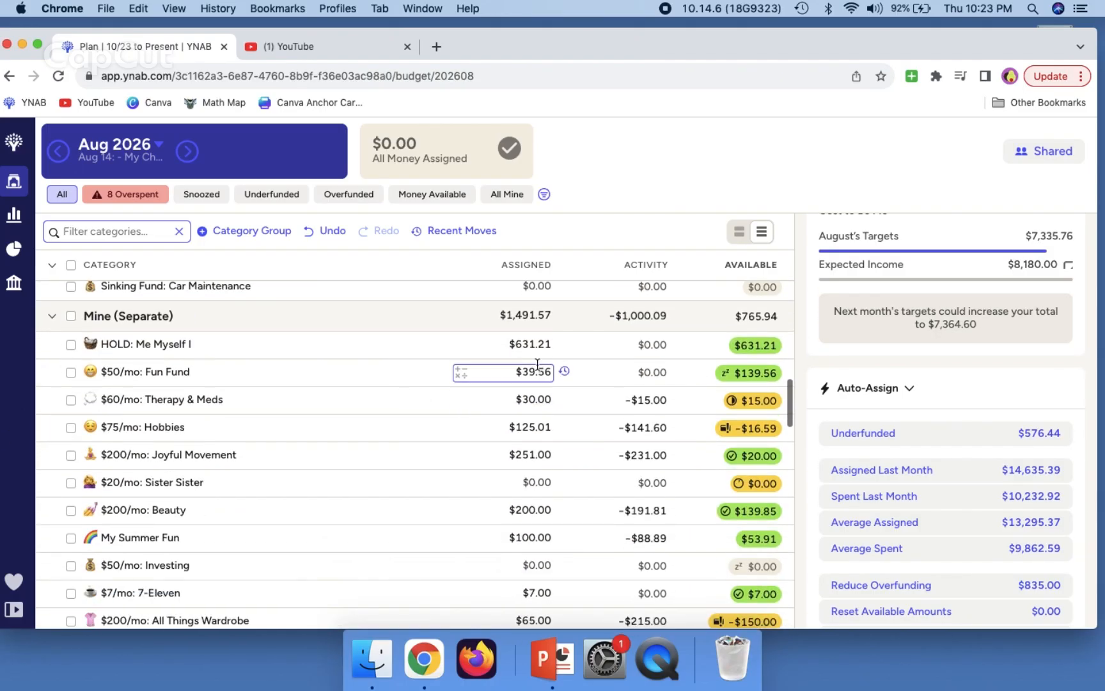
{"action": "left_click", "coordinate": [534, 339]}
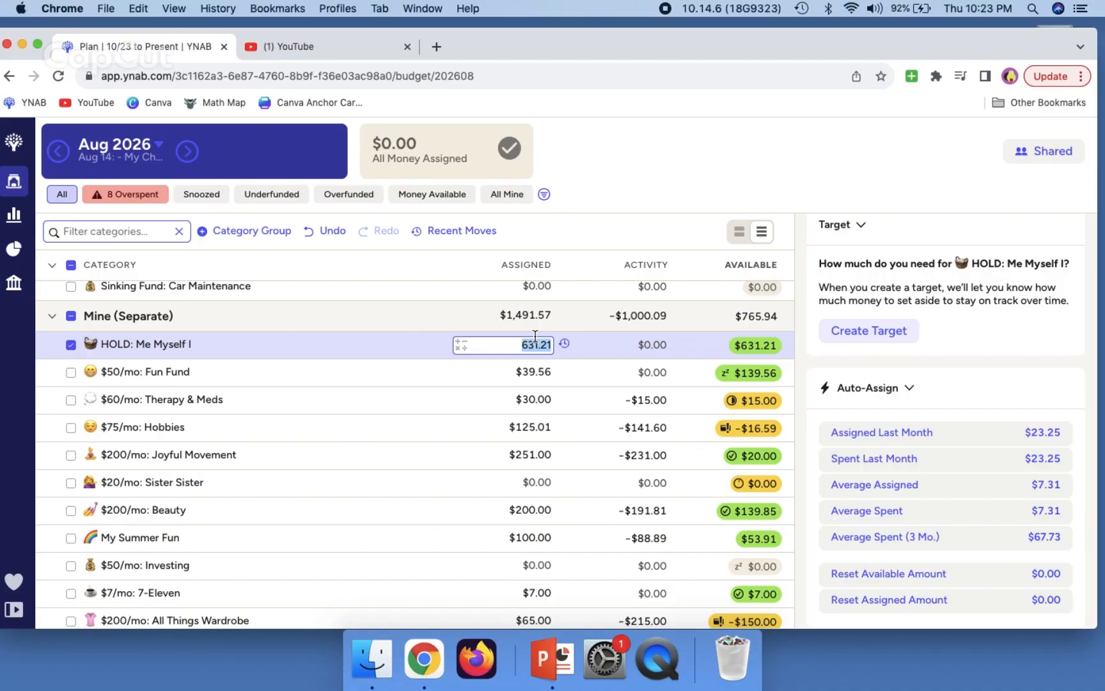
{"action": "key", "text": "BackSpace"}
{"action": "key", "text": "Return"}
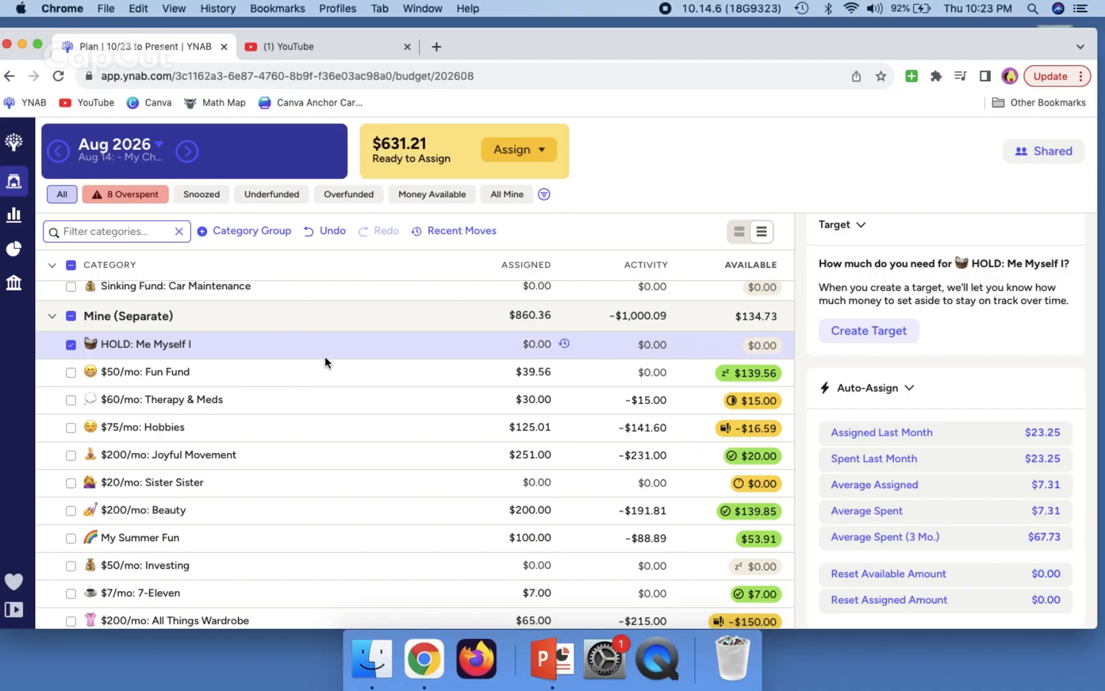
{"action": "left_click", "coordinate": [69, 265]}
Step: Assign the underfunded amounts of $30 to Therapy & Meds and $16.59 to Hobbies in the Mine (Separate) group
{"action": "scroll", "coordinate": [253, 382], "scroll_direction": "down", "scroll_amount": 2}
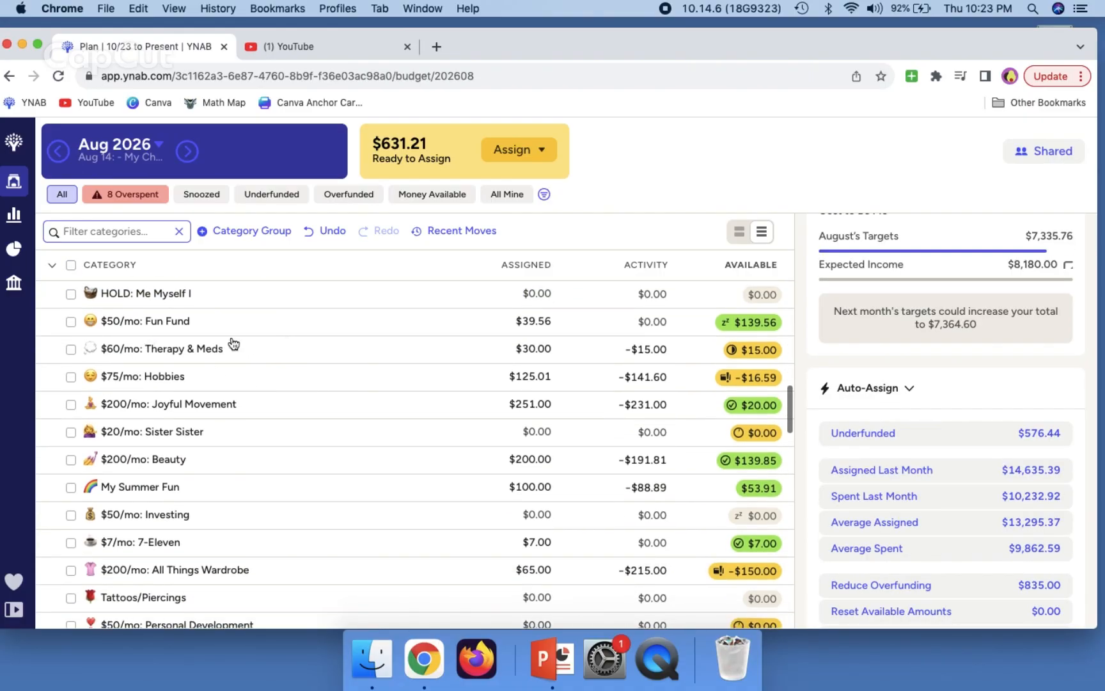
{"action": "left_click", "coordinate": [305, 321]}
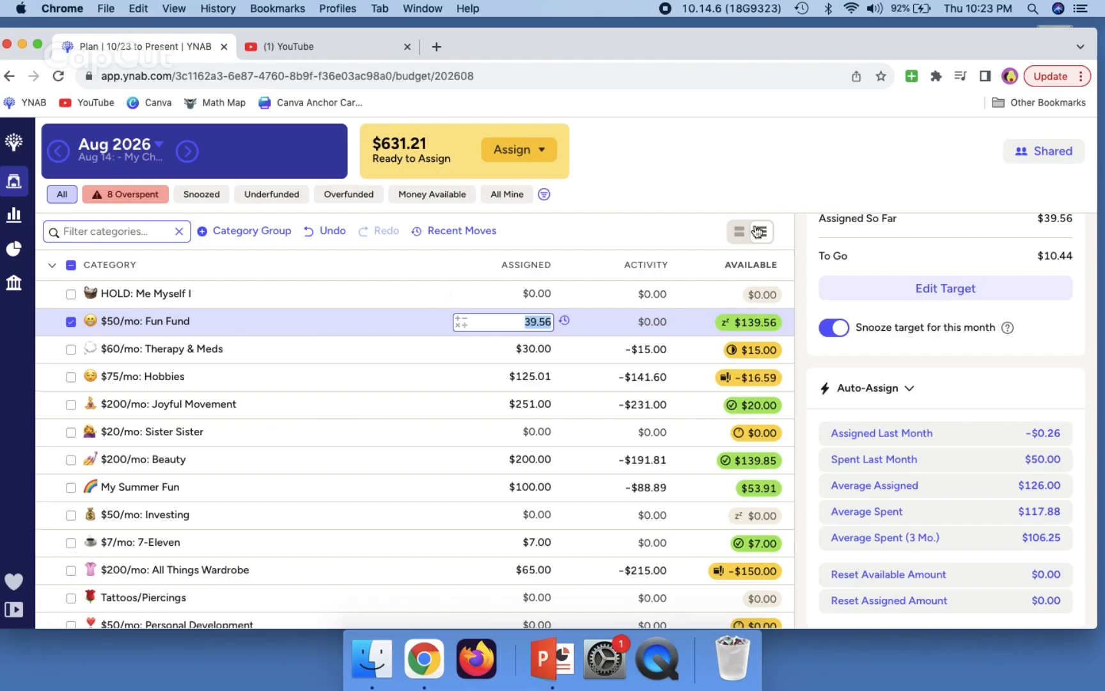
{"action": "left_click", "coordinate": [396, 349]}
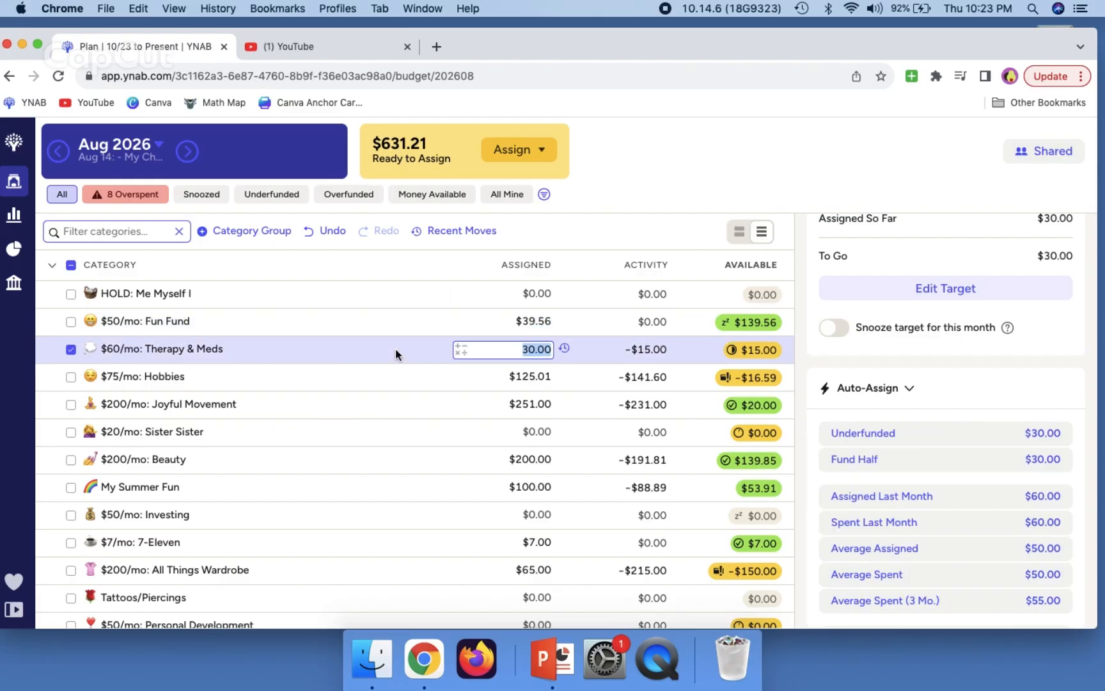
{"action": "left_click", "coordinate": [913, 438]}
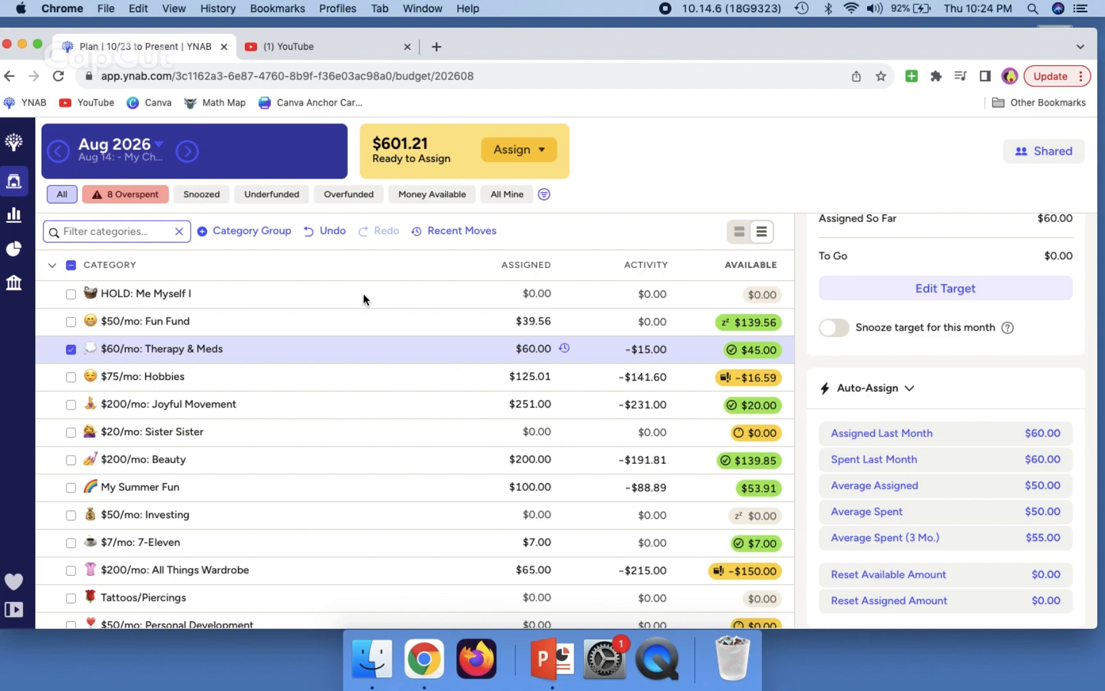
{"action": "left_click", "coordinate": [363, 385]}
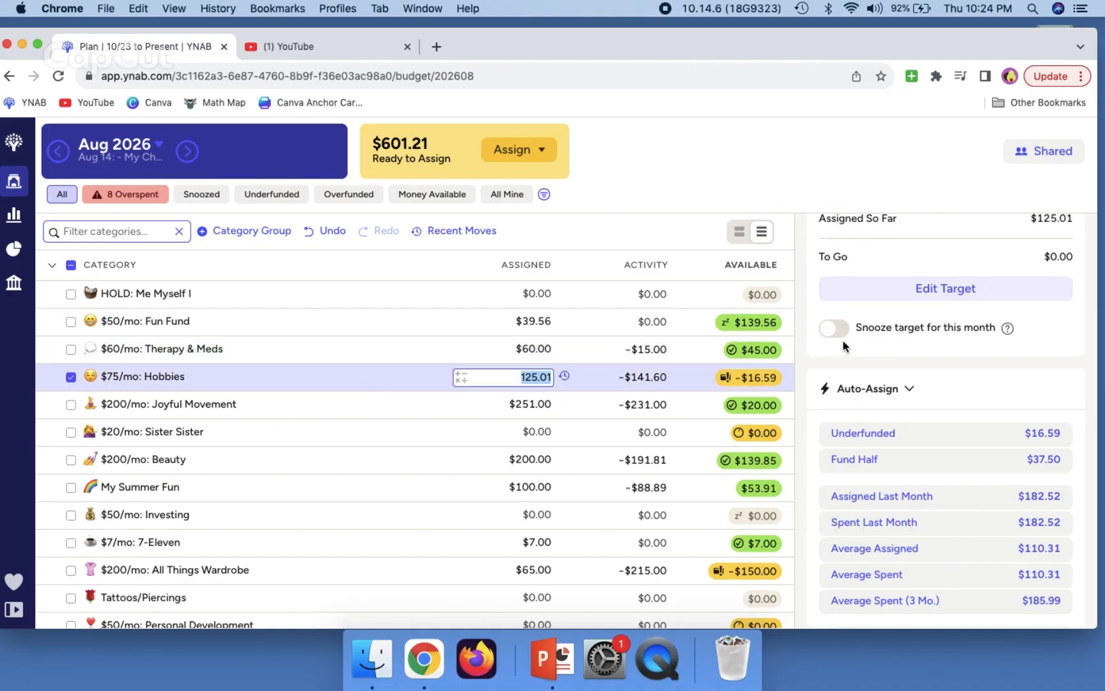
{"action": "left_click", "coordinate": [908, 433]}
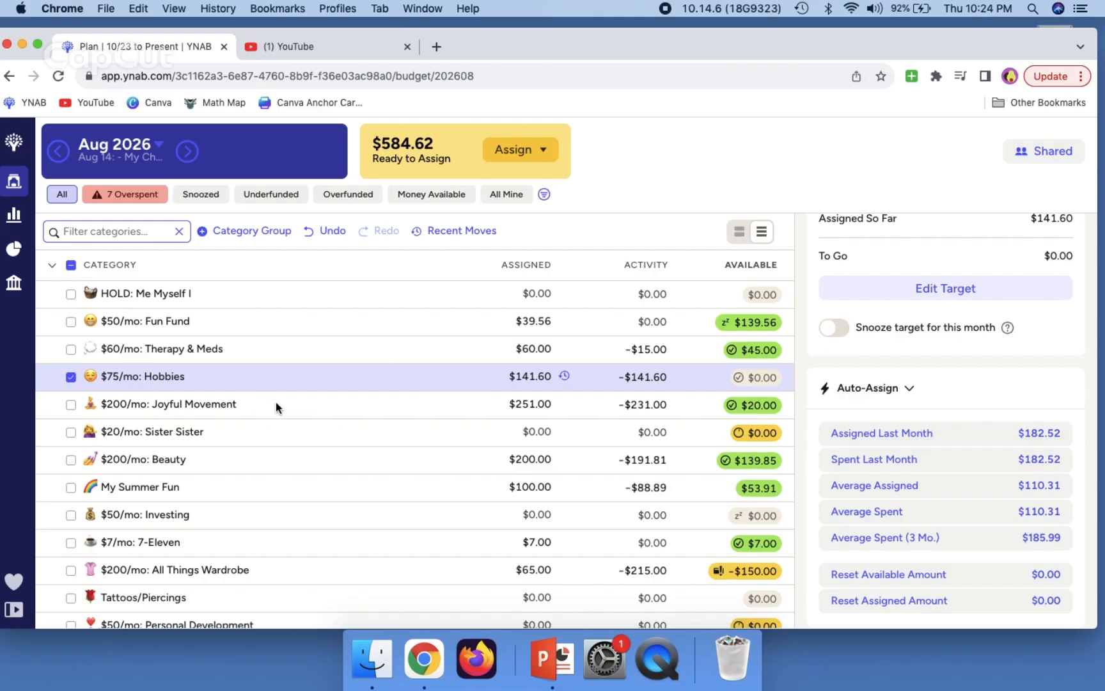
Step: Keep Joyful Movement's assigned amount and assign the underfunded $20 to Sister Sister
{"action": "left_click", "coordinate": [353, 408]}
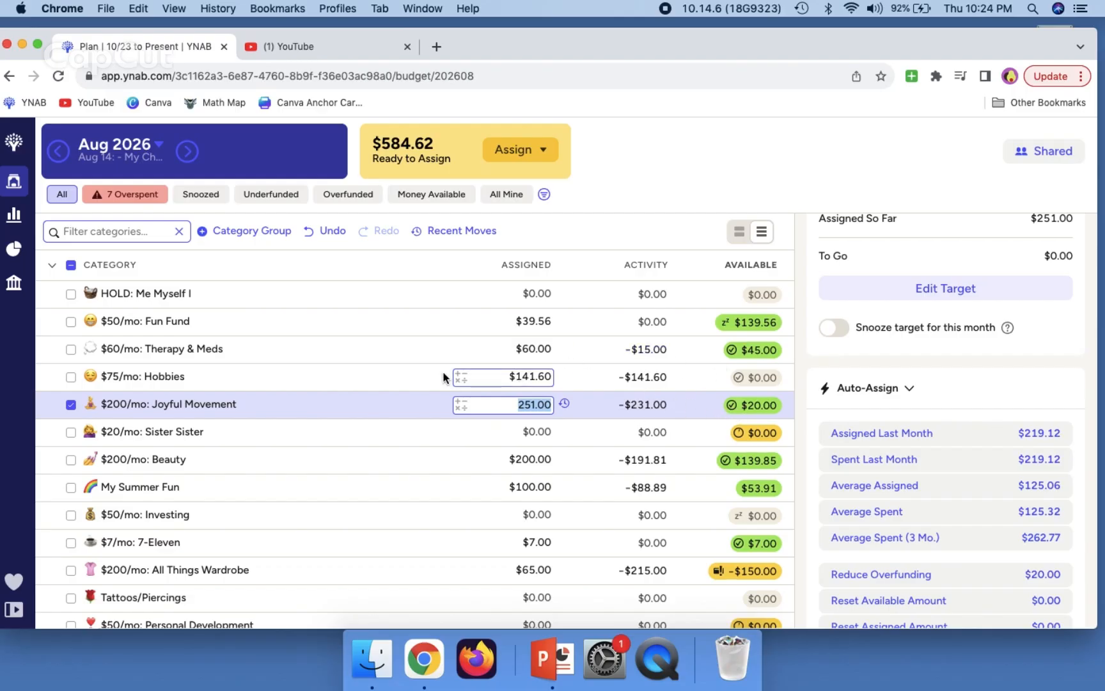
{"action": "key", "text": "Return"}
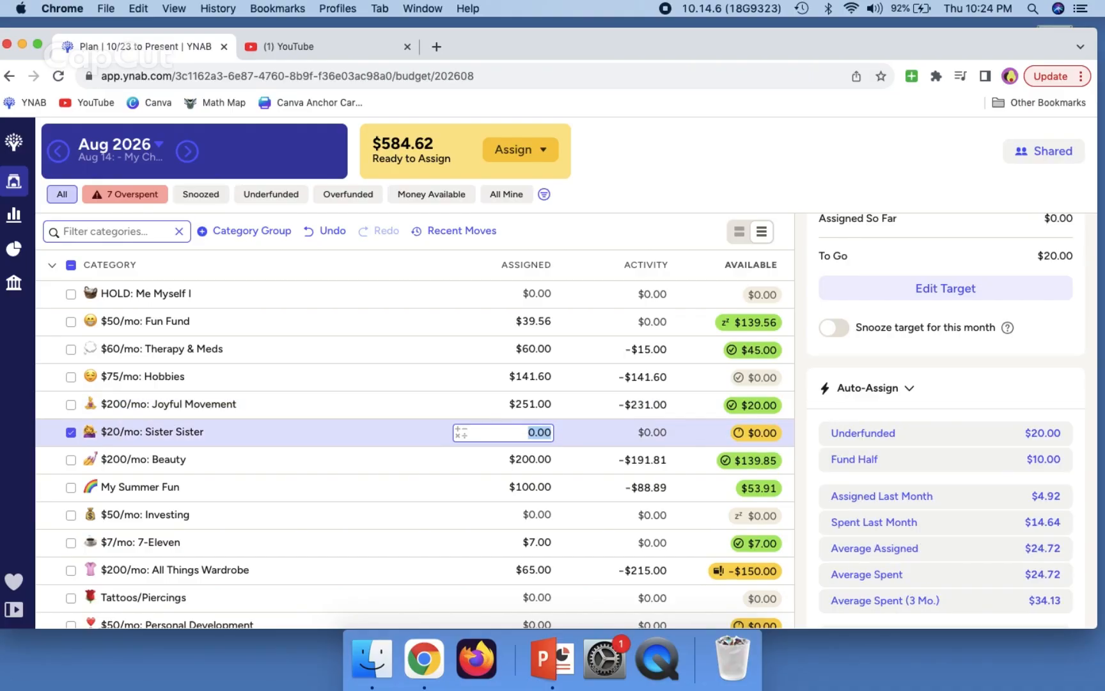
{"action": "left_click", "coordinate": [907, 429]}
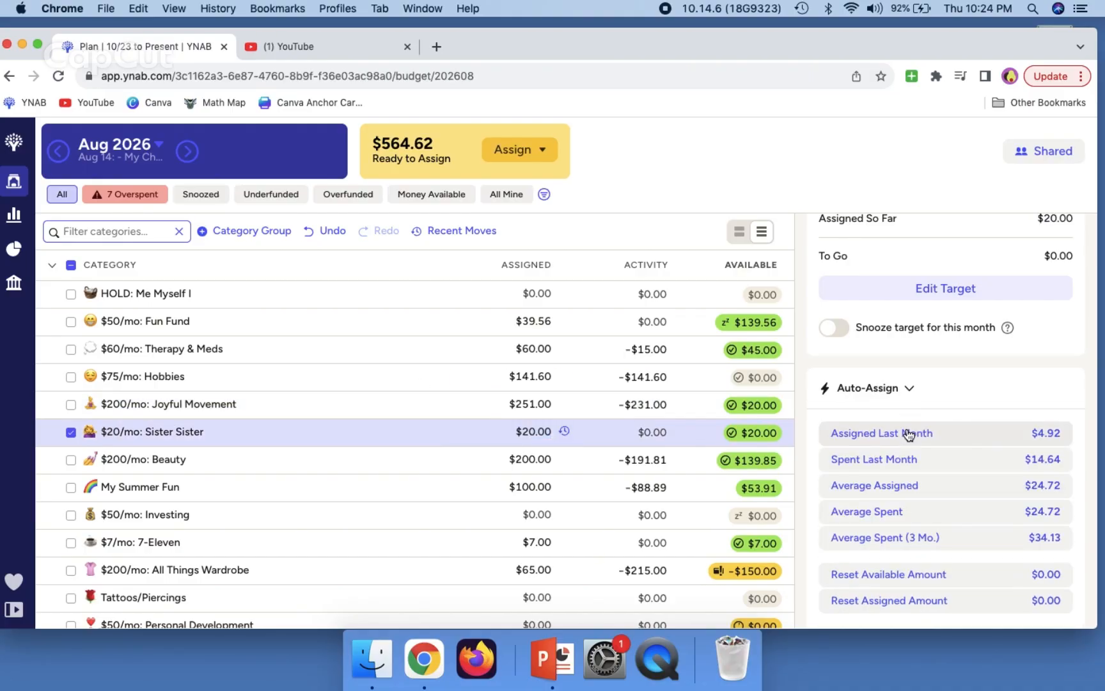
Step: Step through the categories from Beauty to All Things Wardrobe, examine All Things Wardrobe's August transactions, and close the activity list
{"action": "key", "text": "Return"}
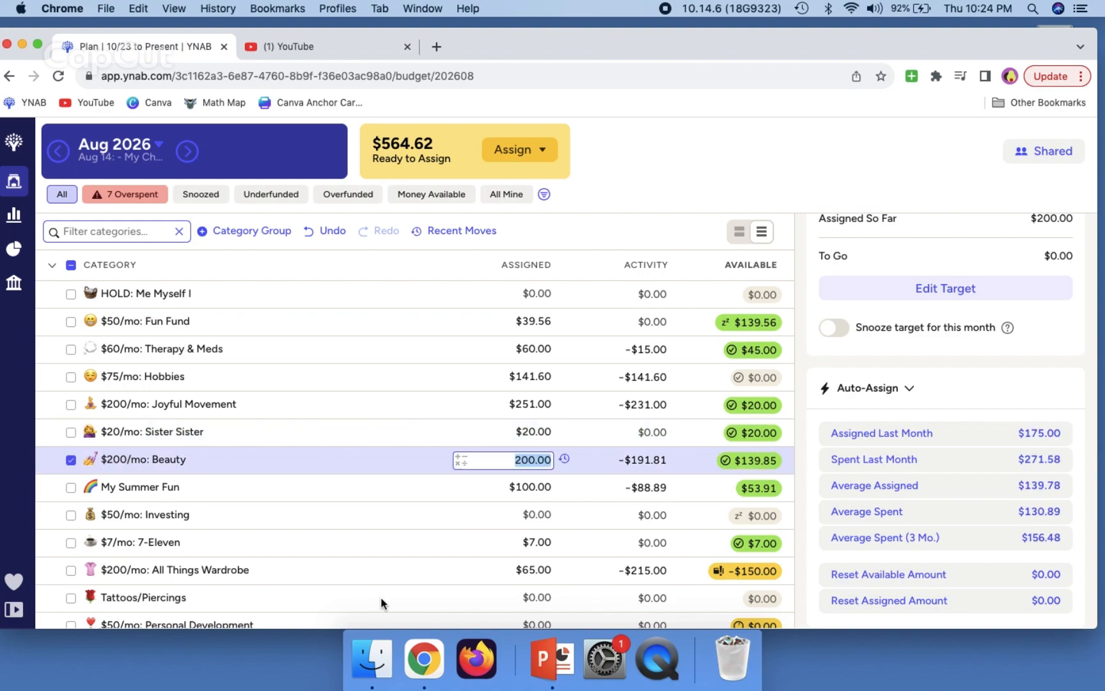
{"action": "key", "text": "Return"}
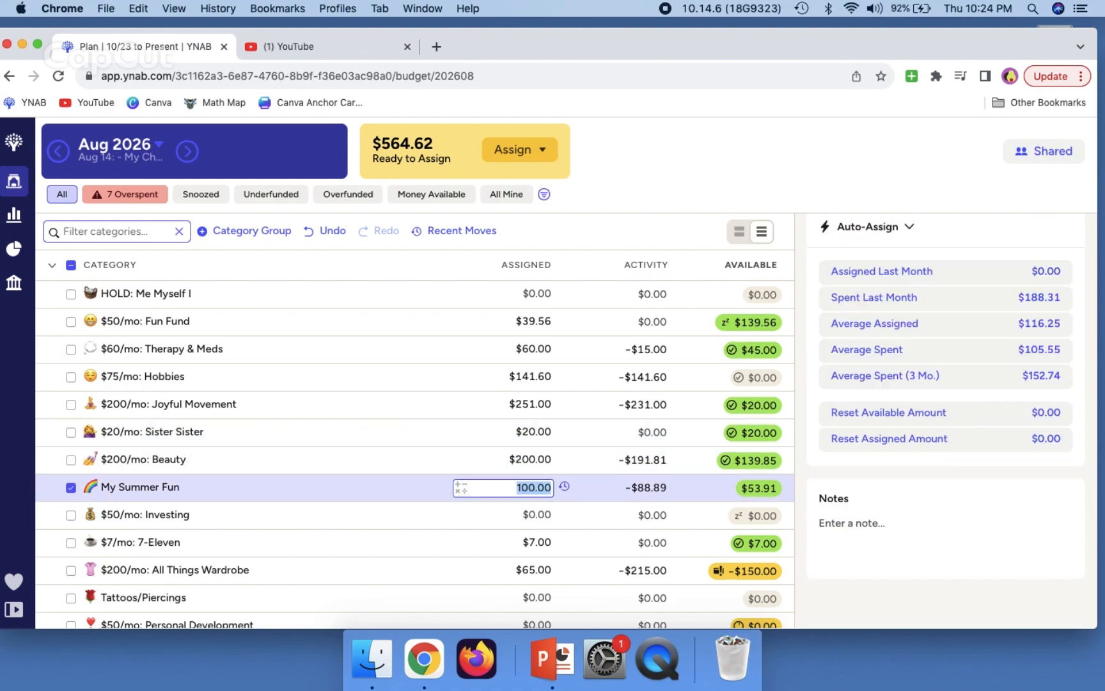
{"action": "key", "text": "Return"}
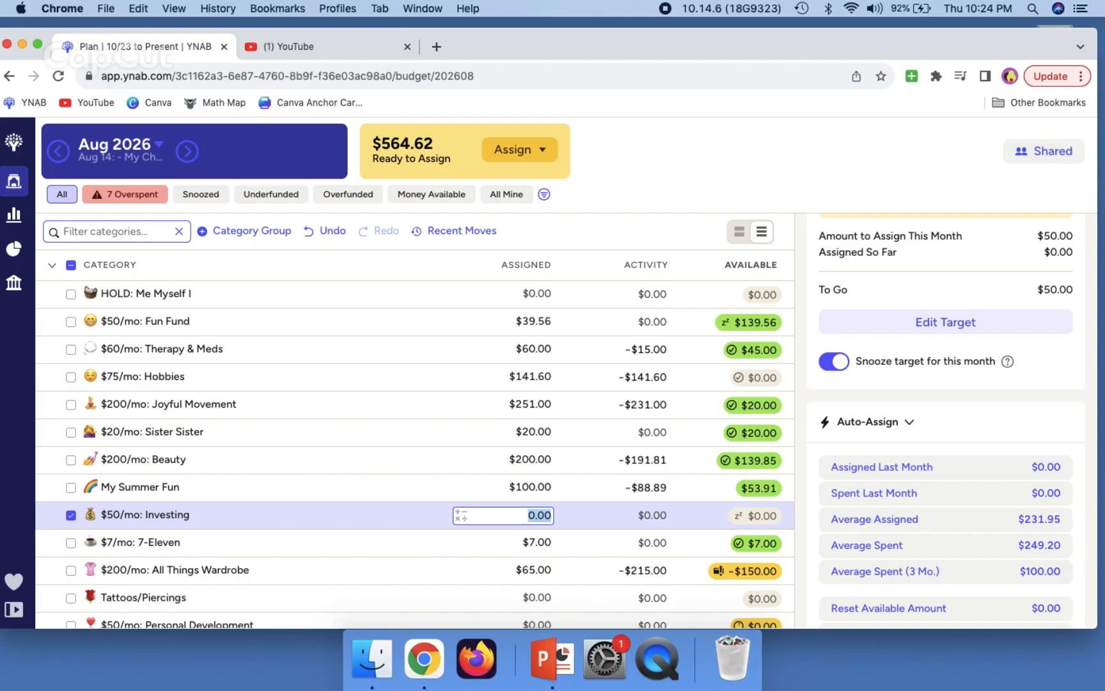
{"action": "key", "text": "Return"}
{"action": "scroll", "coordinate": [442, 451], "scroll_direction": "down", "scroll_amount": 2}
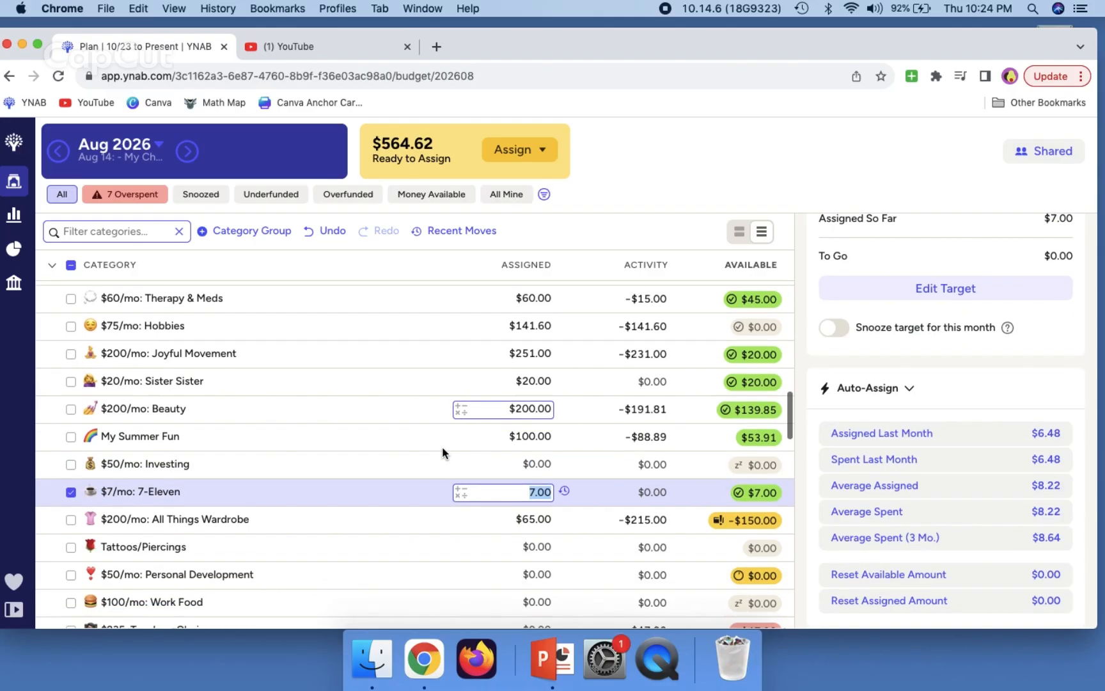
{"action": "key", "text": "Return"}
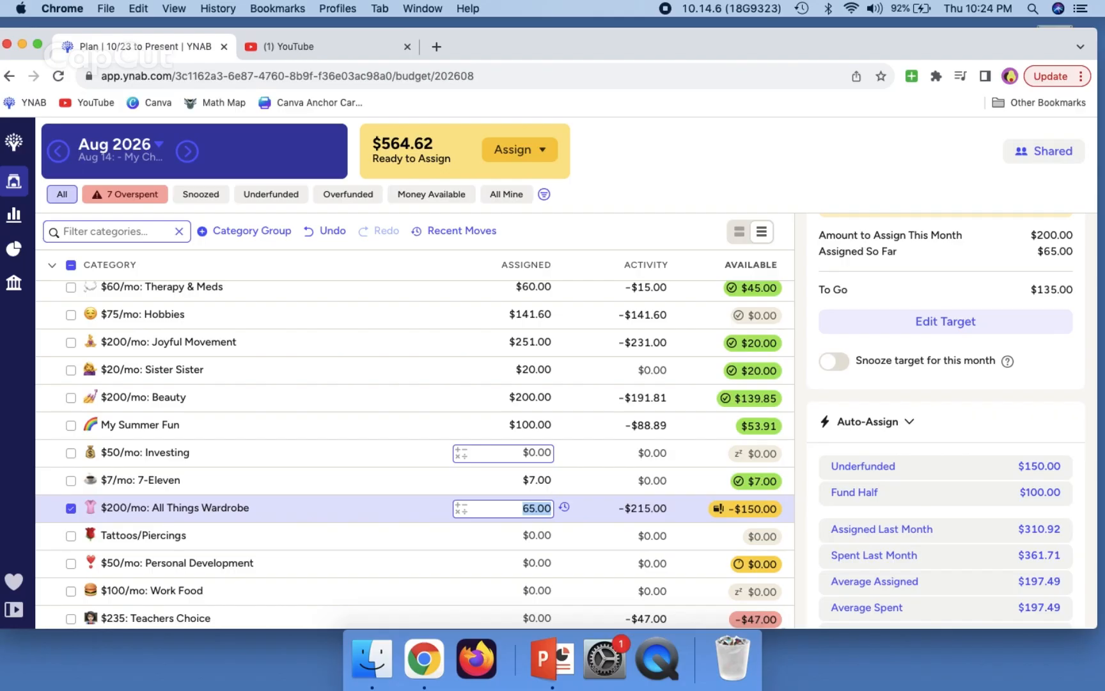
{"action": "left_click", "coordinate": [648, 505]}
{"action": "left_click", "coordinate": [648, 510]}
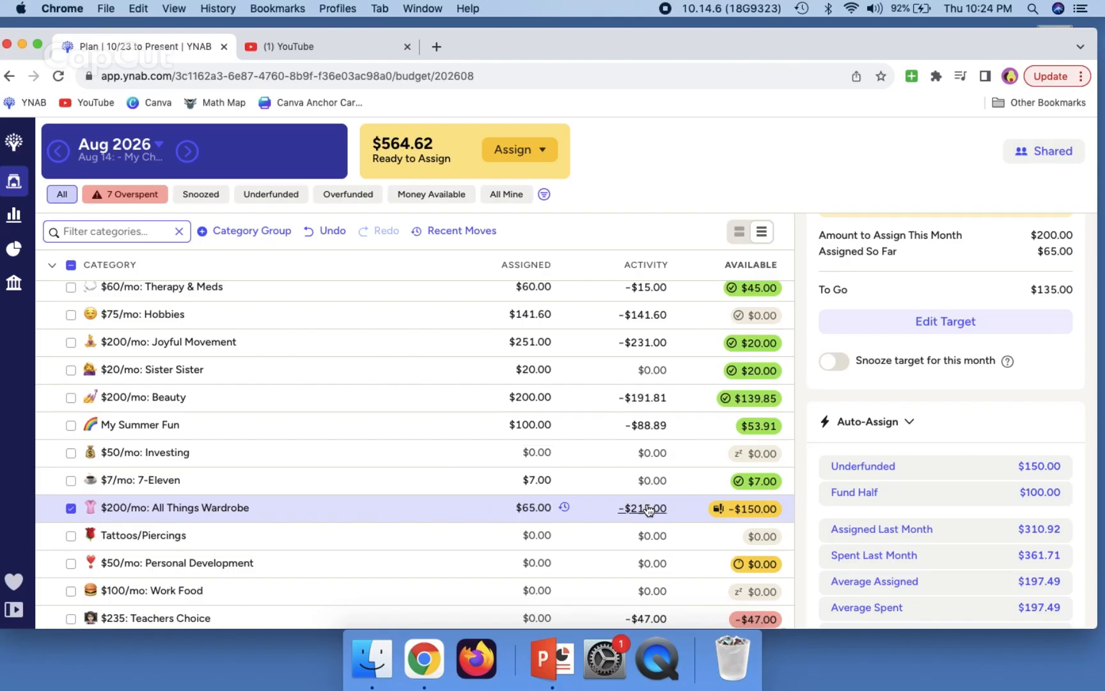
{"action": "left_click", "coordinate": [647, 509]}
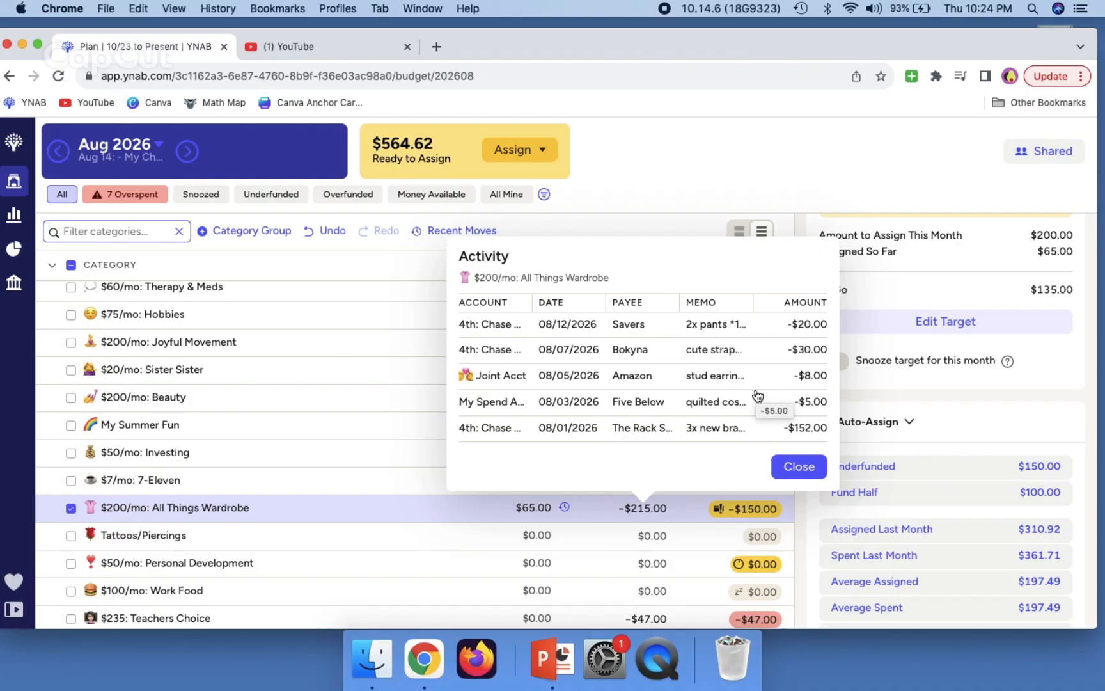
{"action": "left_click", "coordinate": [786, 465]}
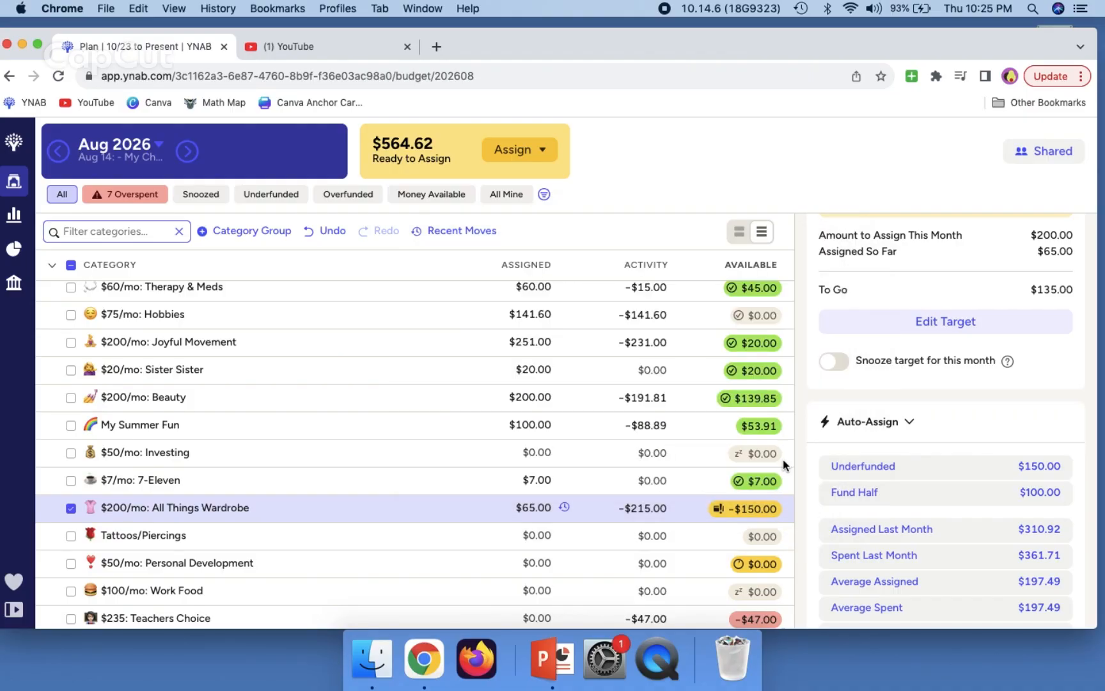
Step: Assign the underfunded $150 to All Things Wardrobe and clear the category selection
{"action": "left_click", "coordinate": [515, 509]}
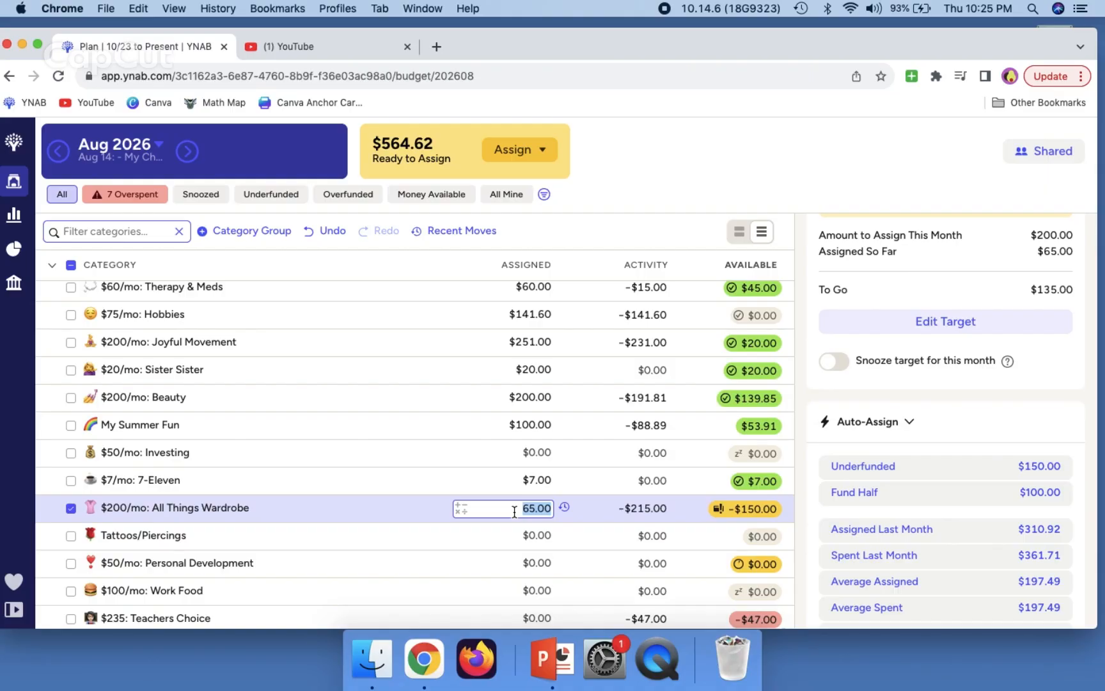
{"action": "left_click", "coordinate": [930, 464]}
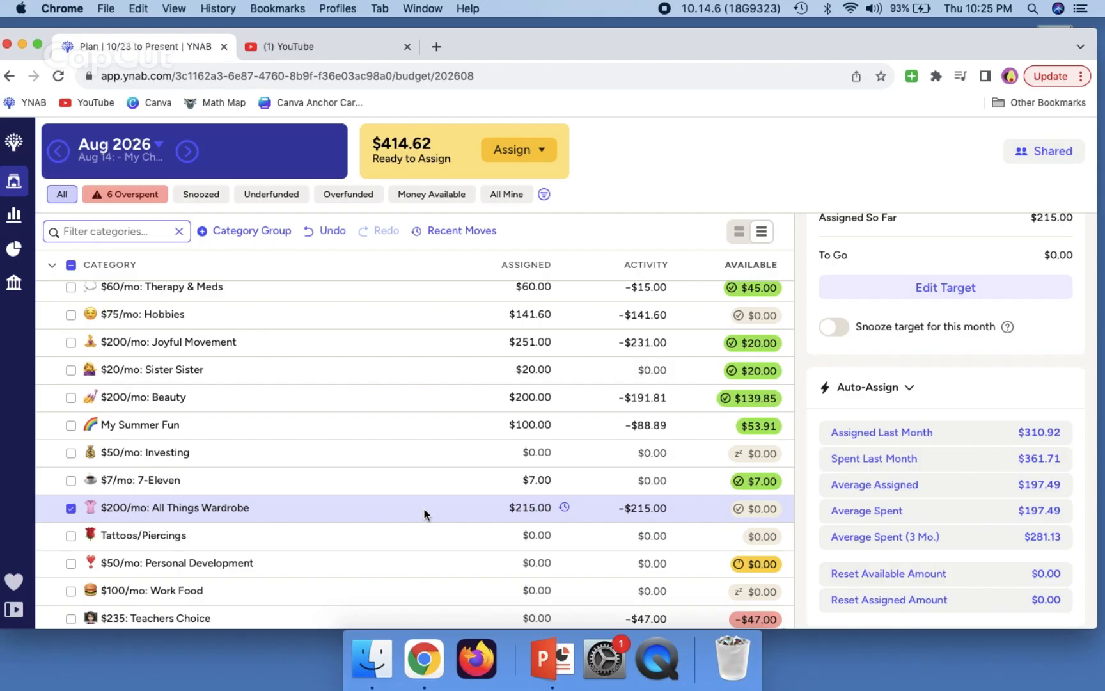
{"action": "scroll", "coordinate": [424, 511], "scroll_direction": "down", "scroll_amount": 2}
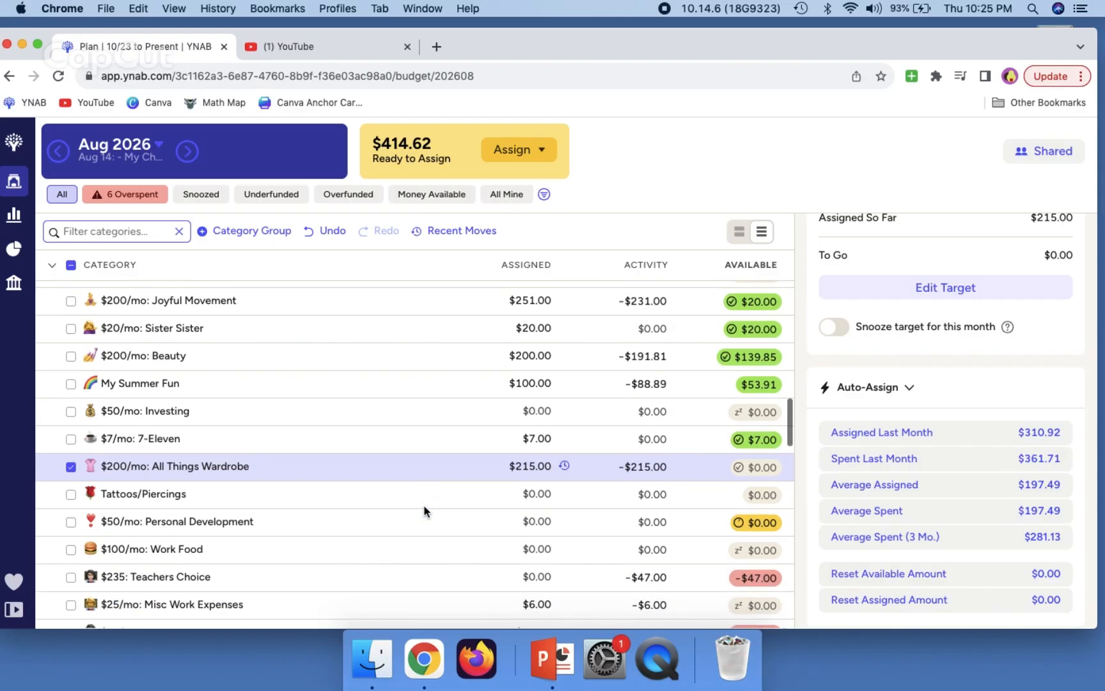
{"action": "left_click", "coordinate": [75, 267]}
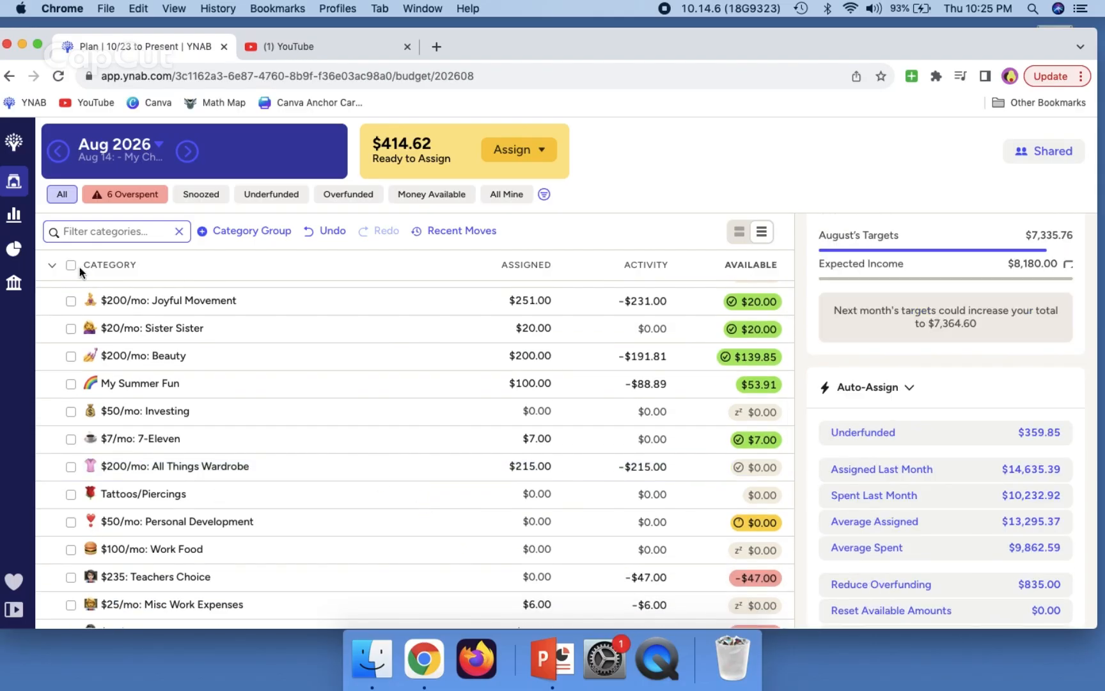
Step: Set the assigned amount of Tattoos/Piercings to $200
{"action": "left_click", "coordinate": [375, 509]}
{"action": "key", "text": "Up"}
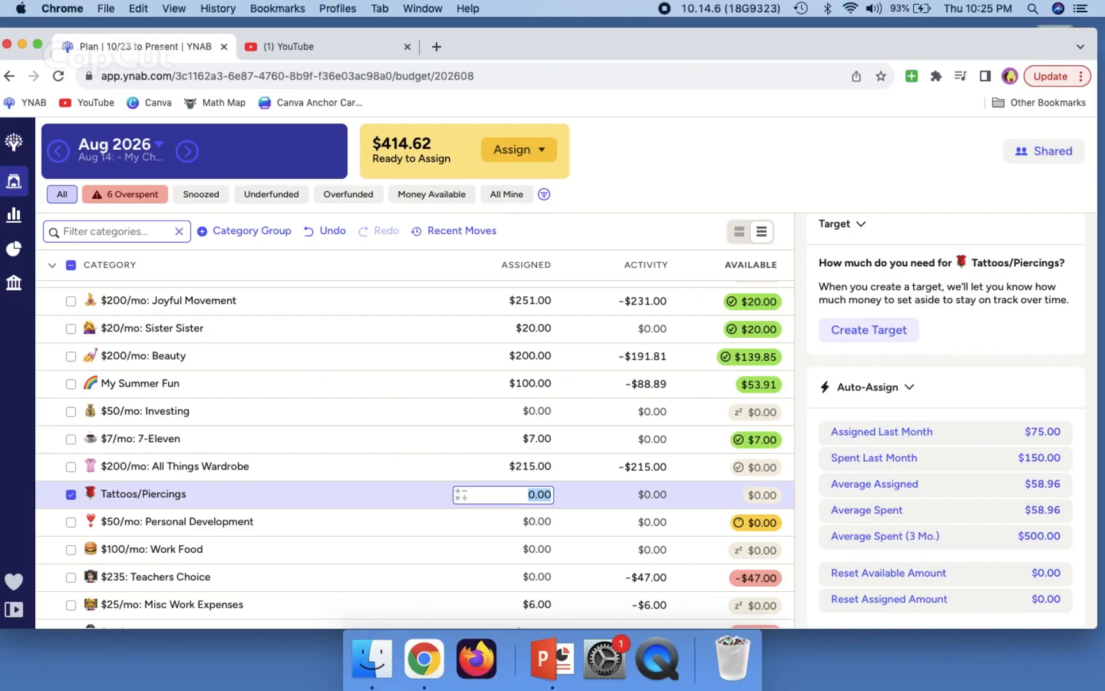
{"action": "key", "text": "BackSpace"}
{"action": "type", "text": "200"}
{"action": "key", "text": "Return"}
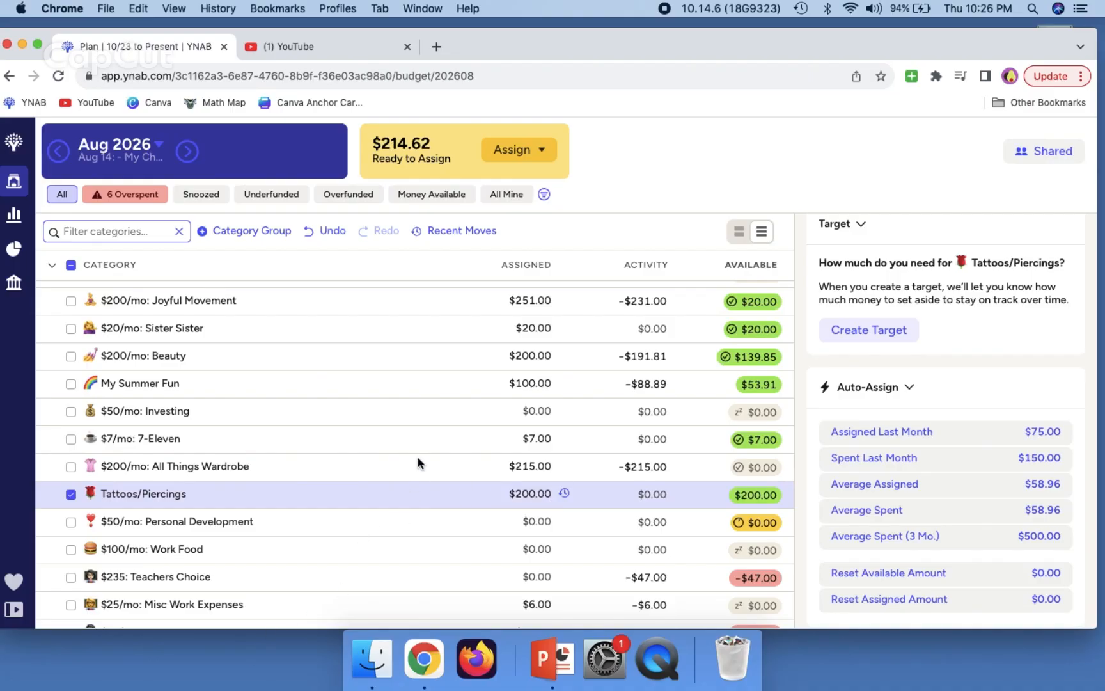
Step: Assign the underfunded $50 to Personal Development
{"action": "left_click", "coordinate": [398, 520]}
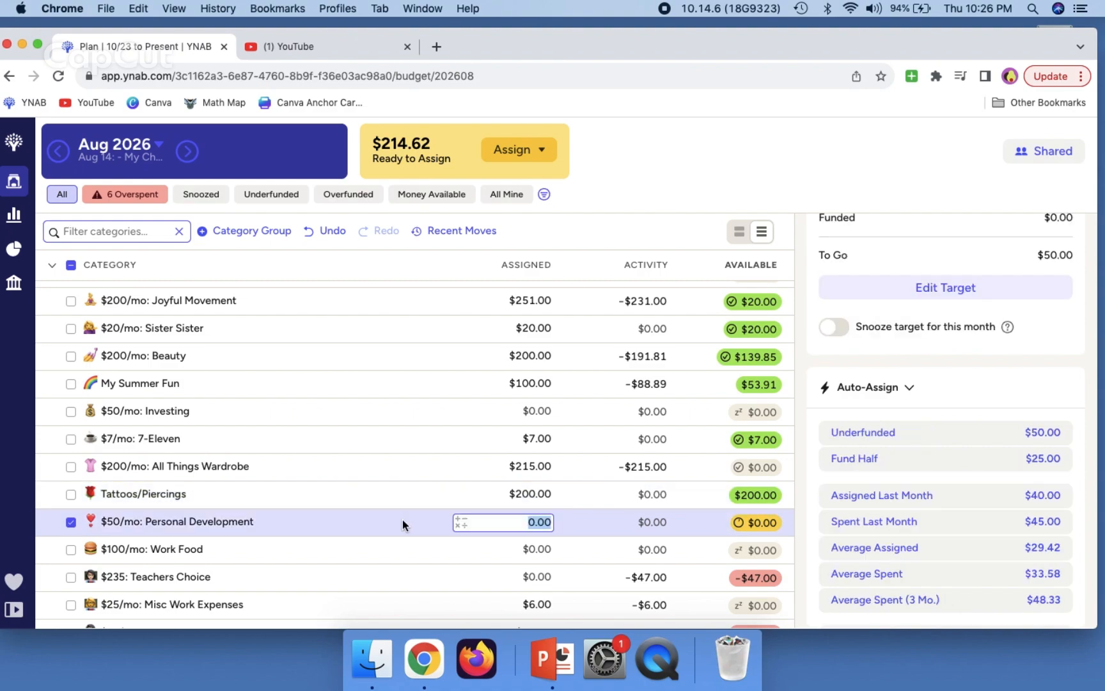
{"action": "left_click", "coordinate": [953, 433]}
{"action": "scroll", "coordinate": [368, 492], "scroll_direction": "down", "scroll_amount": 2}
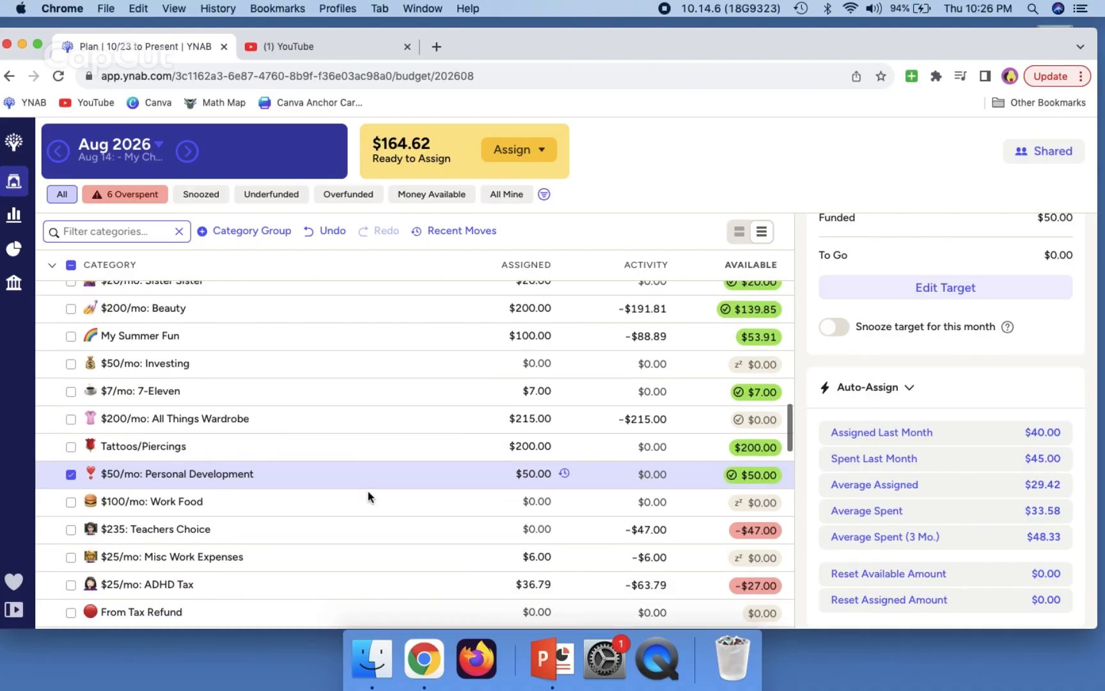
Step: Step from Work Food to Teachers Choice, examine Teachers Choice's August transactions, and close the activity list
{"action": "left_click", "coordinate": [368, 491]}
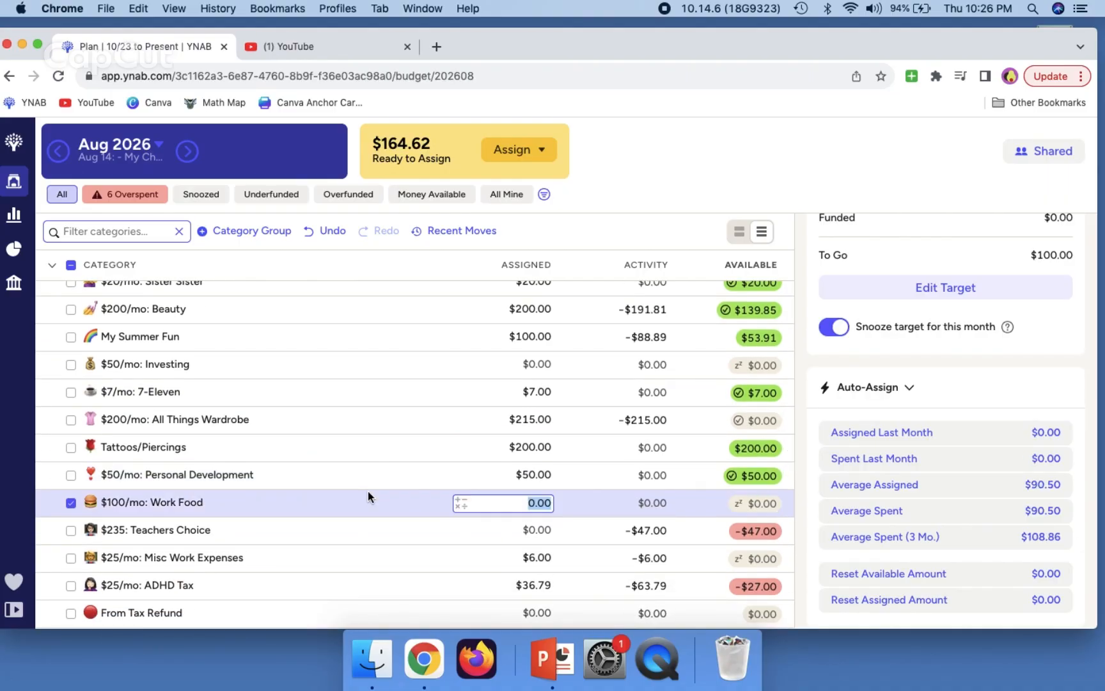
{"action": "key", "text": "Down"}
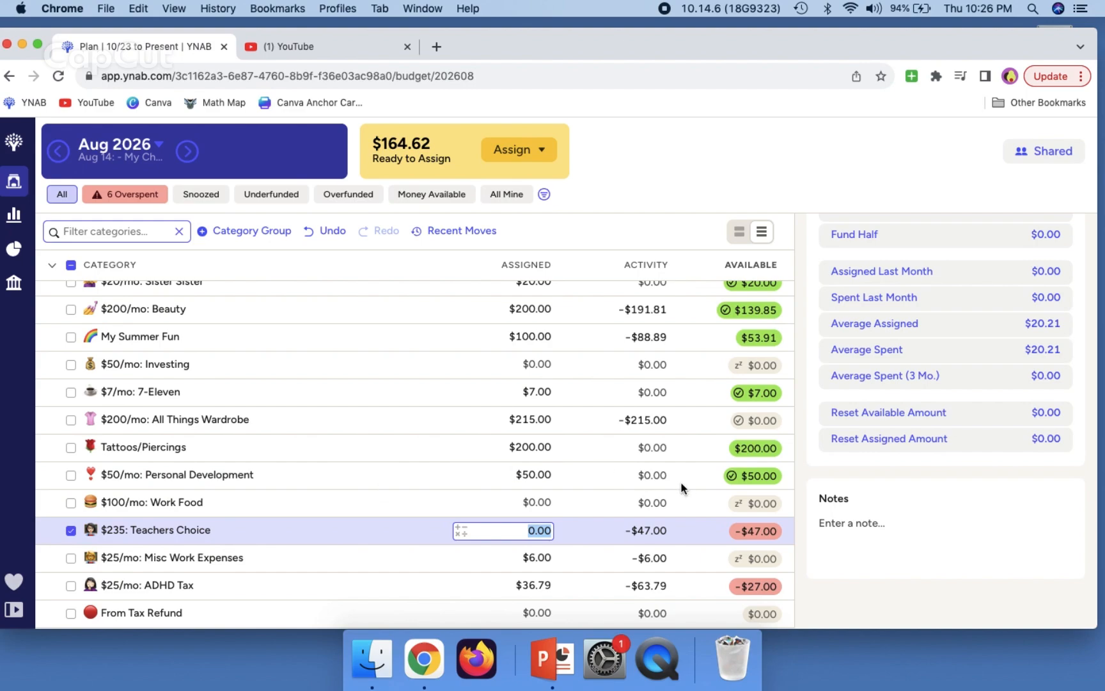
{"action": "left_click", "coordinate": [646, 531]}
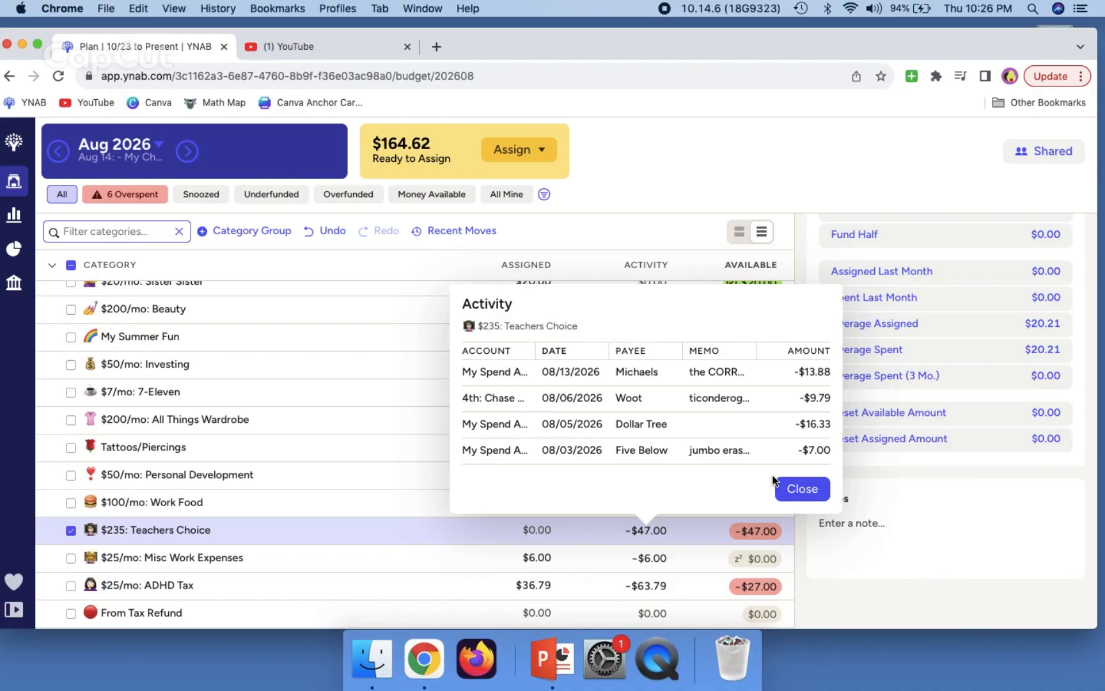
{"action": "left_click", "coordinate": [802, 488]}
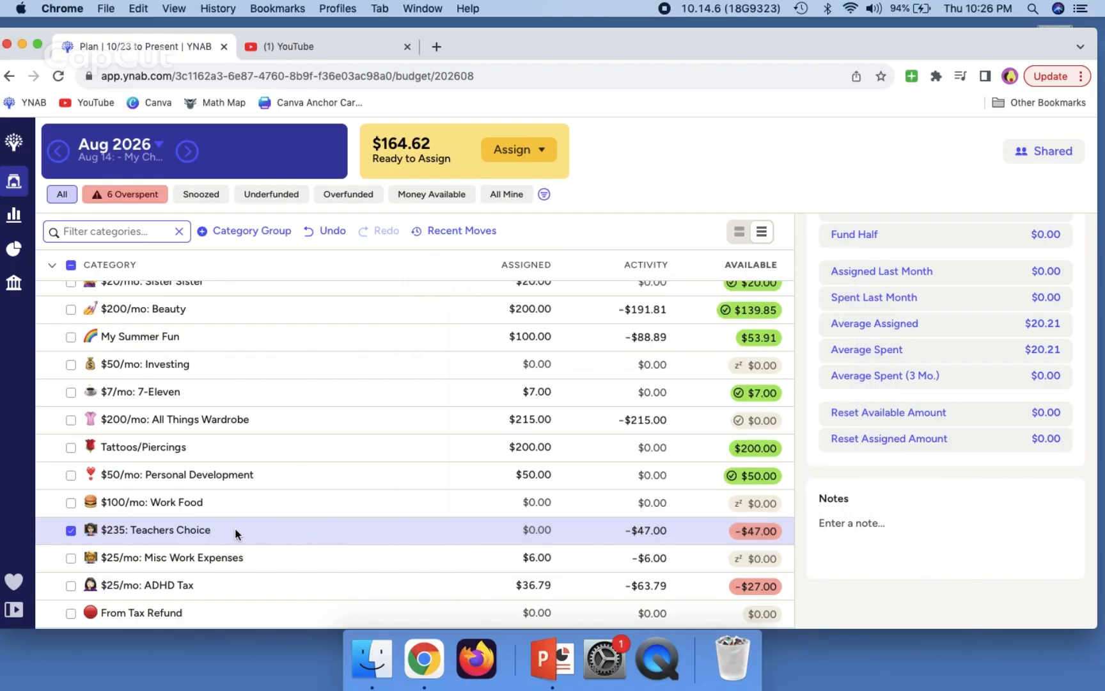
{"action": "left_click", "coordinate": [466, 535]}
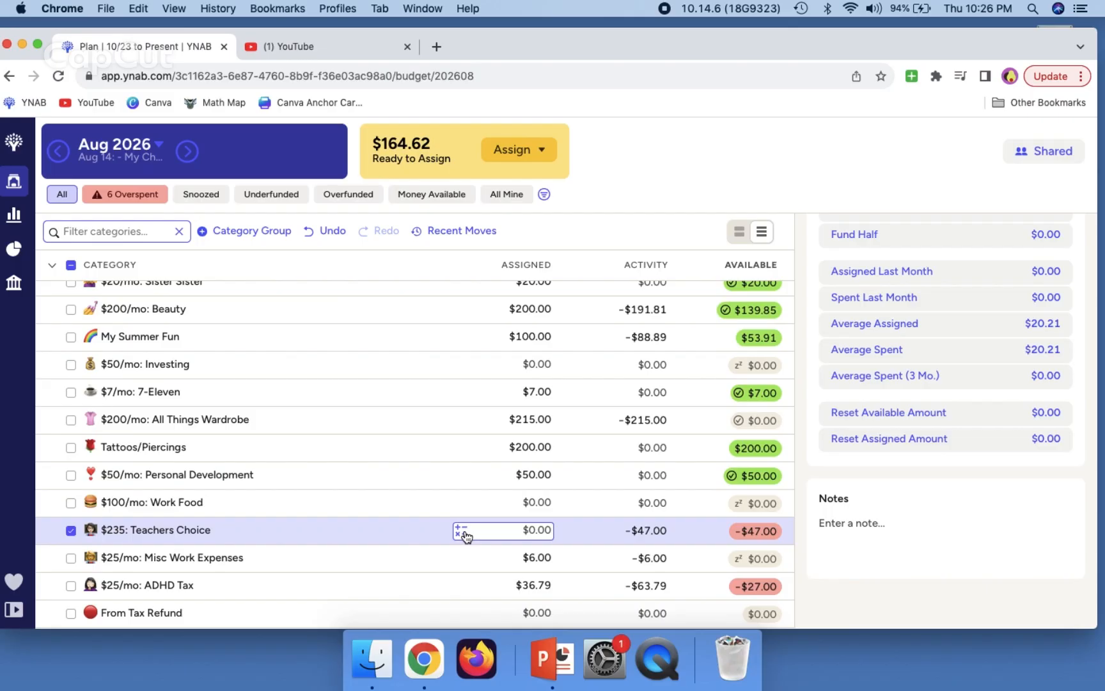
Step: Reorder the Mine (Separate) categories so Misc Work Expenses sits directly above Teachers Choice
{"action": "left_click", "coordinate": [313, 558]}
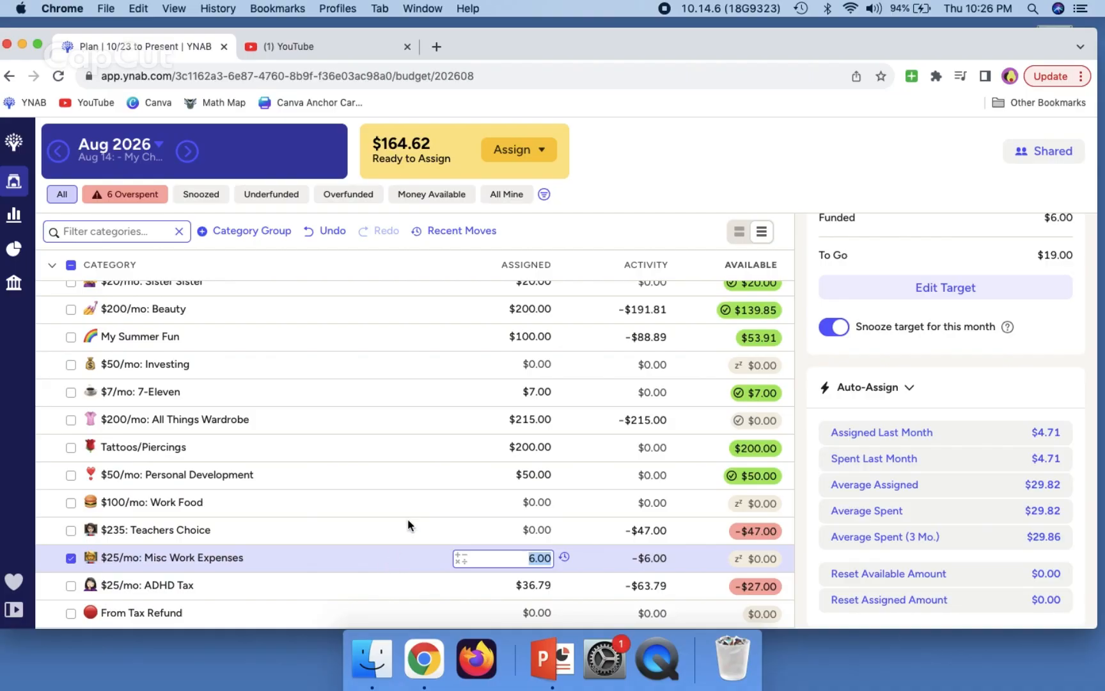
{"action": "left_click", "coordinate": [226, 563]}
{"action": "left_click_drag", "start_coordinate": [226, 563], "coordinate": [231, 521]}
{"action": "scroll", "coordinate": [532, 462], "scroll_direction": "down", "scroll_amount": 1}
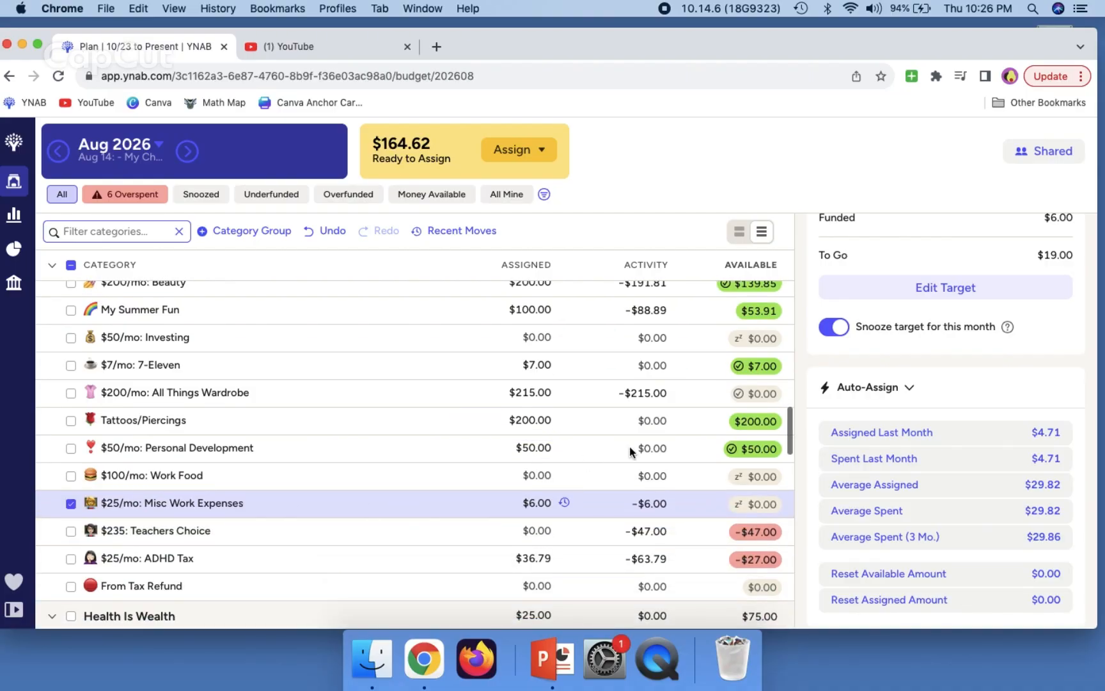
Step: Assign the underfunded $27 to ADHD Tax
{"action": "key", "text": "Down"}
{"action": "key", "text": "Down"}
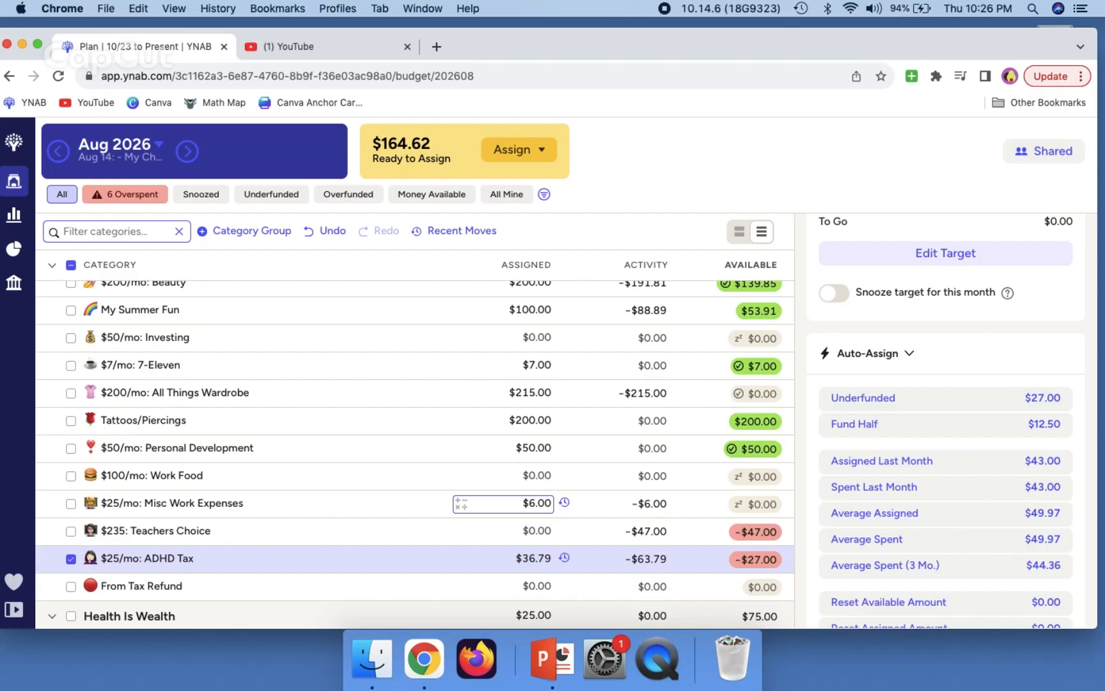
{"action": "left_click", "coordinate": [957, 407]}
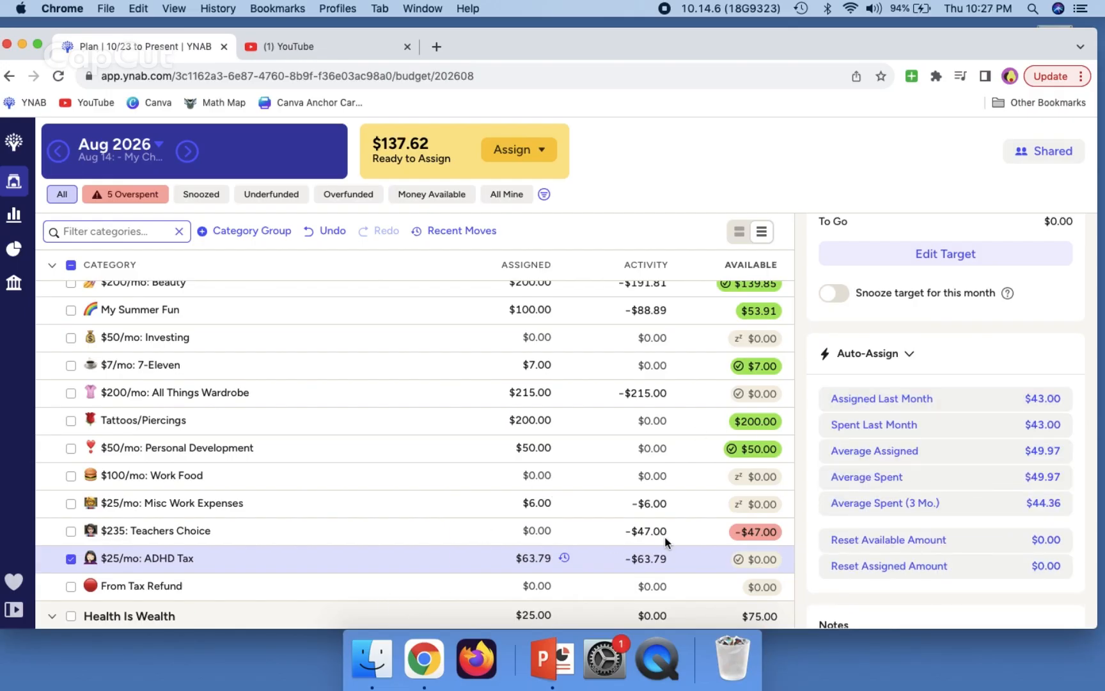
Step: Examine ADHD Tax's August transactions for the joint account purchase and close the activity list
{"action": "left_click", "coordinate": [662, 560]}
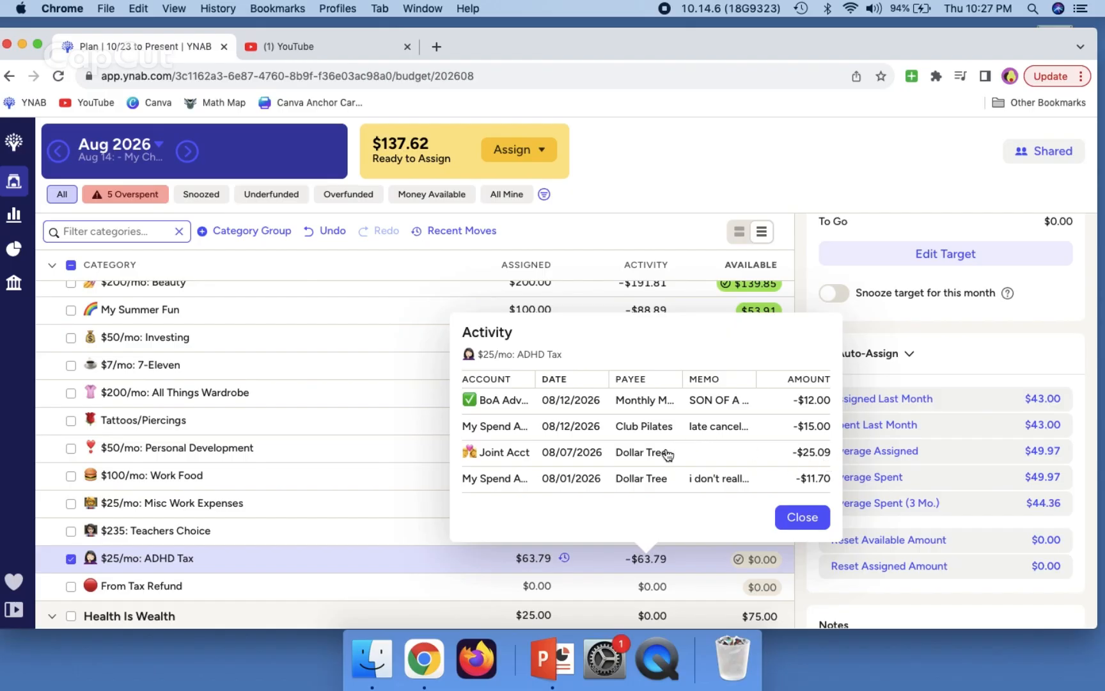
{"action": "left_click", "coordinate": [810, 523]}
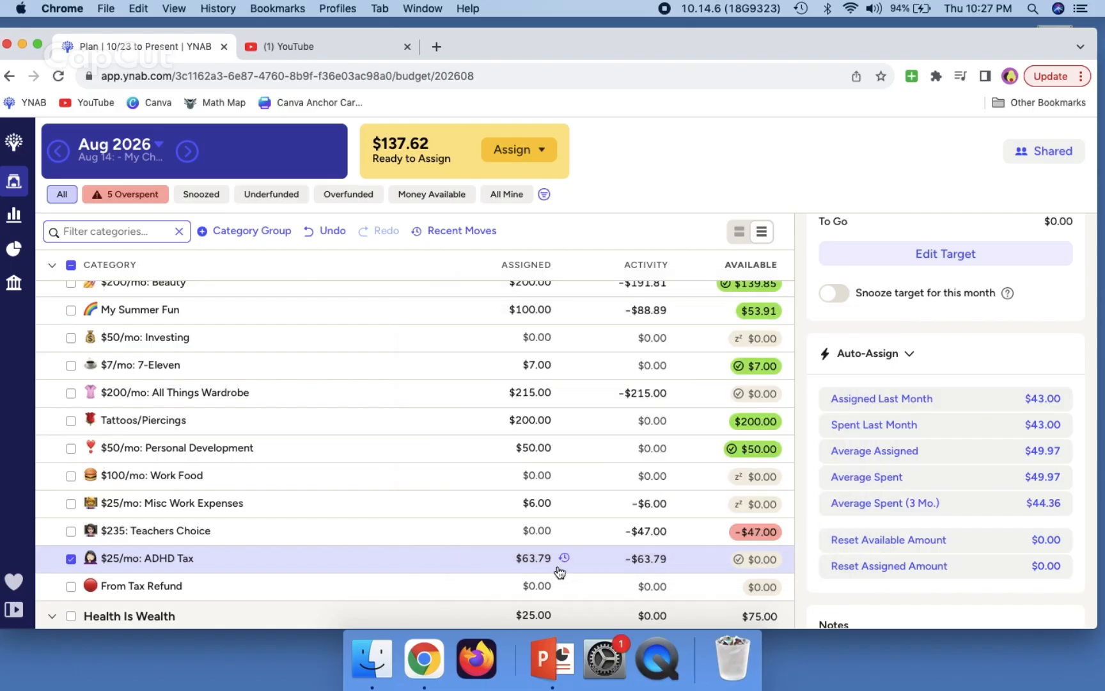
{"action": "left_click", "coordinate": [538, 557]}
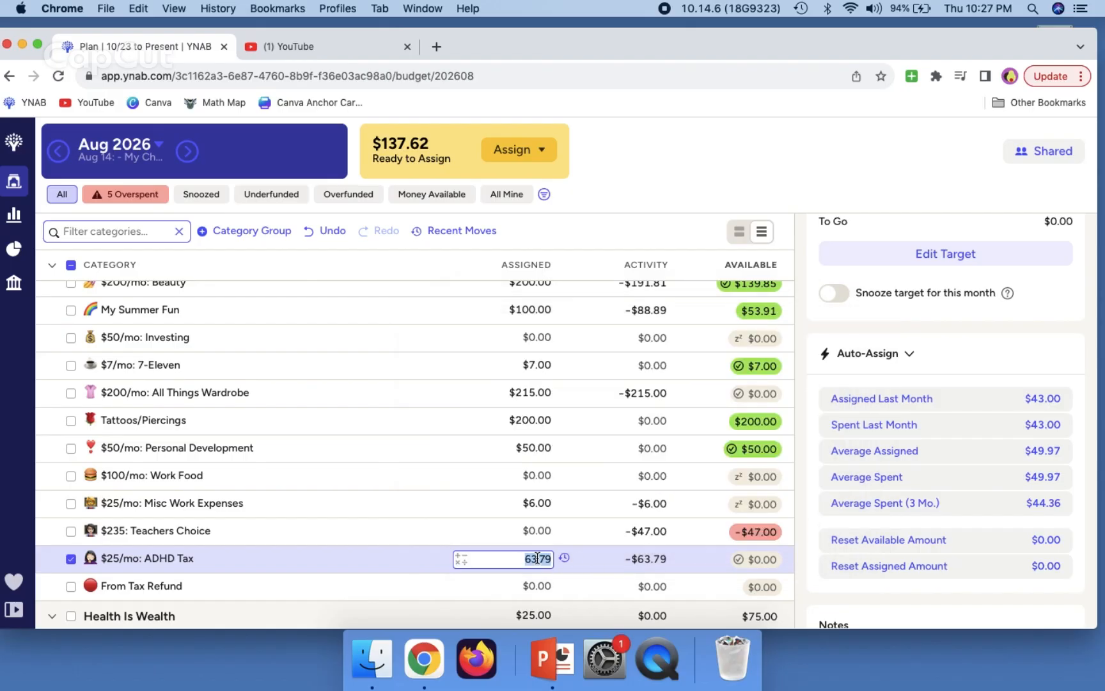
{"action": "key", "text": "Right"}
{"action": "left_click", "coordinate": [650, 559]}
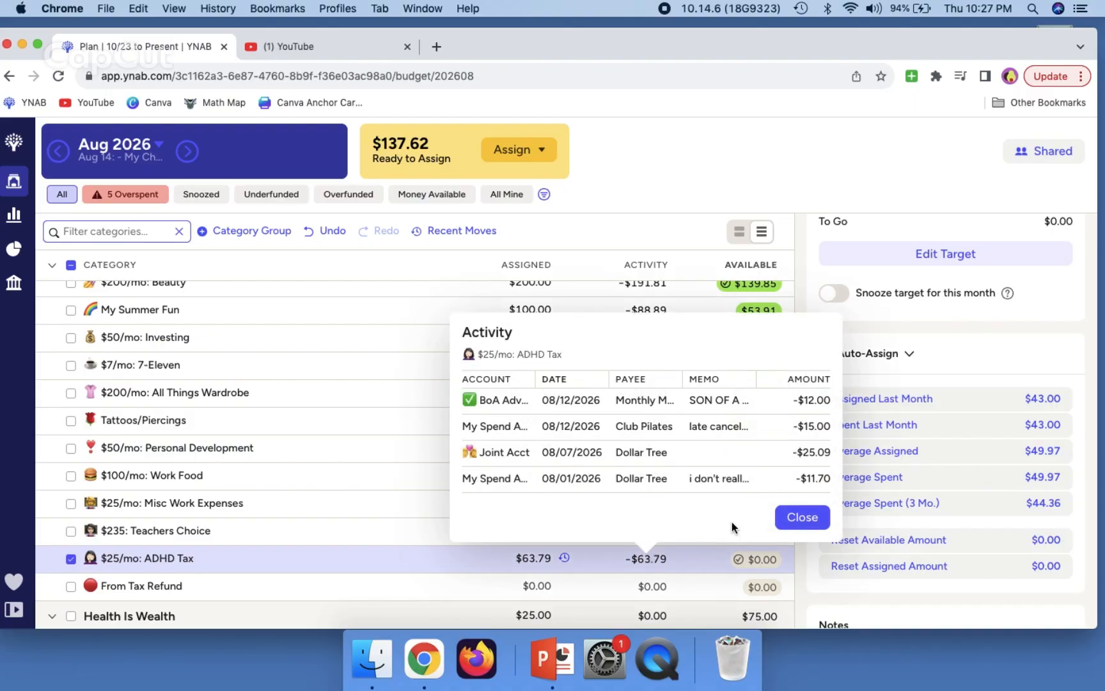
{"action": "left_click", "coordinate": [803, 517]}
Step: Reduce ADHD Tax's assigned amount by $25.09 and clear the category selection
{"action": "left_click", "coordinate": [540, 586]}
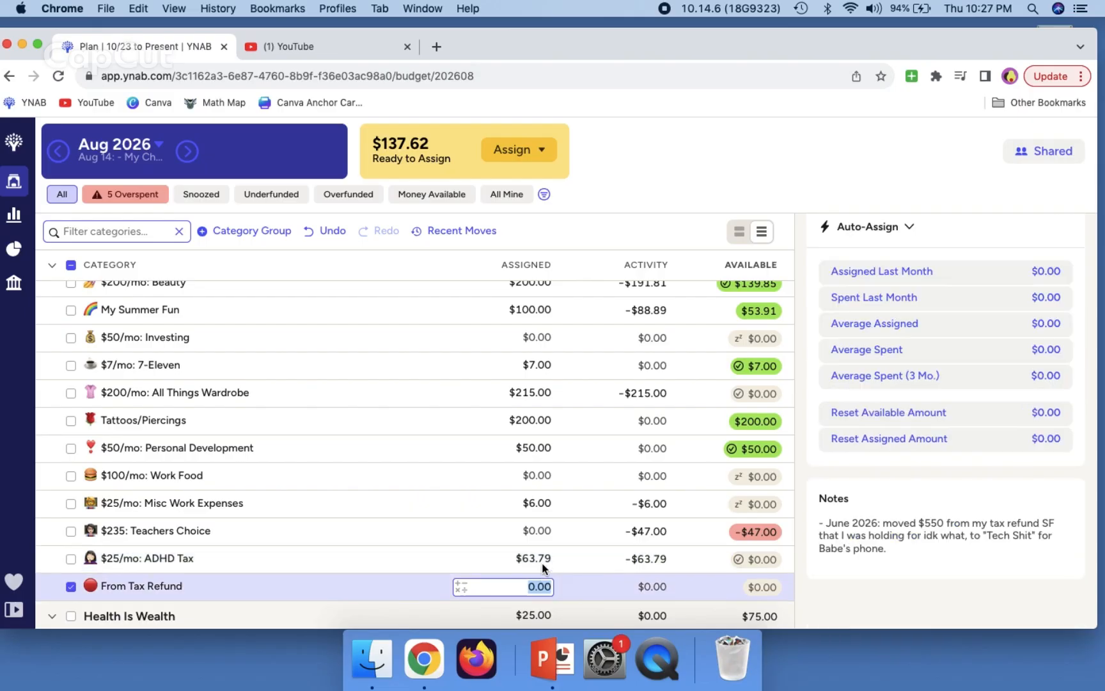
{"action": "left_click", "coordinate": [540, 558]}
{"action": "type", "text": "-25.09"}
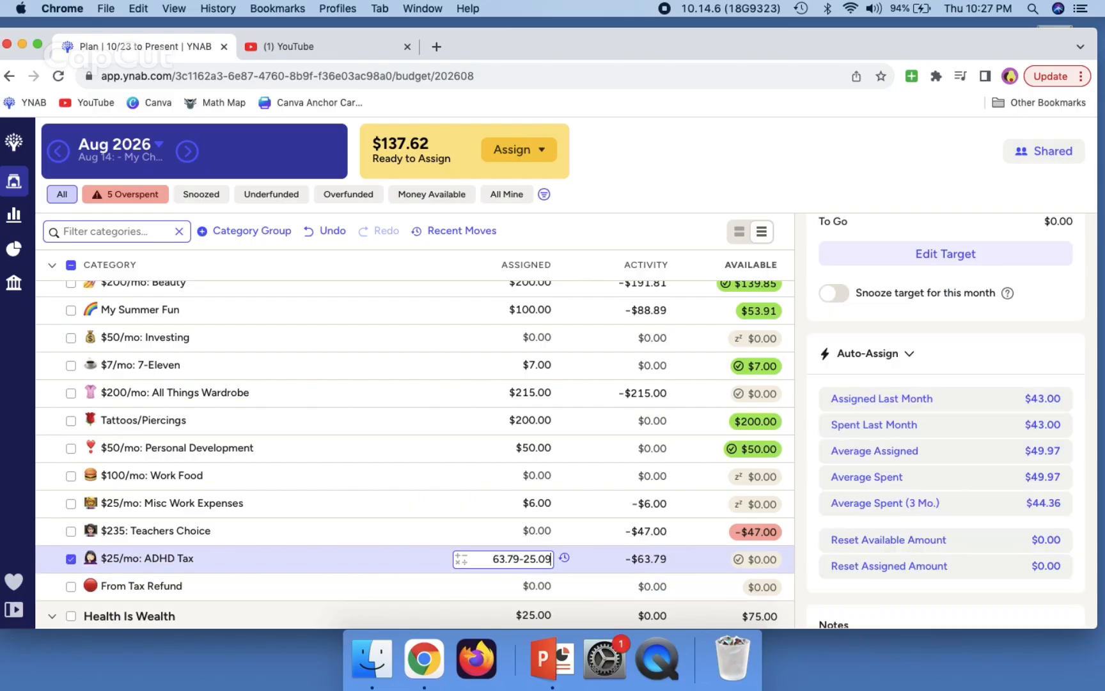
{"action": "key", "text": "Return"}
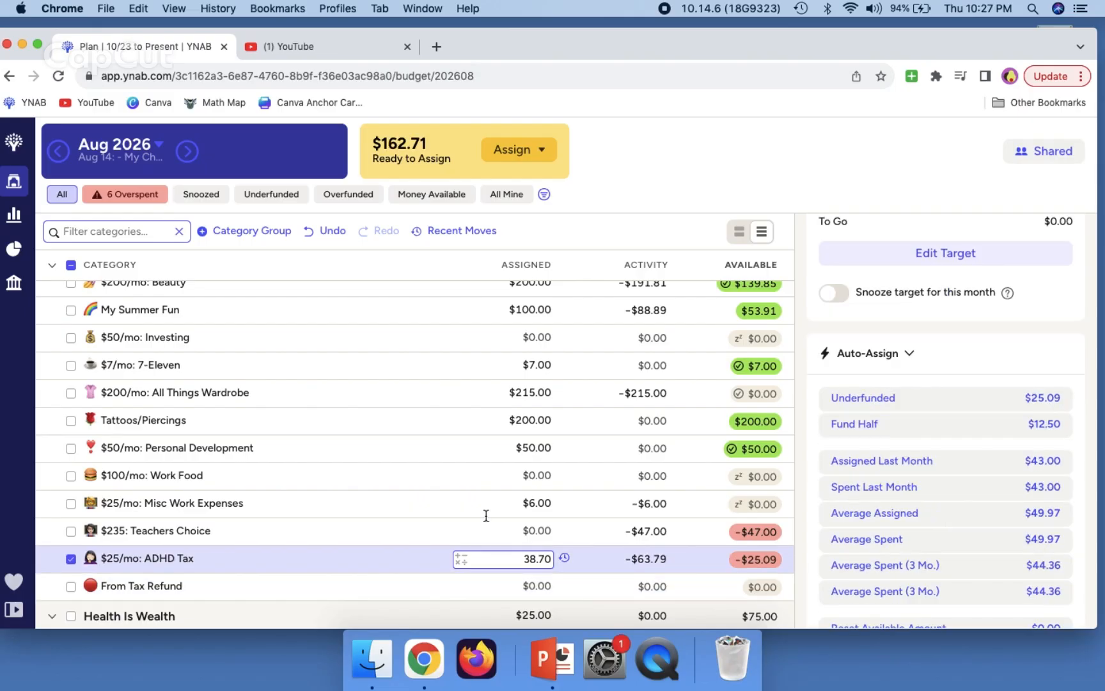
{"action": "left_click", "coordinate": [67, 265]}
Step: Review the Mine (Separate) categories and set Teachers Choice's assigned amount to $100
{"action": "scroll", "coordinate": [291, 485], "scroll_direction": "up", "scroll_amount": 3}
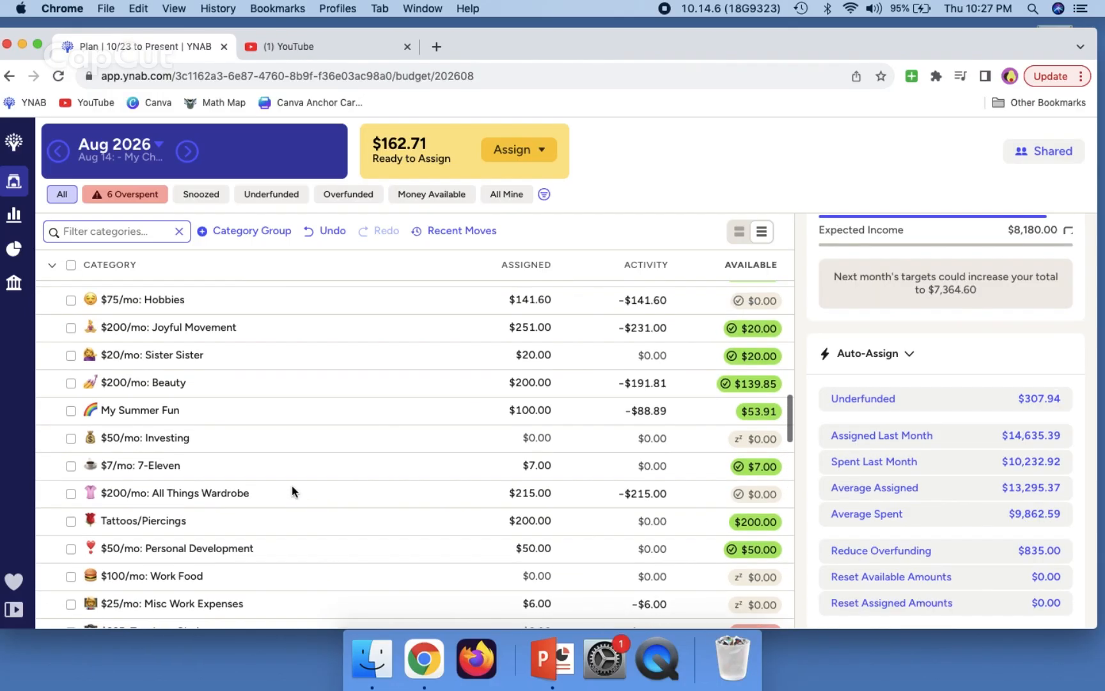
{"action": "scroll", "coordinate": [292, 487], "scroll_direction": "up", "scroll_amount": 3}
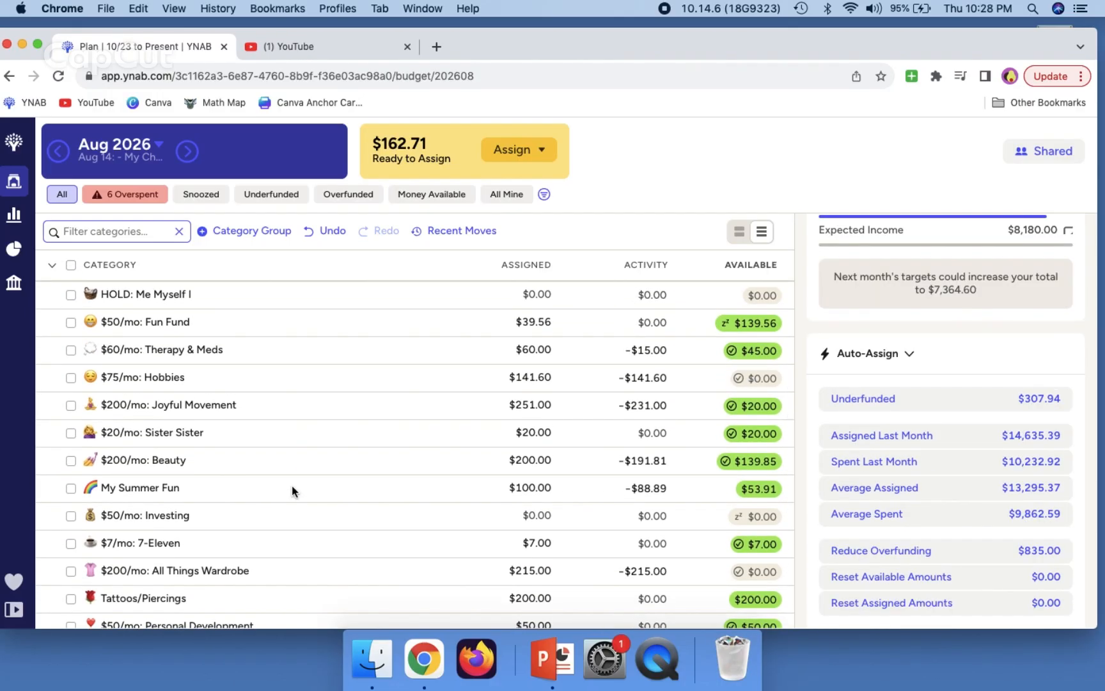
{"action": "scroll", "coordinate": [291, 490], "scroll_direction": "up", "scroll_amount": 4}
{"action": "scroll", "coordinate": [291, 490], "scroll_direction": "down", "scroll_amount": 6}
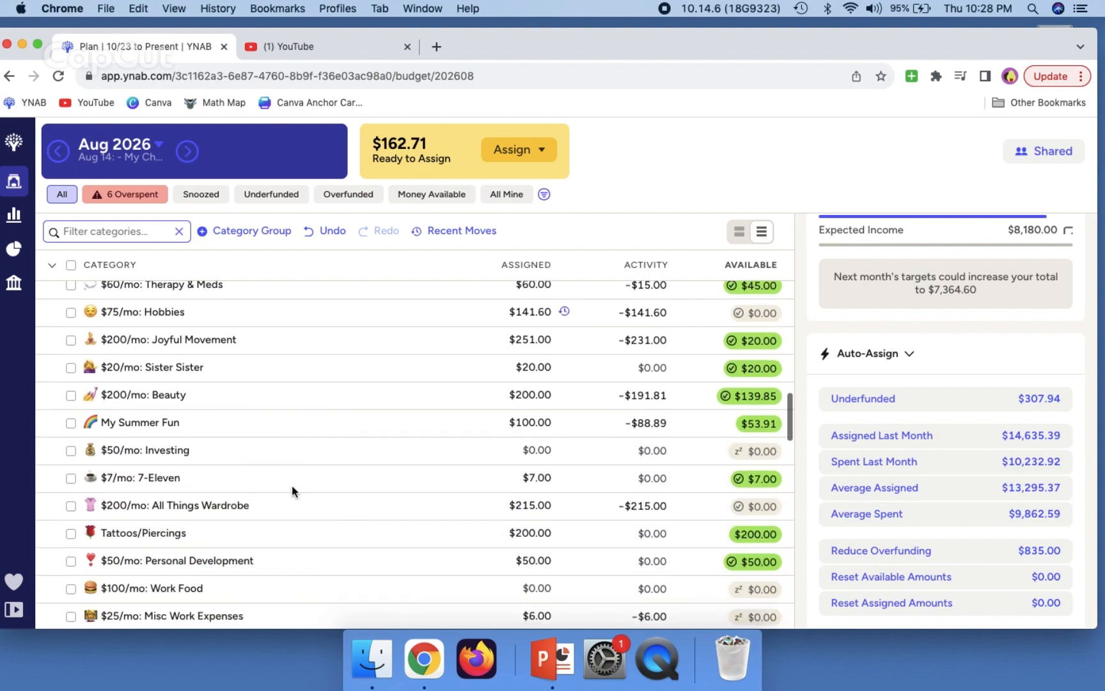
{"action": "scroll", "coordinate": [292, 486], "scroll_direction": "down", "scroll_amount": 6}
{"action": "scroll", "coordinate": [289, 485], "scroll_direction": "up", "scroll_amount": 1}
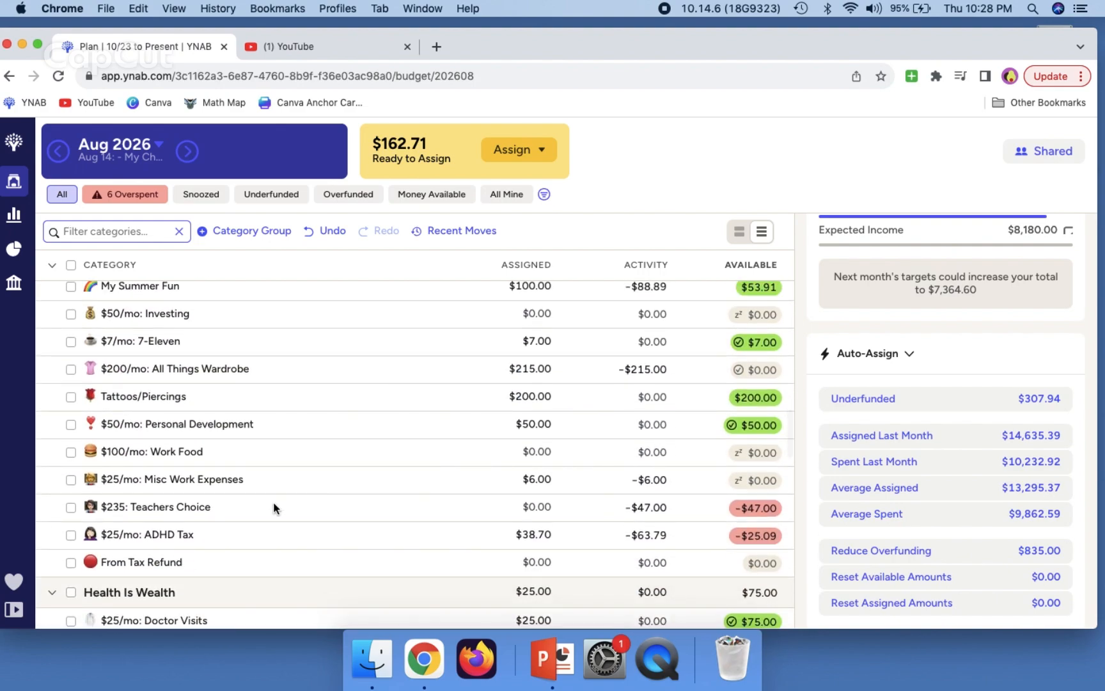
{"action": "left_click", "coordinate": [274, 505]}
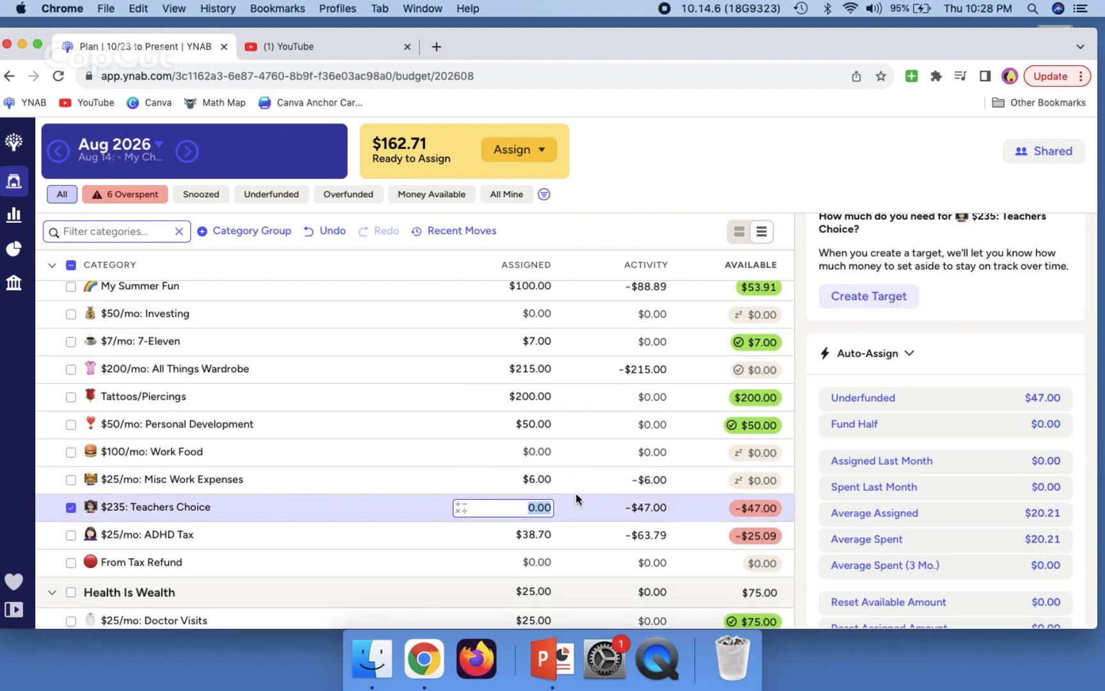
{"action": "type", "text": "100"}
{"action": "key", "text": "Return"}
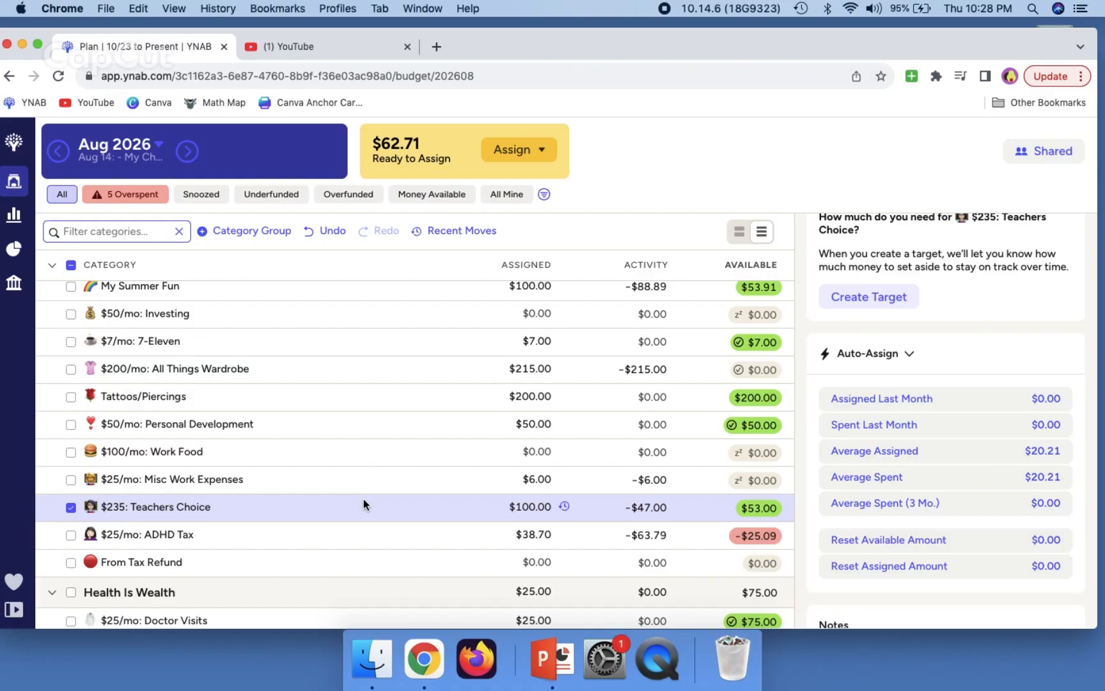
Step: Clear the category selection, filter the plan to overspent categories, and expand all their groups
{"action": "scroll", "coordinate": [364, 499], "scroll_direction": "up", "scroll_amount": 20}
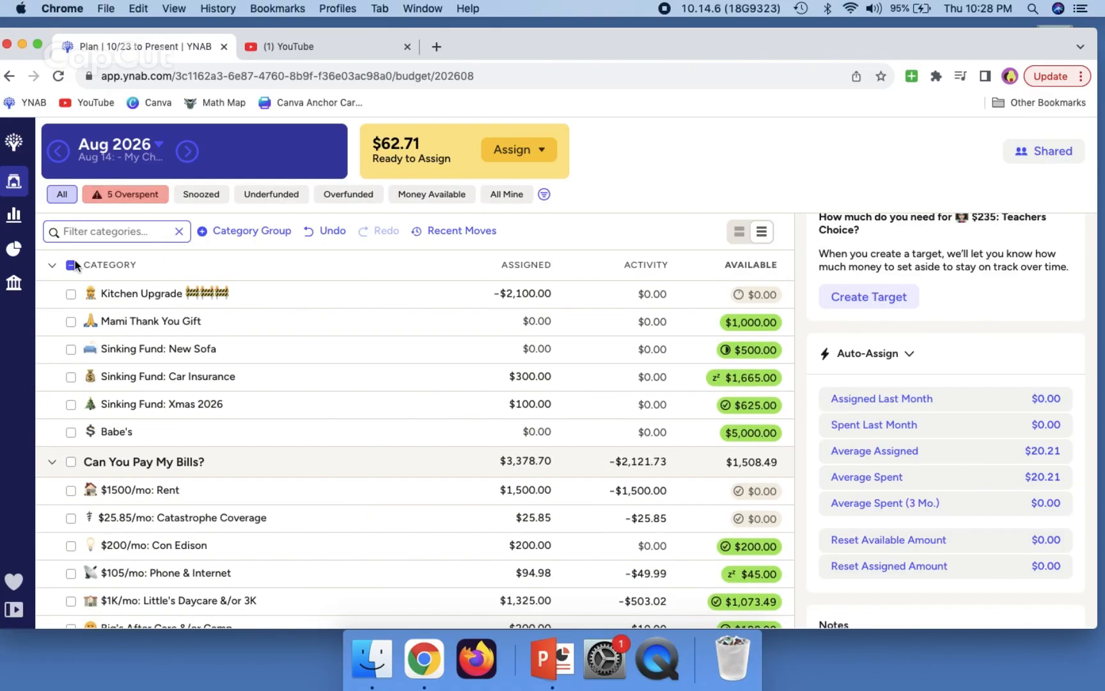
{"action": "left_click", "coordinate": [115, 213]}
{"action": "left_click", "coordinate": [51, 265]}
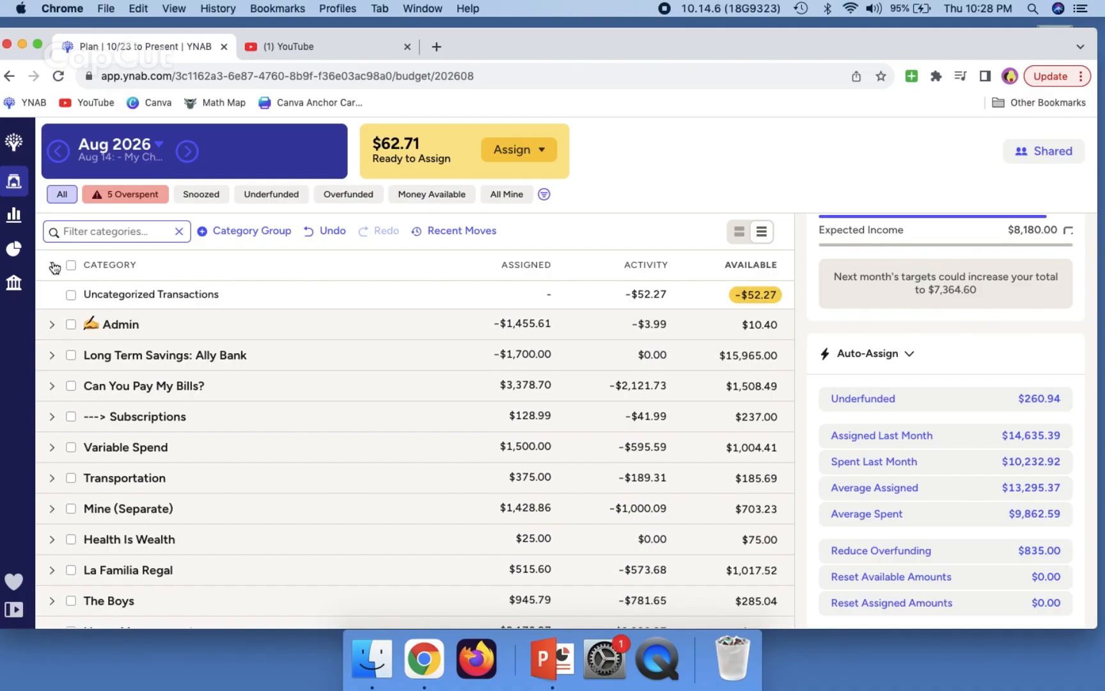
{"action": "left_click", "coordinate": [131, 199]}
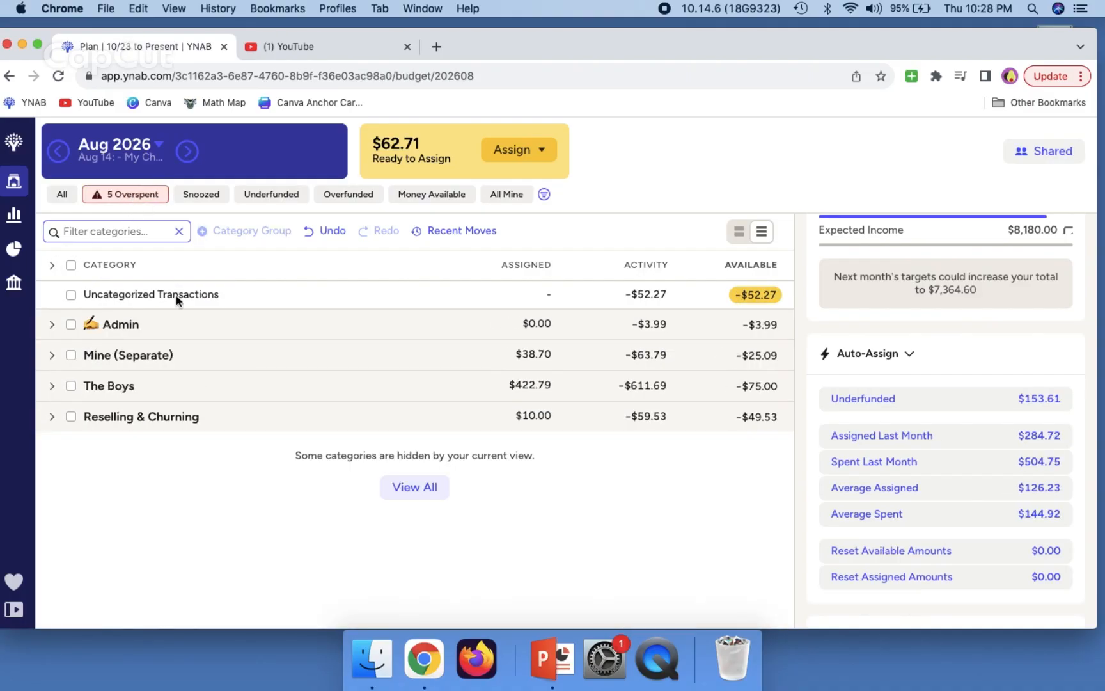
{"action": "left_click", "coordinate": [52, 266]}
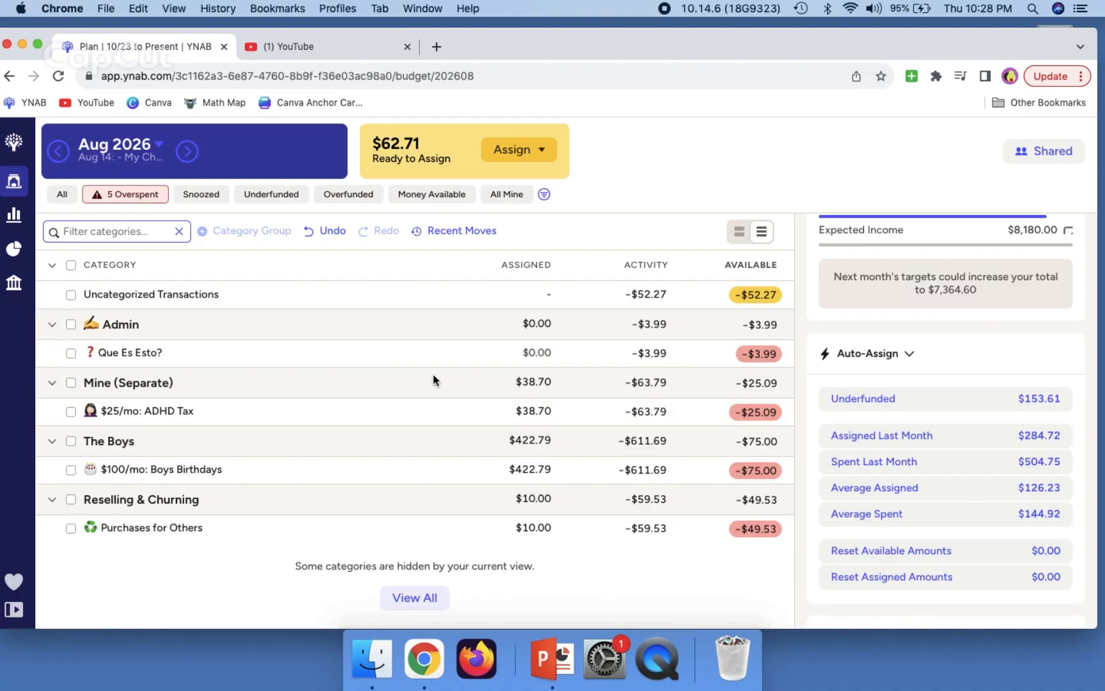
Step: Add $25.09 to Boys Birthdays' assigned amount and clear the category selection
{"action": "left_click", "coordinate": [694, 357]}
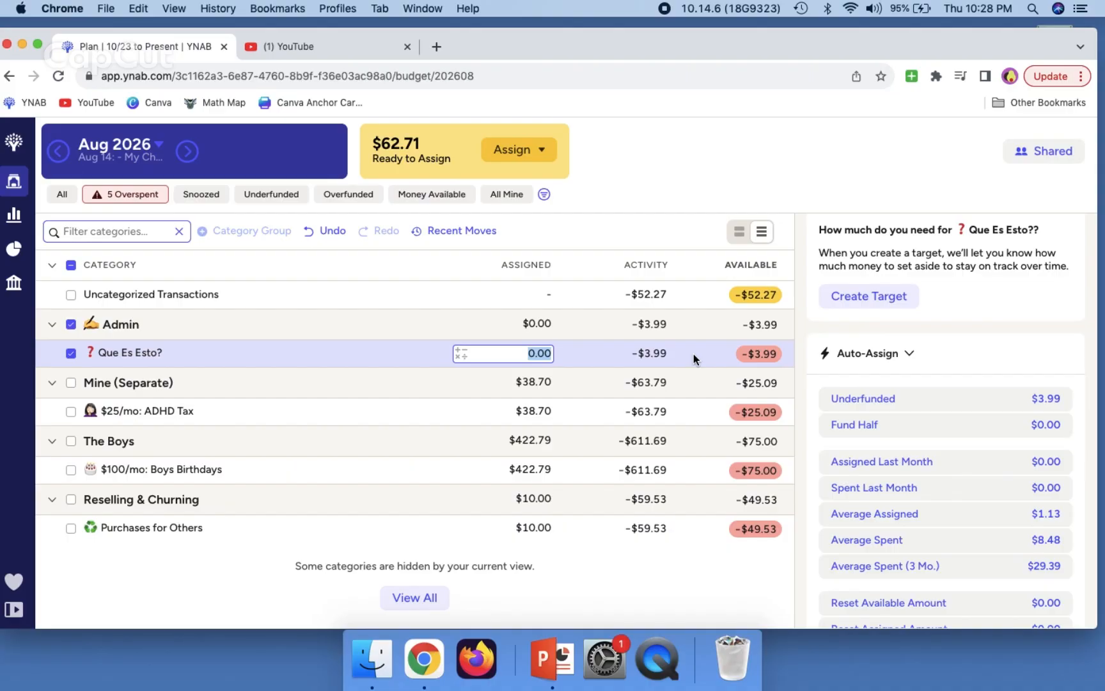
{"action": "key", "text": "Down"}
{"action": "key", "text": "Down"}
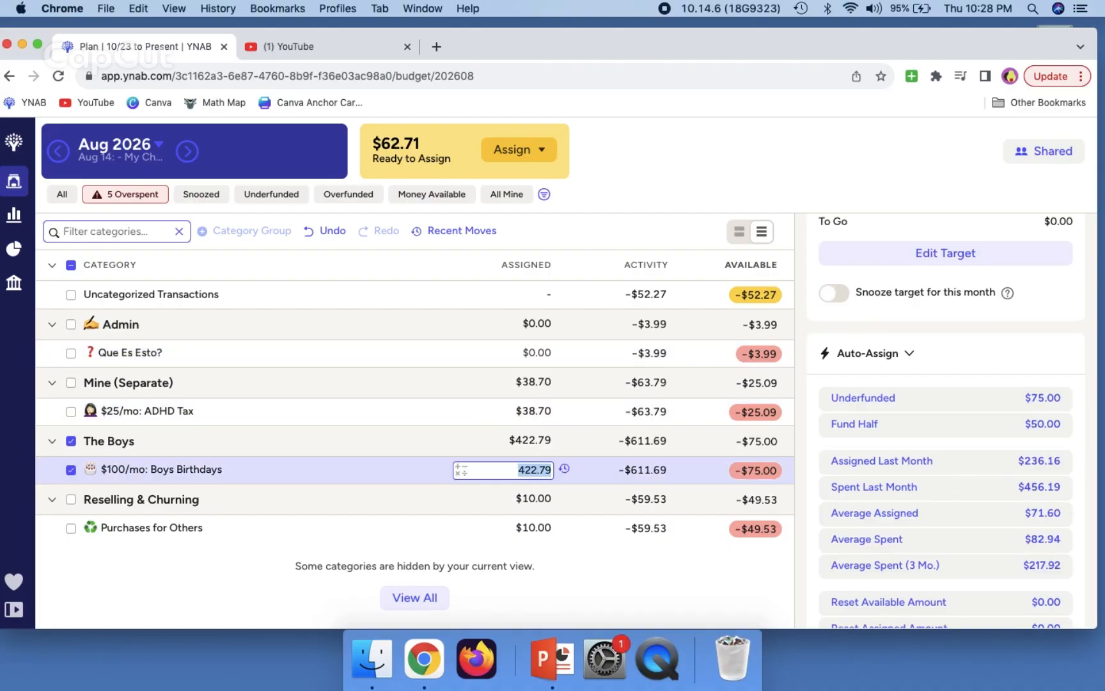
{"action": "key", "text": "Up"}
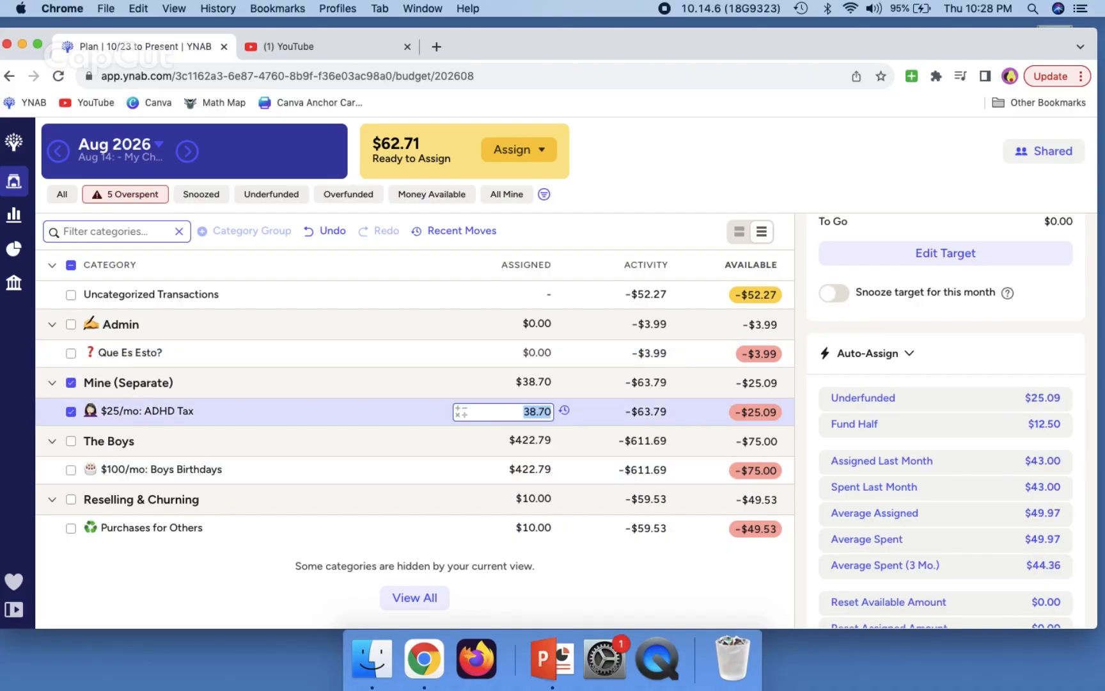
{"action": "key", "text": "Down"}
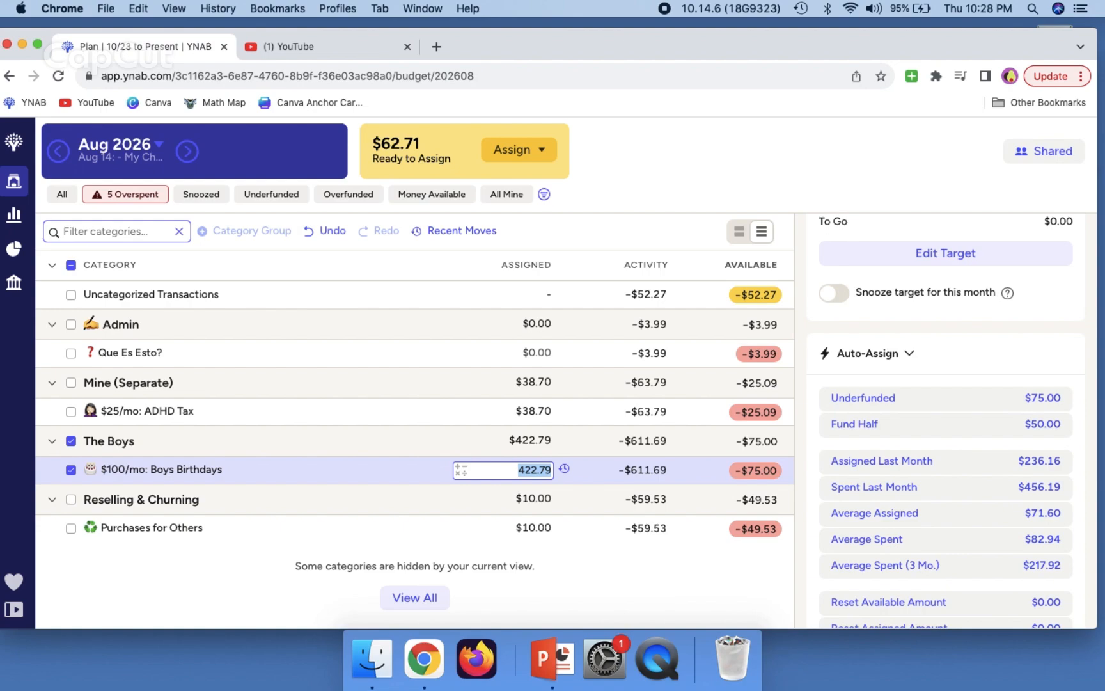
{"action": "key", "text": "Right"}
{"action": "type", "text": "+25.09"}
{"action": "key", "text": "Return"}
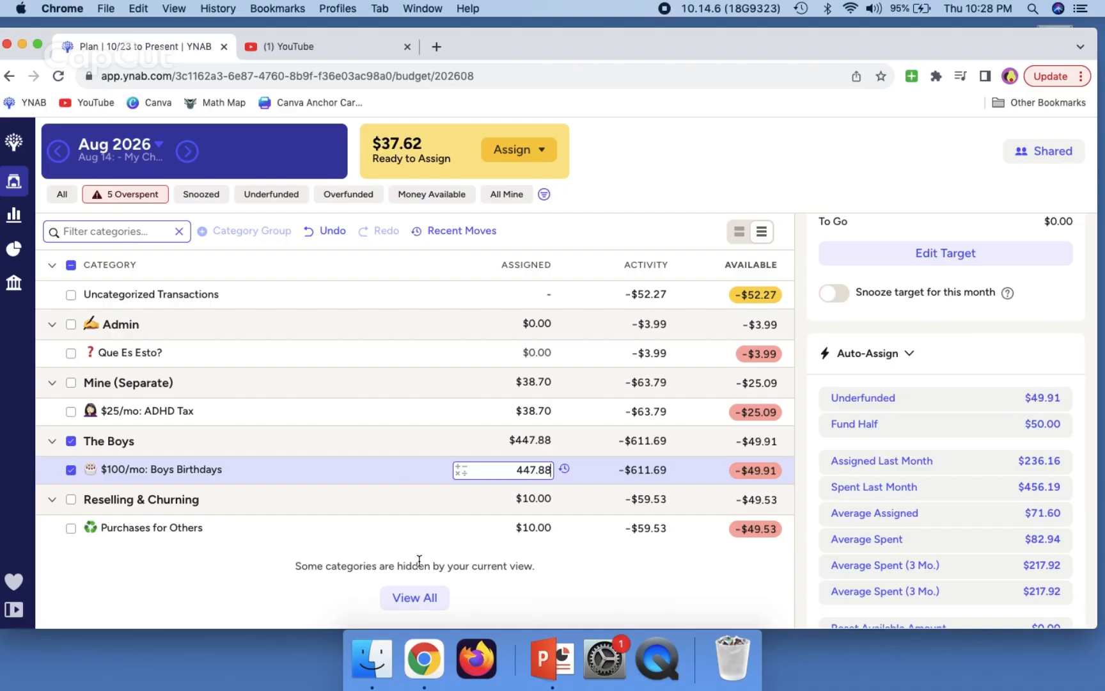
{"action": "left_click", "coordinate": [71, 264]}
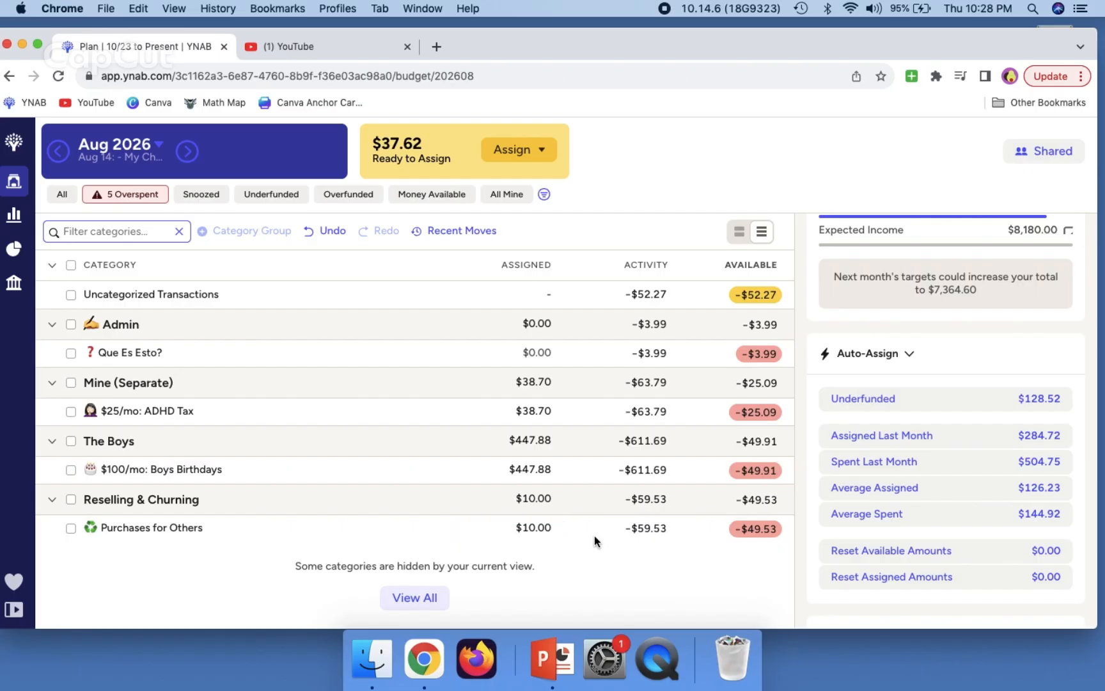
Step: From Purchases for Others' activity, recategorize the 08/11/2026 7-Eleven "Mami coffee" transaction as Acts of Kindness and save it
{"action": "left_click", "coordinate": [641, 530]}
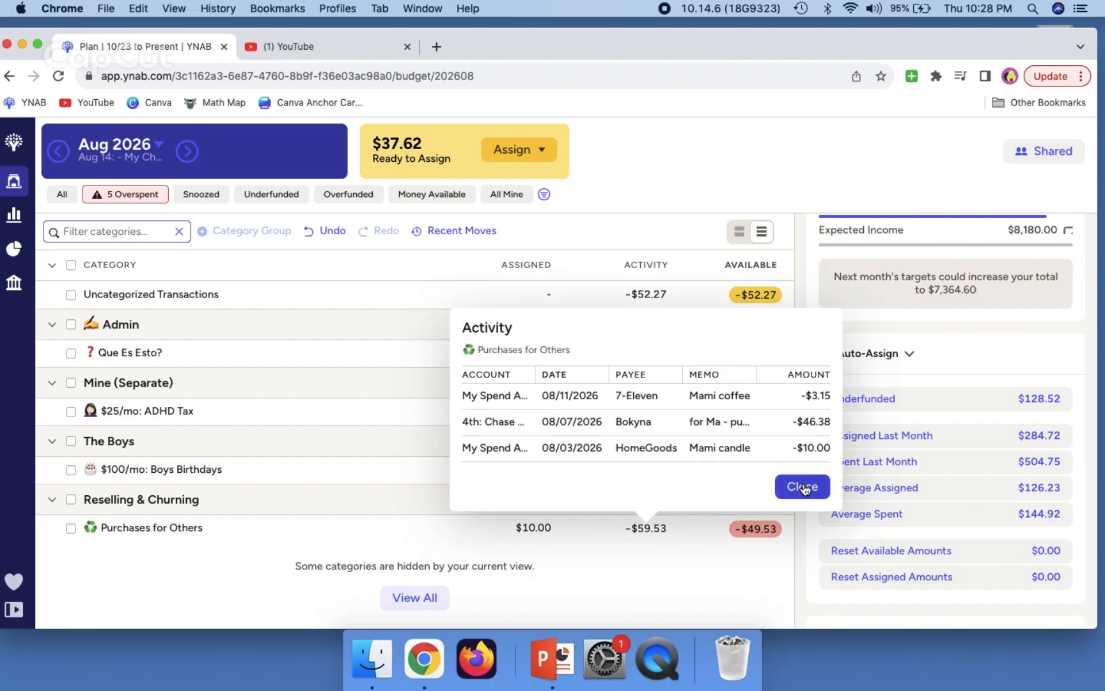
{"action": "left_click", "coordinate": [600, 401]}
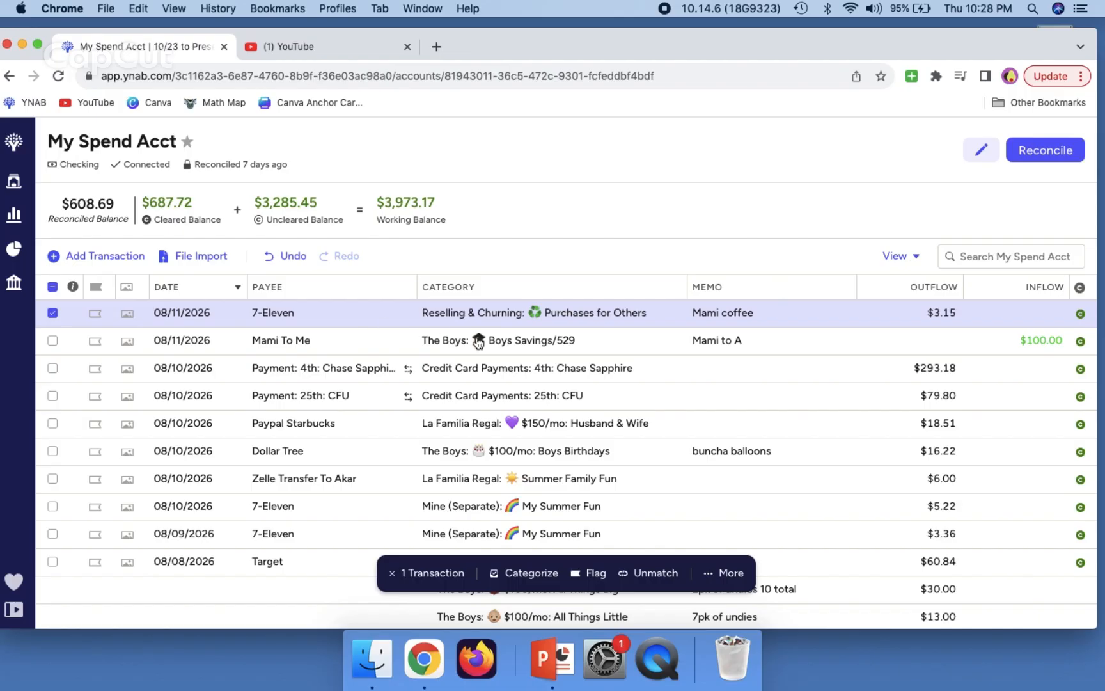
{"action": "left_click", "coordinate": [482, 320]}
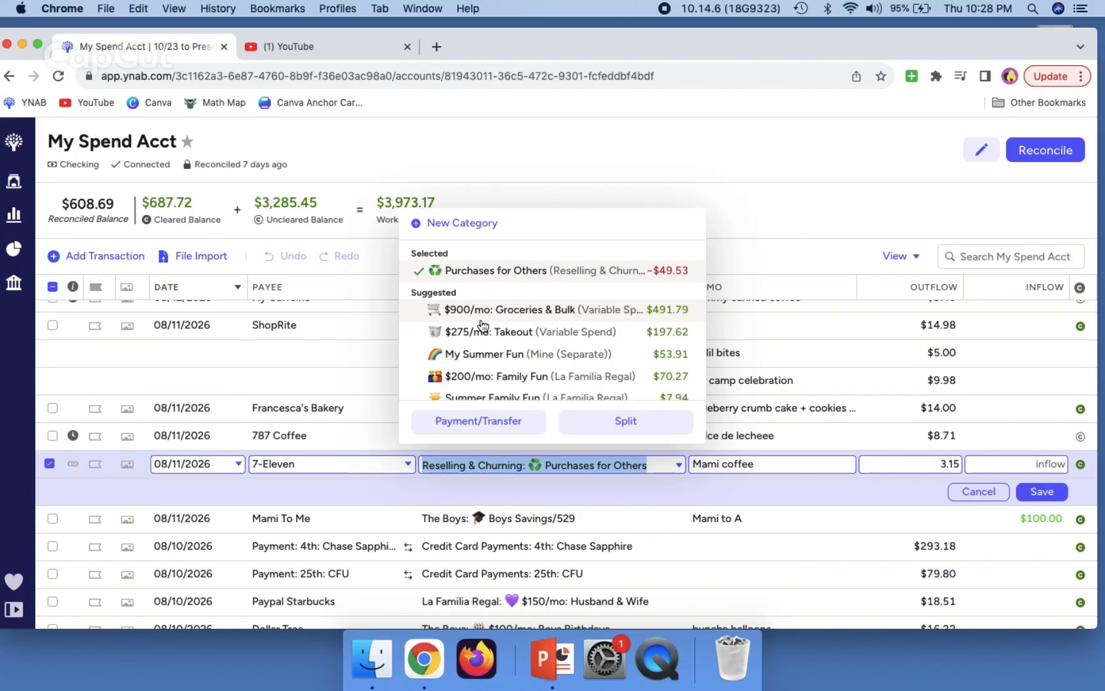
{"action": "type", "text": "acts of"}
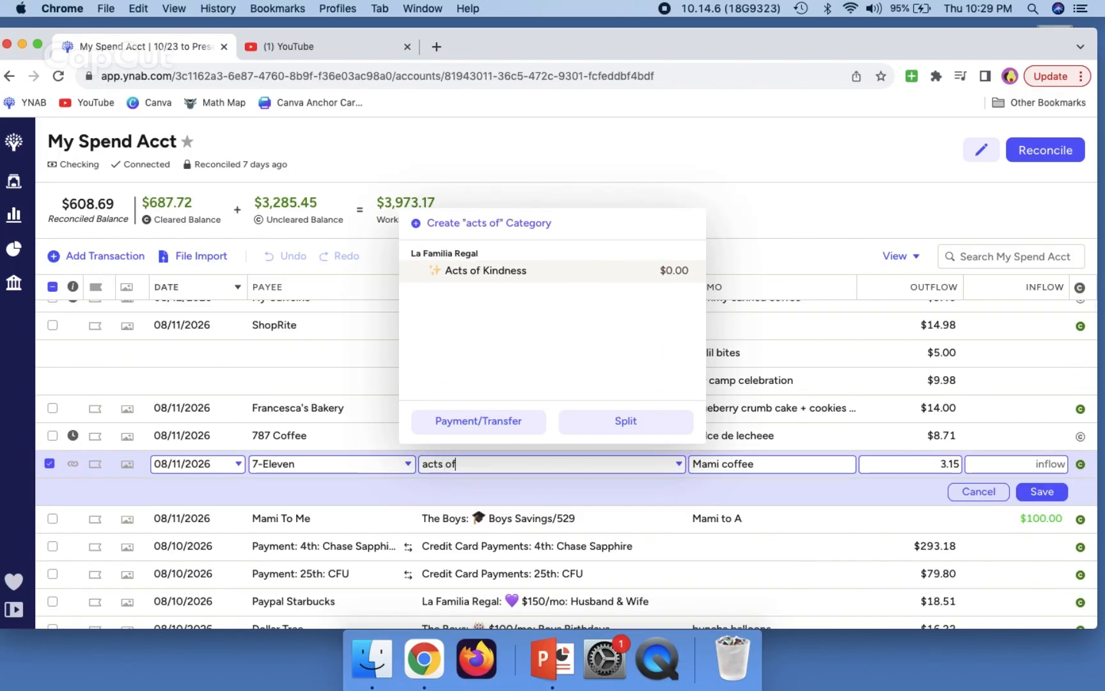
{"action": "key", "text": "Tab"}
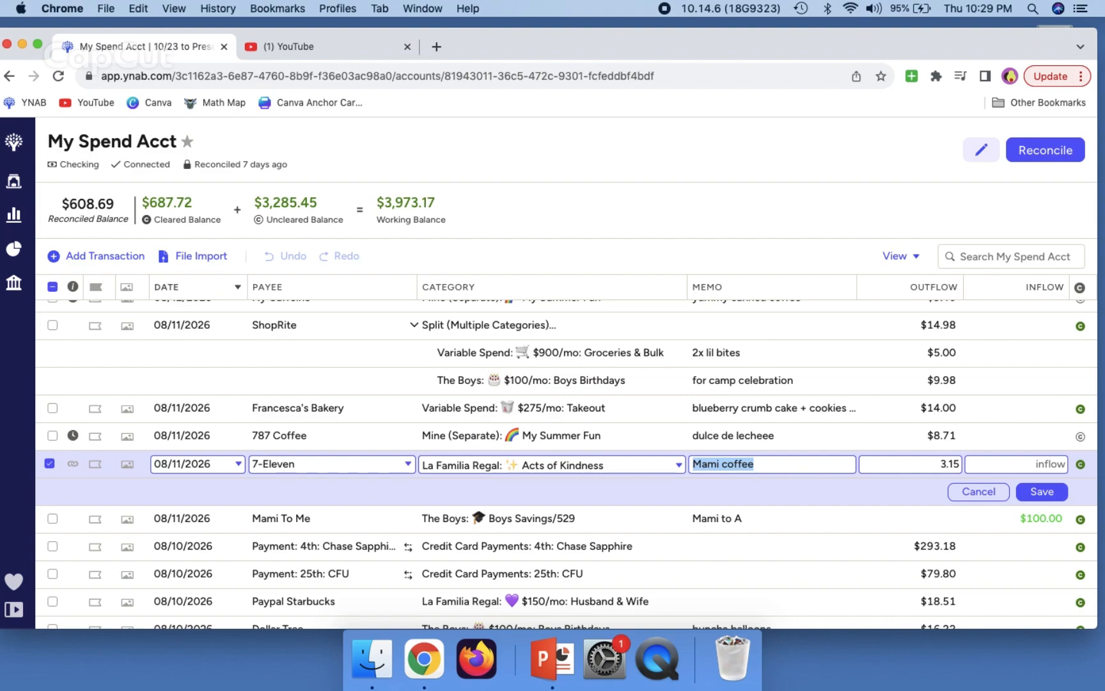
{"action": "key", "text": "Return"}
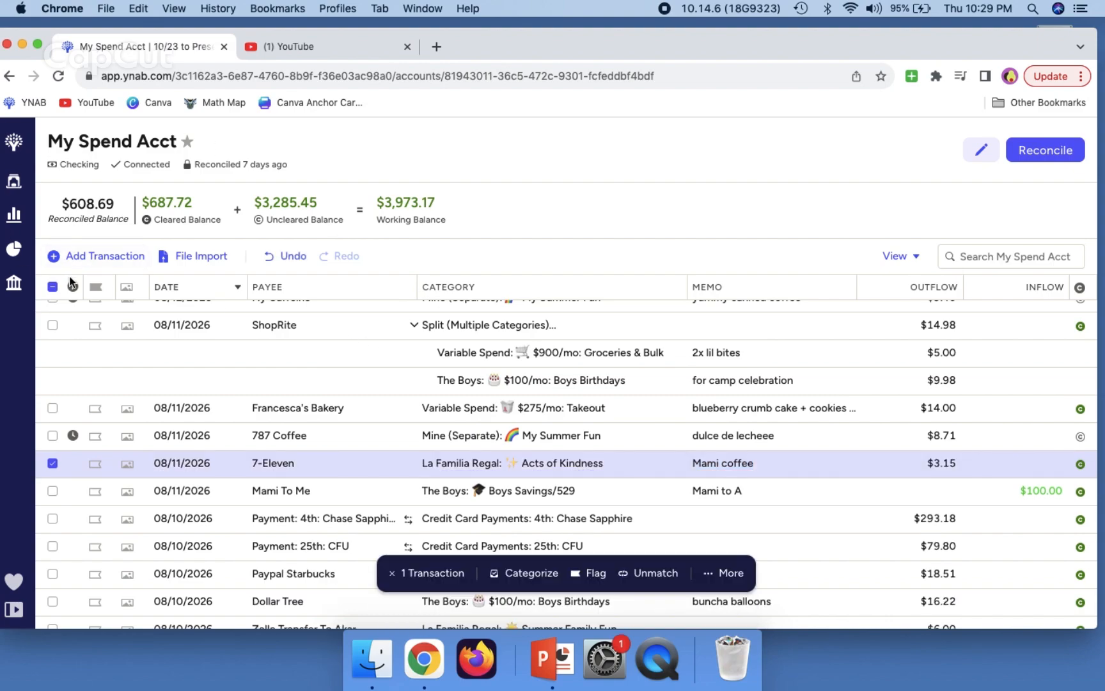
Step: Return to the August 2026 plan, look over the full category list, and filter it to overspent categories again
{"action": "scroll", "coordinate": [135, 369], "scroll_direction": "up", "scroll_amount": 4}
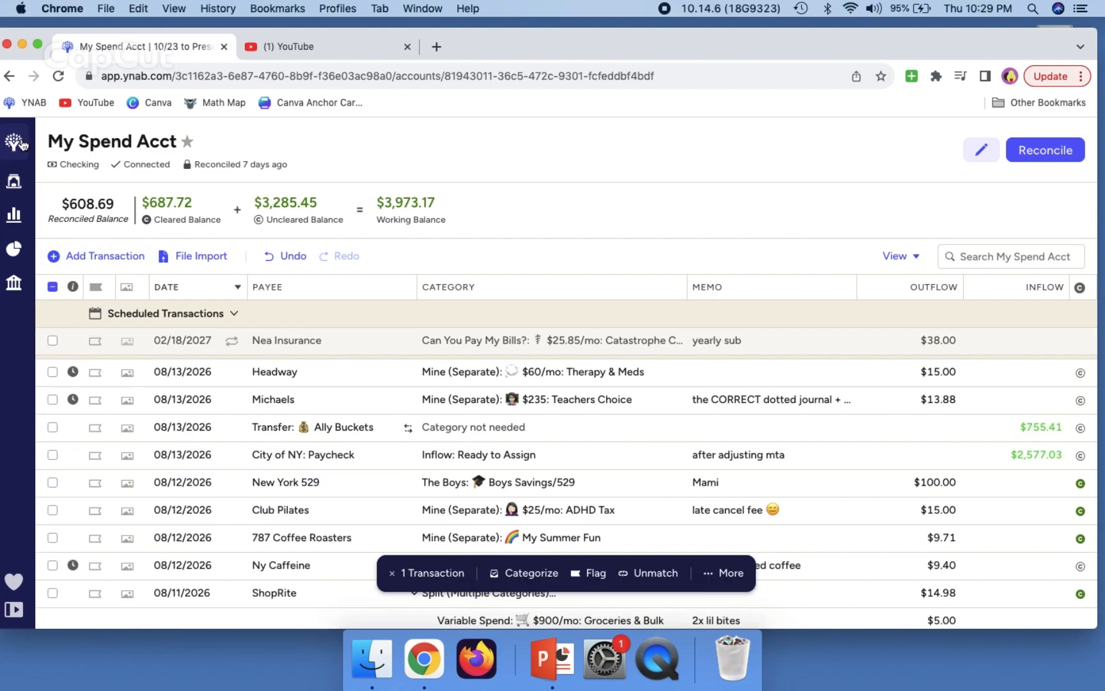
{"action": "left_click", "coordinate": [15, 142]}
{"action": "mouse_move", "coordinate": [80, 192]}
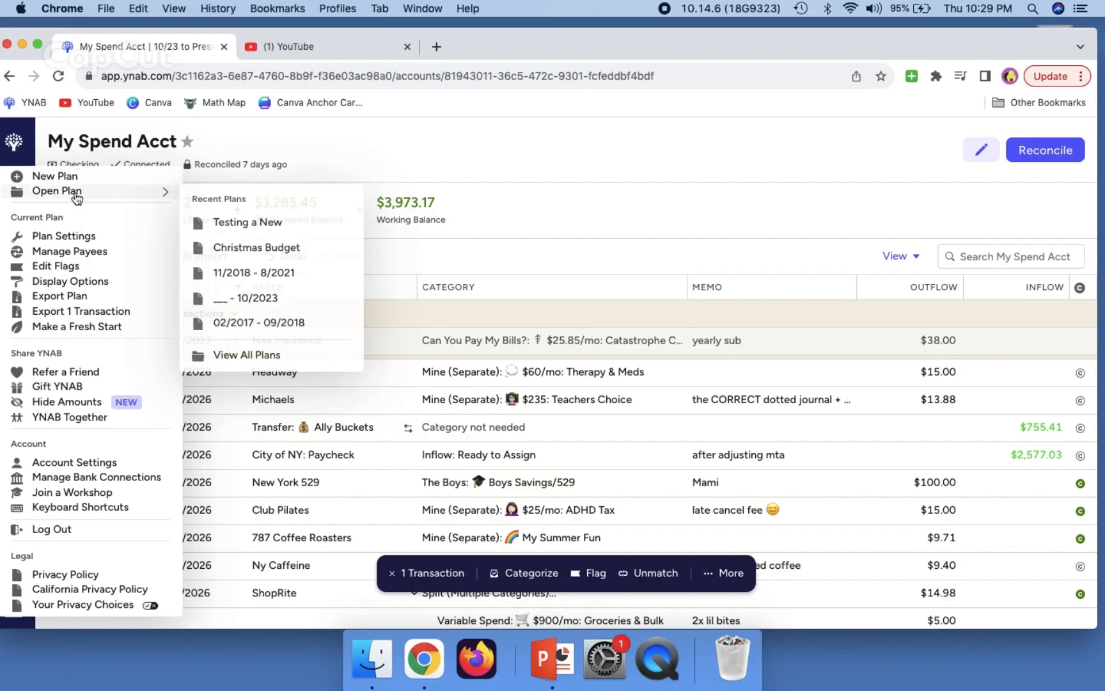
{"action": "left_click", "coordinate": [582, 125]}
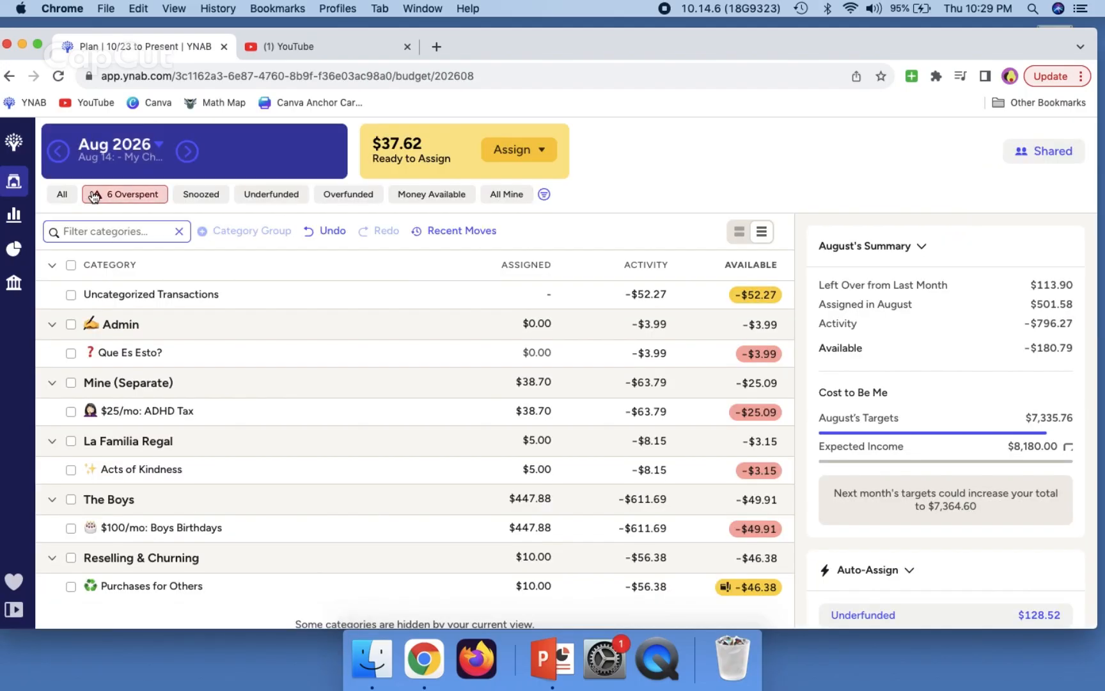
{"action": "left_click", "coordinate": [94, 196]}
{"action": "scroll", "coordinate": [440, 305], "scroll_direction": "down", "scroll_amount": 3}
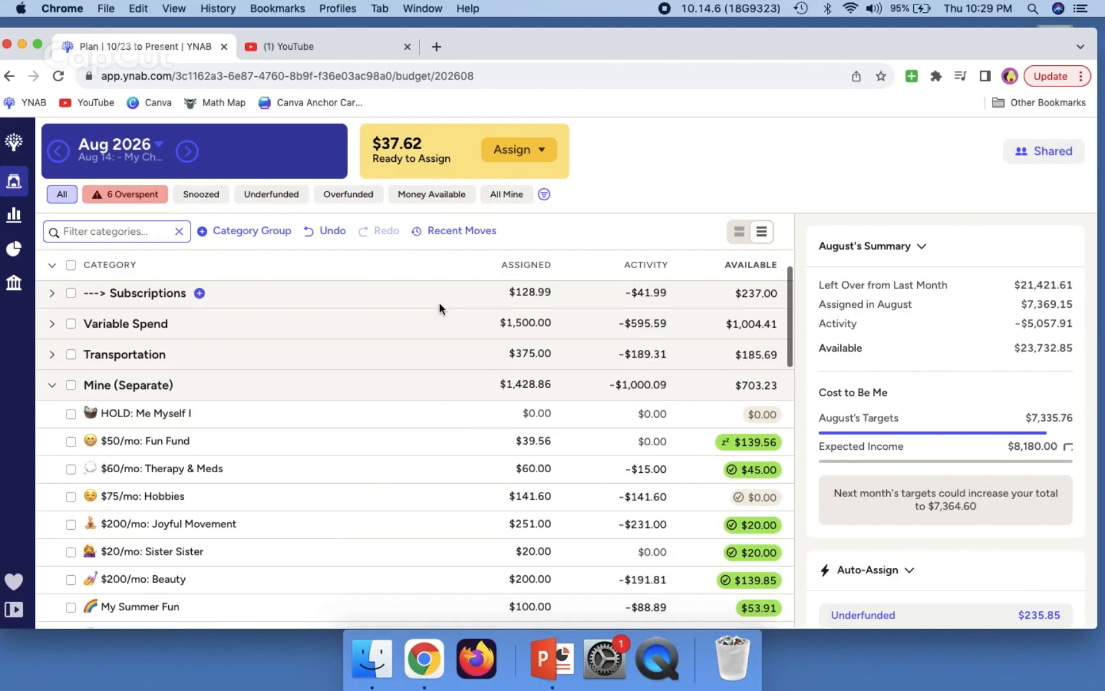
{"action": "left_click", "coordinate": [157, 198]}
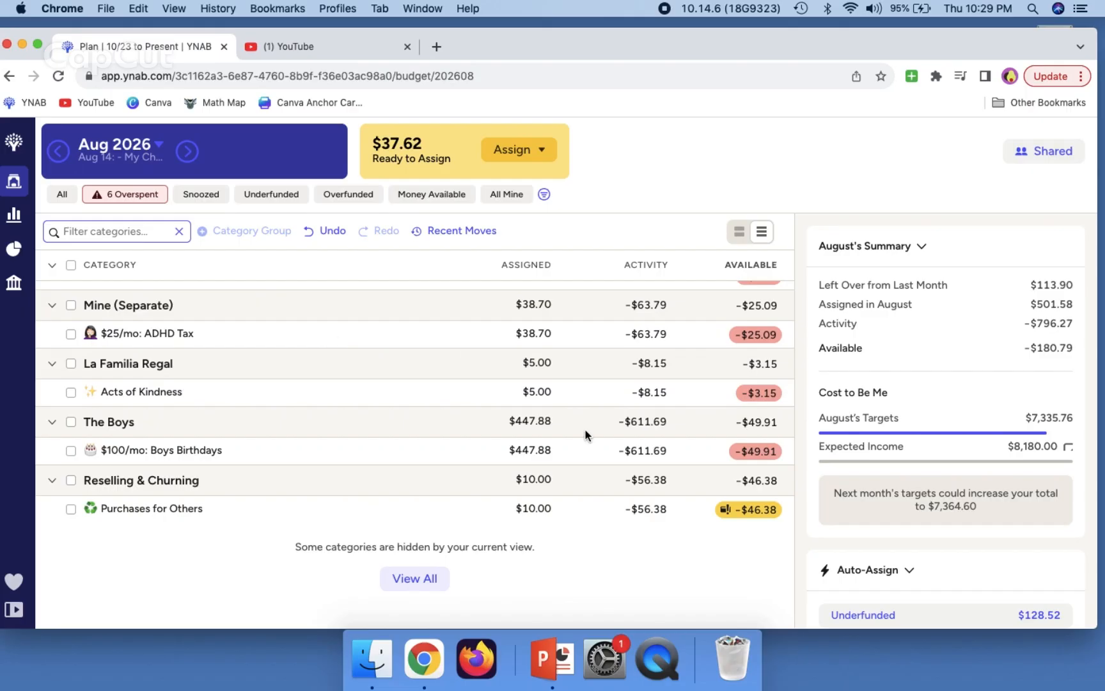
Step: From Purchases for Others' activity, recategorize the "Mami candle" split of the 08/03/2026 HomeGoods transaction as All Gifts Fund and save
{"action": "left_click", "coordinate": [652, 510]}
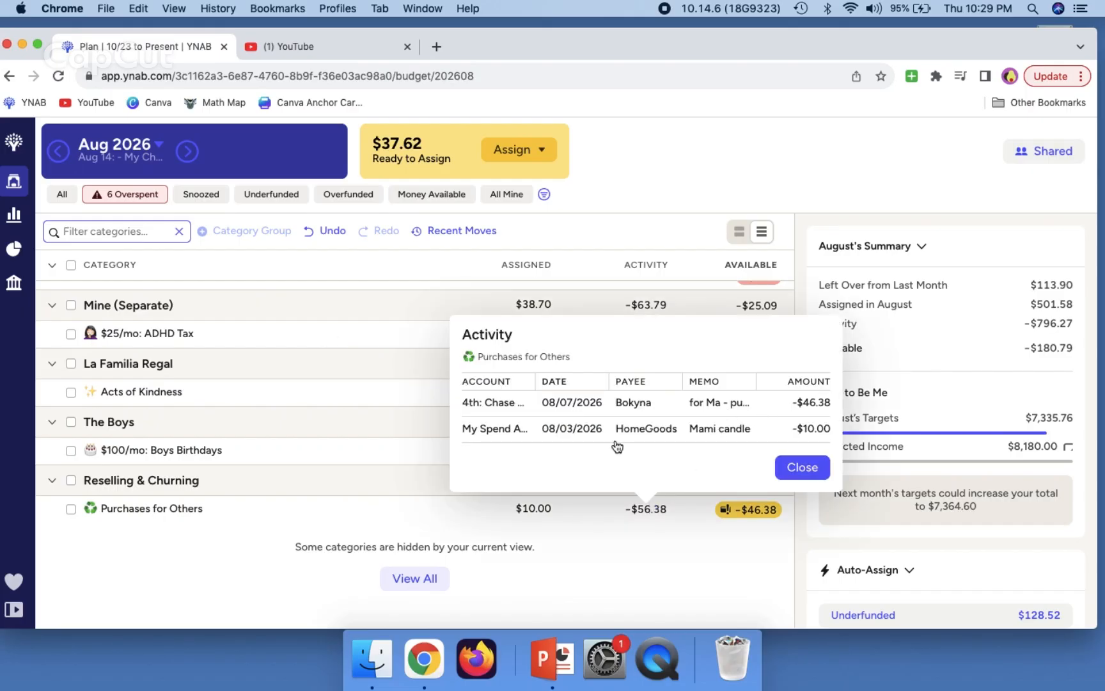
{"action": "left_click", "coordinate": [573, 427]}
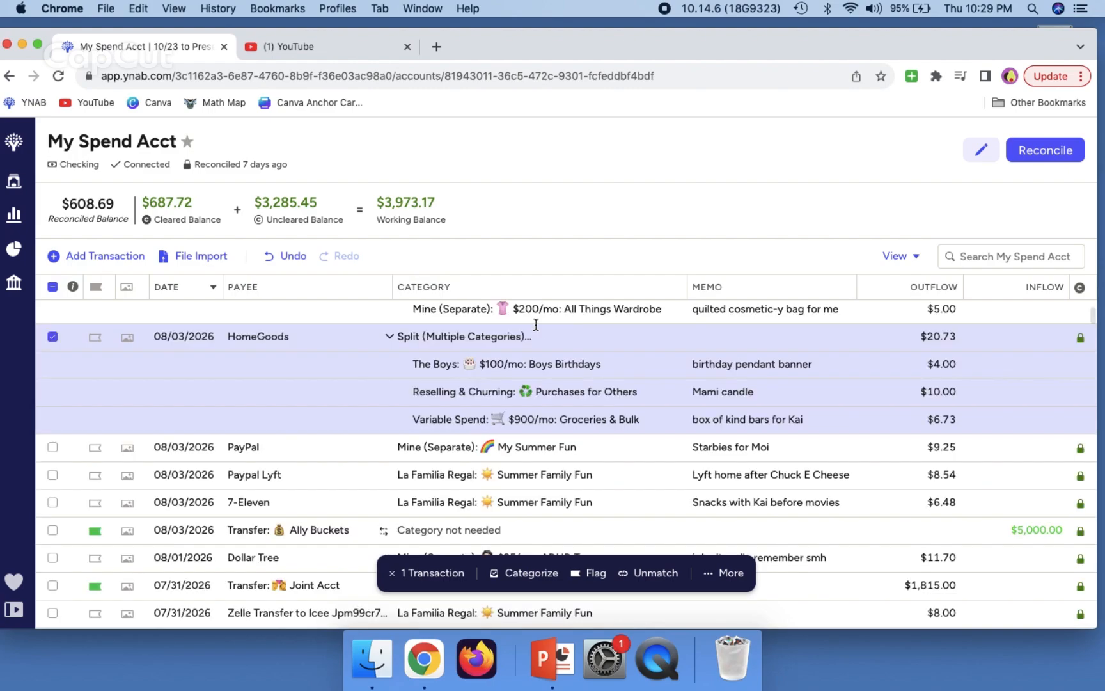
{"action": "left_click", "coordinate": [584, 387]}
{"action": "type", "text": "gifts"}
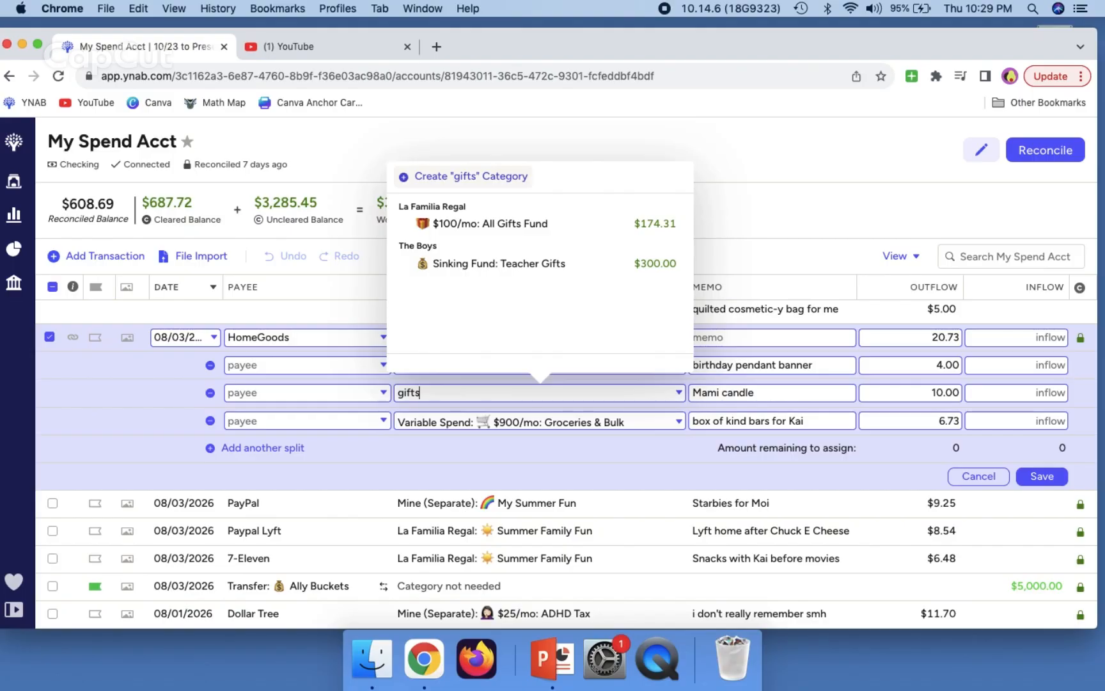
{"action": "key", "text": "Down"}
{"action": "key", "text": "Return"}
{"action": "key", "text": "Return"}
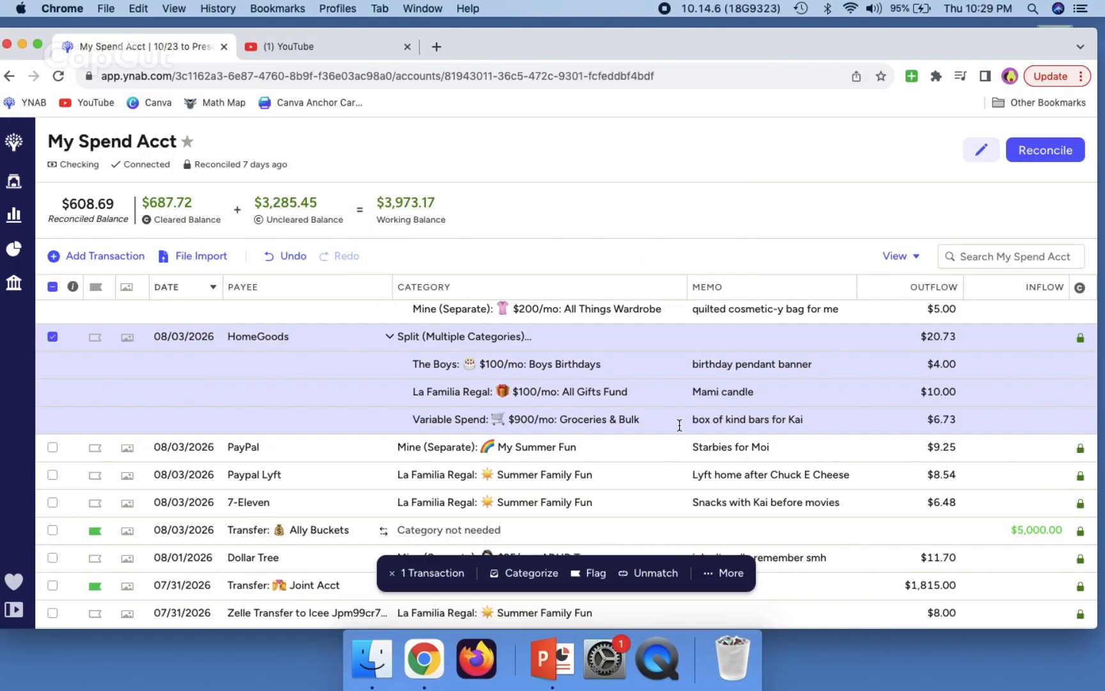
Step: Search the My Spend Acct transactions for "bokyna" and for "mami"
{"action": "scroll", "coordinate": [679, 424], "scroll_direction": "up", "scroll_amount": 1}
{"action": "left_click", "coordinate": [964, 256]}
{"action": "type", "text": "bokyn"}
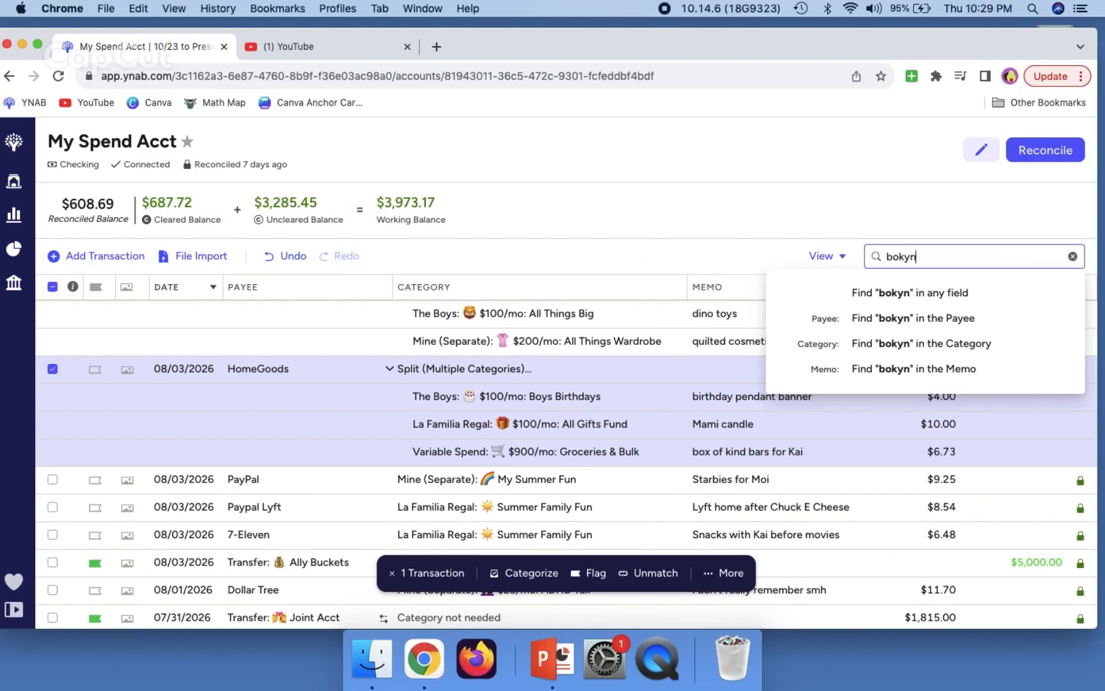
{"action": "type", "text": "a"}
{"action": "key", "text": "Return"}
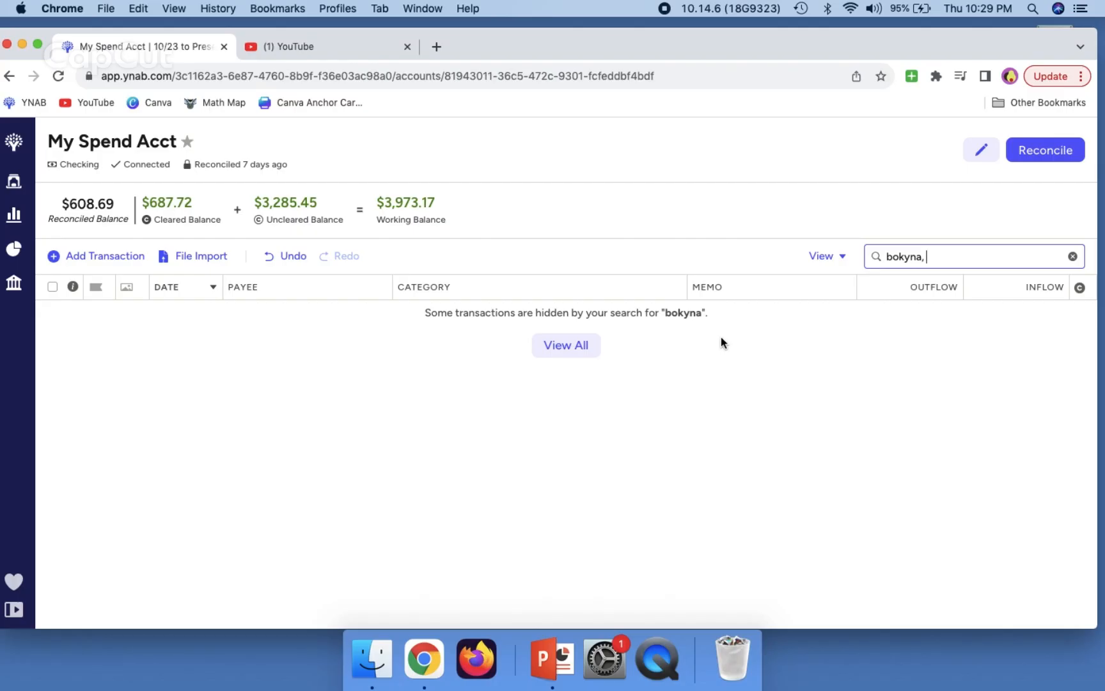
{"action": "key", "text": "BackSpace"}
{"action": "key", "text": "BackSpace"}
{"action": "key", "text": "BackSpace"}
{"action": "key", "text": "BackSpace"}
{"action": "key", "text": "BackSpace"}
{"action": "key", "text": "BackSpace"}
{"action": "key", "text": "BackSpace"}
{"action": "type", "text": "mami"}
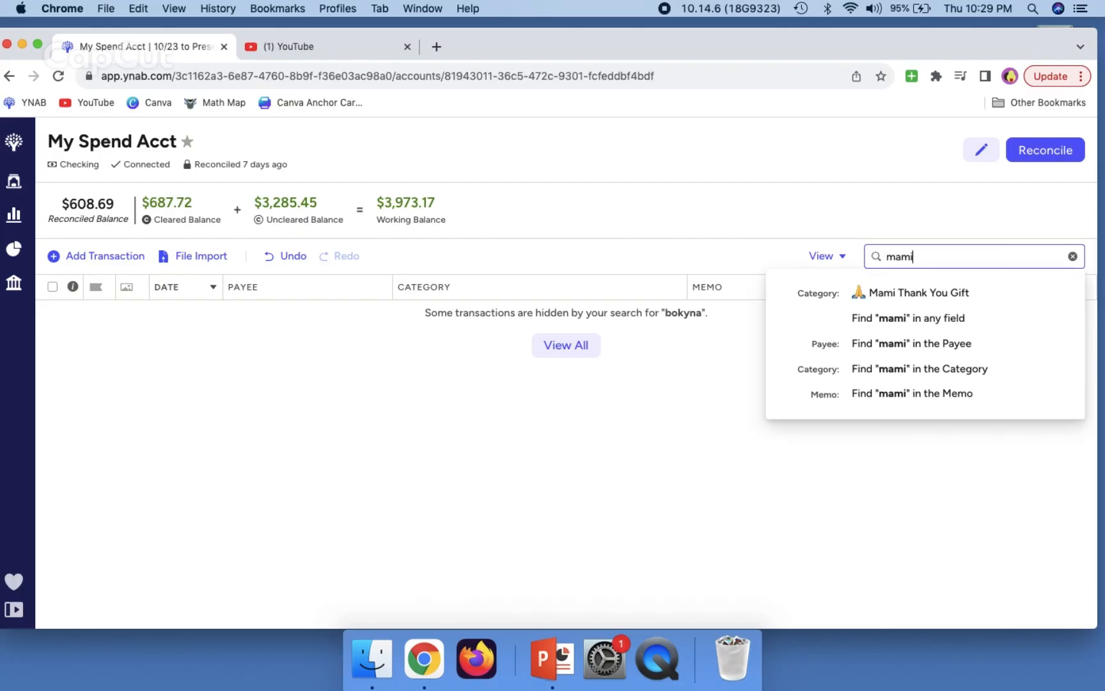
{"action": "key", "text": "Return"}
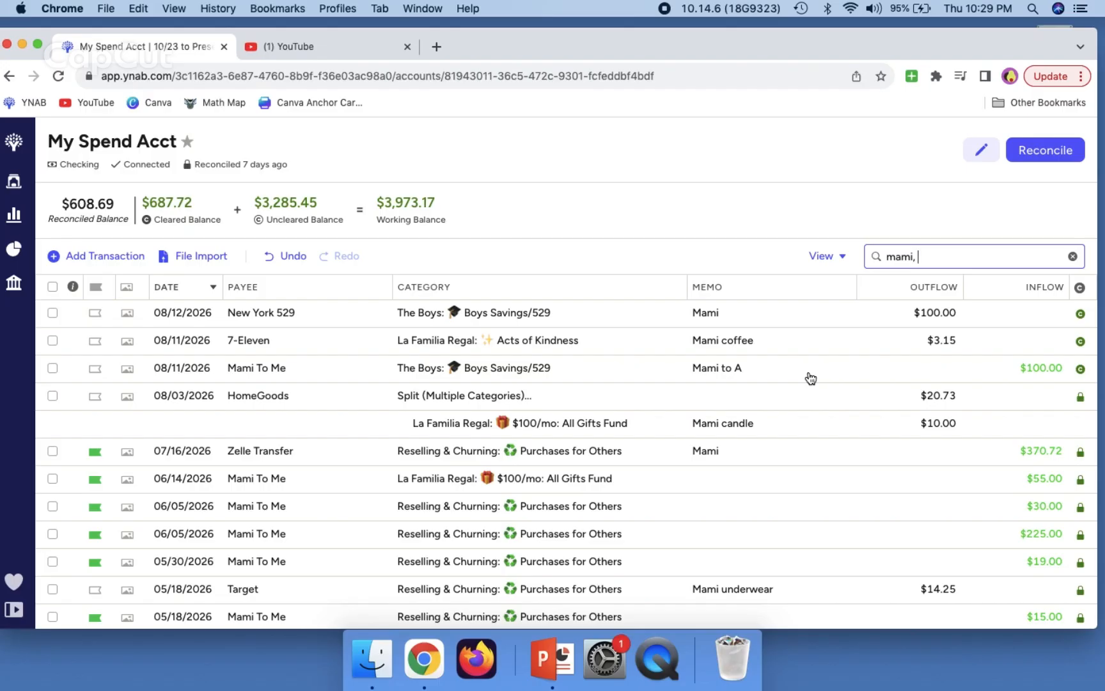
Step: Open the Bokyna transaction from Purchases for Others' activity in the plan and change its purple sandals split's category to All Gifts Fund
{"action": "left_click", "coordinate": [14, 183]}
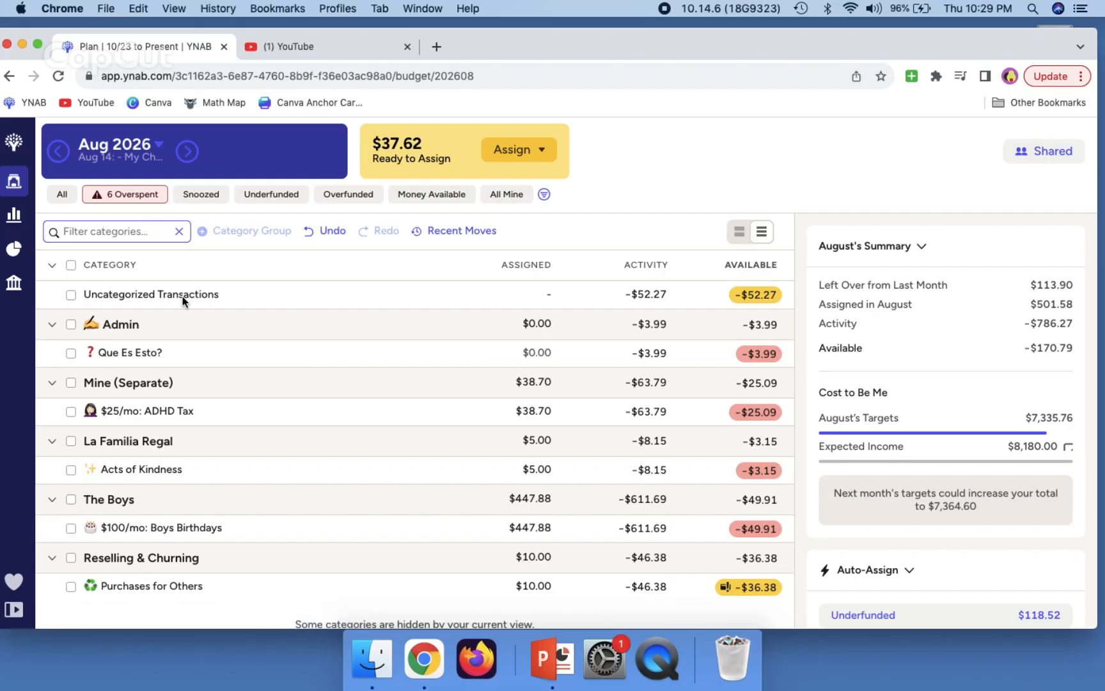
{"action": "left_click", "coordinate": [648, 593]}
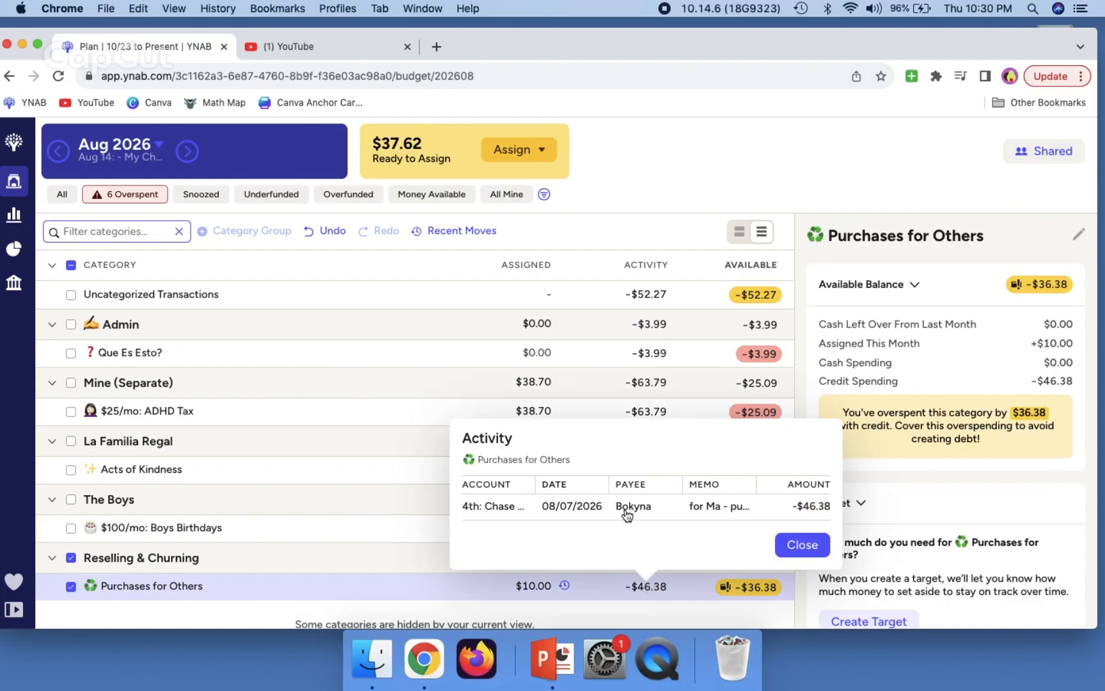
{"action": "left_click", "coordinate": [626, 512]}
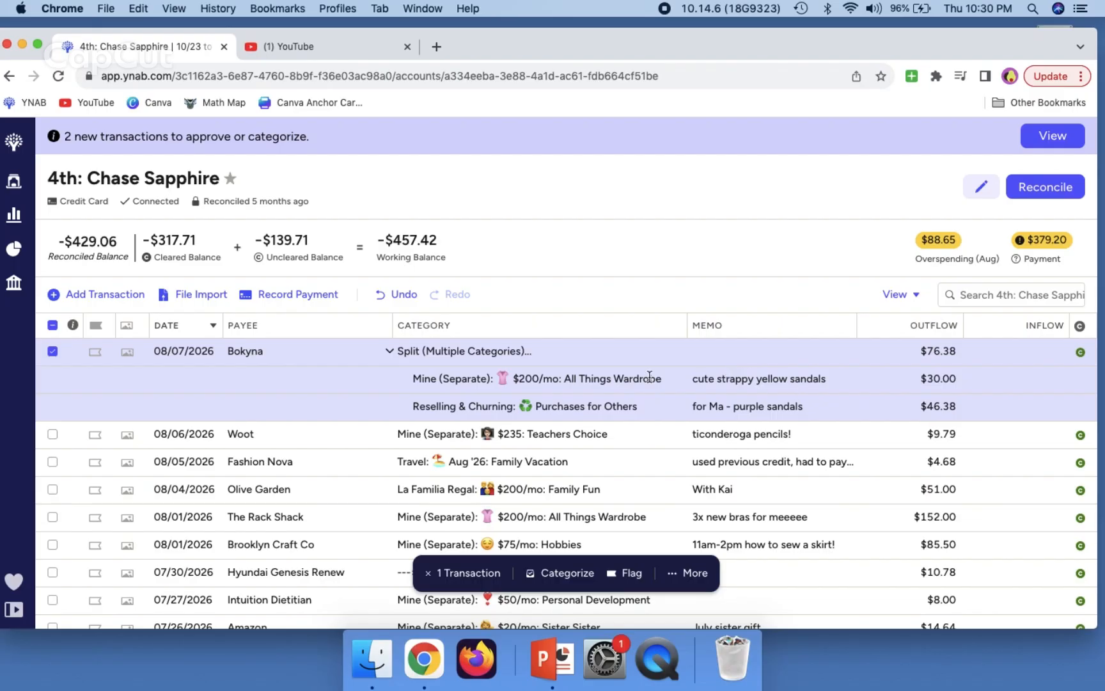
{"action": "left_click", "coordinate": [627, 400]}
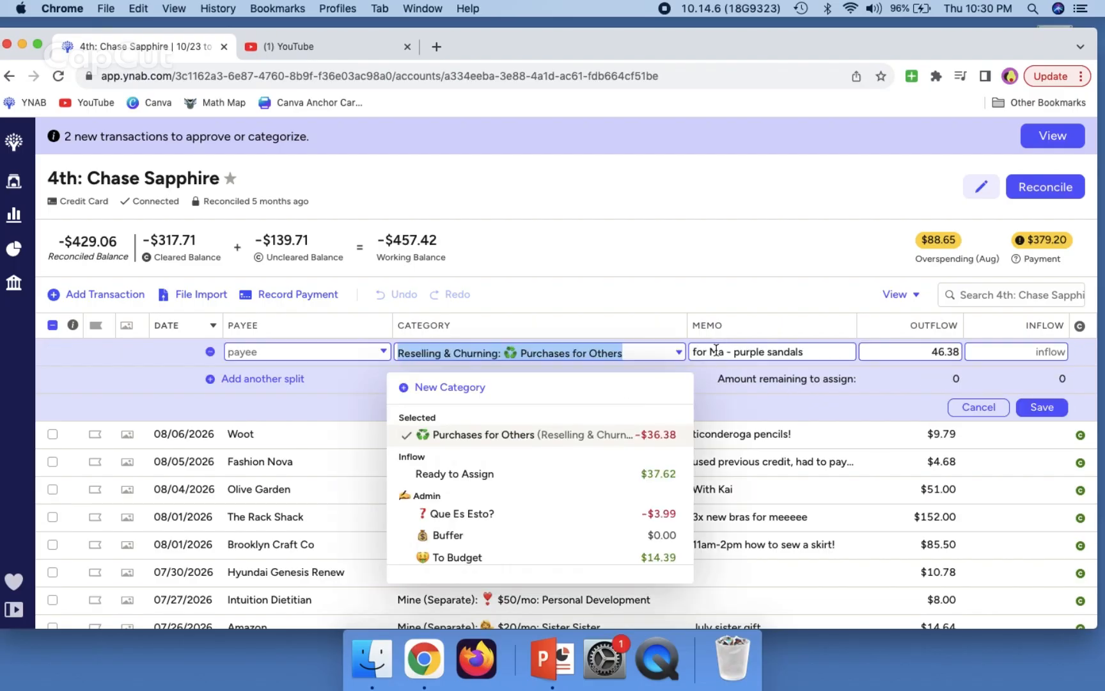
{"action": "type", "text": "gifts"}
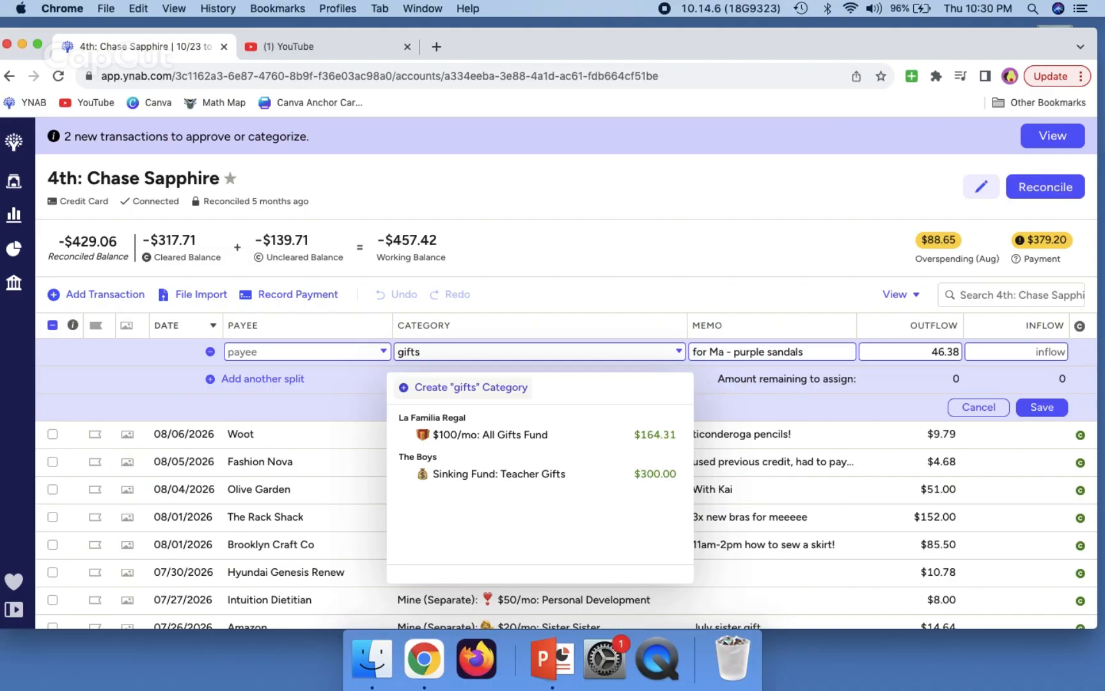
{"action": "key", "text": "Down"}
{"action": "key", "text": "Down"}
{"action": "key", "text": "Up"}
{"action": "key", "text": "Tab"}
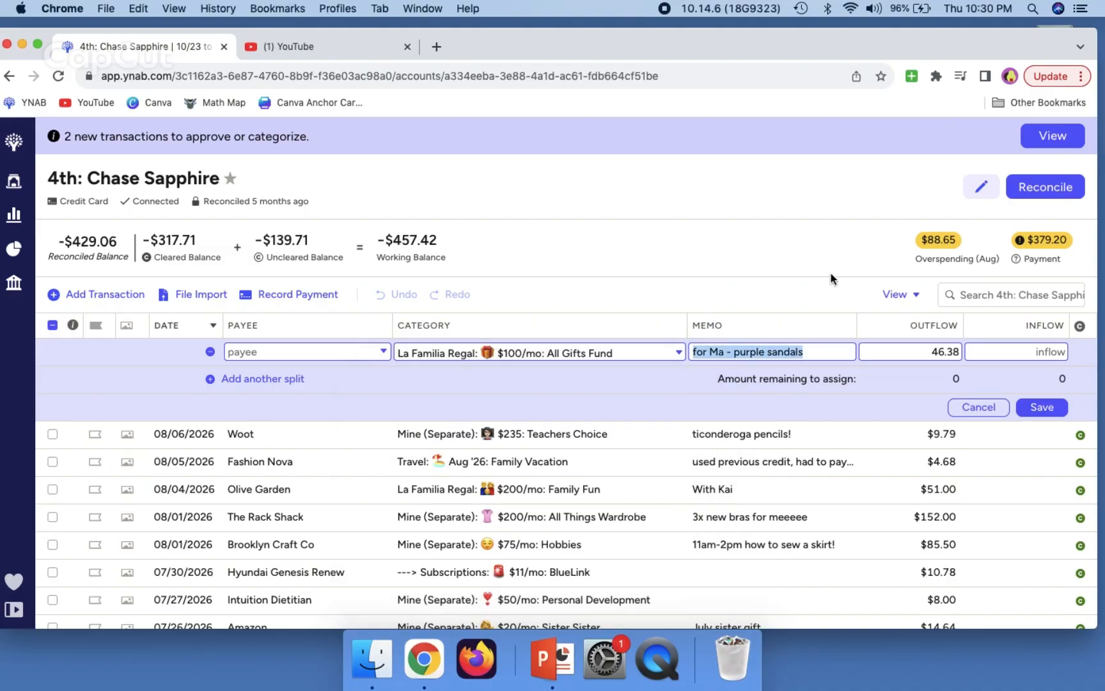
Step: Change the split's memo to "for Mami - purple sandals" and save the Bokyna transaction
{"action": "left_click", "coordinate": [728, 351]}
{"action": "type", "text": "mi"}
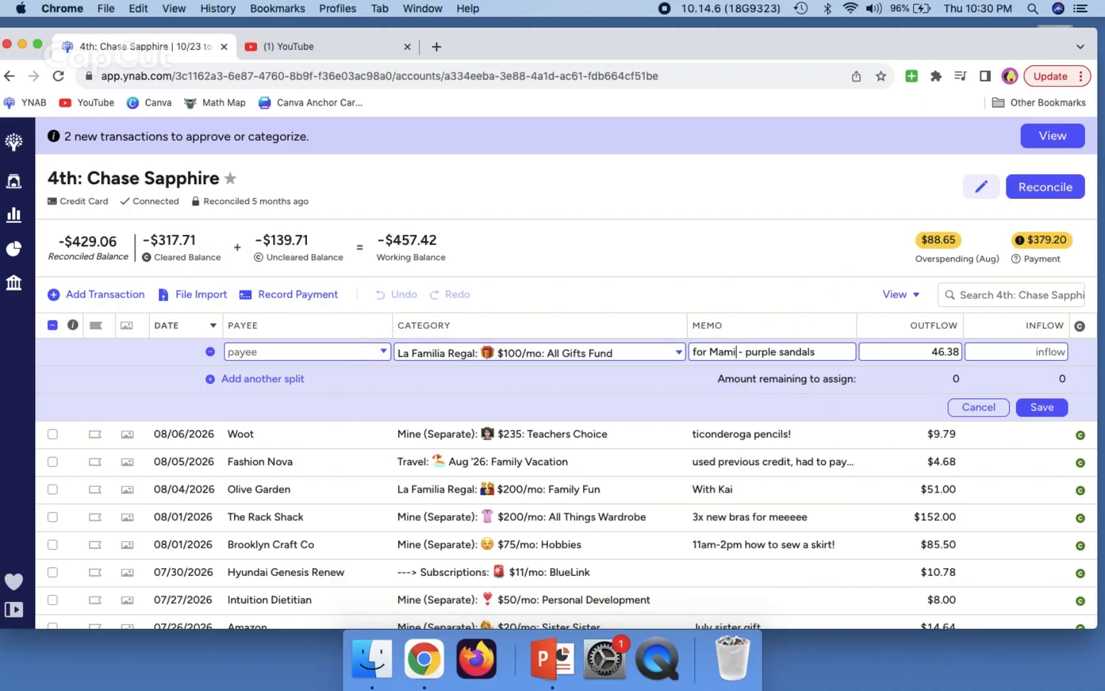
{"action": "key", "text": "Return"}
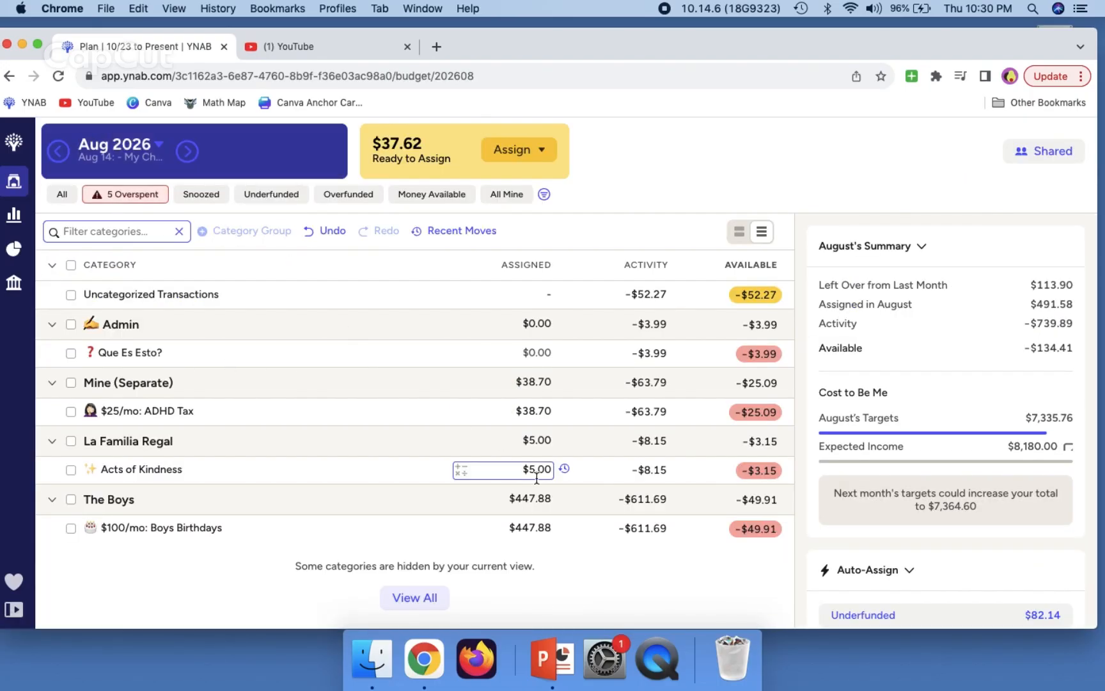
Step: Cover the Acts of Kindness overspending in the August 2026 plan from Inflow: Ready to Assign
{"action": "left_click", "coordinate": [749, 471]}
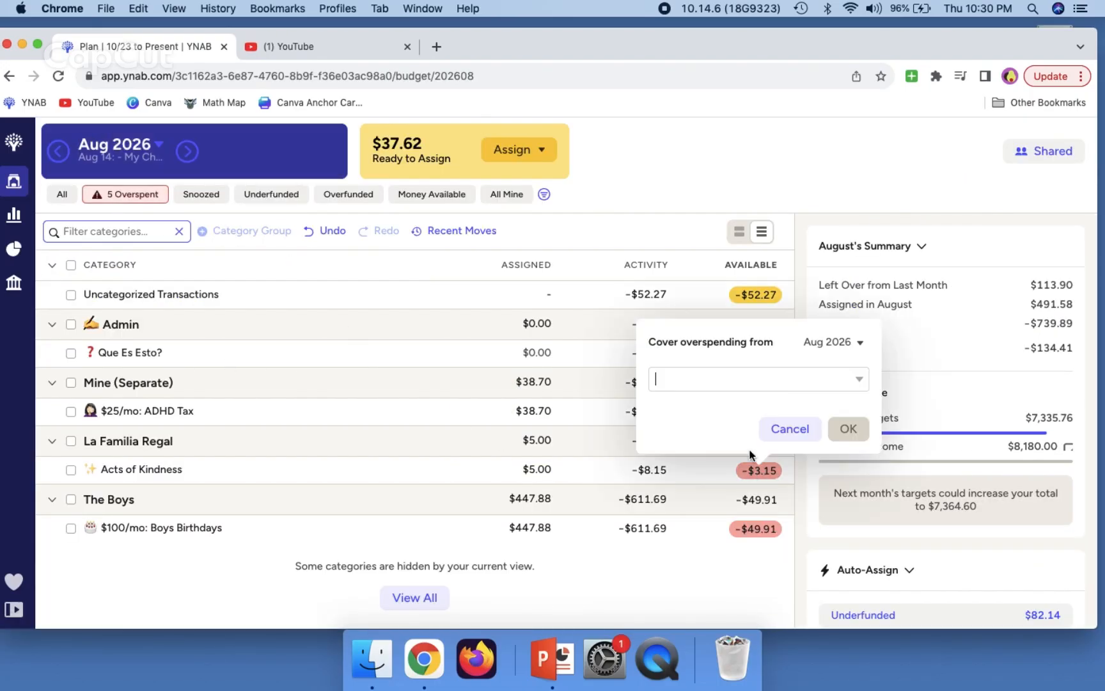
{"action": "left_click", "coordinate": [742, 374]}
{"action": "left_click", "coordinate": [801, 124]}
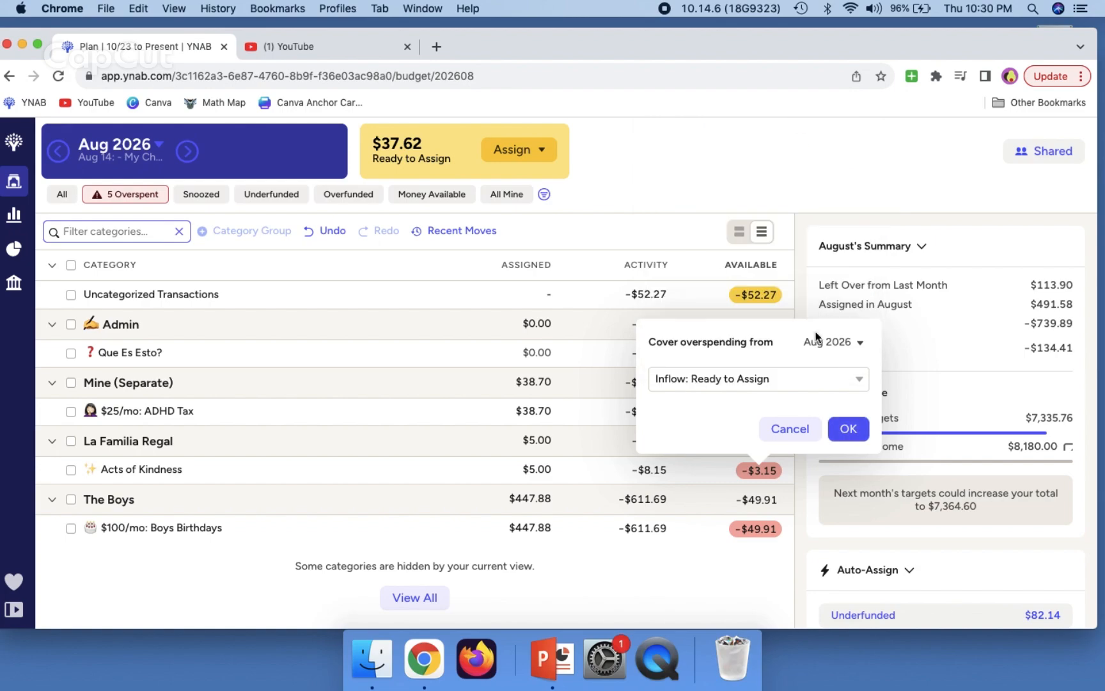
{"action": "left_click", "coordinate": [848, 429]}
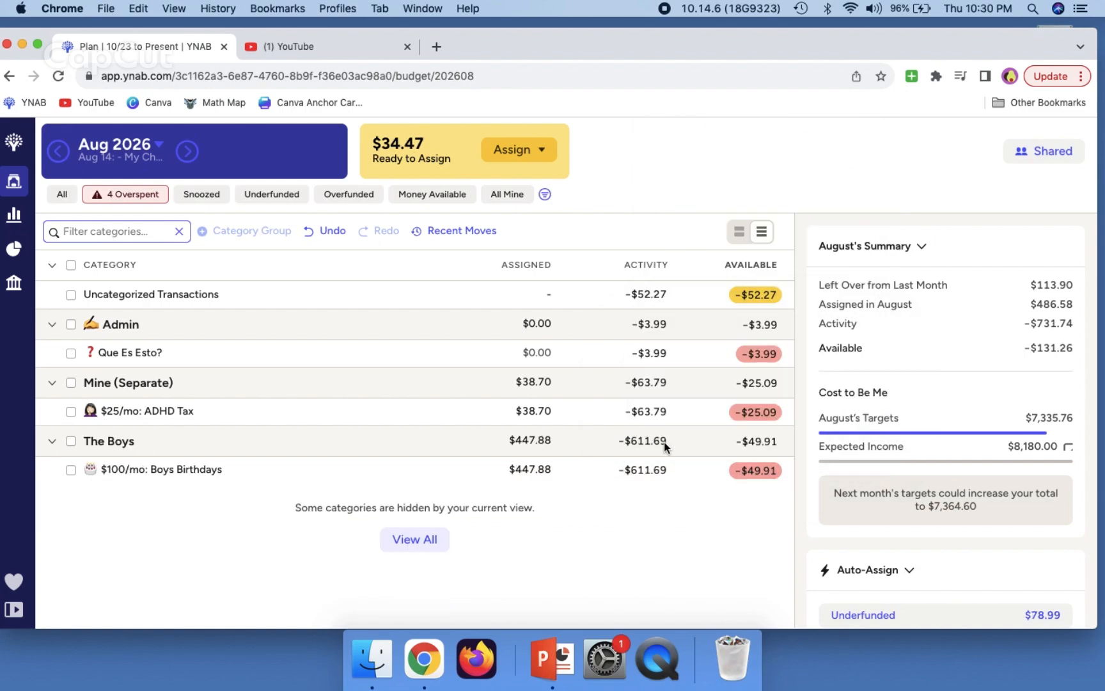
Step: Show all categories and assign $34.47 to HOLD: Me Myself I in the Mine (Separate) group
{"action": "left_click", "coordinate": [66, 196]}
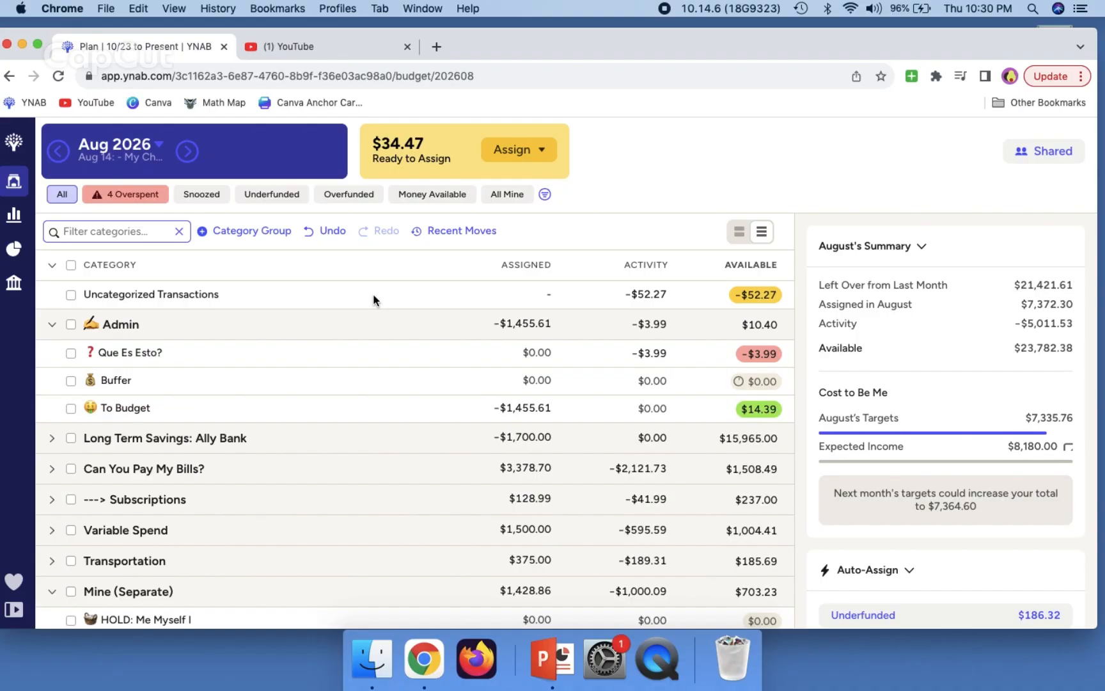
{"action": "scroll", "coordinate": [360, 439], "scroll_direction": "down", "scroll_amount": 5}
{"action": "left_click", "coordinate": [505, 349]}
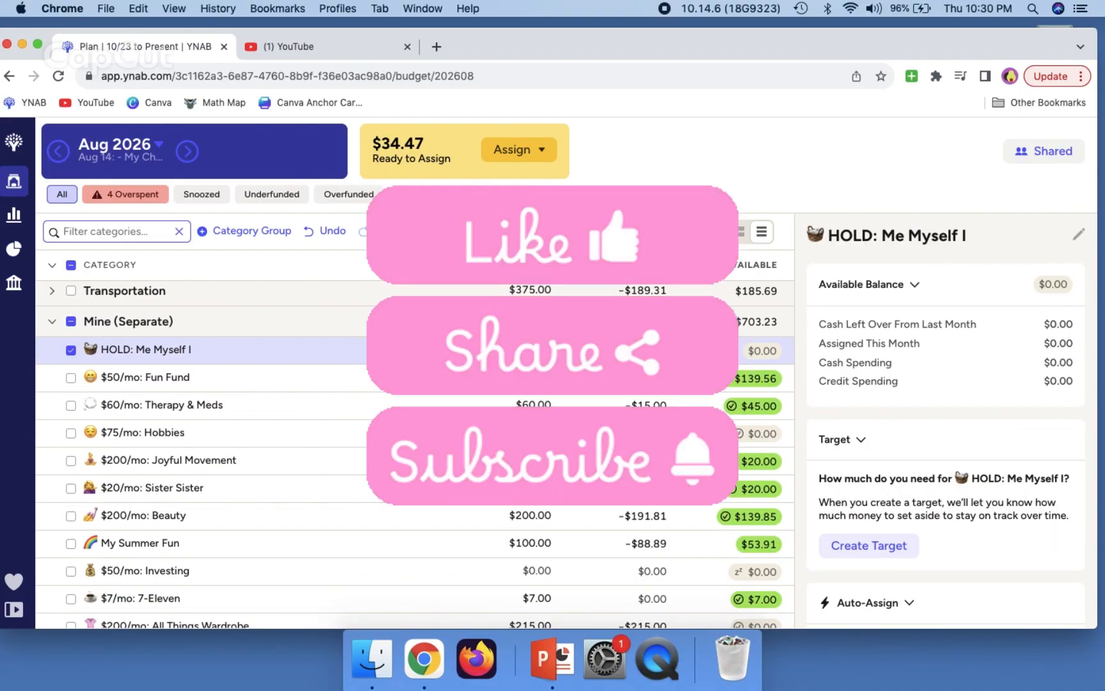
{"action": "type", "text": "34.47"}
{"action": "key", "text": "Return"}
{"action": "scroll", "coordinate": [268, 397], "scroll_direction": "up", "scroll_amount": 5}
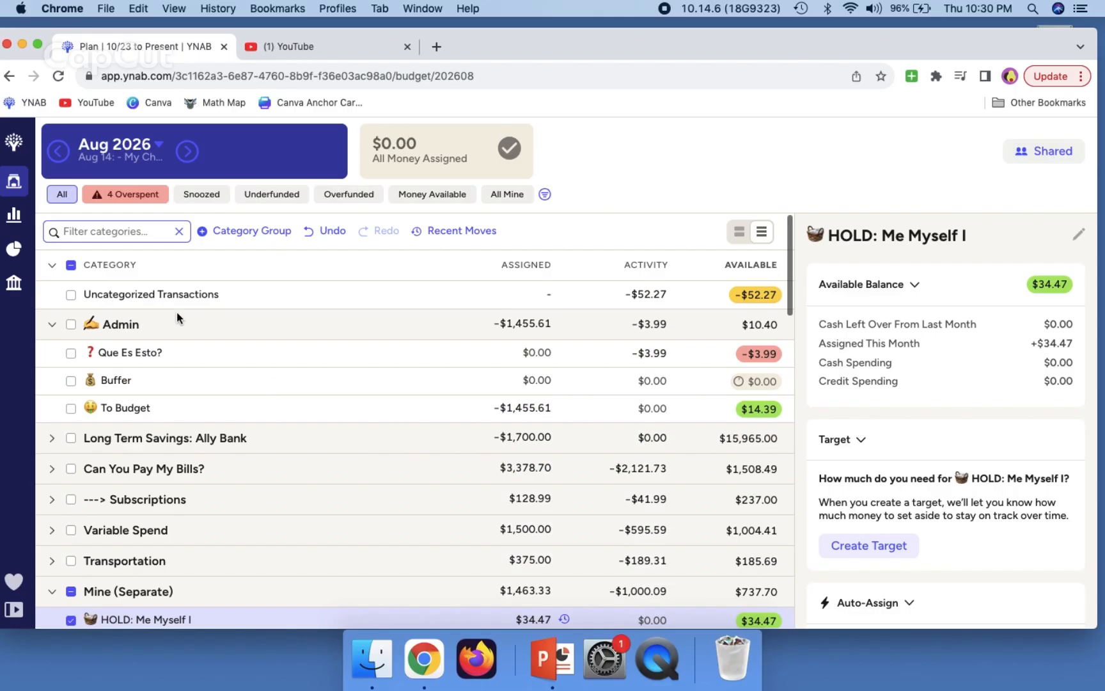
Step: Clear the category selection and expand all category groups in the plan
{"action": "left_click", "coordinate": [70, 265]}
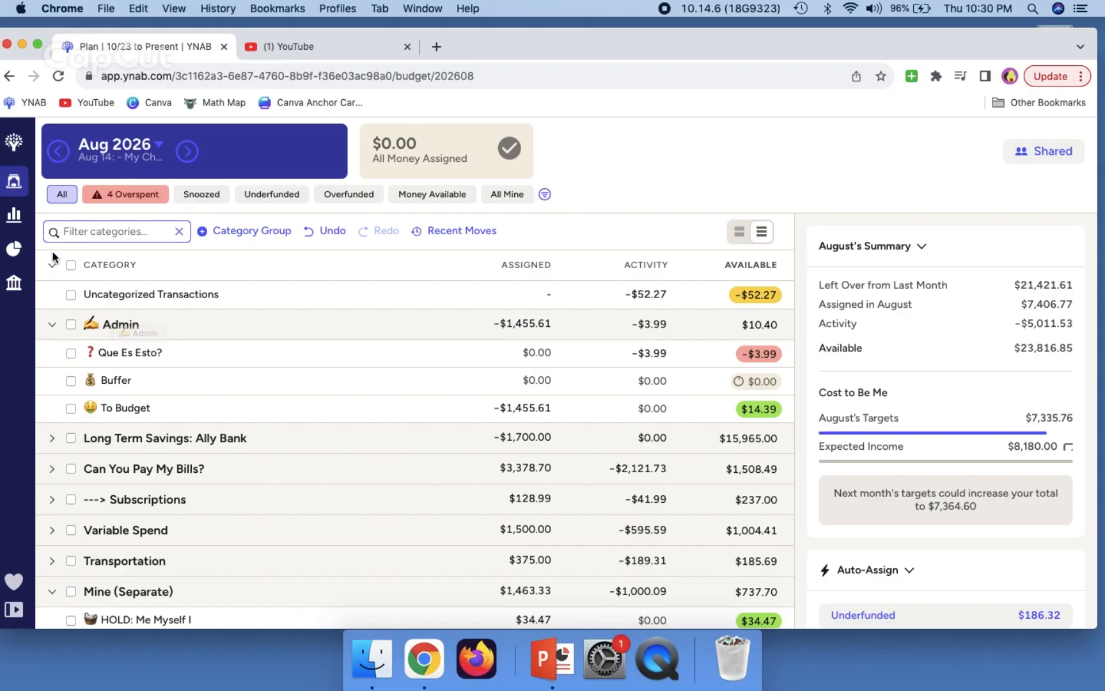
{"action": "left_click", "coordinate": [54, 267]}
{"action": "left_click", "coordinate": [54, 267]}
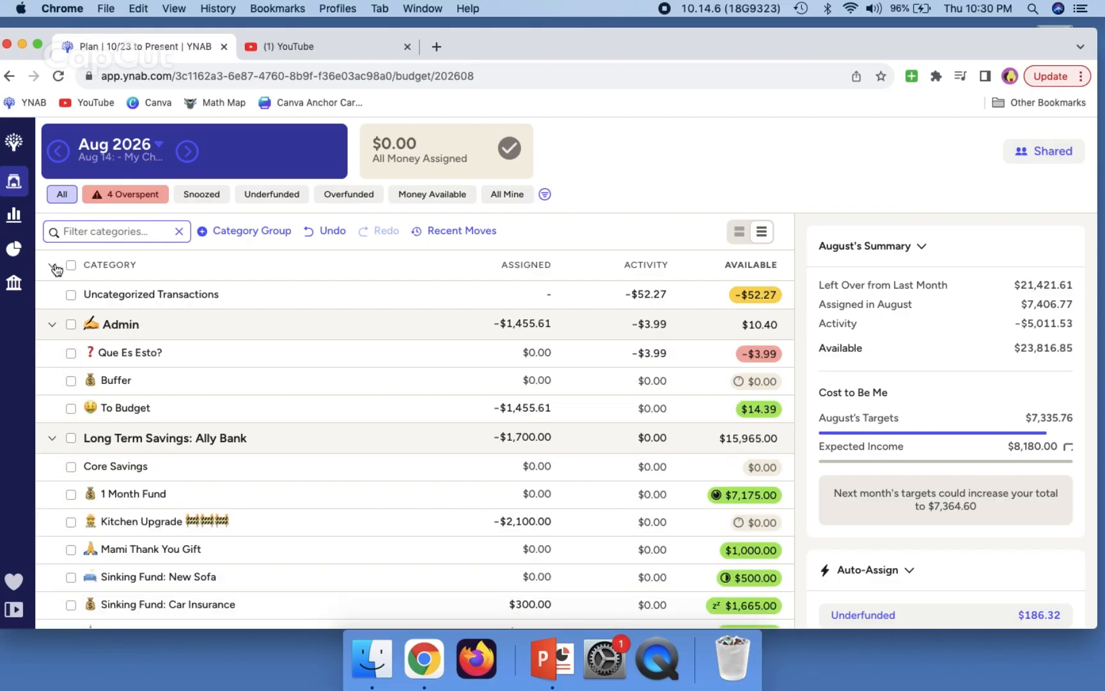
Step: Filter the August 2026 plan to underfunded categories and examine Que Es Esto?, Phone Plan and the Ring Cameras target
{"action": "scroll", "coordinate": [275, 400], "scroll_direction": "down", "scroll_amount": 5}
{"action": "scroll", "coordinate": [275, 400], "scroll_direction": "down", "scroll_amount": 3}
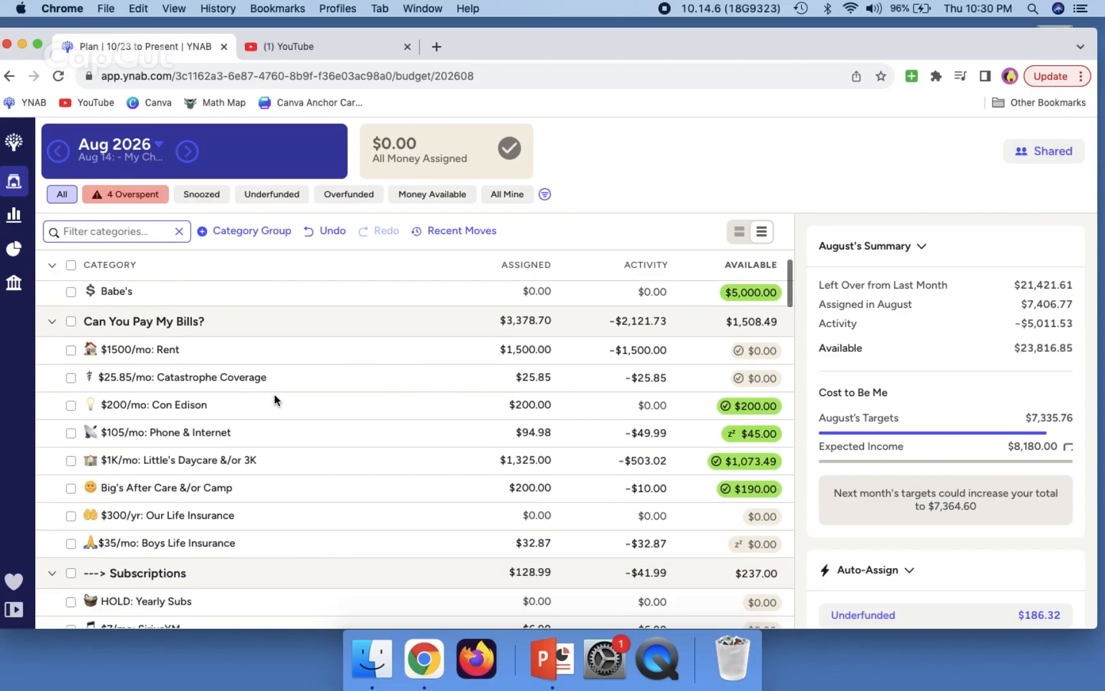
{"action": "left_click", "coordinate": [288, 194]}
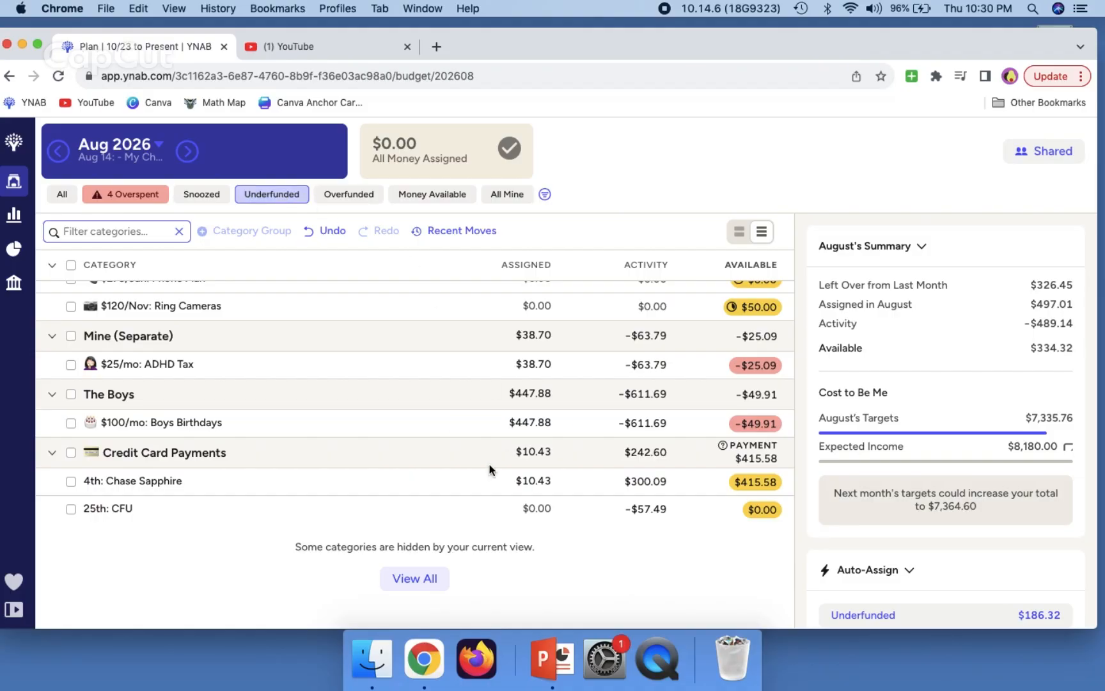
{"action": "scroll", "coordinate": [396, 472], "scroll_direction": "up", "scroll_amount": 3}
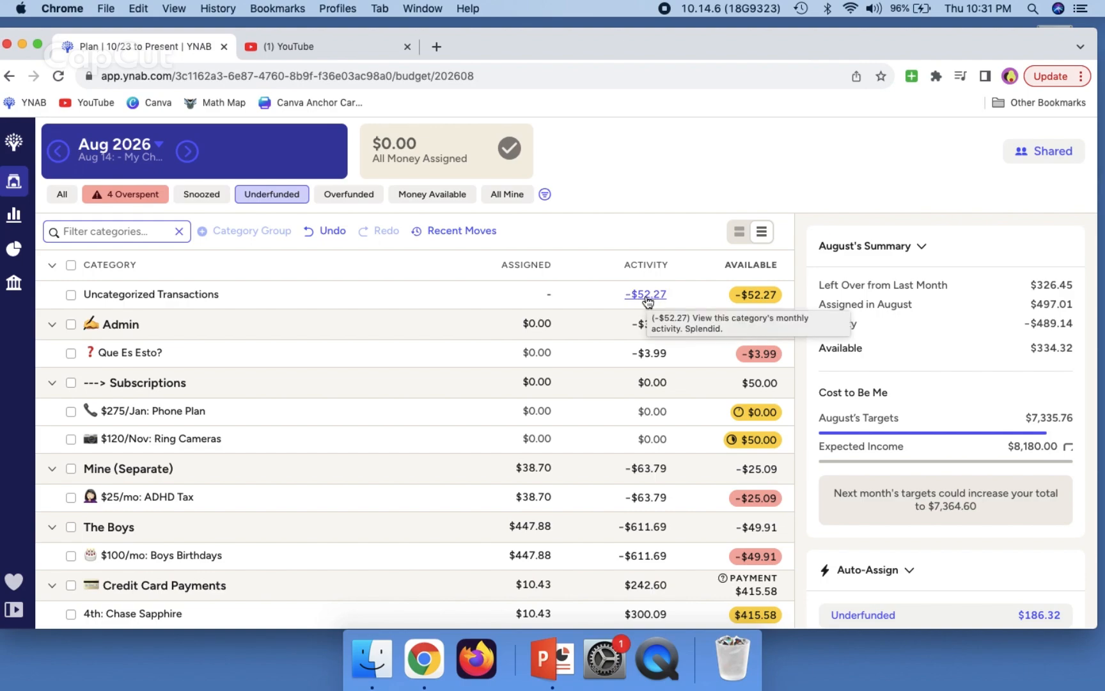
{"action": "left_click", "coordinate": [419, 348]}
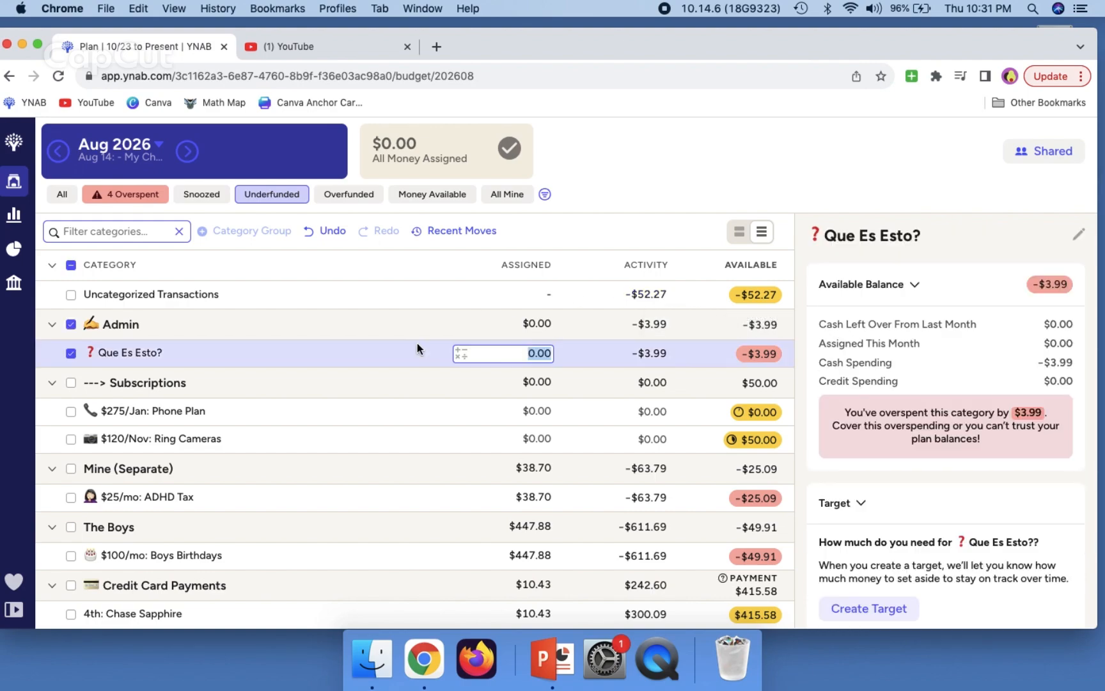
{"action": "key", "text": "Tab"}
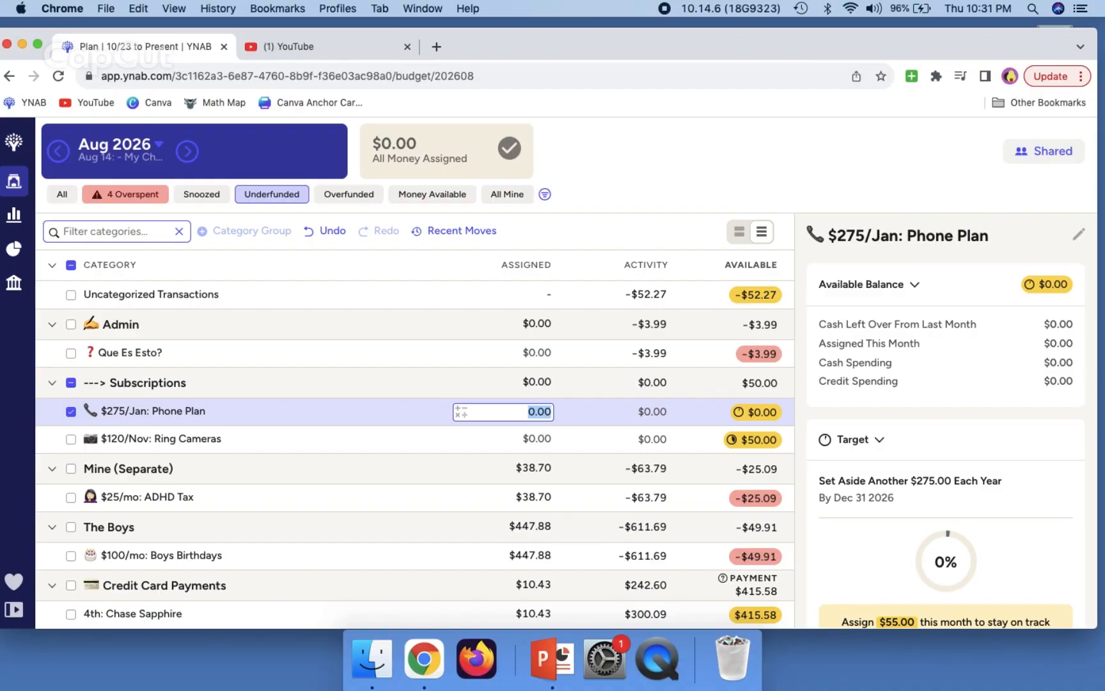
{"action": "key", "text": "Tab"}
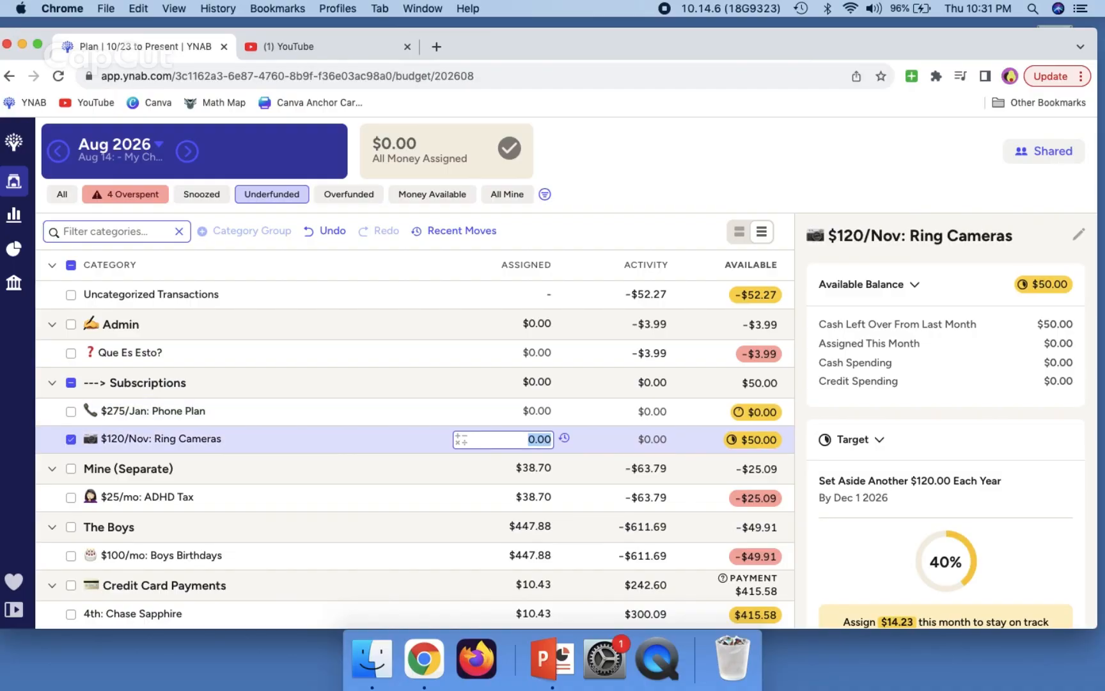
{"action": "scroll", "coordinate": [866, 397], "scroll_direction": "down", "scroll_amount": 3}
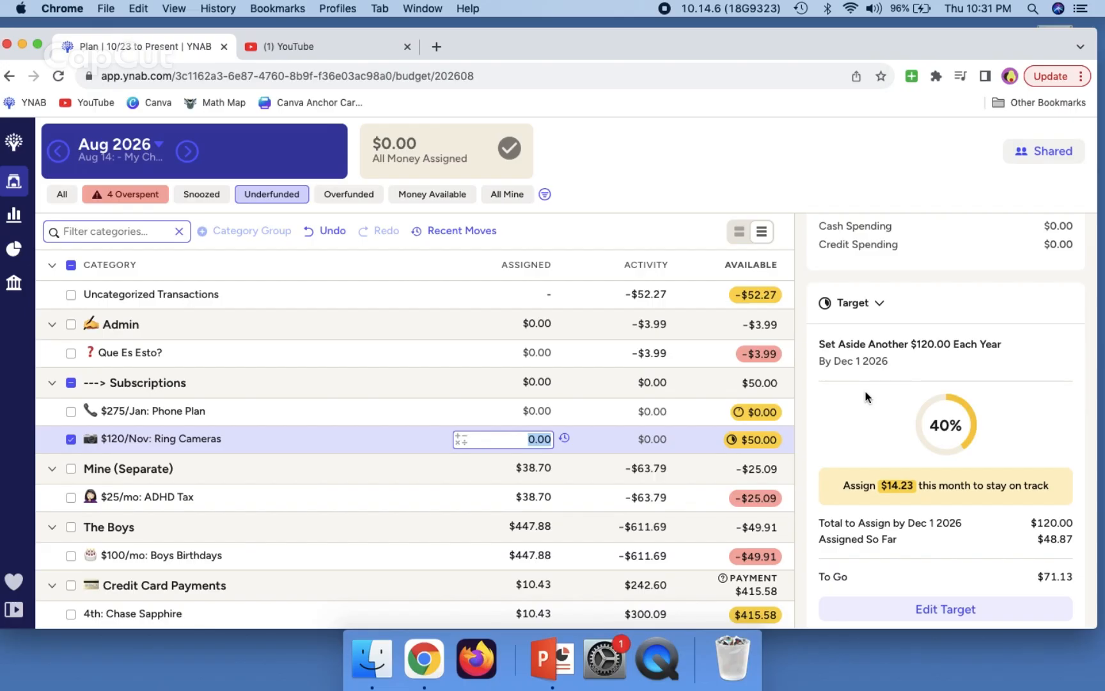
Step: Review the spending and target details of the overspent ADHD Tax and Boys Birthdays categories
{"action": "key", "text": "Tab"}
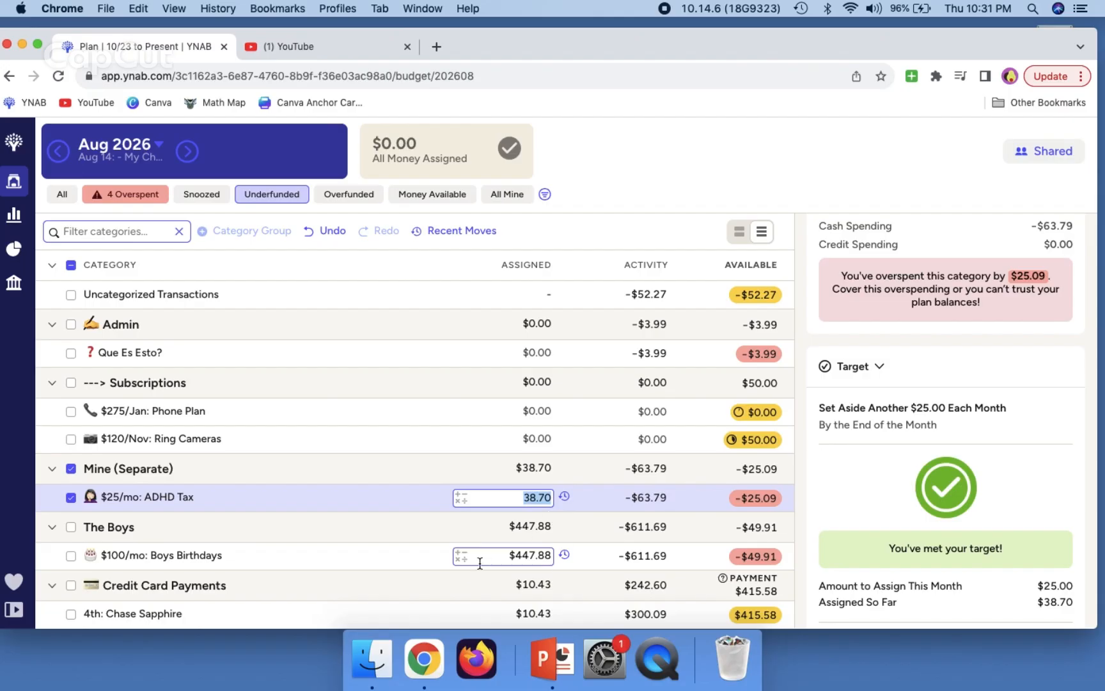
{"action": "left_click", "coordinate": [515, 554]}
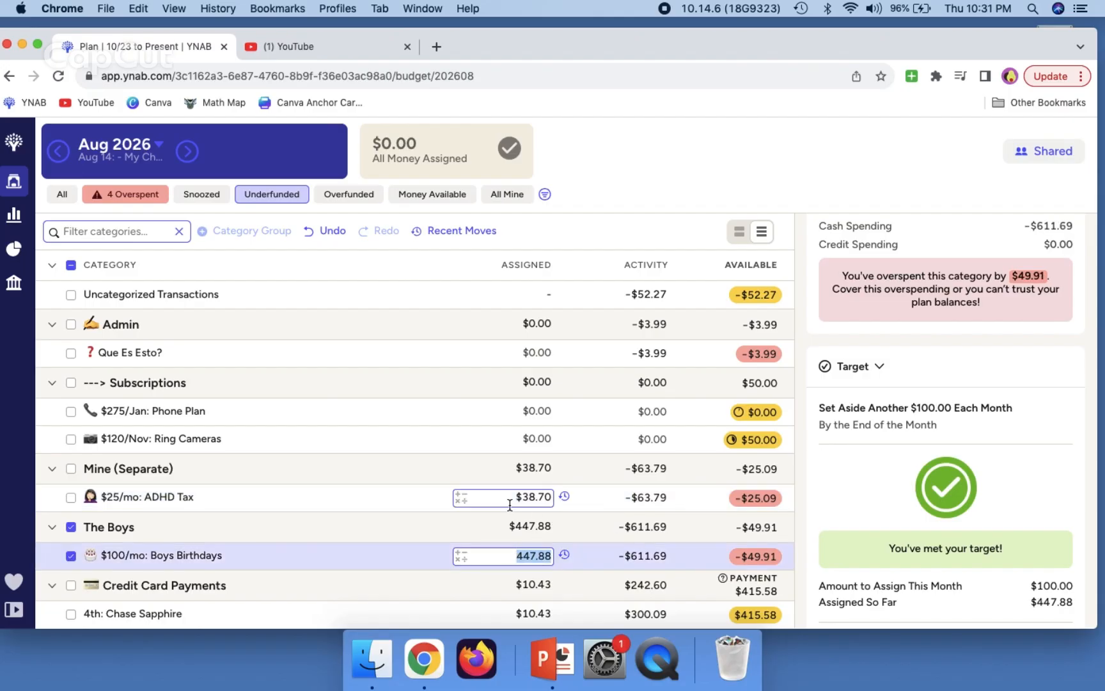
{"action": "left_click", "coordinate": [447, 492]}
{"action": "left_click", "coordinate": [401, 556]}
{"action": "left_click", "coordinate": [414, 491]}
{"action": "scroll", "coordinate": [414, 492], "scroll_direction": "down", "scroll_amount": 3}
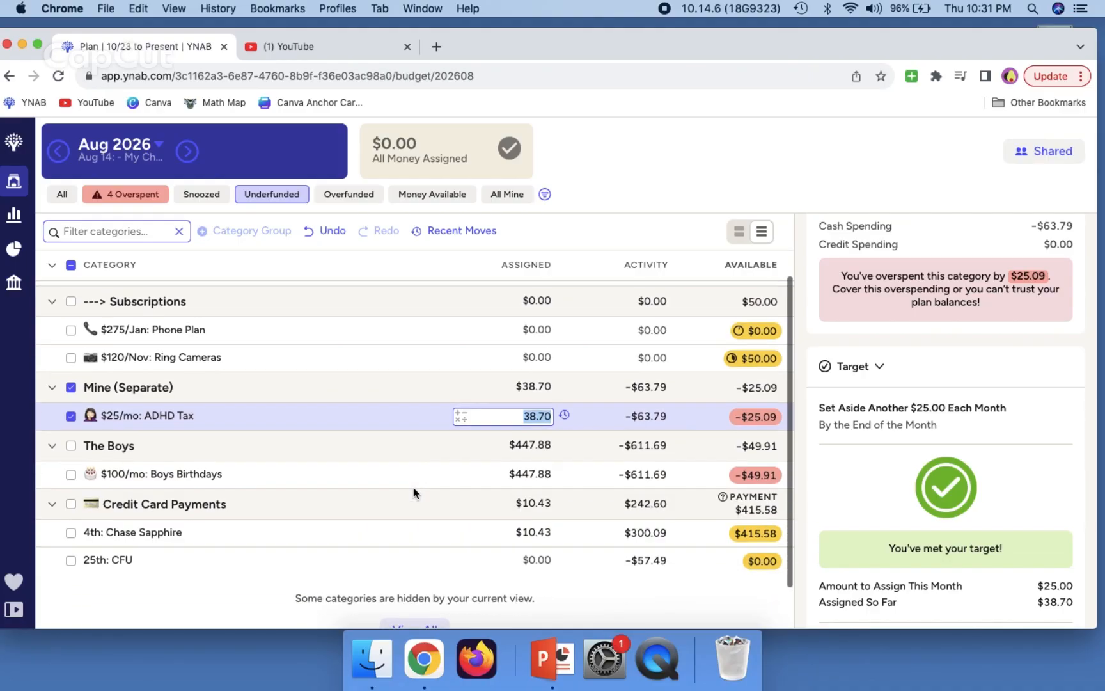
Step: Inspect the payment details of the 4th: Chase Sapphire and 25th: CFU cards, expanding CFU's current balance breakdown
{"action": "left_click", "coordinate": [383, 539]}
{"action": "scroll", "coordinate": [908, 435], "scroll_direction": "up", "scroll_amount": 4}
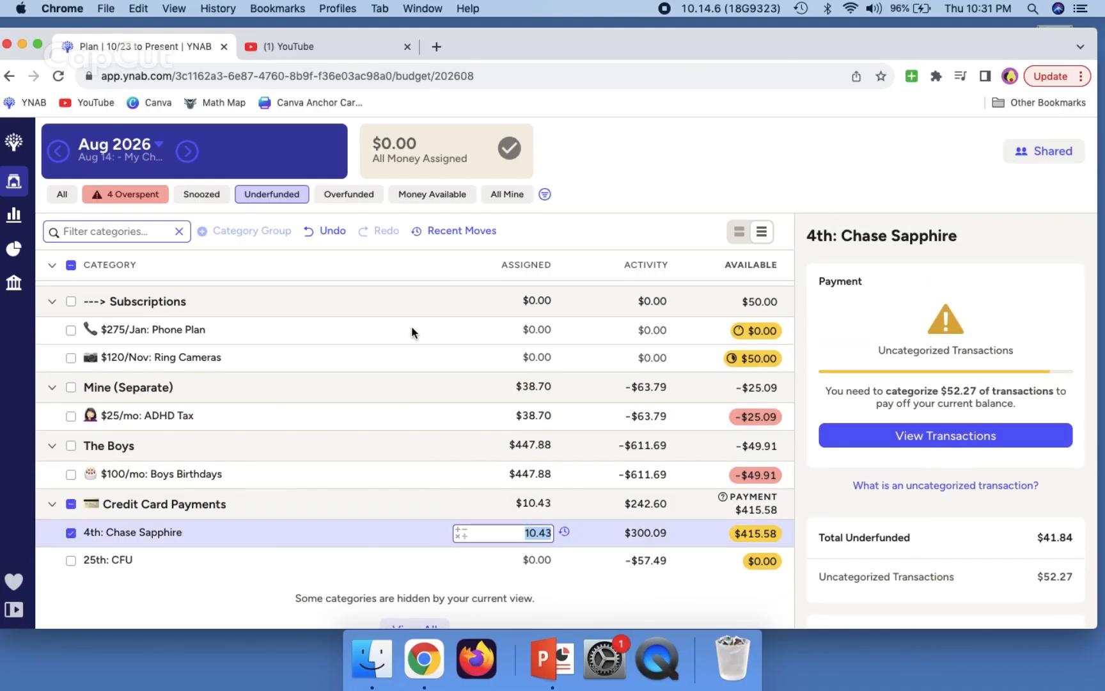
{"action": "scroll", "coordinate": [412, 326], "scroll_direction": "up", "scroll_amount": 3}
{"action": "scroll", "coordinate": [384, 359], "scroll_direction": "down", "scroll_amount": 5}
{"action": "left_click", "coordinate": [325, 518]}
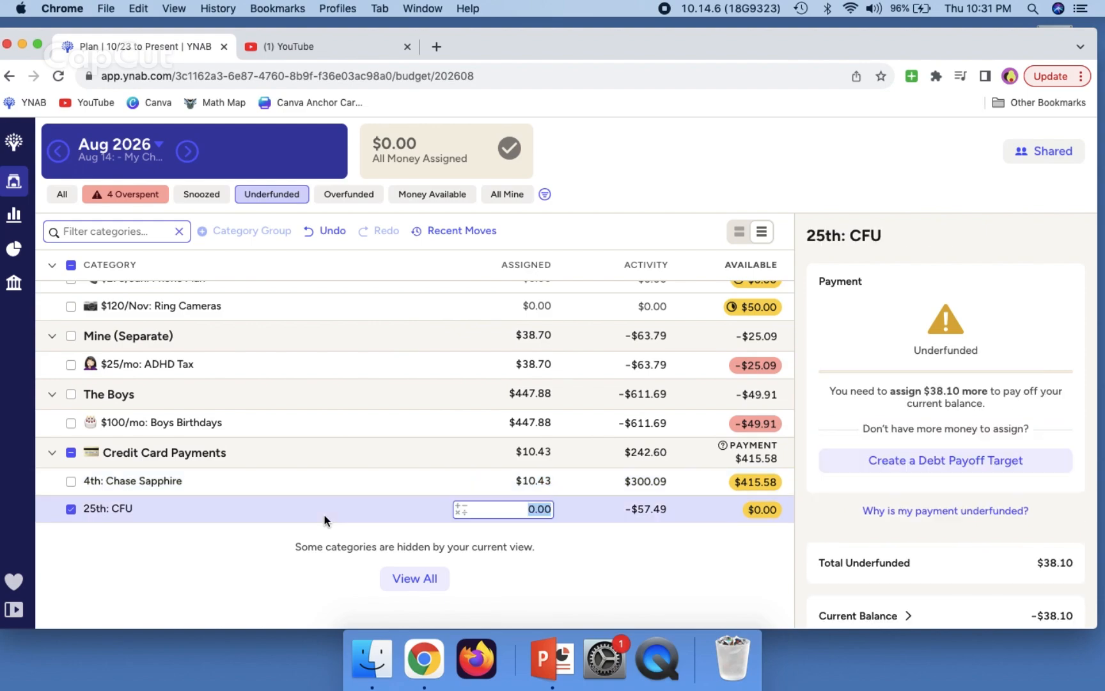
{"action": "scroll", "coordinate": [883, 468], "scroll_direction": "down", "scroll_amount": 3}
{"action": "left_click", "coordinate": [887, 466]}
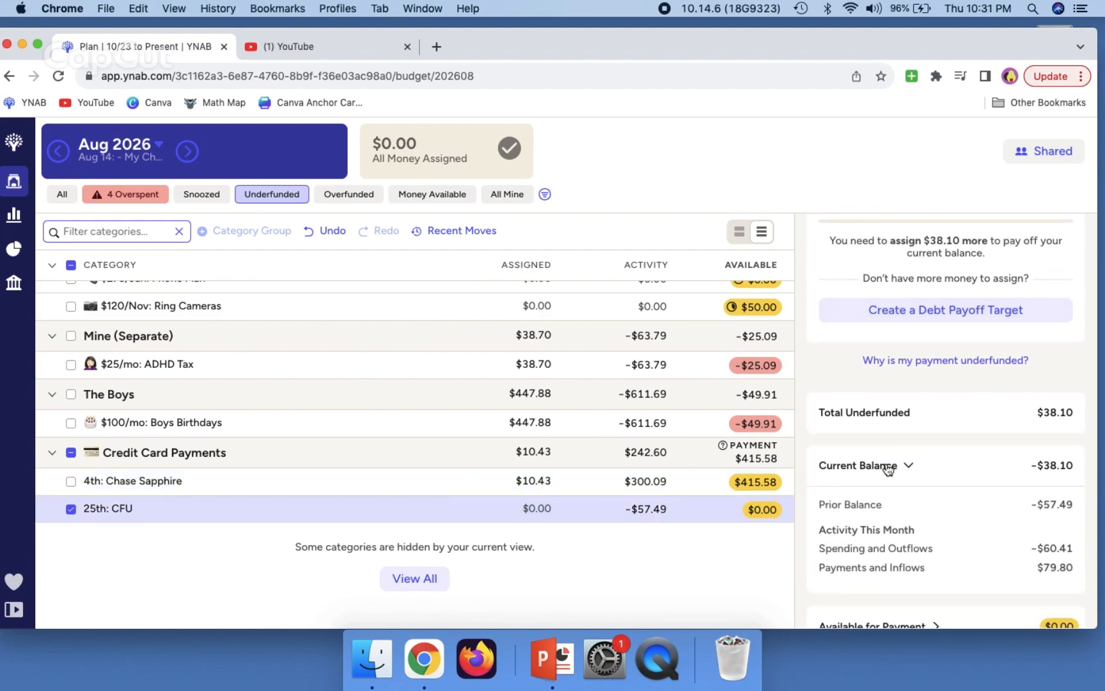
{"action": "scroll", "coordinate": [888, 470], "scroll_direction": "down", "scroll_amount": 3}
{"action": "scroll", "coordinate": [932, 476], "scroll_direction": "up", "scroll_amount": 3}
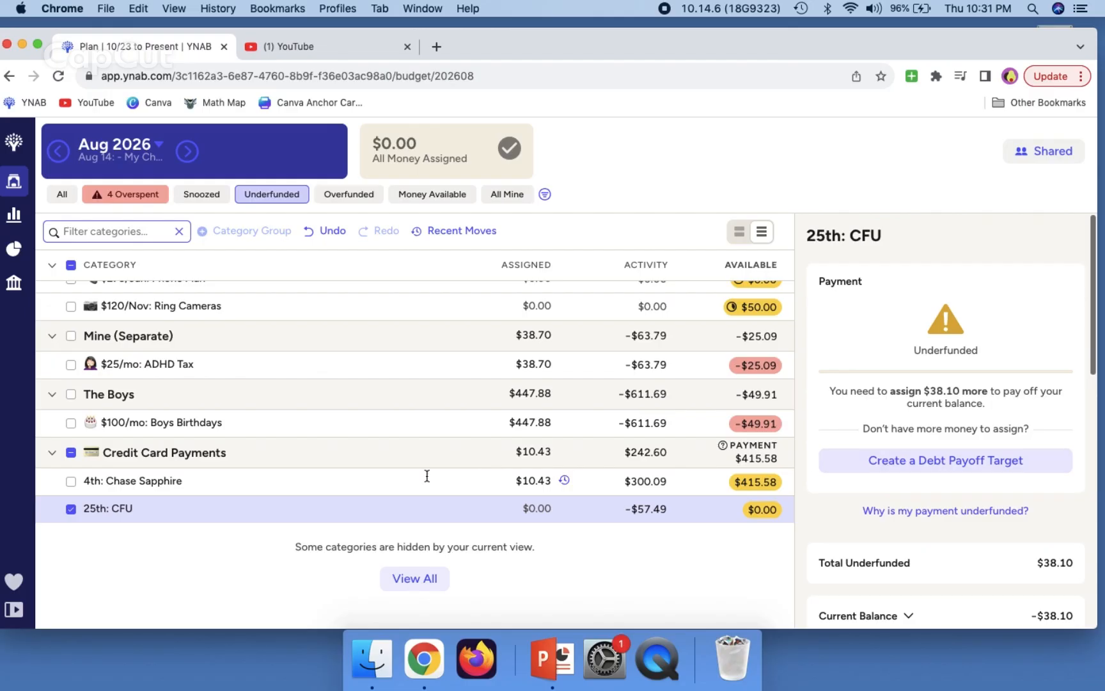
Step: Look over the underfunded categories once more and return the plan to showing all categories
{"action": "scroll", "coordinate": [375, 491], "scroll_direction": "up", "scroll_amount": 5}
{"action": "scroll", "coordinate": [375, 491], "scroll_direction": "down", "scroll_amount": 5}
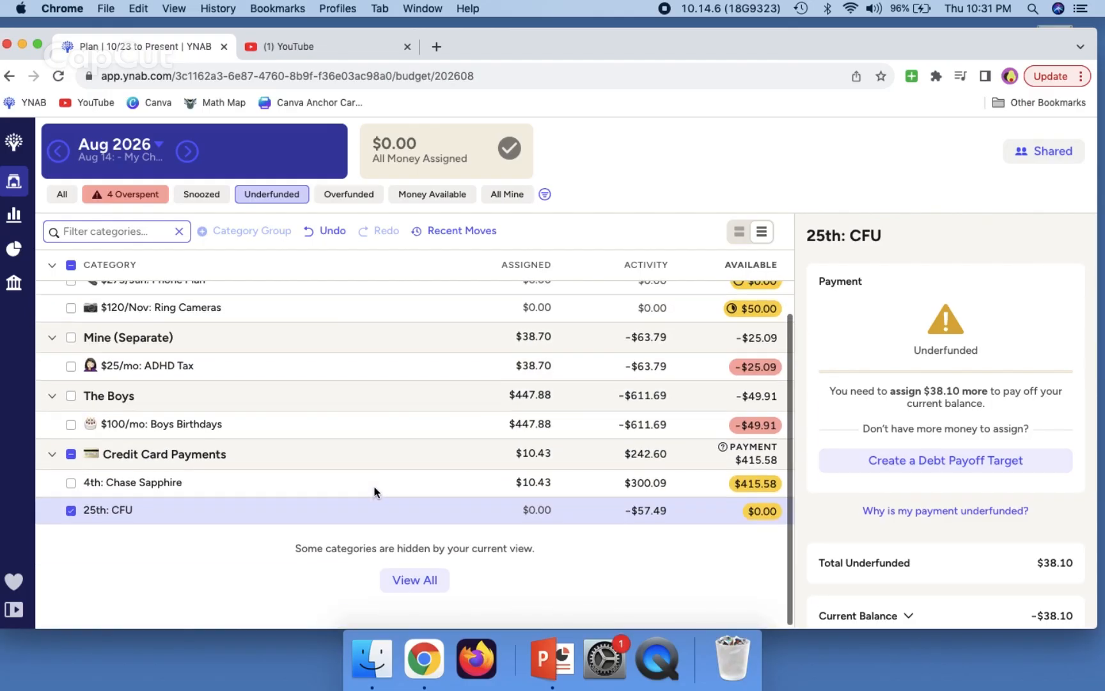
{"action": "scroll", "coordinate": [375, 491], "scroll_direction": "up", "scroll_amount": 5}
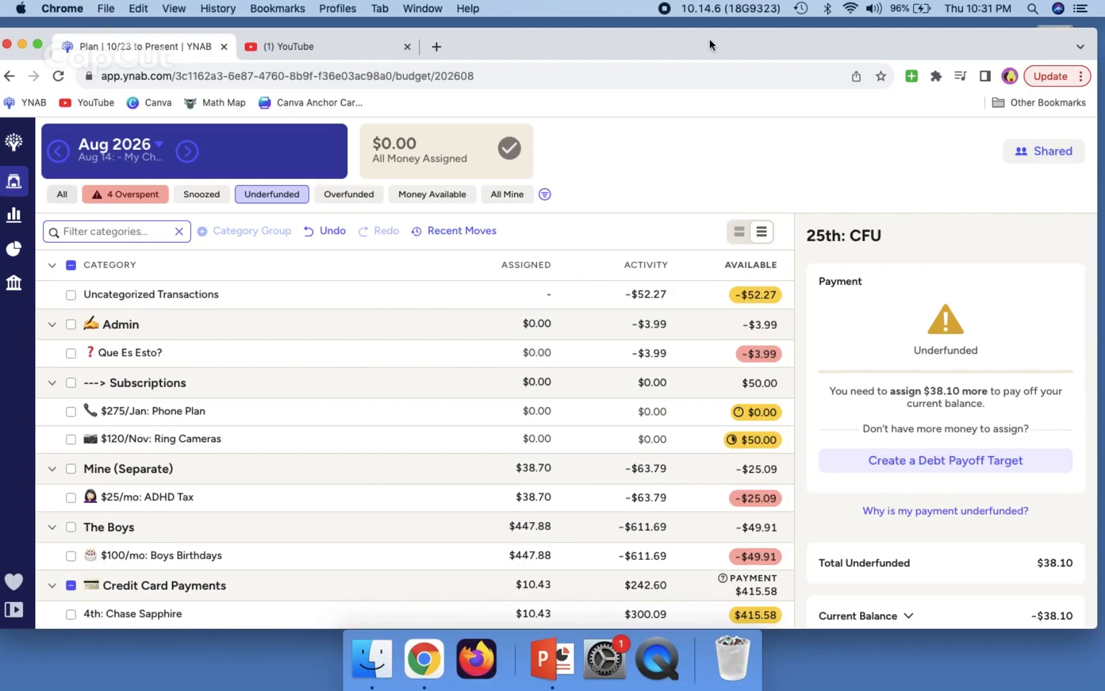
{"action": "left_click", "coordinate": [62, 194]}
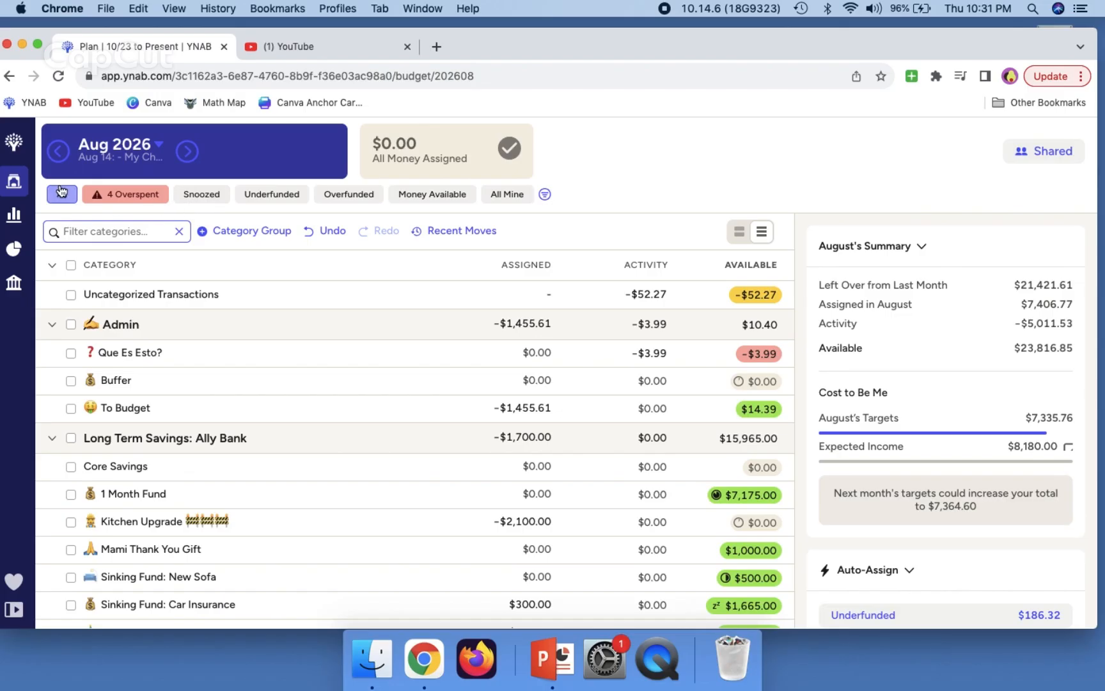